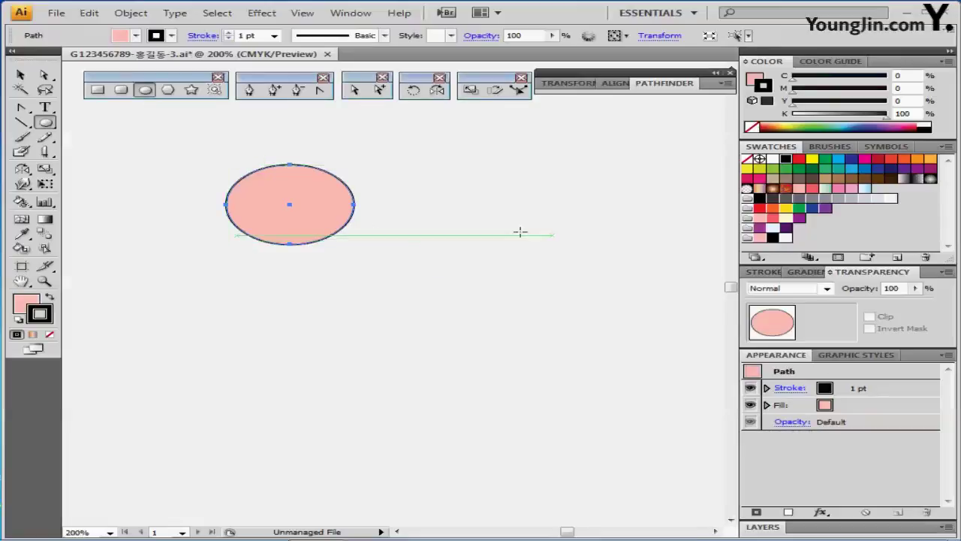
Show the guides and move the pink ellipse onto the upper body of the character guide
left_click(755, 80)
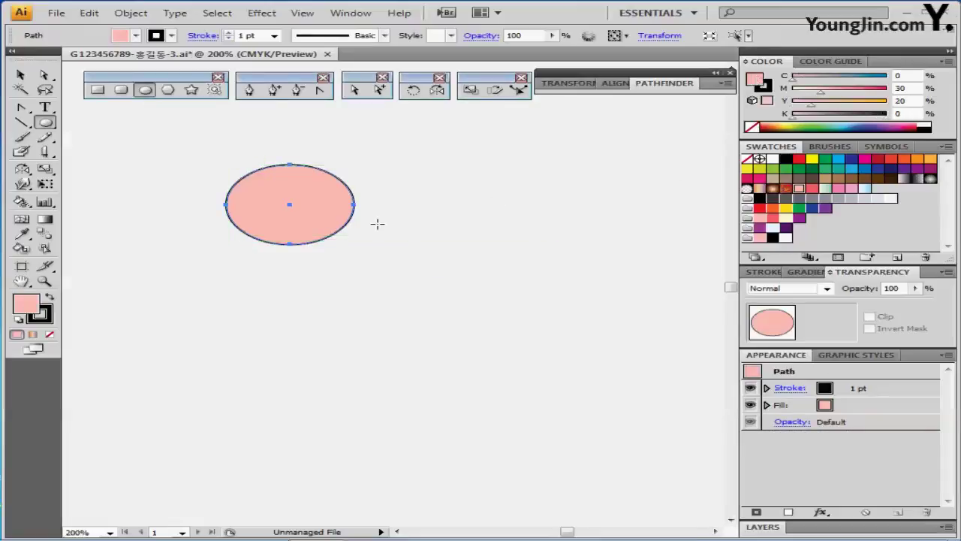
left_click_drag(323, 215, 359, 216)
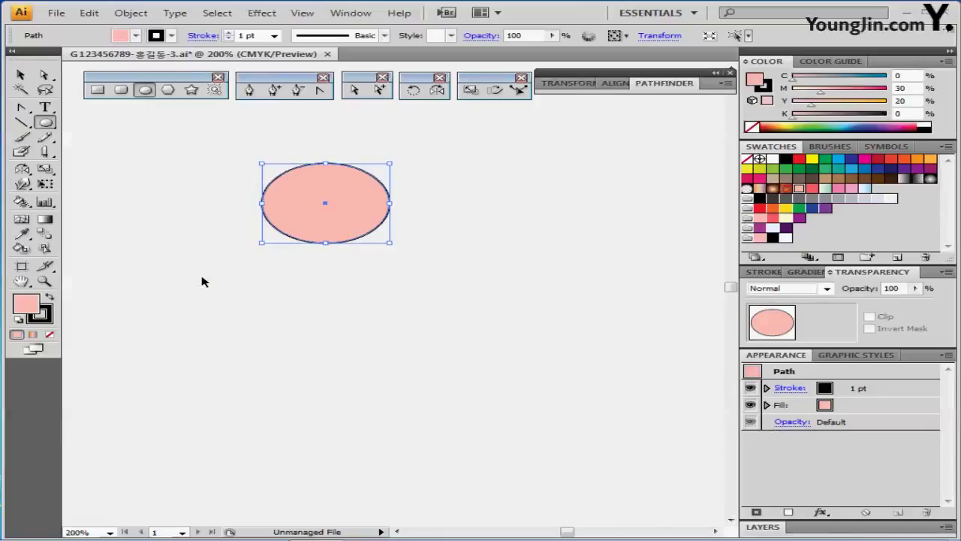
left_click(232, 240)
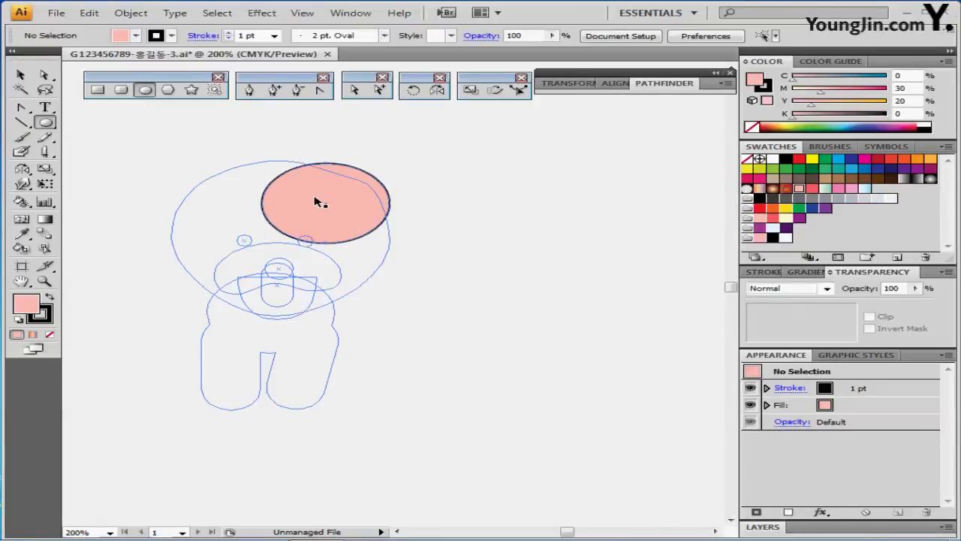
left_click_drag(321, 203, 267, 312)
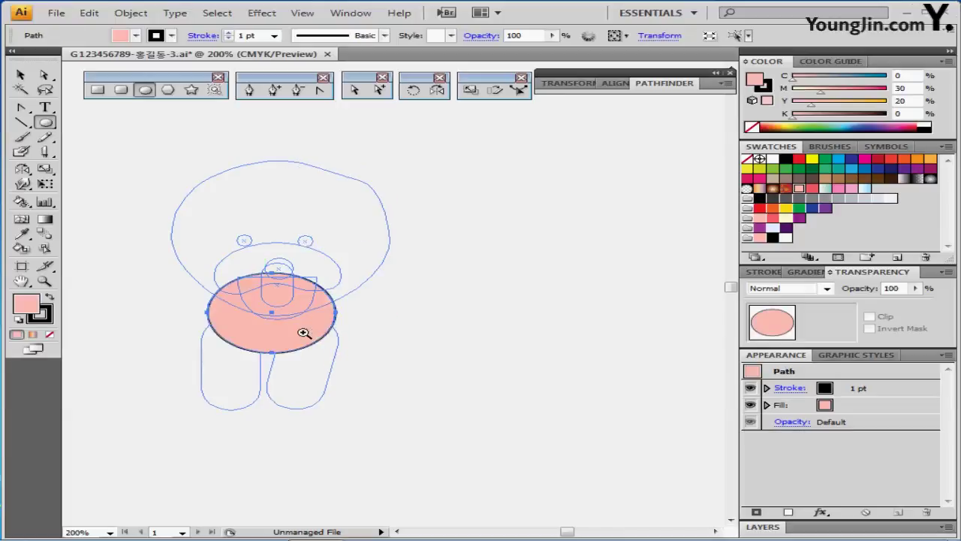
Draw a fully rounded rectangle about 11 x 23 mm over the left leg guide, and hide the guides
left_click(303, 333)
left_click_drag(369, 275, 279, 241)
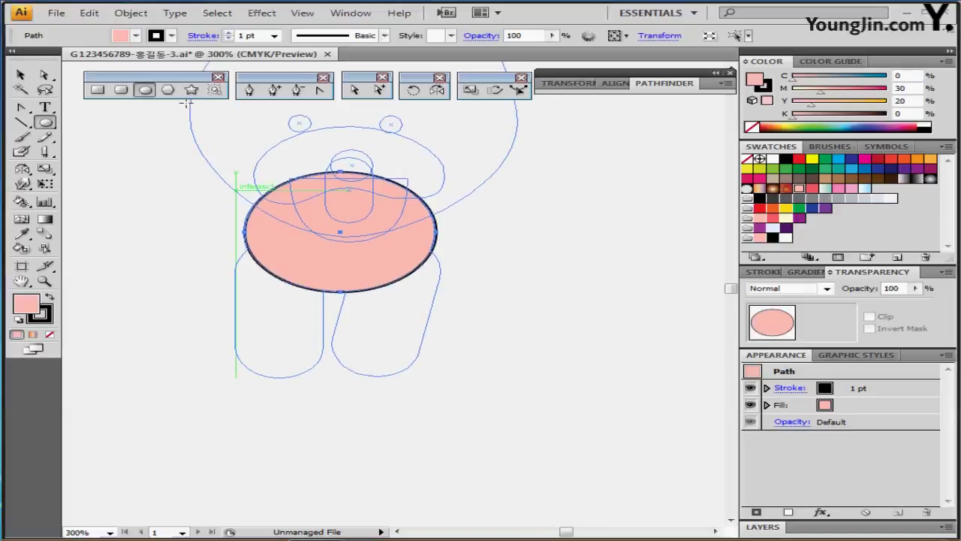
left_click(121, 89)
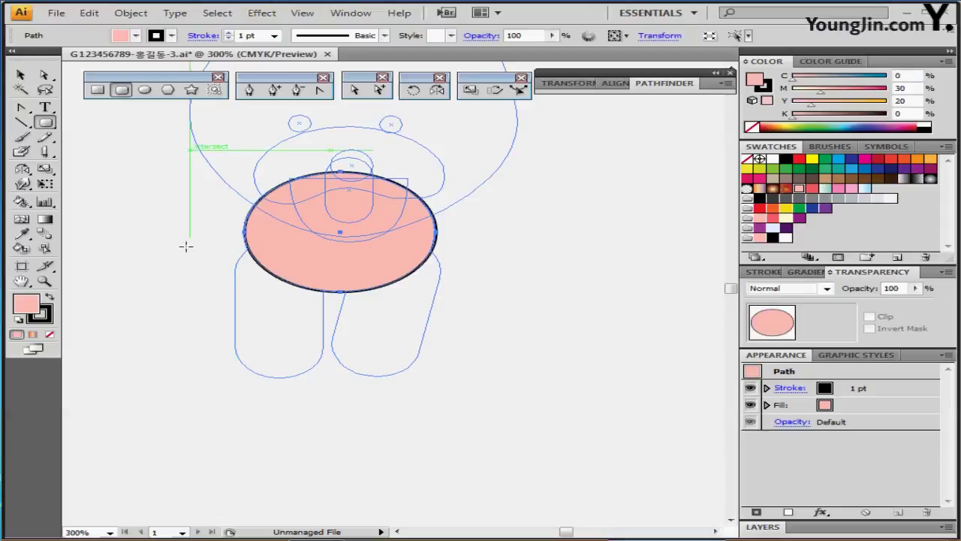
left_click_drag(236, 242, 324, 379)
key("Up")
key("Up")
key("Up")
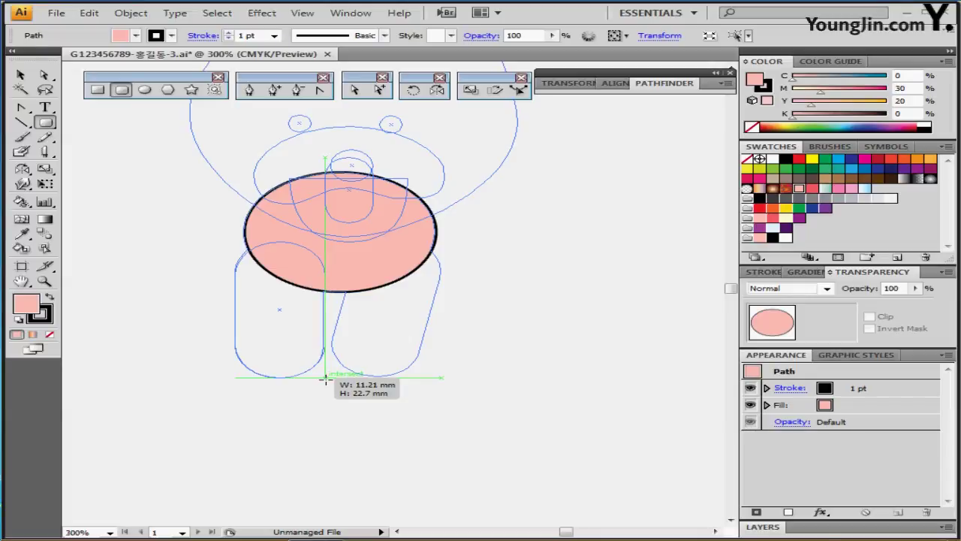
left_click_drag(326, 380, 326, 380)
key("ctrl+shift+w")
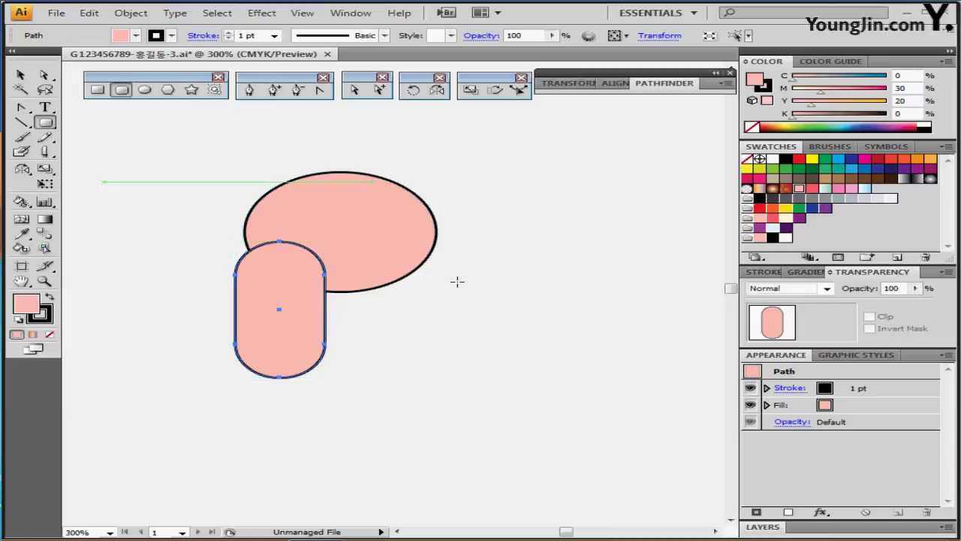
Make a copy of the leg rotated by -12° and place it beside the original as the right leg
left_click(415, 89)
double_click(416, 89)
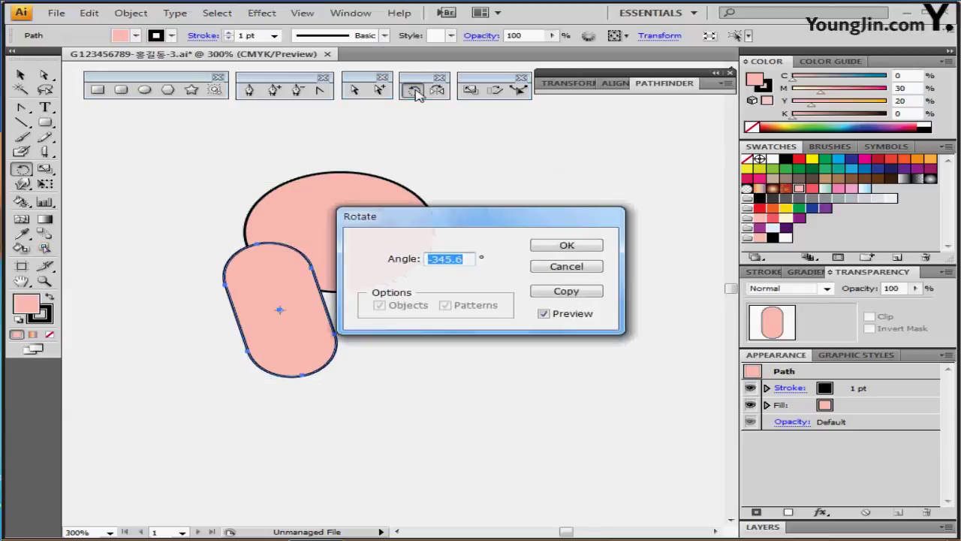
type("-12")
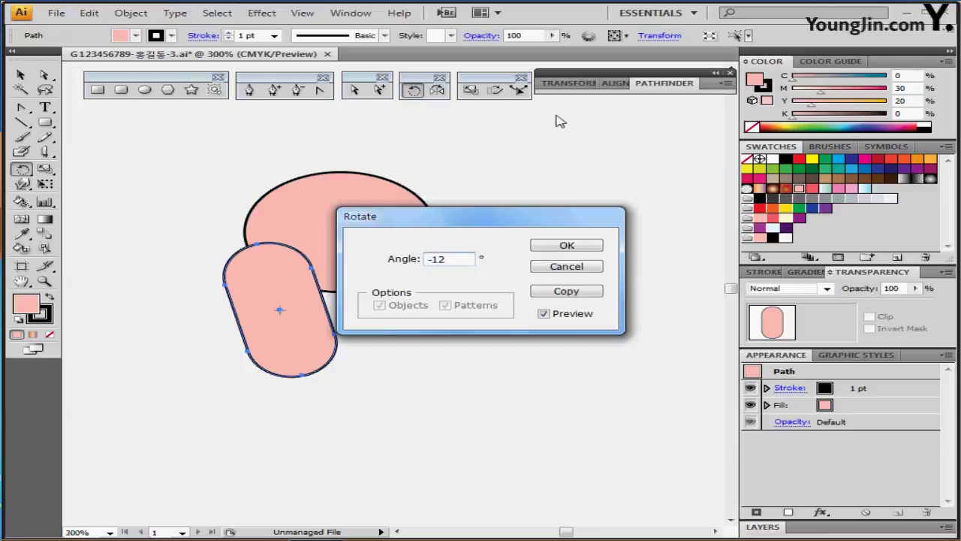
left_click(559, 295)
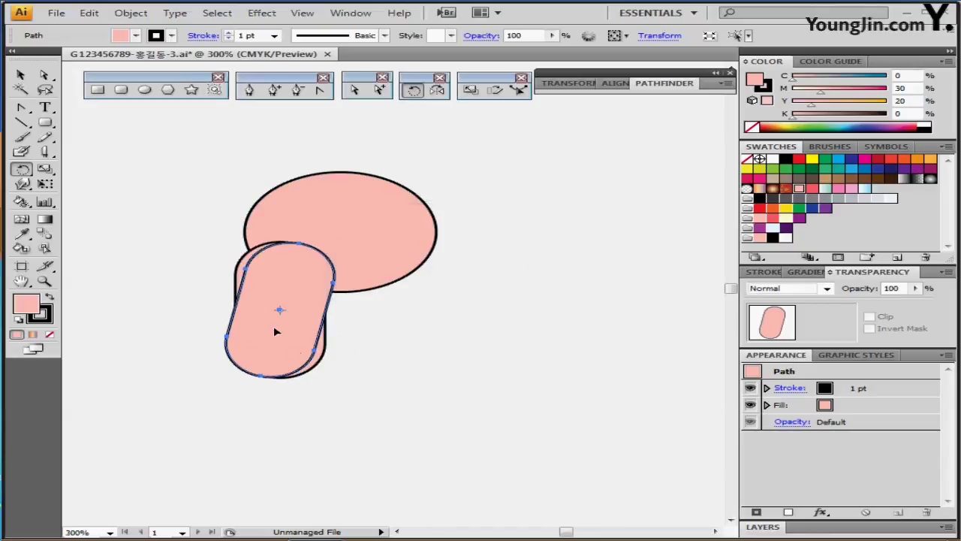
left_click_drag(281, 333, 429, 325)
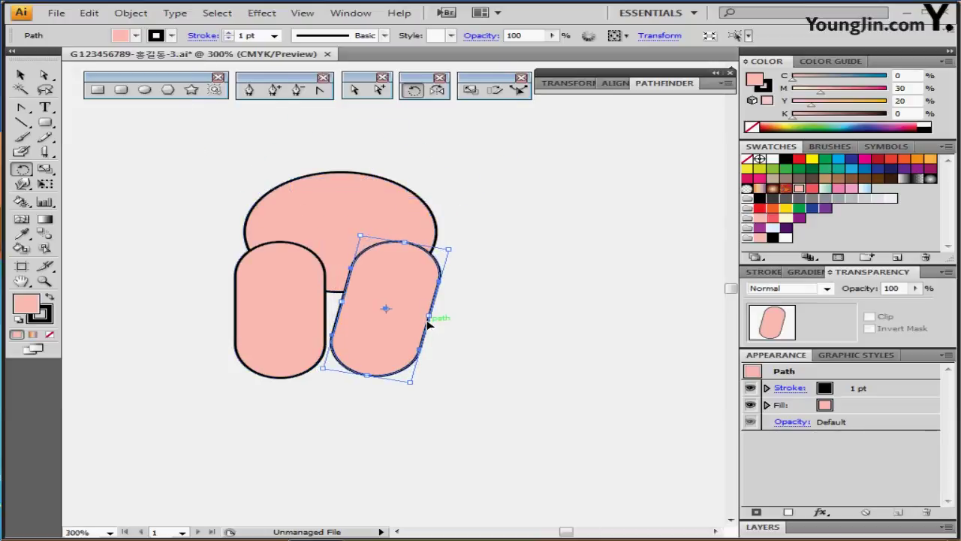
Unite the ellipse and the two legs into a single body shape
key("ctrl+shift+a")
key("ctrl+a")
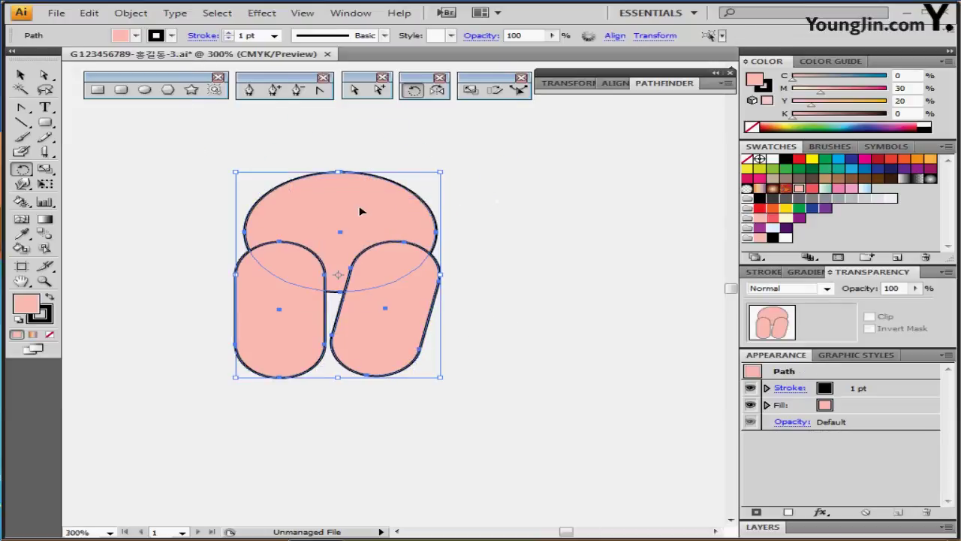
left_click(662, 85)
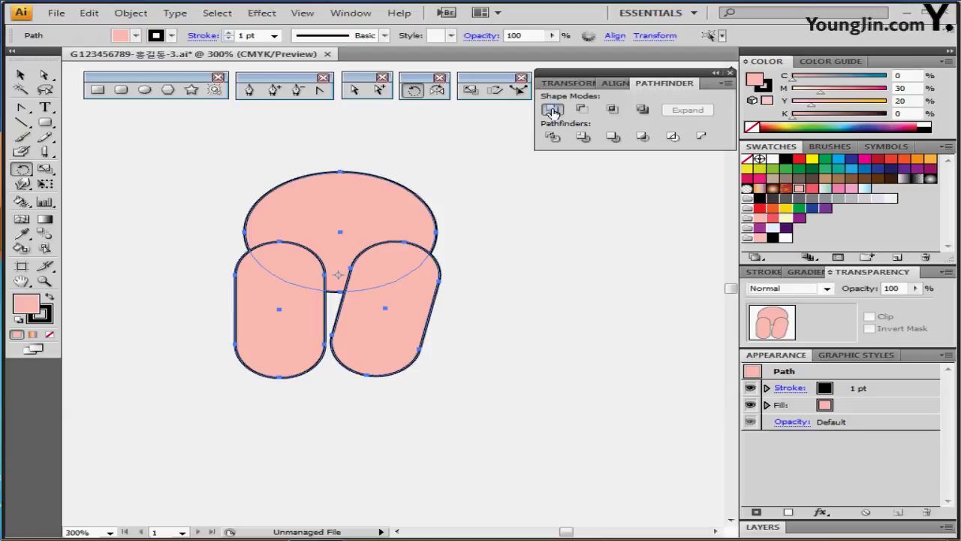
left_click(552, 110)
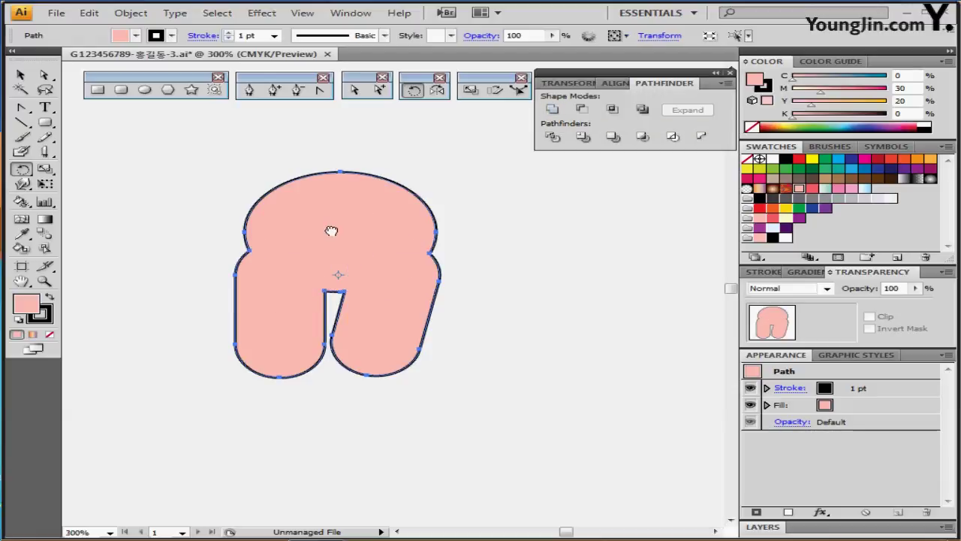
Show the guides again and release the large head outline from the guides as a pink-filled path
mouse_move(330, 219)
left_mouse_down()
mouse_move(329, 269)
mouse_move(327, 229)
left_mouse_up()
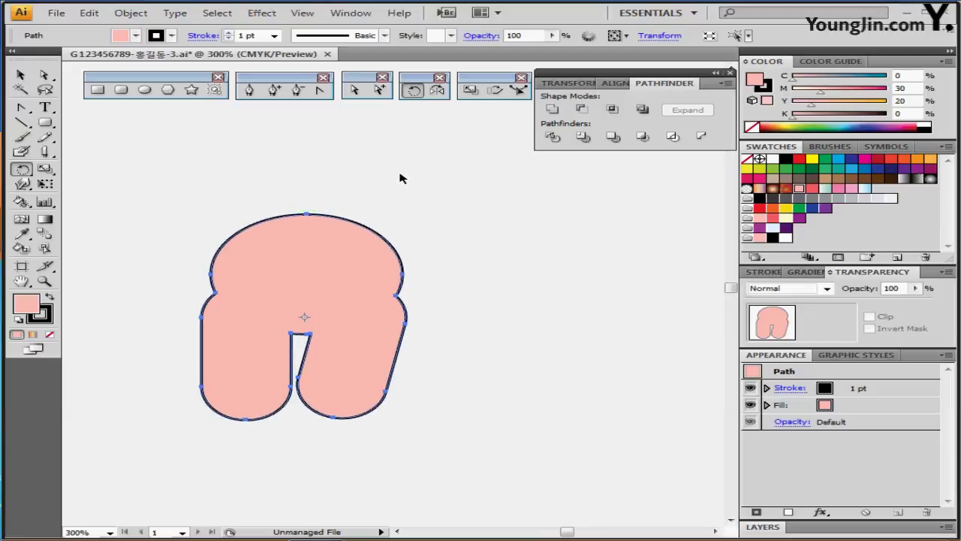
key("ctrl")
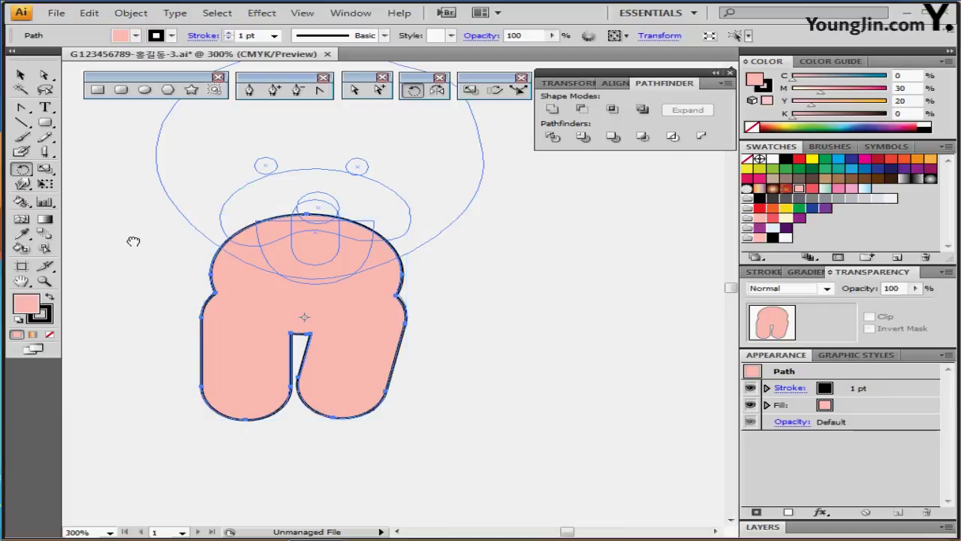
scroll(135, 242, "up", 2)
left_click(153, 151, "ctrl")
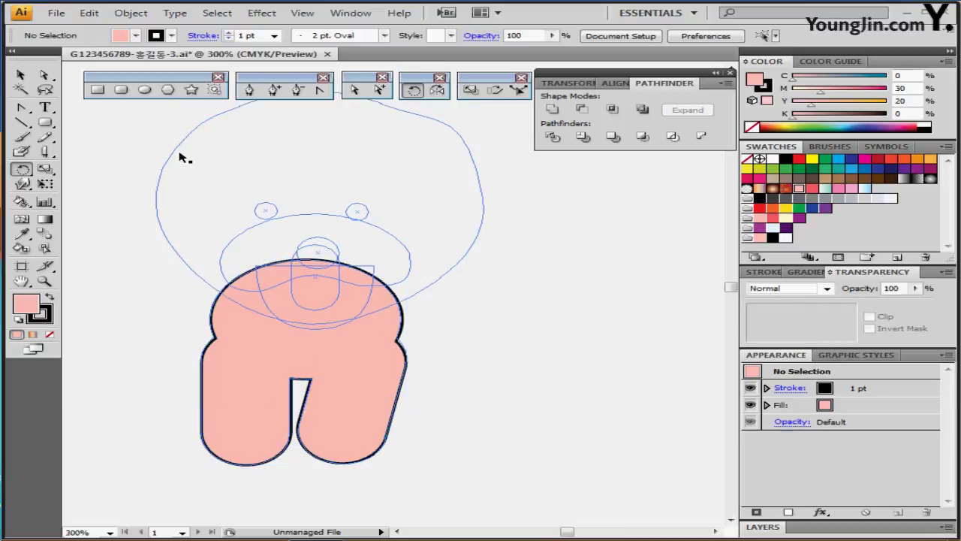
left_click(163, 154, "ctrl")
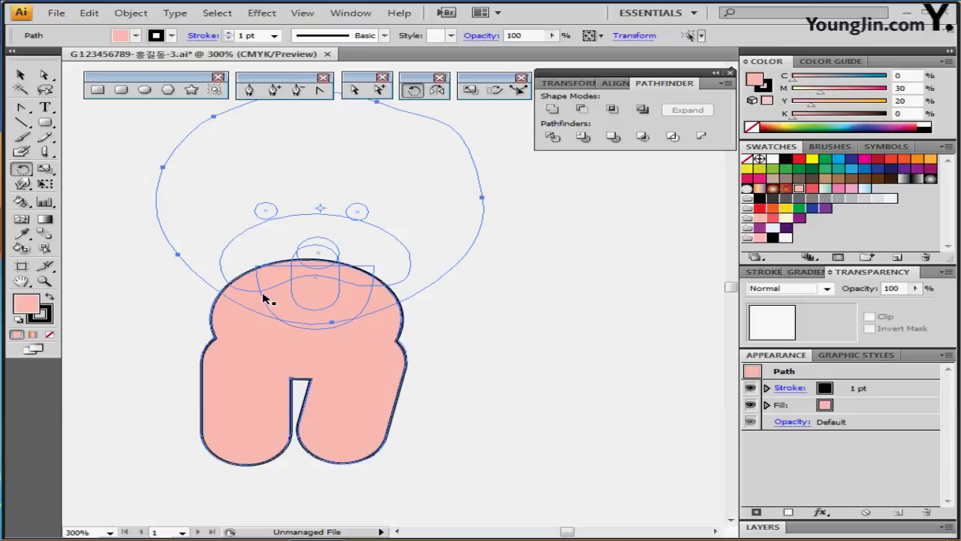
left_click(271, 295, "ctrl")
left_click(377, 272, "ctrl")
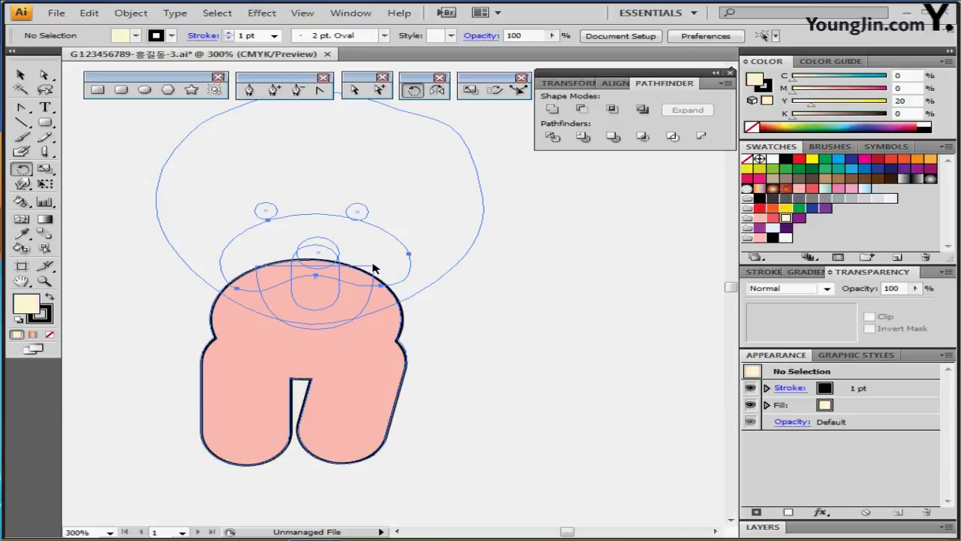
left_click(376, 266, "ctrl")
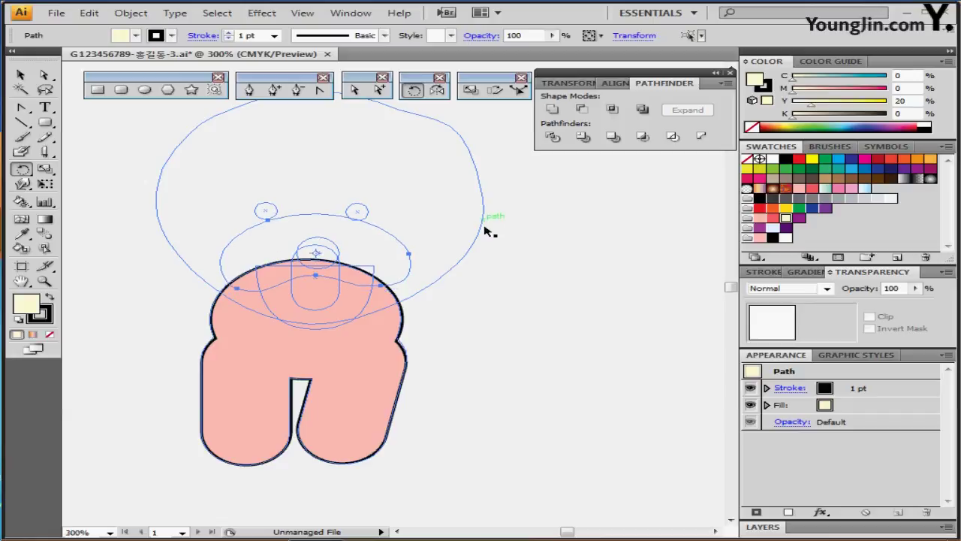
left_click_drag(521, 193, 465, 252)
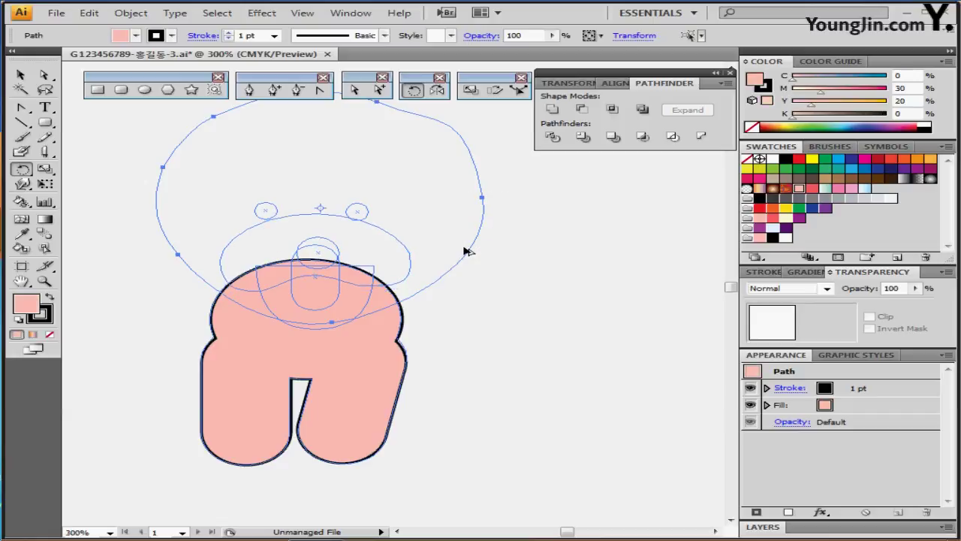
left_click(526, 262)
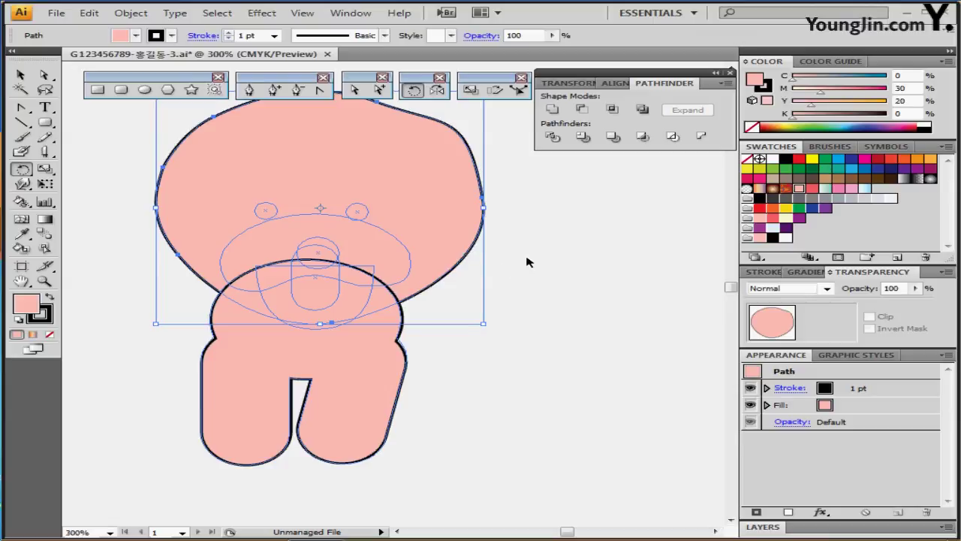
Release the half-round mouth outline from the guides, picking it out in outline view
left_click(374, 270)
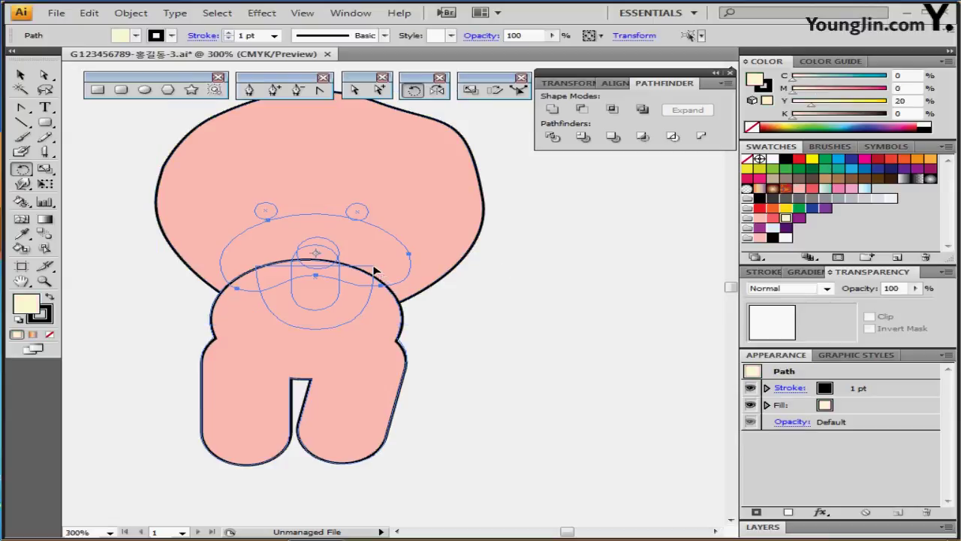
left_click(338, 306)
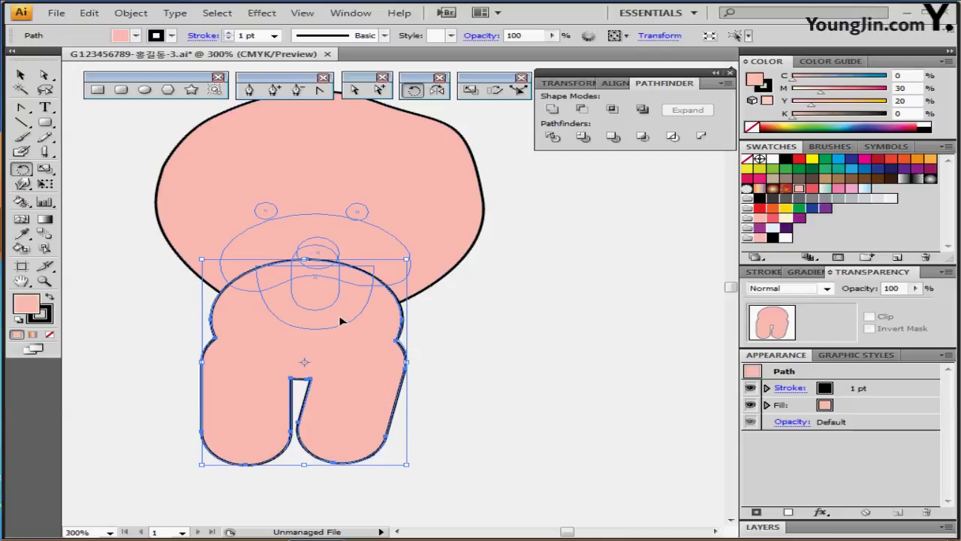
key("ctrl+y")
left_click(335, 328)
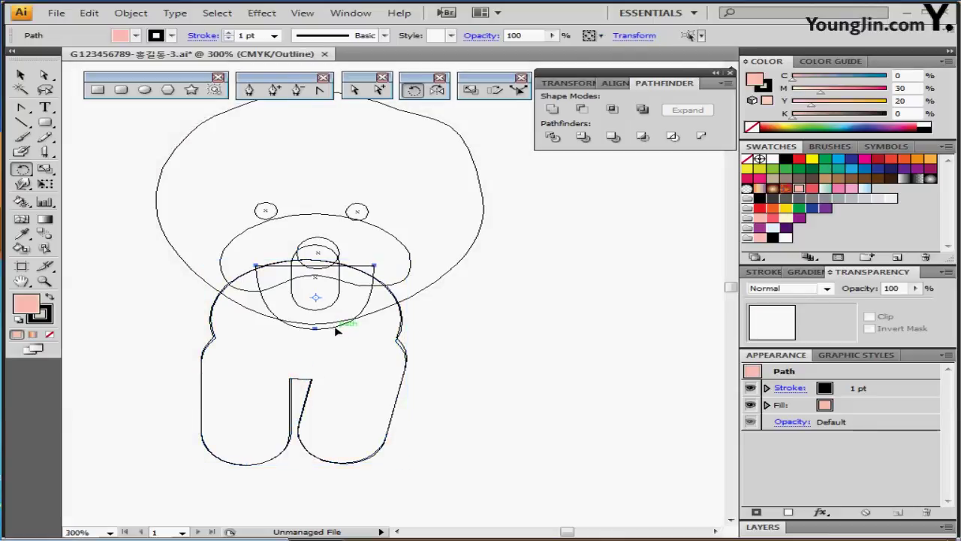
left_click(336, 331)
key("ctrl+y")
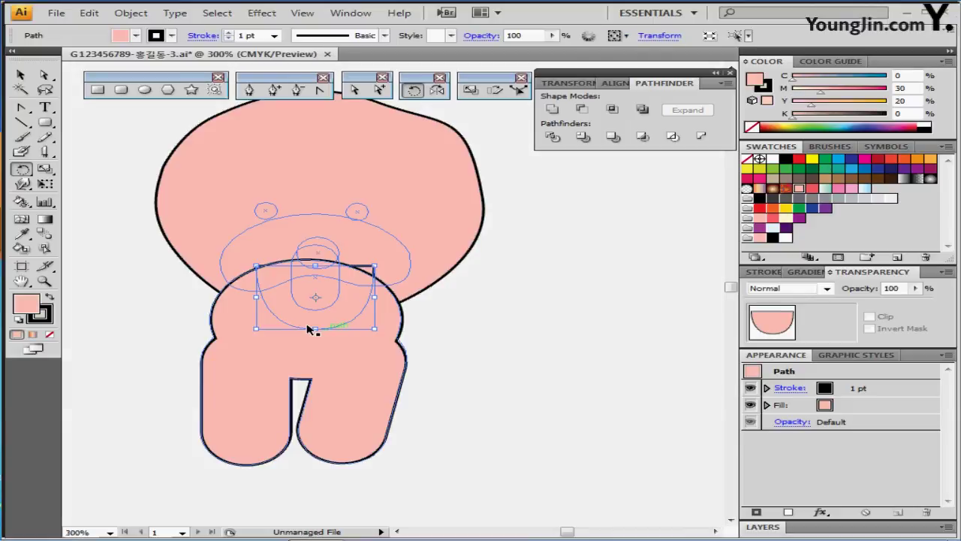
Bring the mouth and the head to the front, above the body
key("ctrl+shift+bracketright")
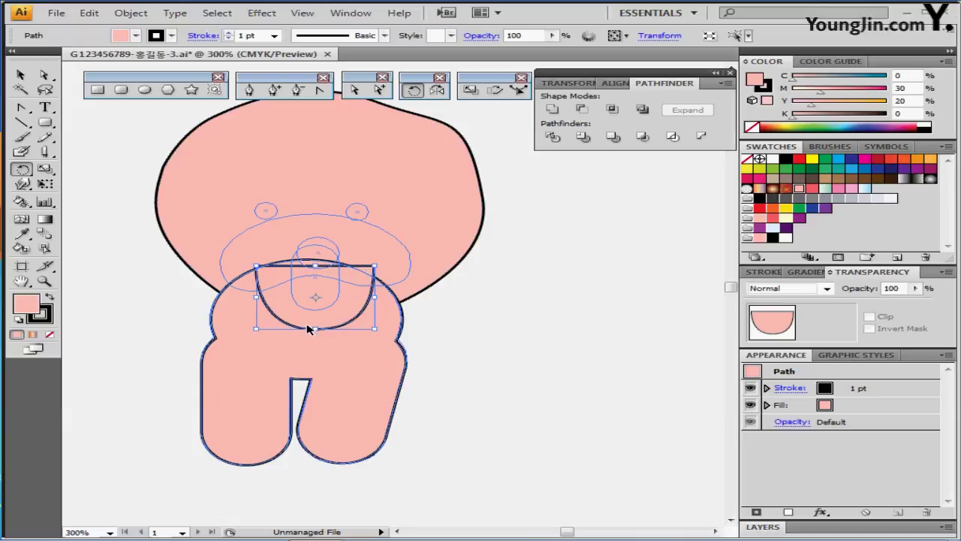
left_click(440, 242, "shift")
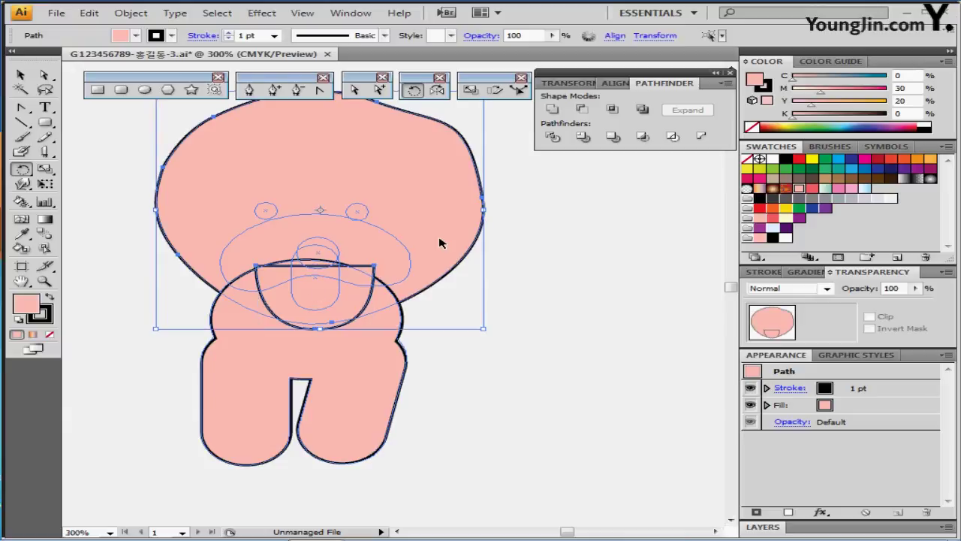
key("ctrl+shift+bracketright")
left_click(498, 300)
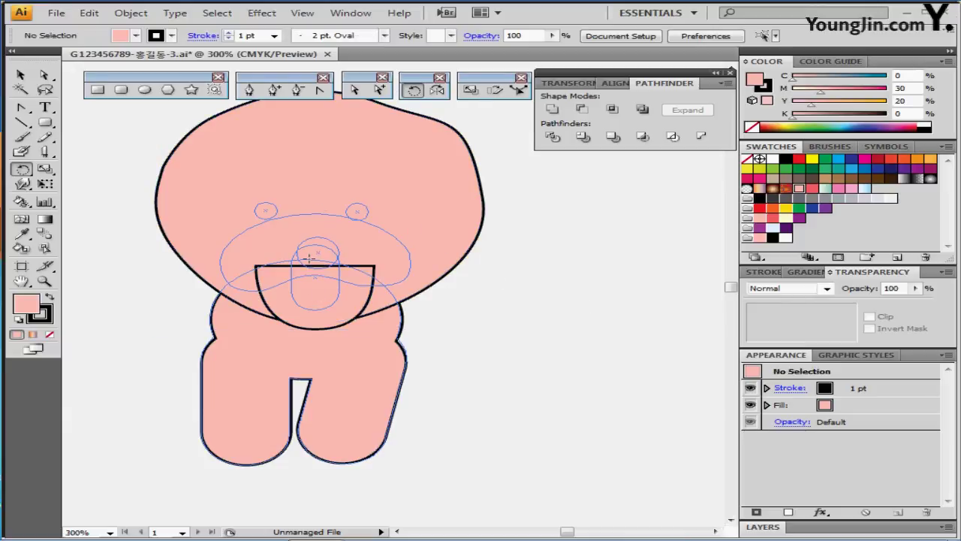
Draw a rounded rectangle tongue over the guide in the mouth, with the M 80, Y 50 red fill and no stroke
left_click(121, 89)
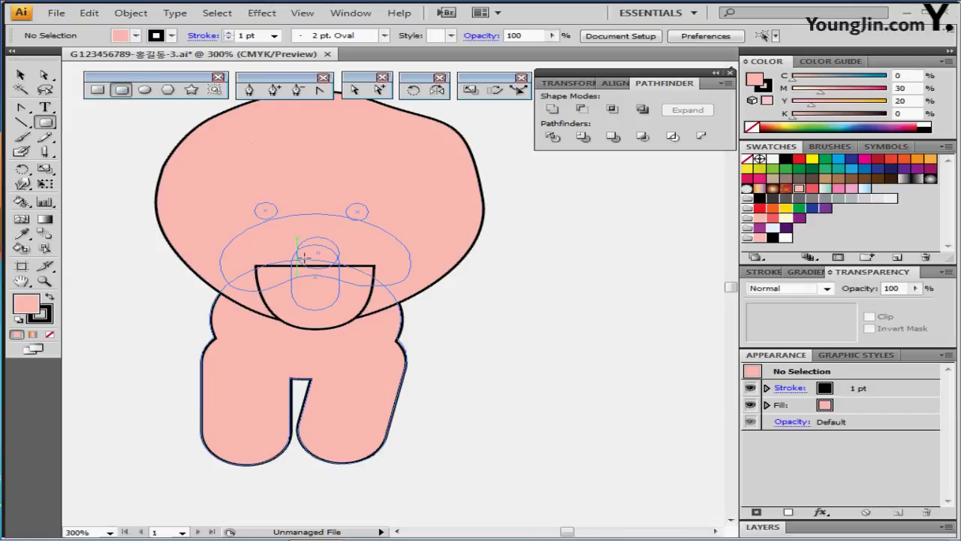
left_click_drag(301, 238, 339, 308)
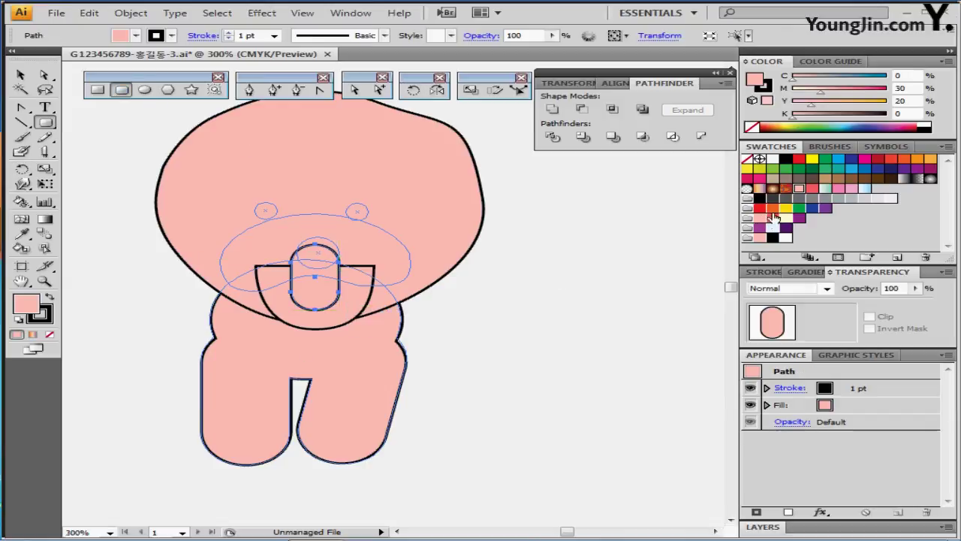
left_click(773, 219)
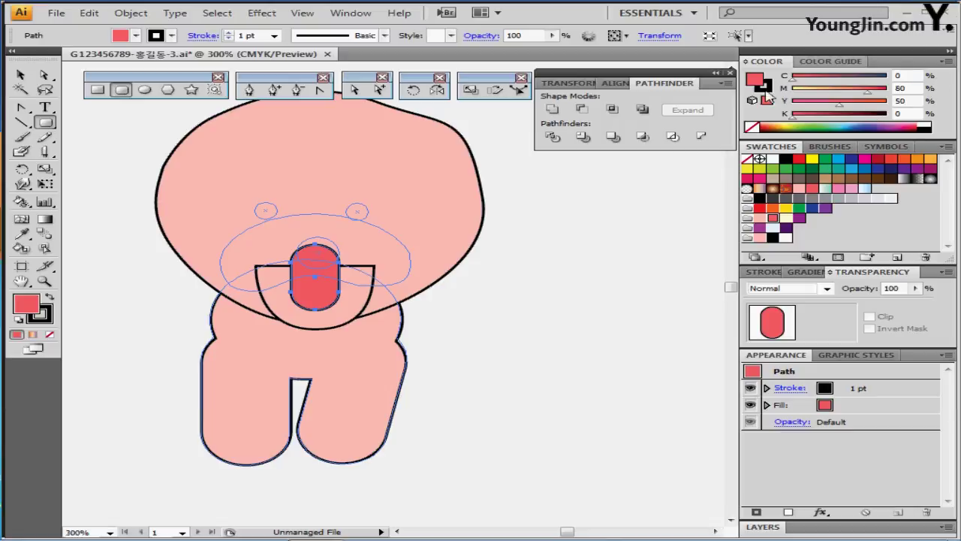
left_click(769, 87)
left_click(752, 126)
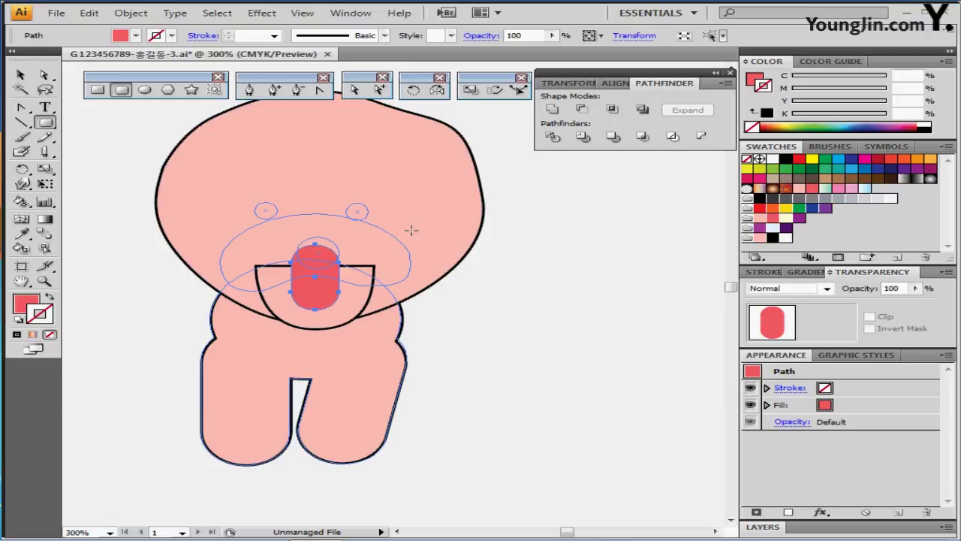
Release the cream-filled muzzle outline from the guides, picking it out in outline view, and bring it in front of the head and tongue
key("ctrl")
key("ctrl+y")
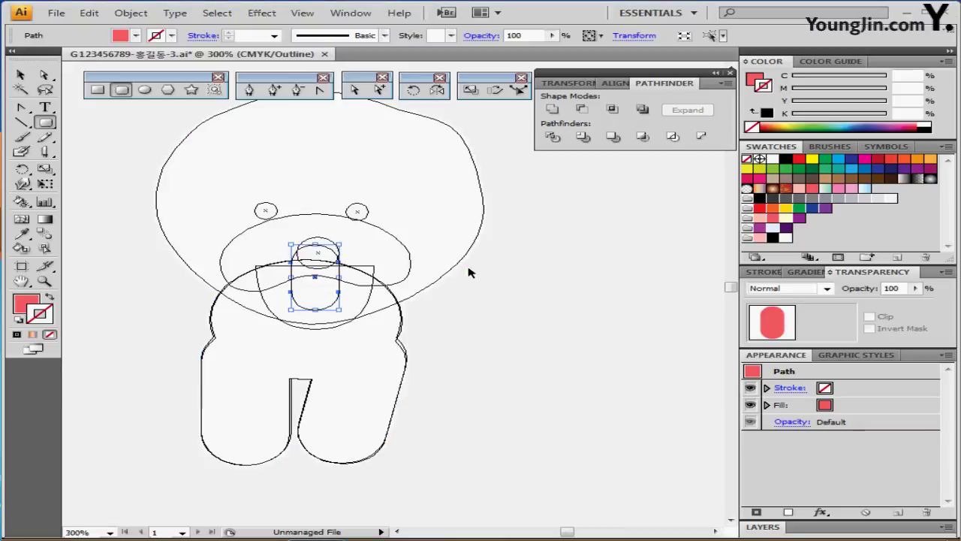
key("d")
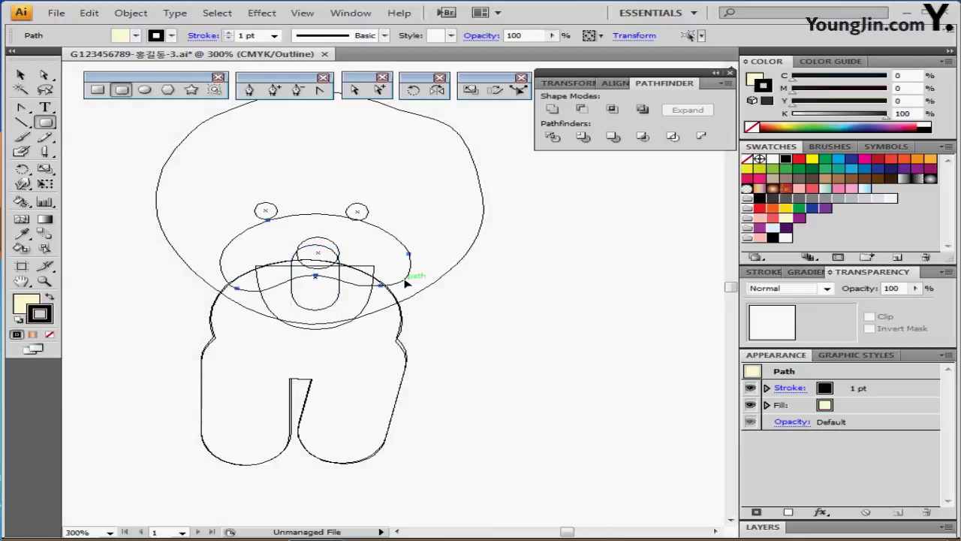
key("ctrl+y")
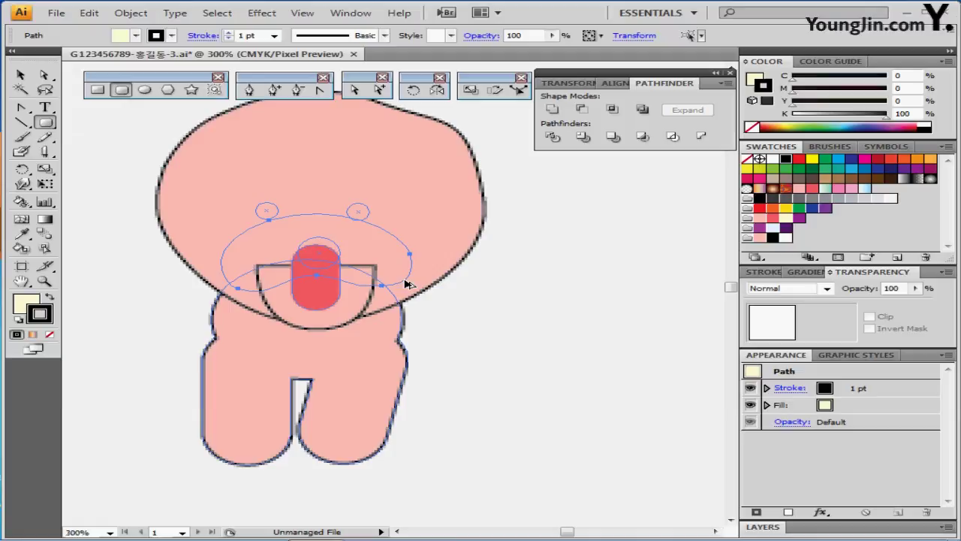
key("ctrl+alt+y")
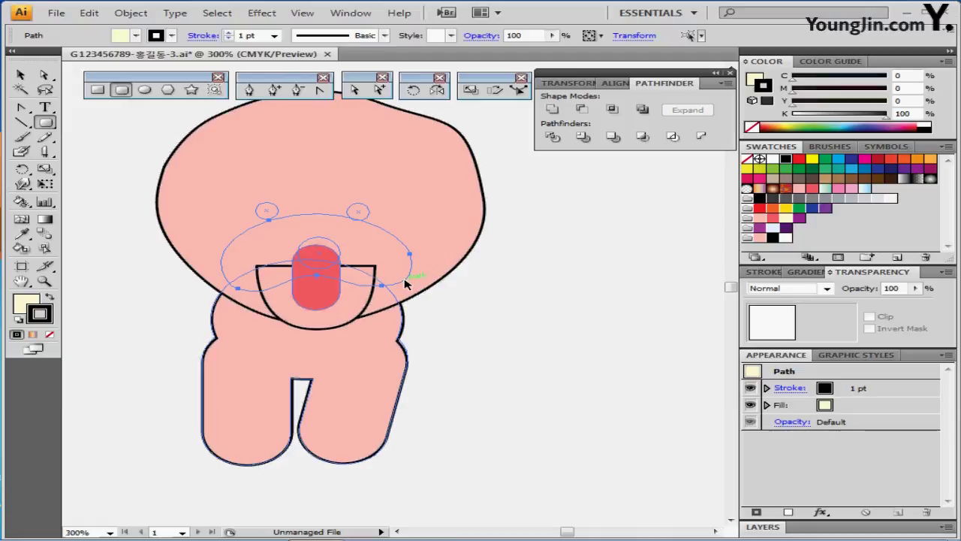
left_click(405, 284)
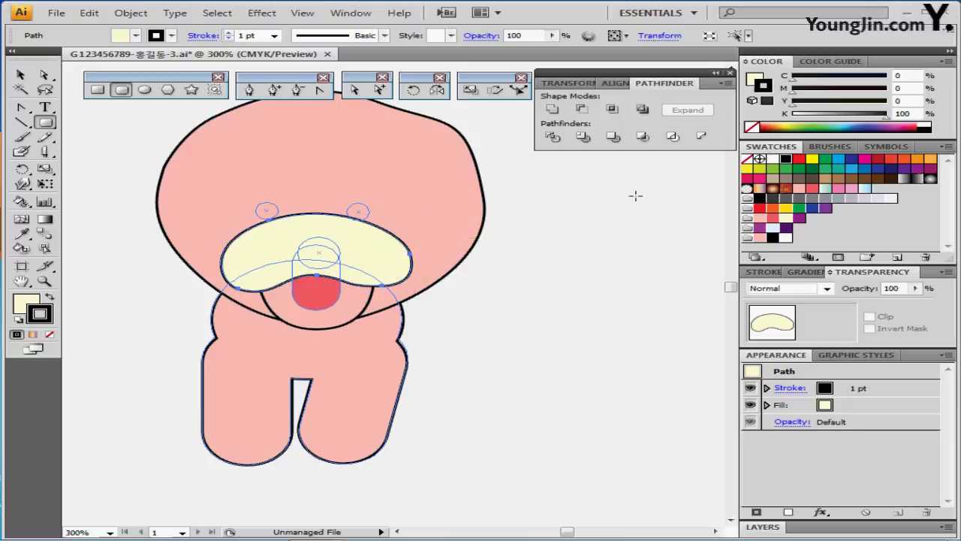
left_click(755, 79)
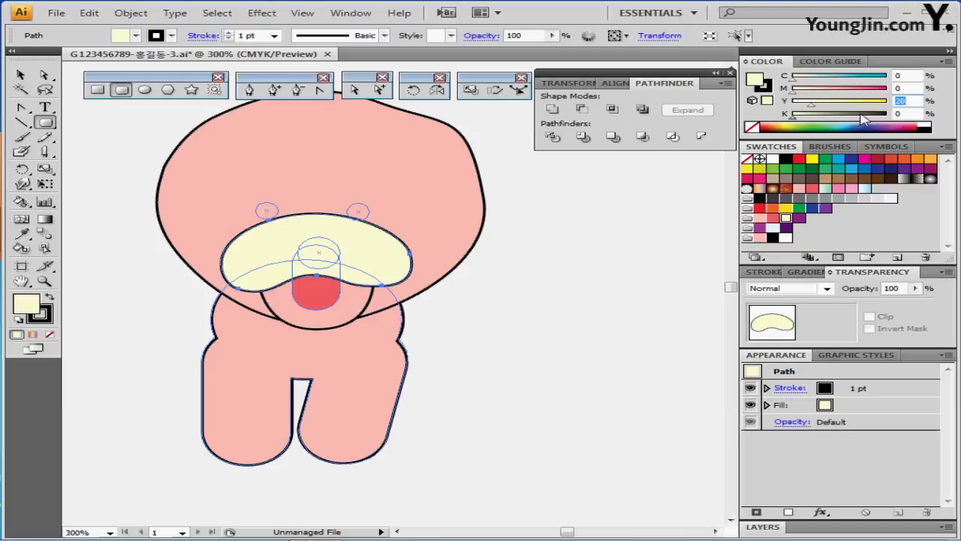
left_click(671, 272)
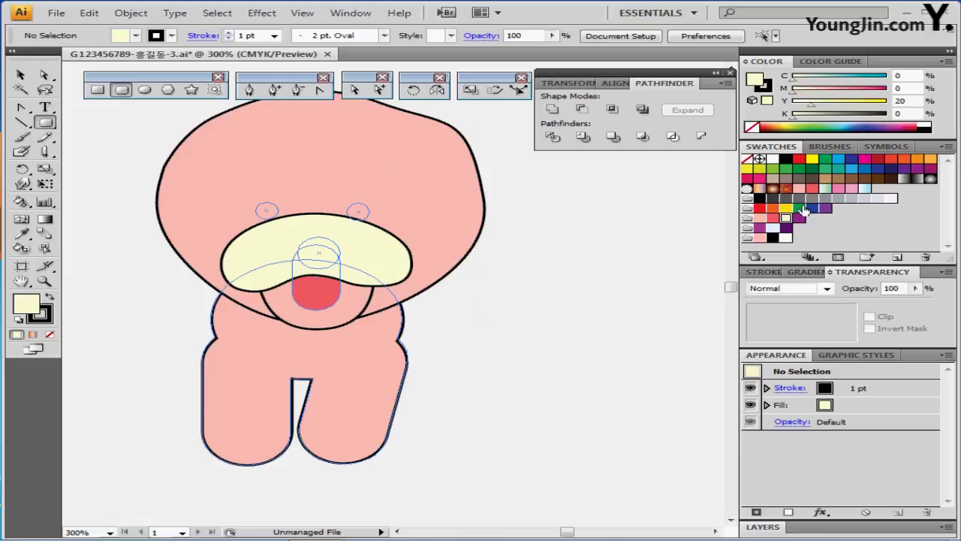
Draw the two round eyes and the nose over their guides with the C 50, M 100 purple fill and no stroke, and hide the guides
left_click(801, 219)
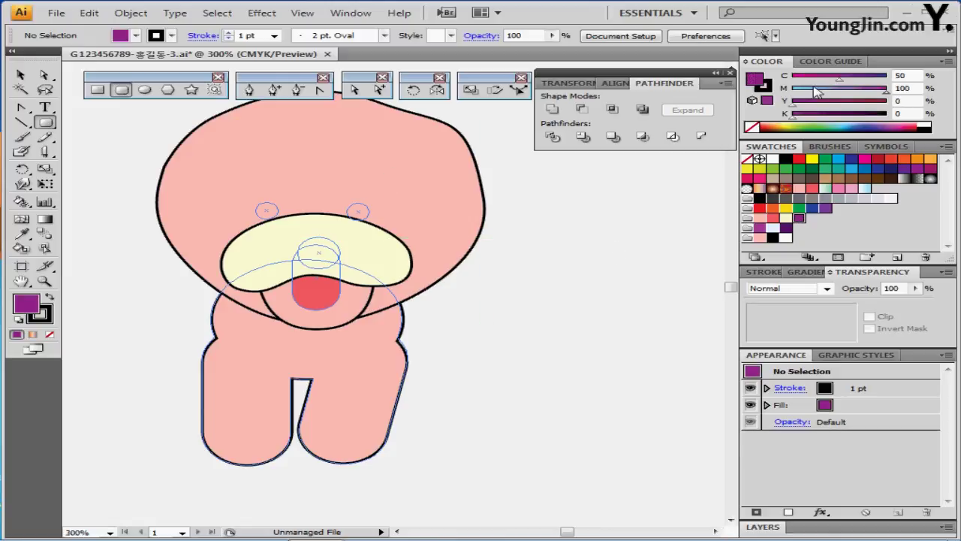
left_click(753, 127)
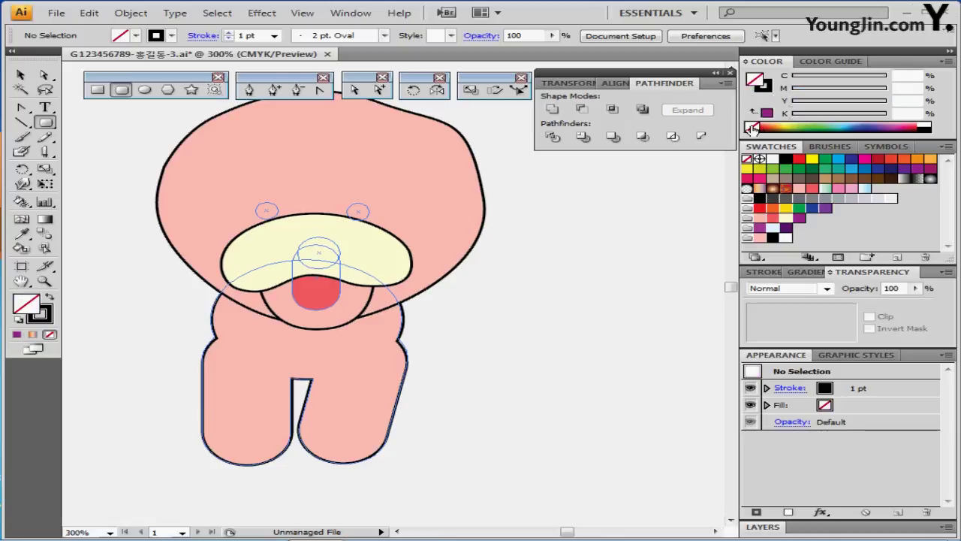
key("ctrl+z")
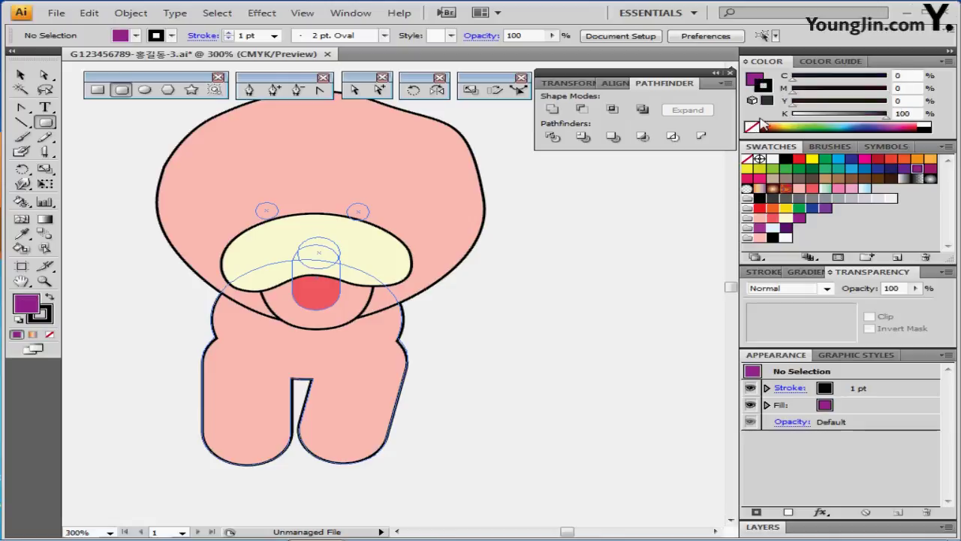
left_click(753, 128)
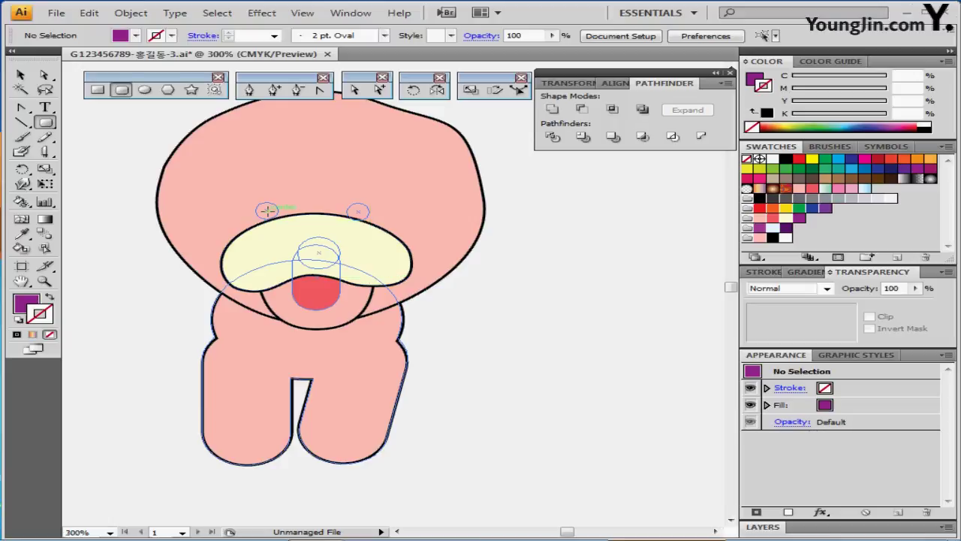
left_click_drag(266, 210, 276, 219)
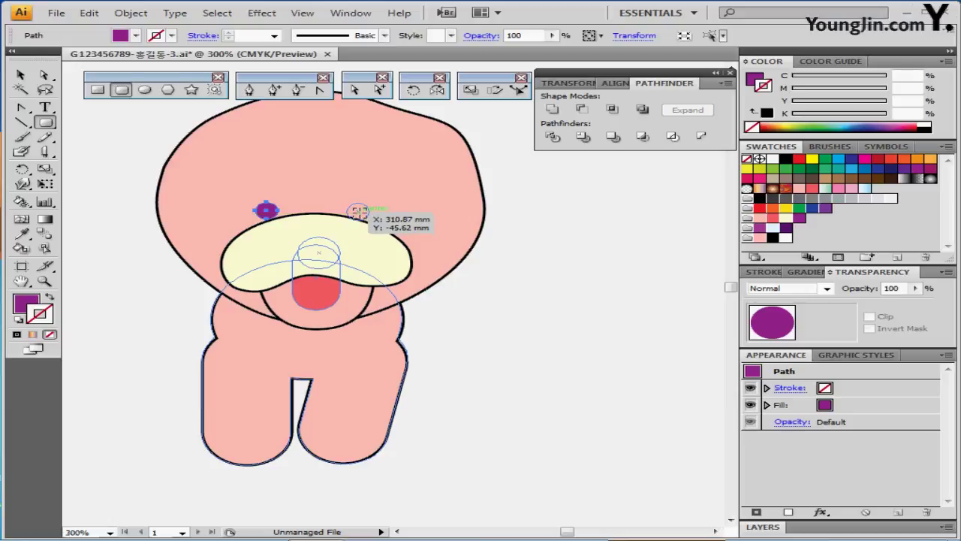
left_click_drag(358, 213, 368, 220)
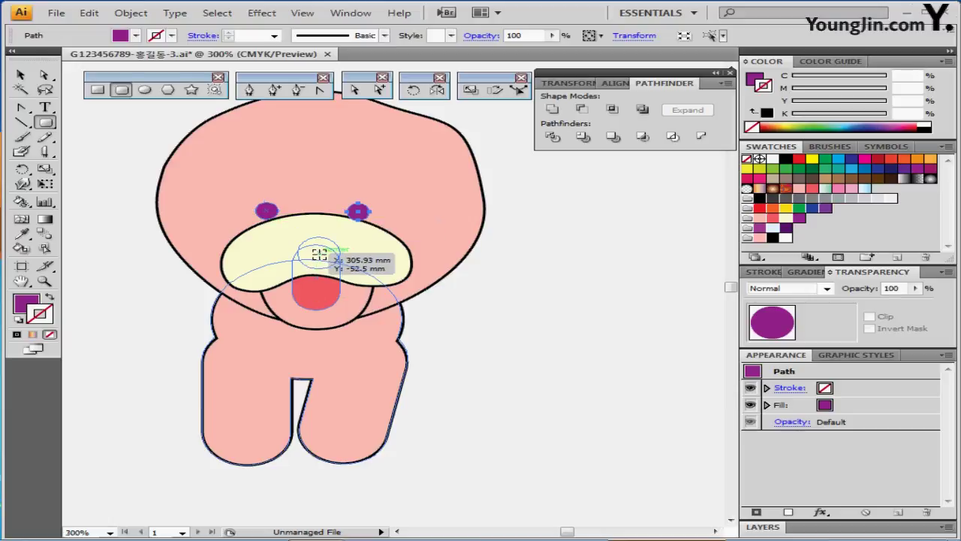
left_click_drag(319, 255, 339, 270)
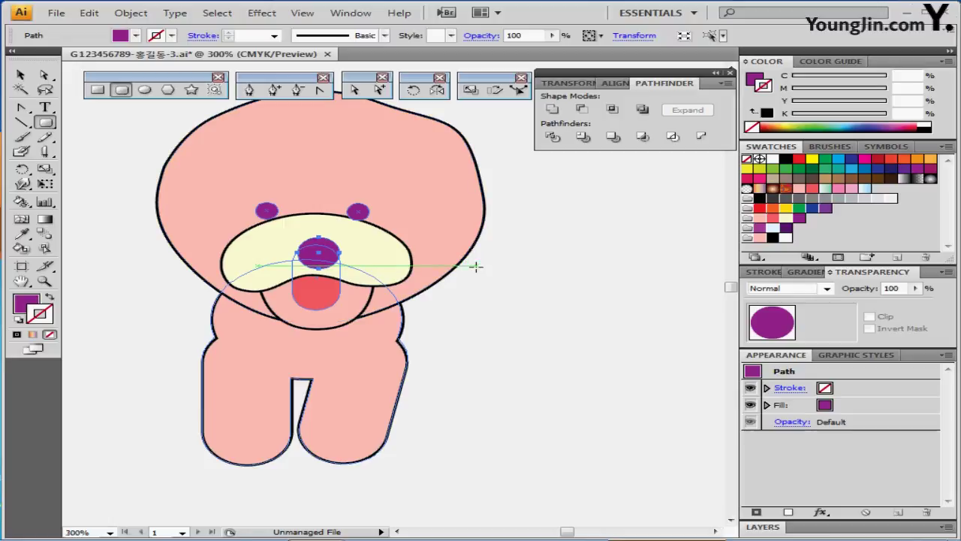
key("ctrl")
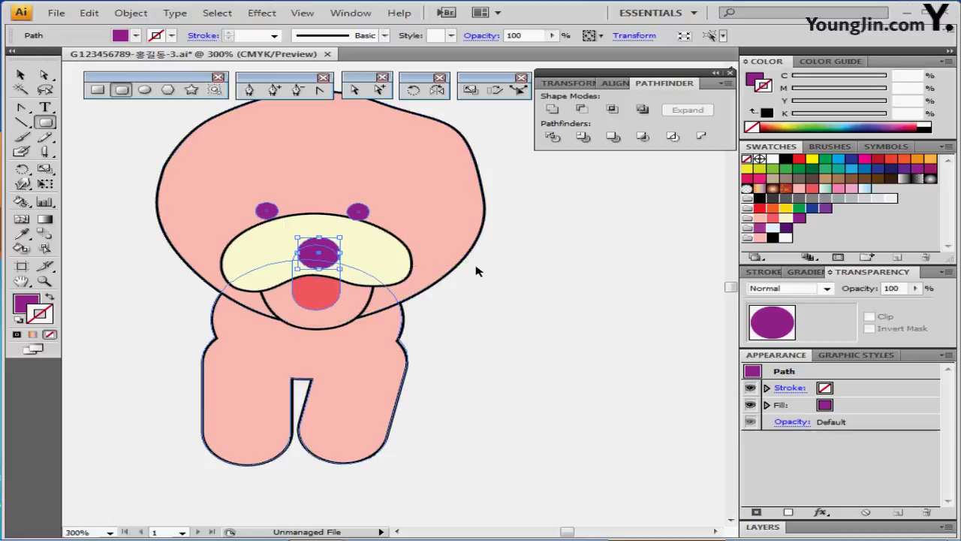
left_click(542, 290, "ctrl")
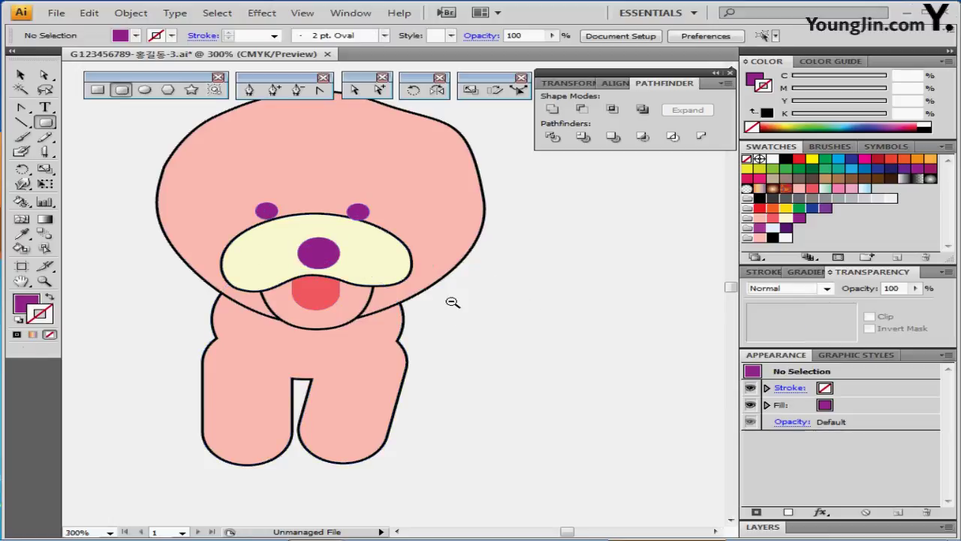
Select all the parts of the character and hide the bounding box
key("ctrl+minus")
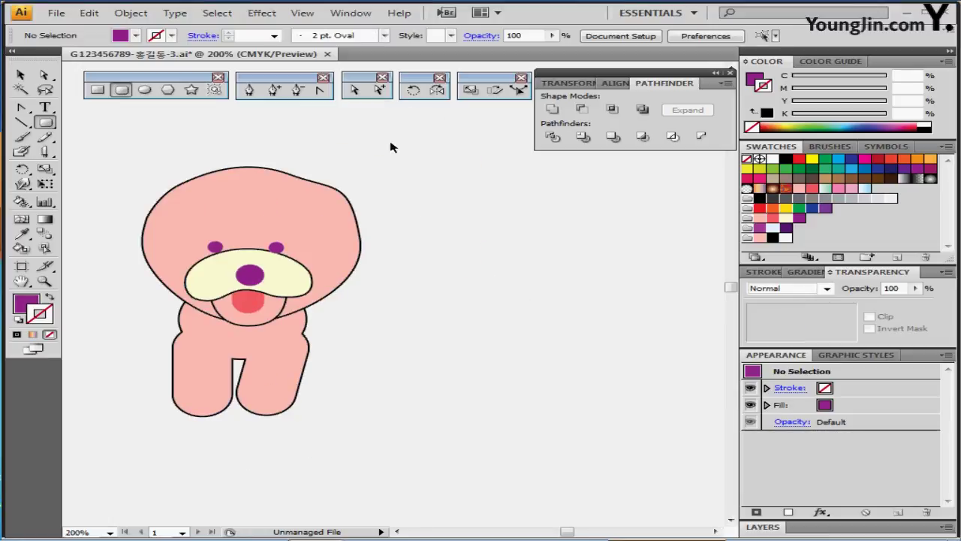
left_click_drag(390, 146, 161, 422)
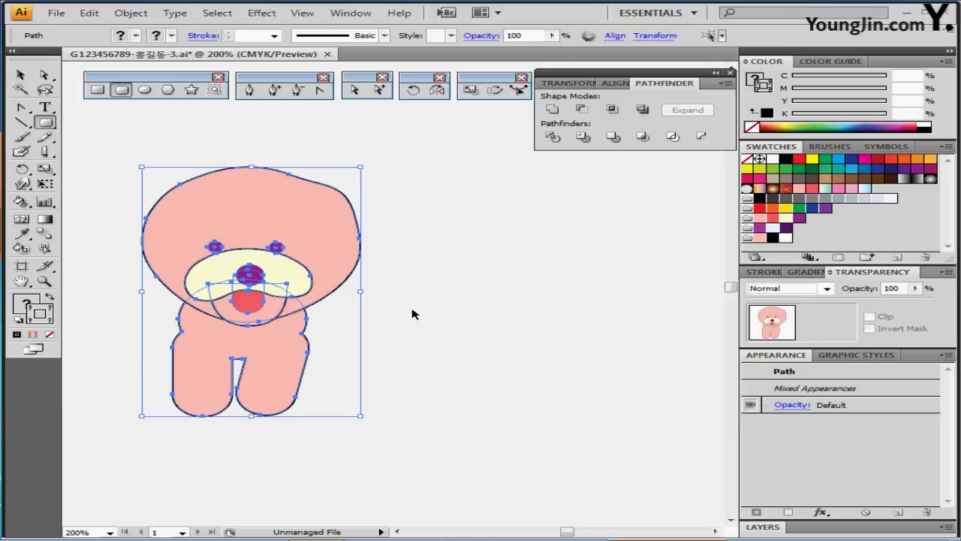
key("ctrl+shift+b")
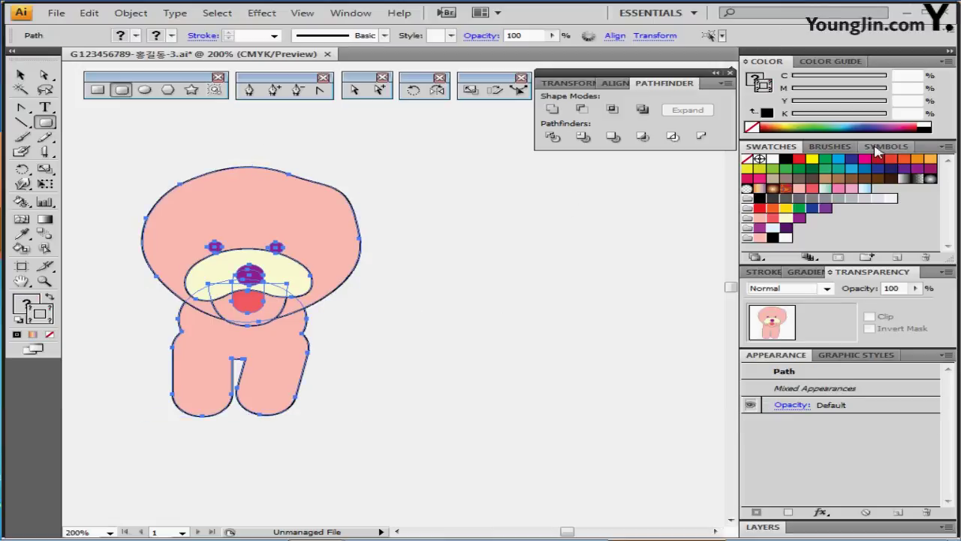
Save the selected character as a Graphic symbol named 강아지 and delete the original artwork
left_click(882, 146)
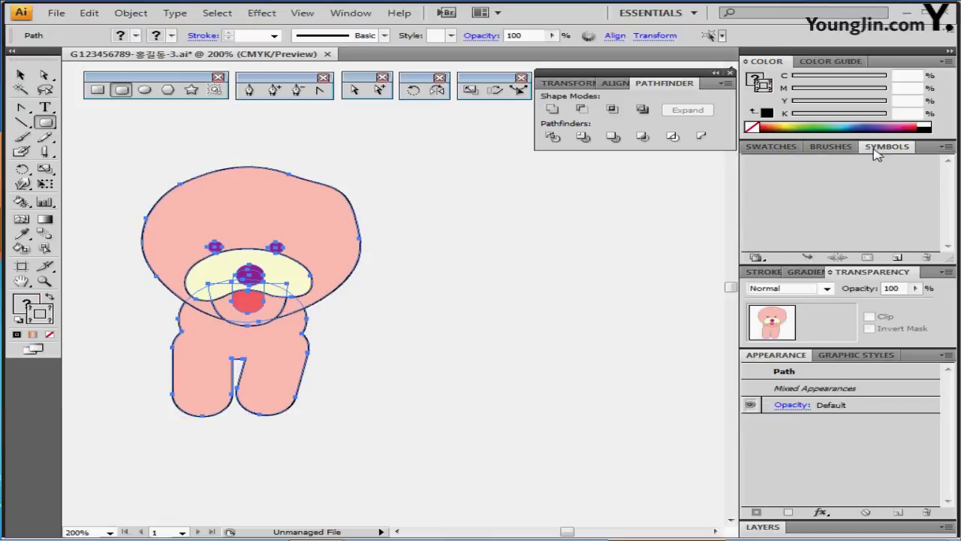
left_click(897, 256)
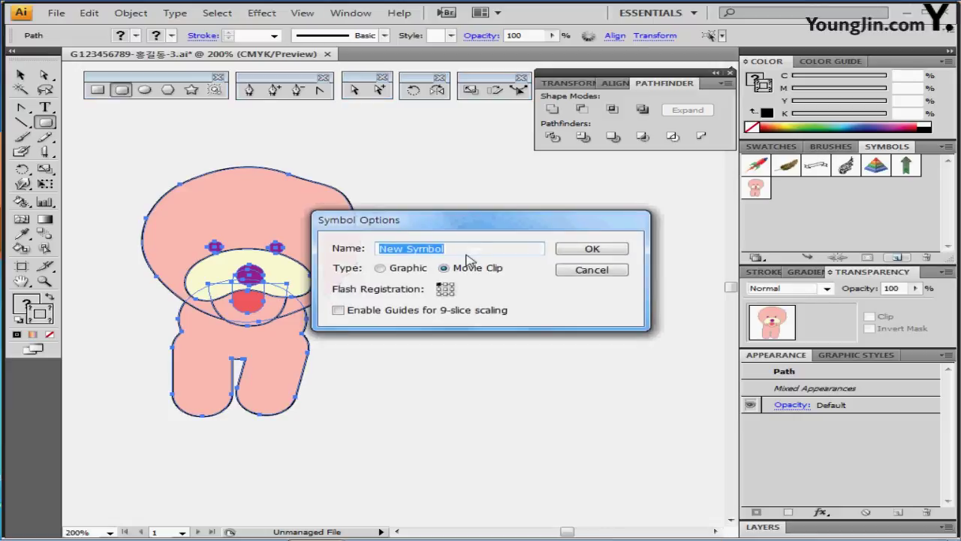
left_click(398, 269)
left_click_drag(449, 250, 271, 242)
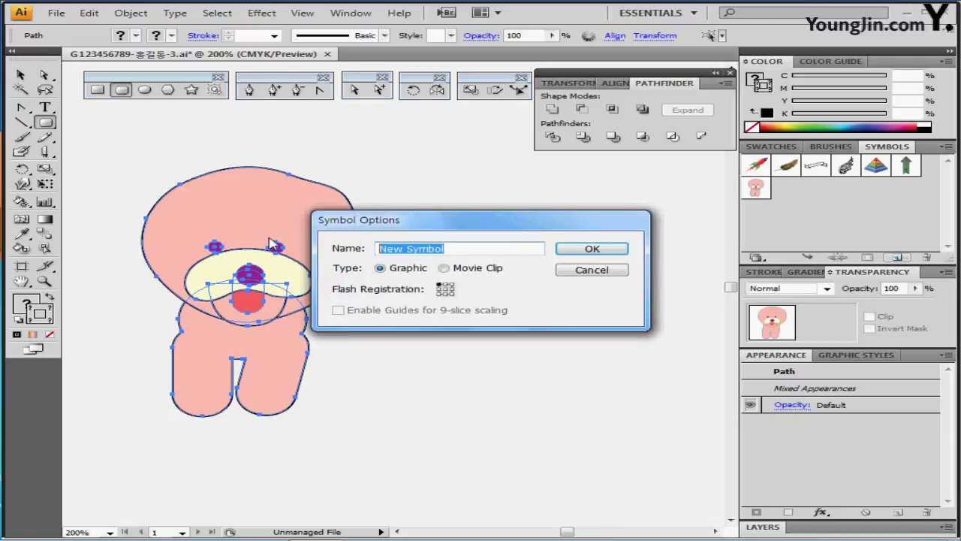
type("가")
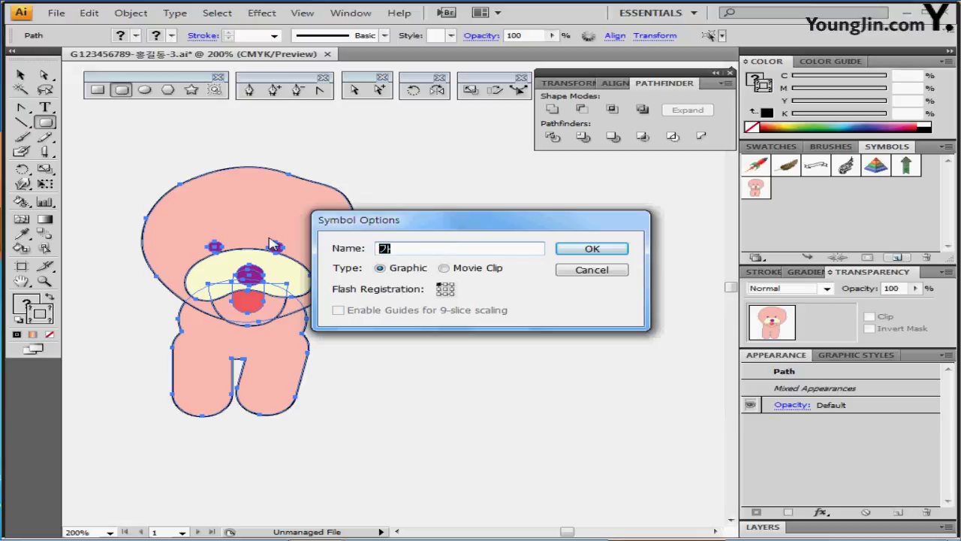
type("아지")
key("Return")
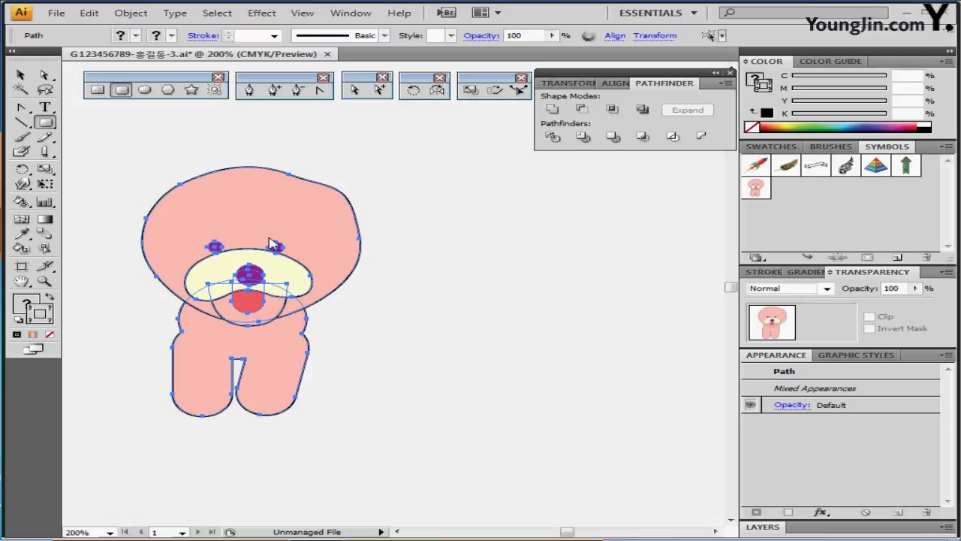
key("Delete")
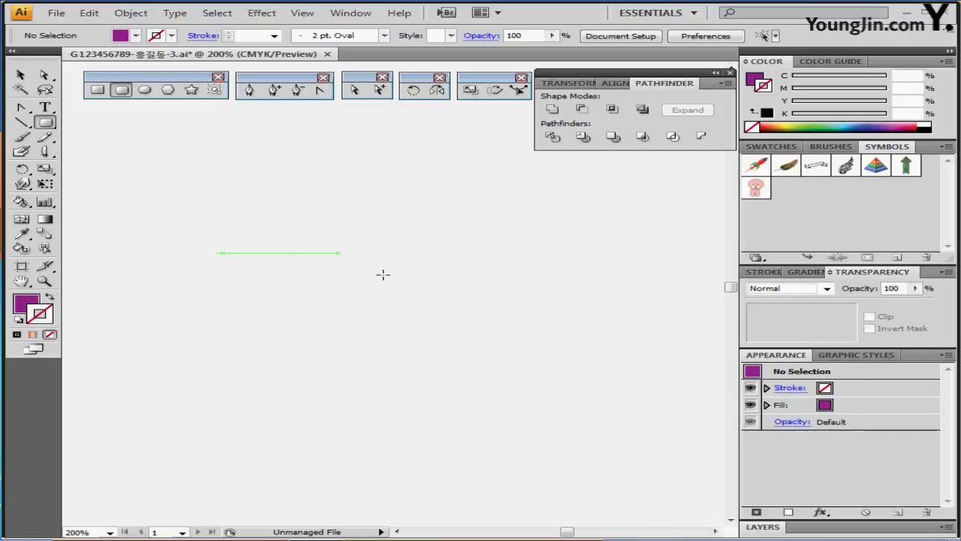
Delete the purple gradient mesh background from the artboard
double_click(21, 280)
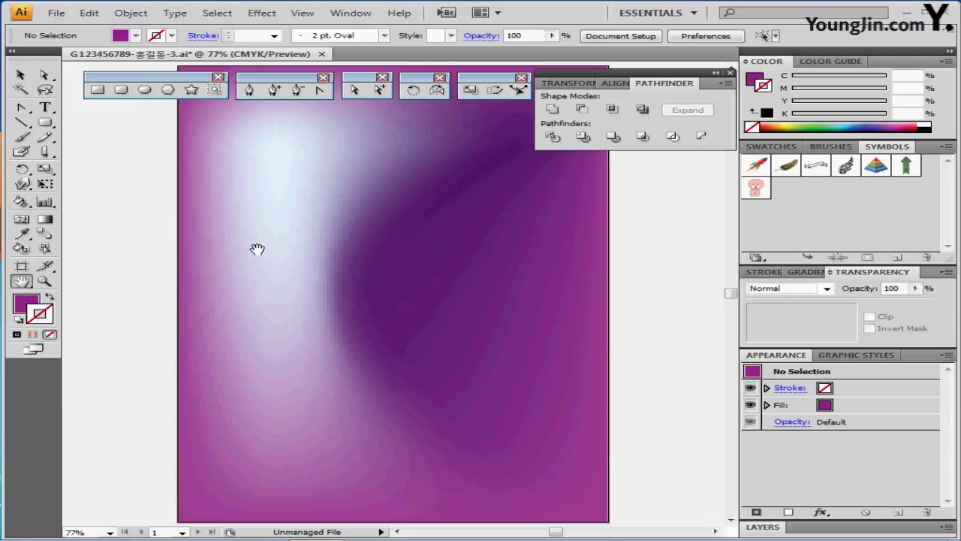
key("ctrl+a")
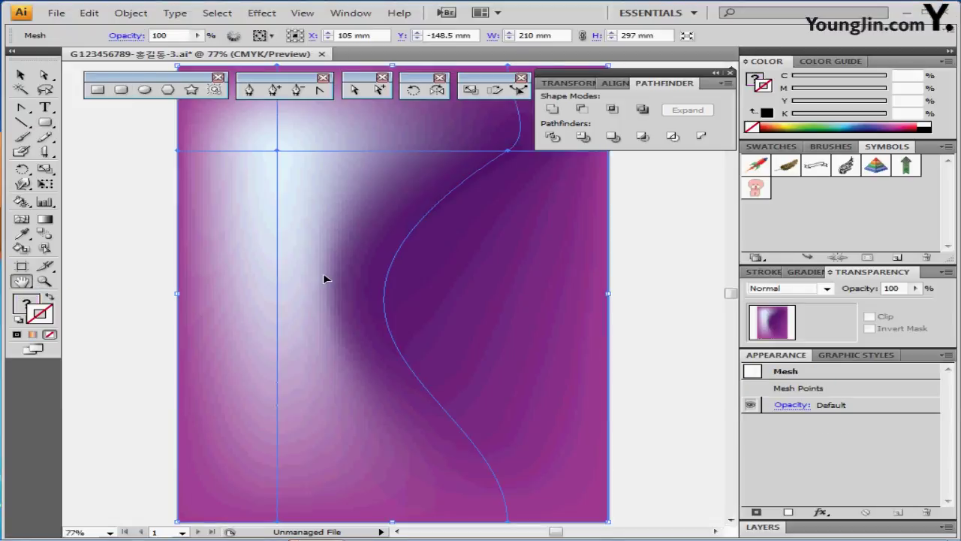
key("ctrl+minus")
left_click_drag(377, 272, 261, 298)
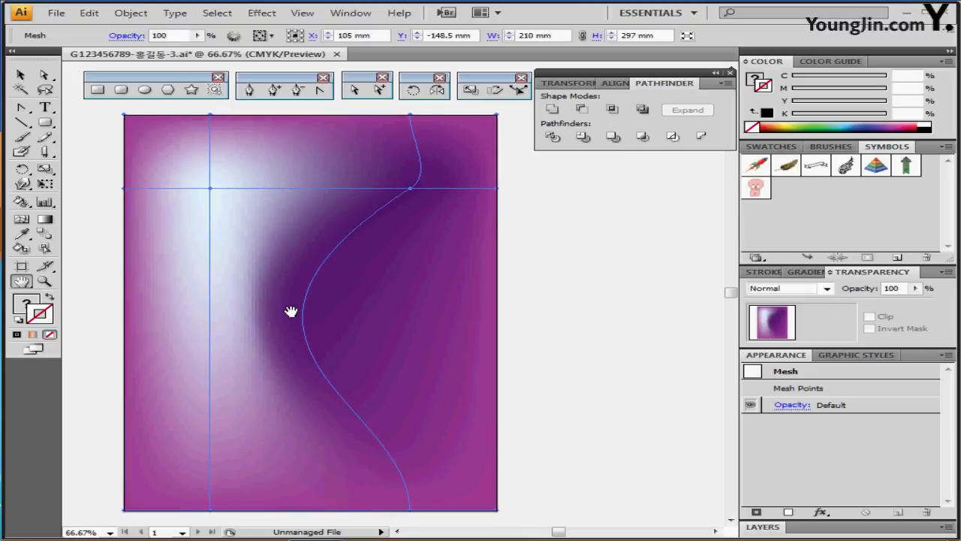
key("Delete")
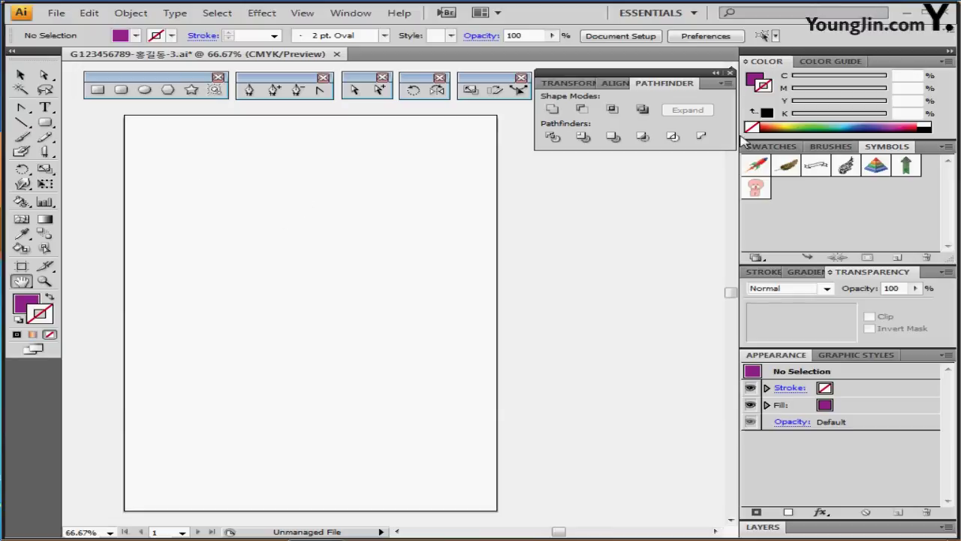
Draw a 210 × 297 mm rectangle from the artboard's upper-left corner with the C 40, M 90 purple fill and no stroke
left_click(766, 147)
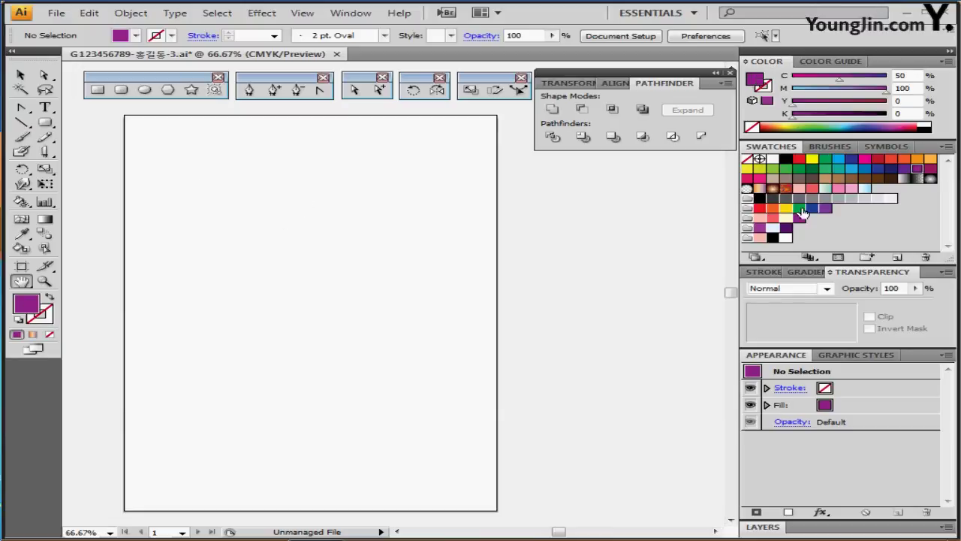
left_click(759, 229)
left_click(761, 233)
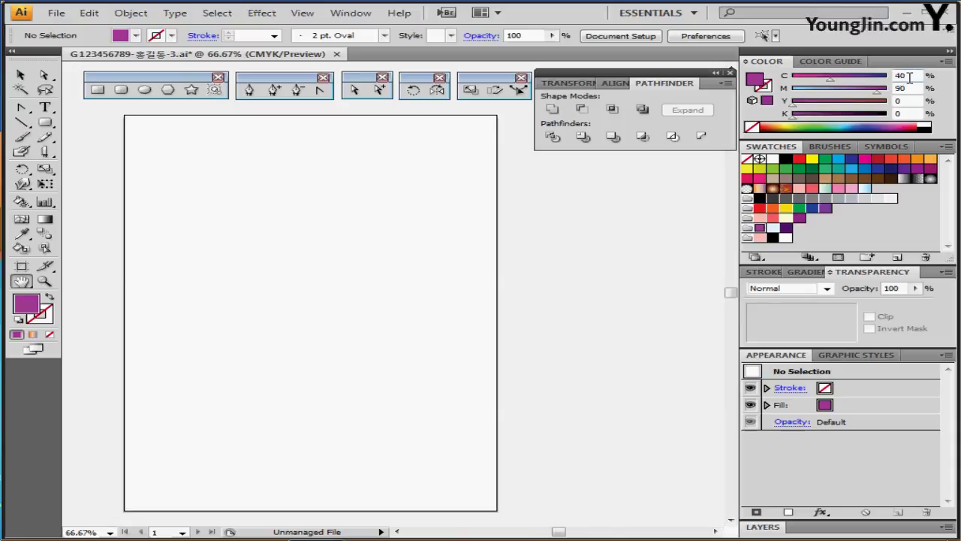
left_click(909, 88)
left_click(98, 89)
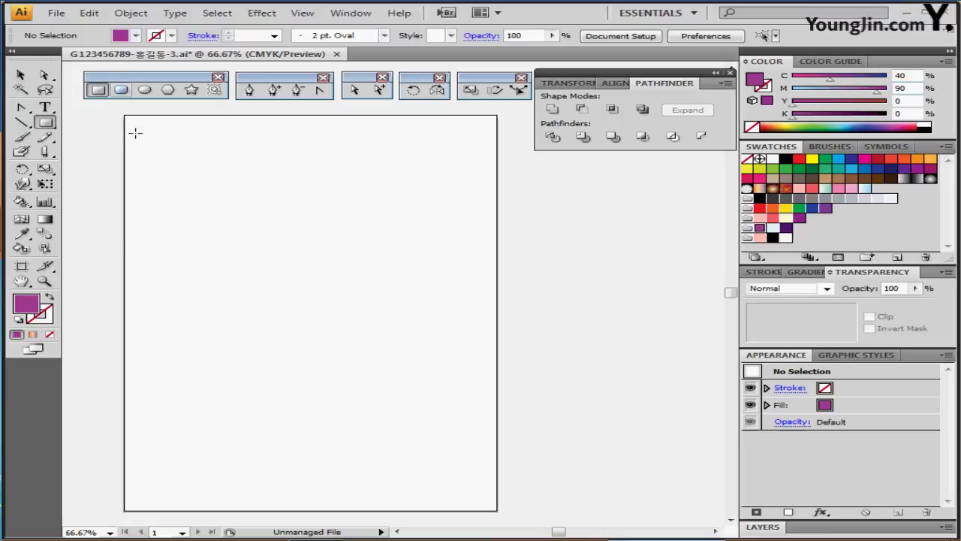
left_click(125, 113)
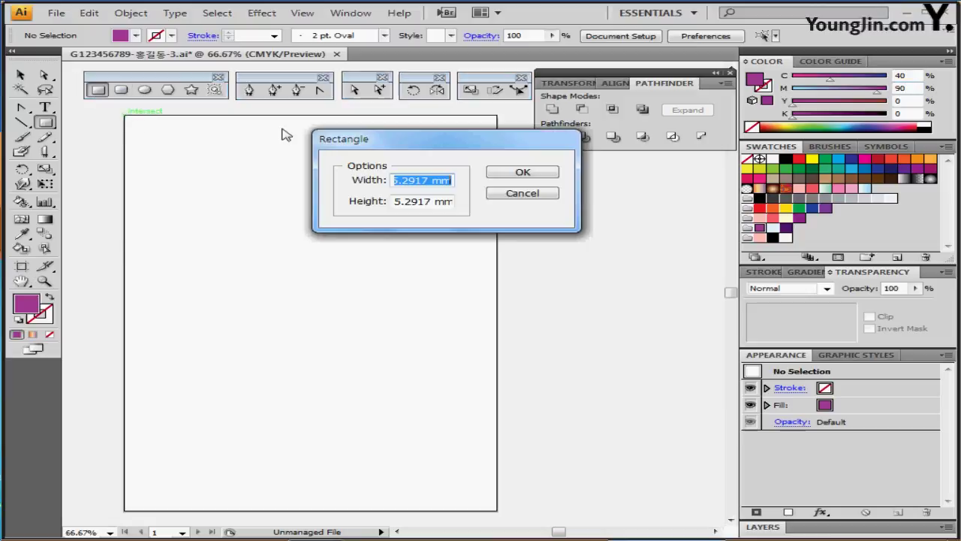
type("210")
key("Tab")
type("297")
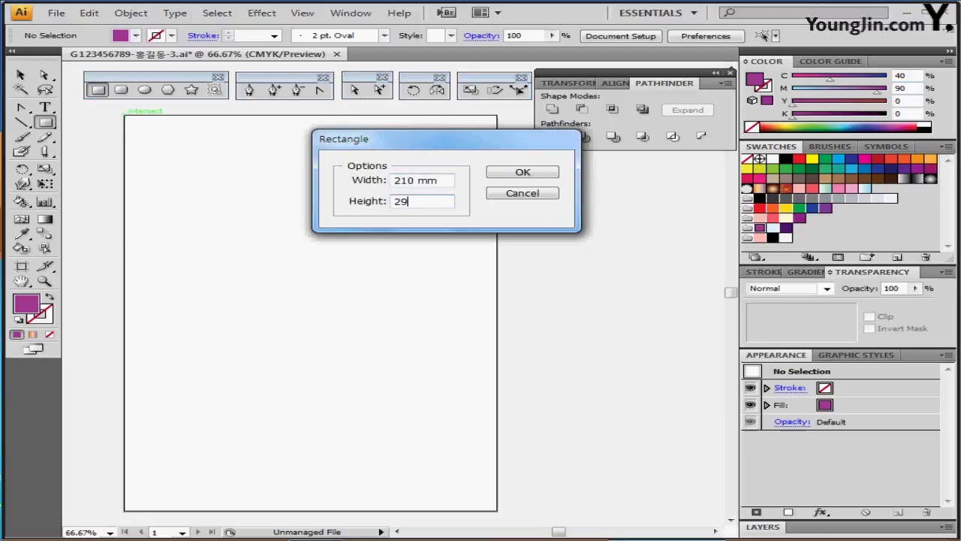
key("Tab")
left_click(521, 173)
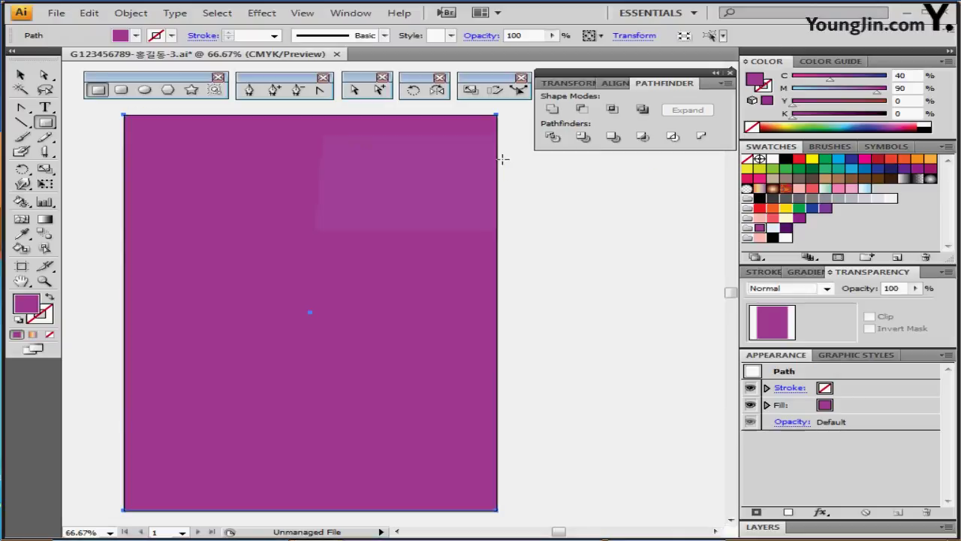
Add two gradient mesh points to the purple rectangle at about X 49.6 mm and X 160.7 mm, both at Y -50.66 mm
left_click(23, 222)
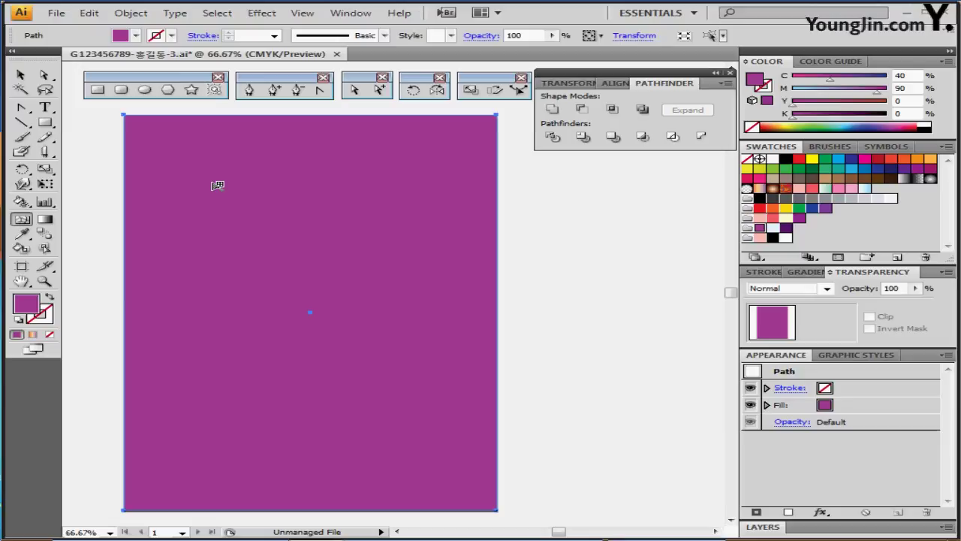
left_click(213, 182)
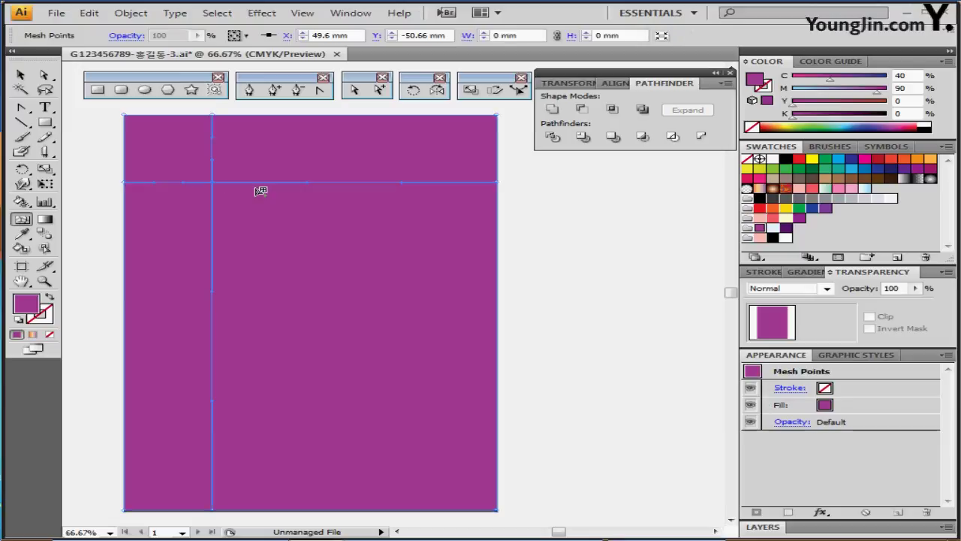
left_click(404, 182)
key("ctrl+z")
left_click(409, 182)
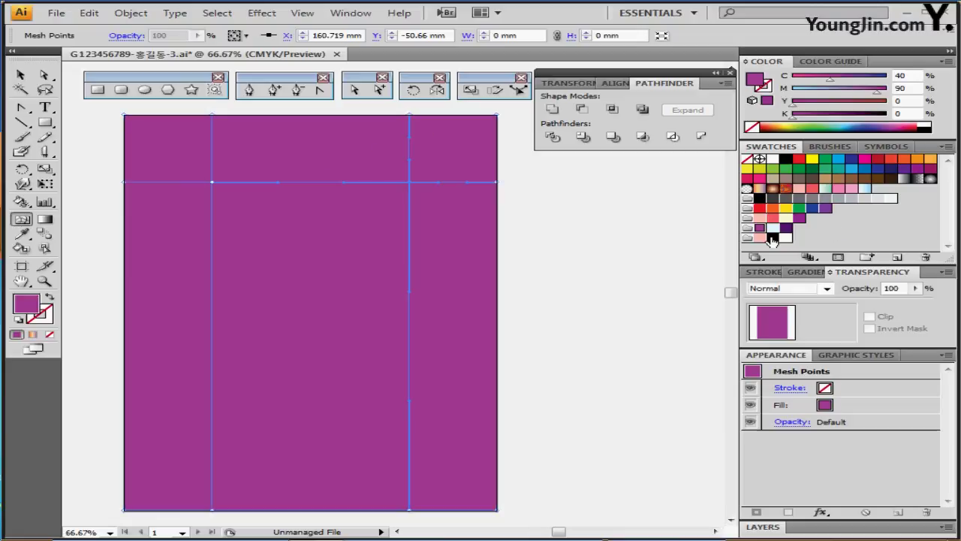
Colour the right mesh point C 70, M 100, Y 0, K 30 and the left mesh point C 10, M 0, Y 0, K 0
left_click(785, 227)
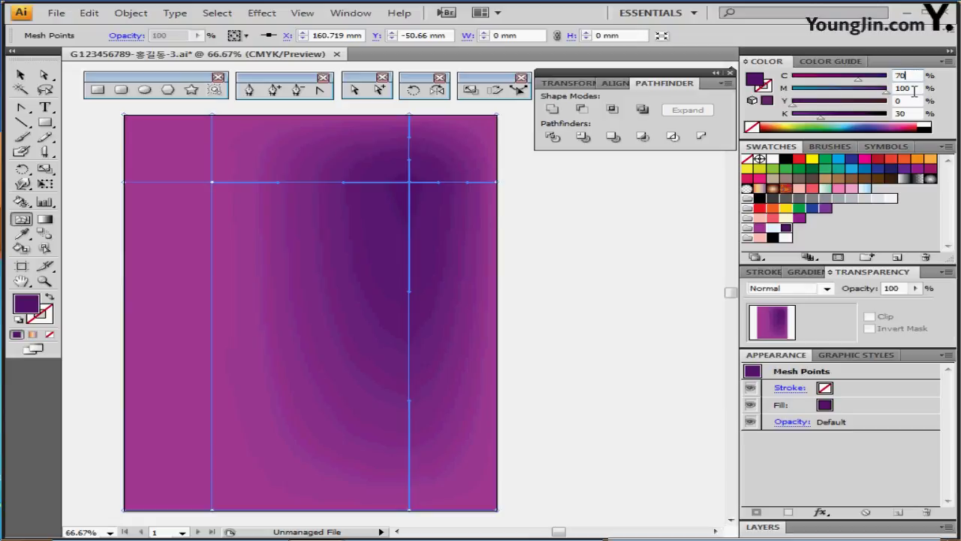
left_click(213, 182)
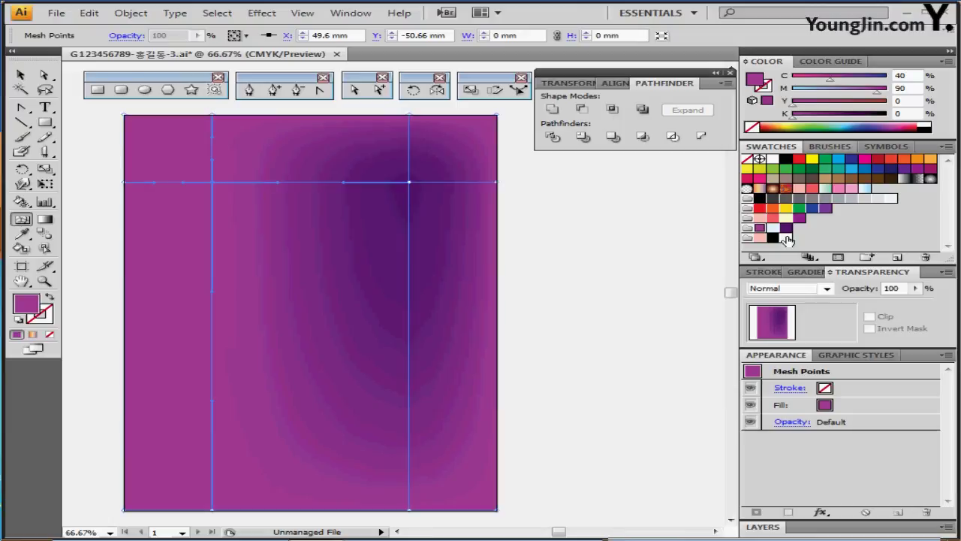
left_click(772, 229)
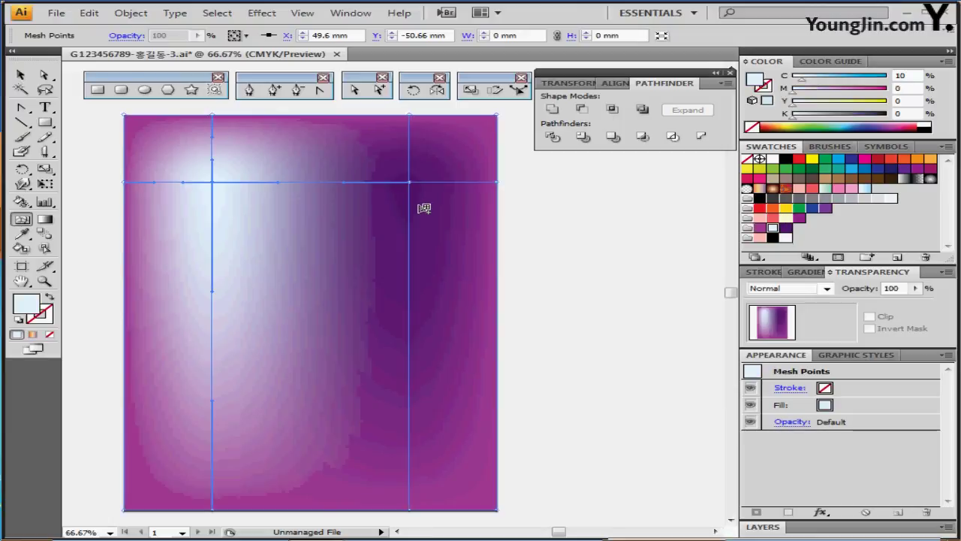
Swing the right mesh point's lower direction handle far to the lower left to curve its mesh line, and deselect the mesh
left_click(410, 182)
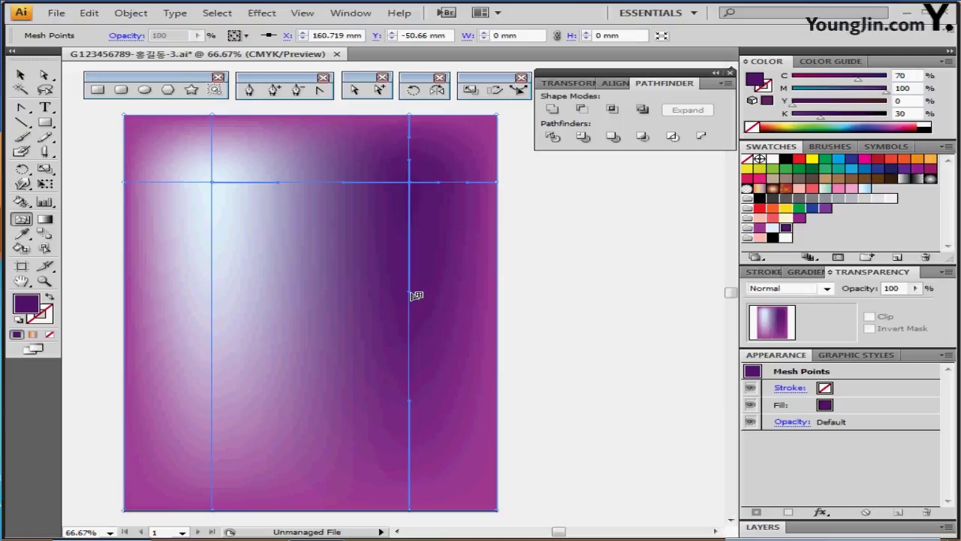
left_click_drag(412, 291, 170, 322)
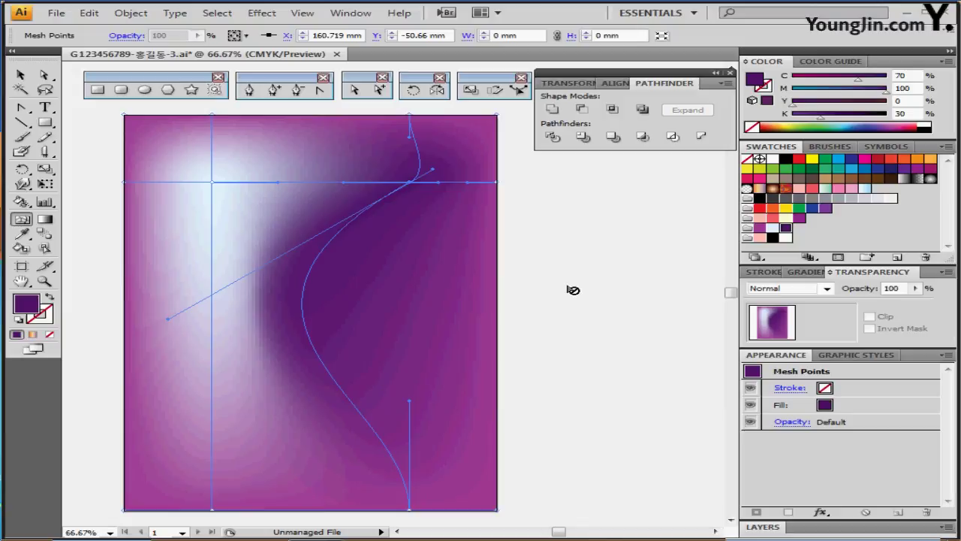
left_click(572, 334, "ctrl")
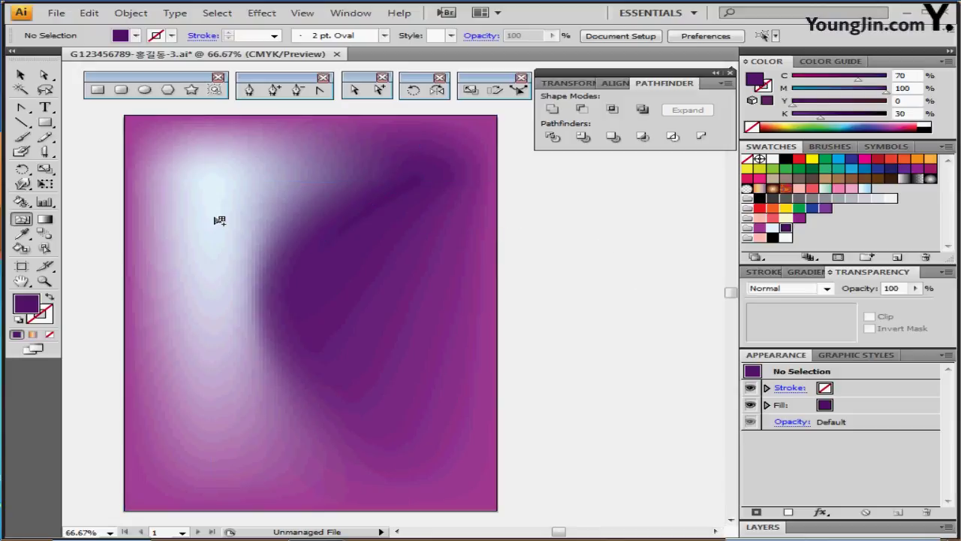
Show the guides, release the large and small ellipse guides, and bring both ellipses in front of the gradient mesh
left_click(145, 90)
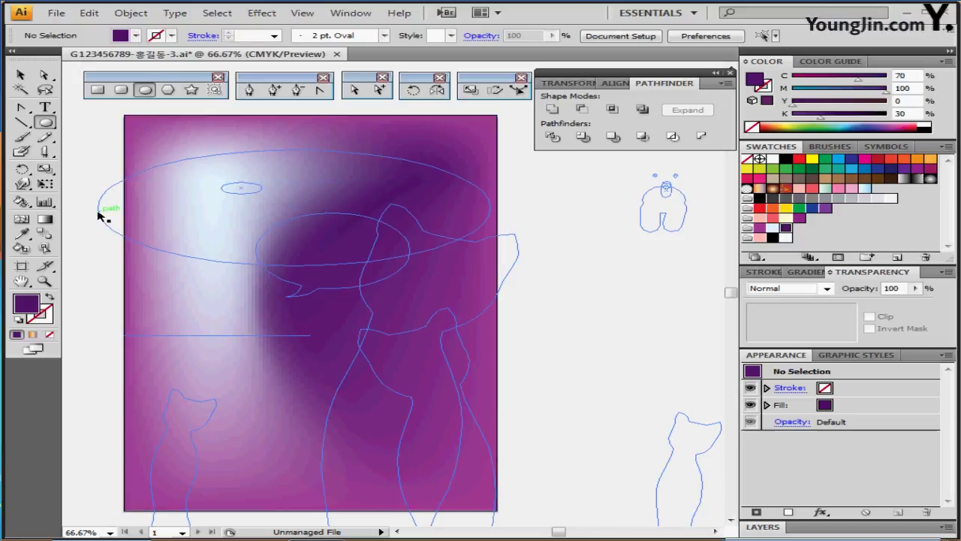
left_click(226, 193, "ctrl")
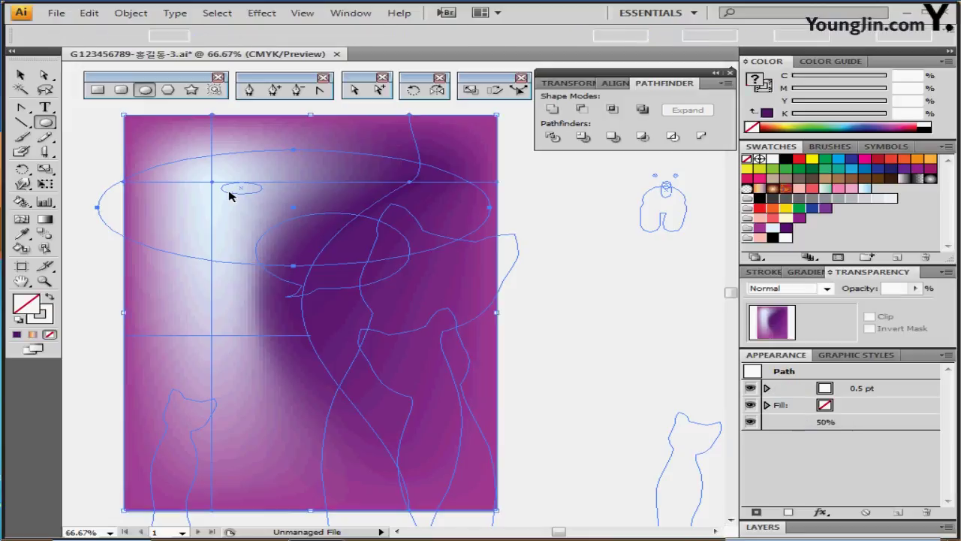
left_click(157, 141, "ctrl")
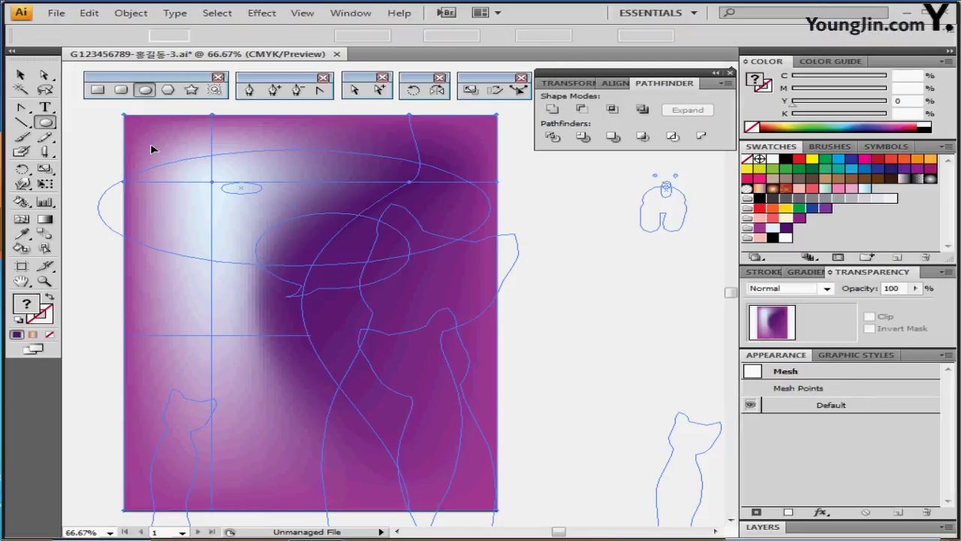
left_click(94, 224, "ctrl")
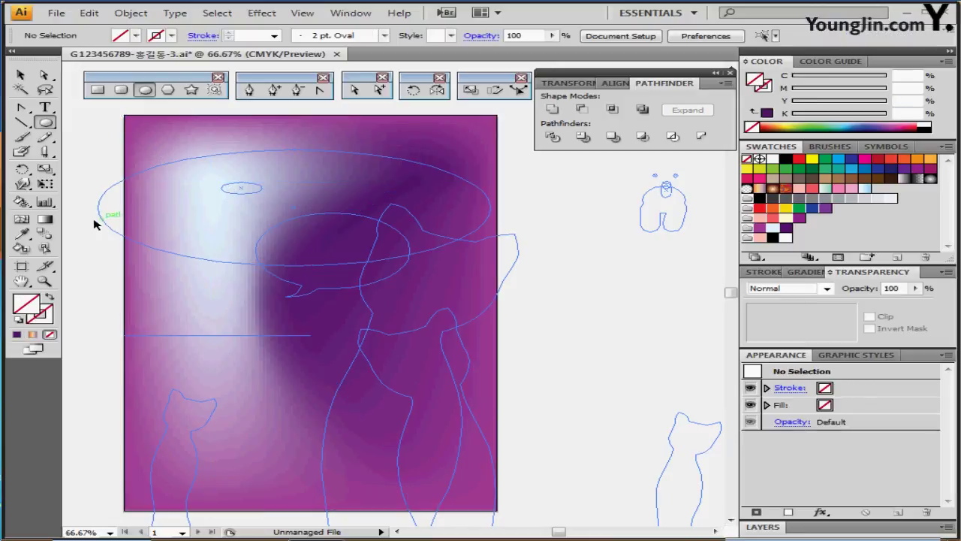
left_click(236, 193, "ctrl")
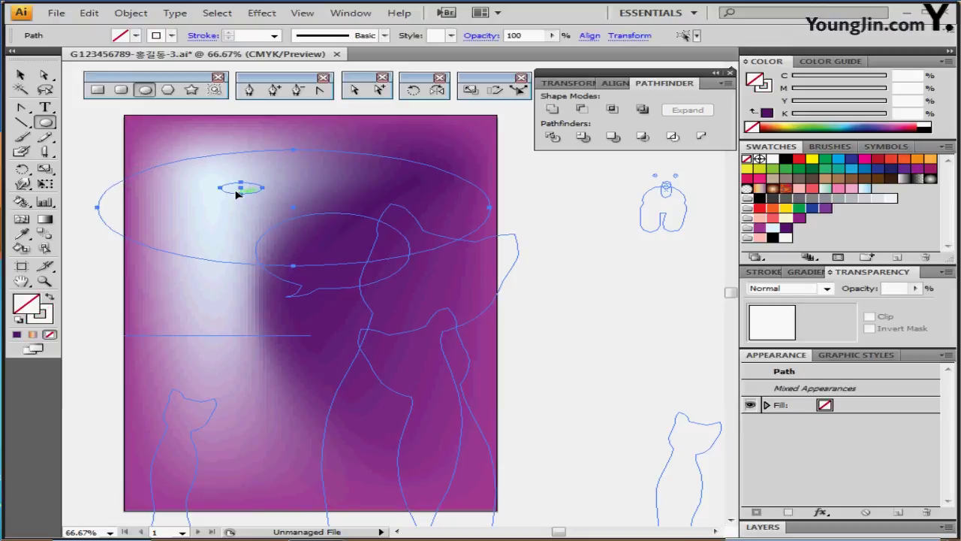
key("ctrl")
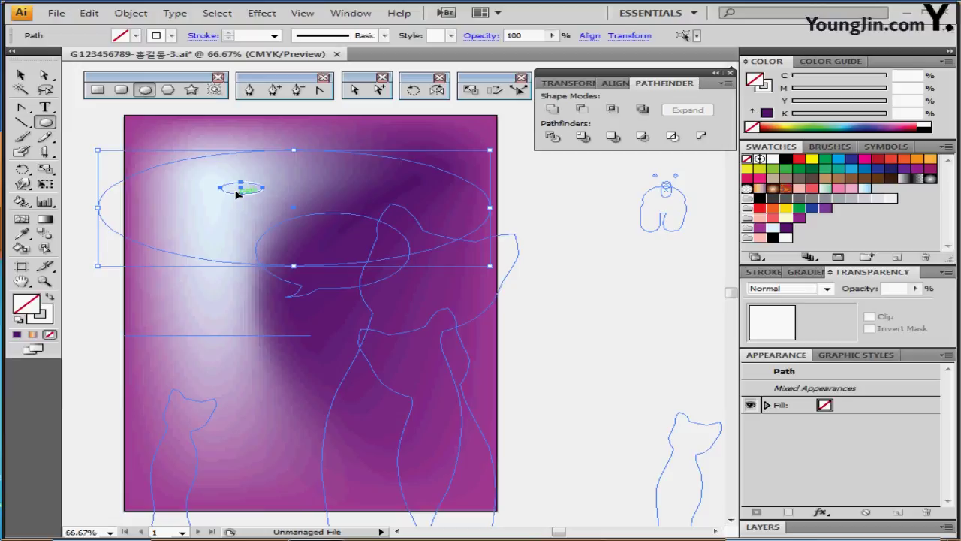
left_click(575, 233, "ctrl")
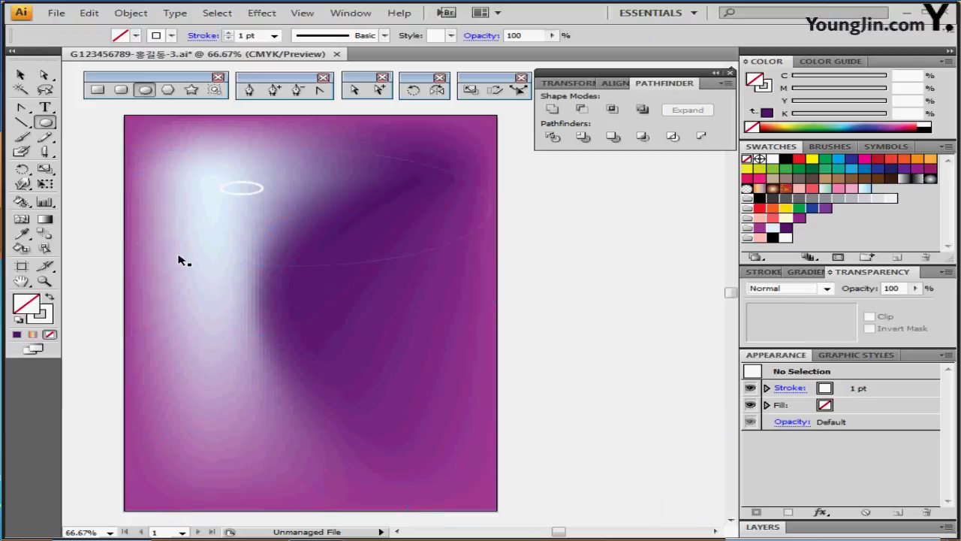
Check the small ellipse's stroke settings and the large ellipse's stroke weight and opacity
left_click(255, 188, "ctrl")
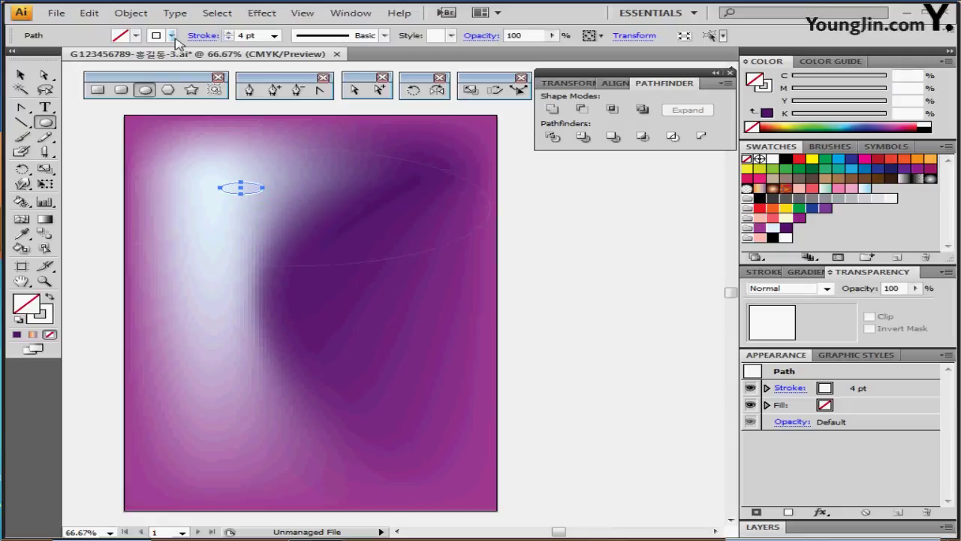
key("x")
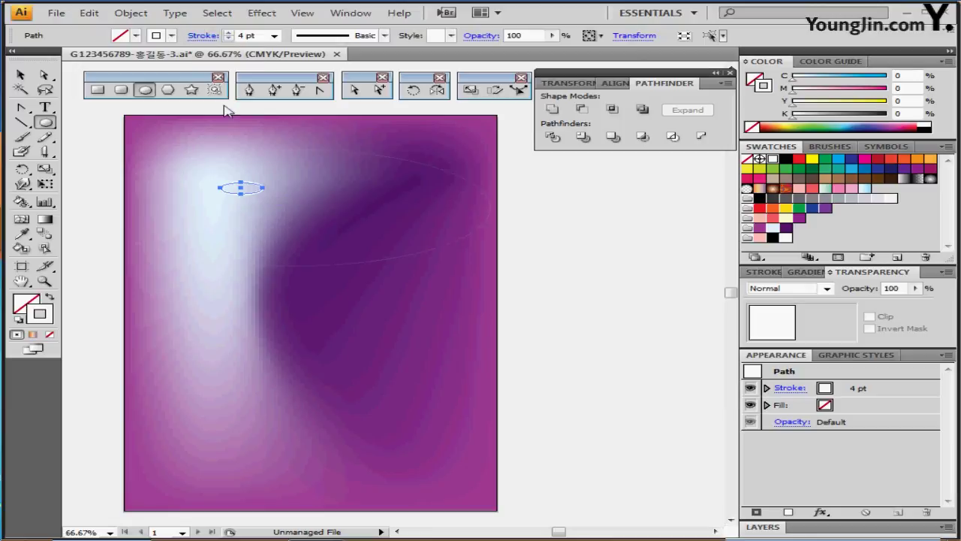
left_click(294, 265, "ctrl")
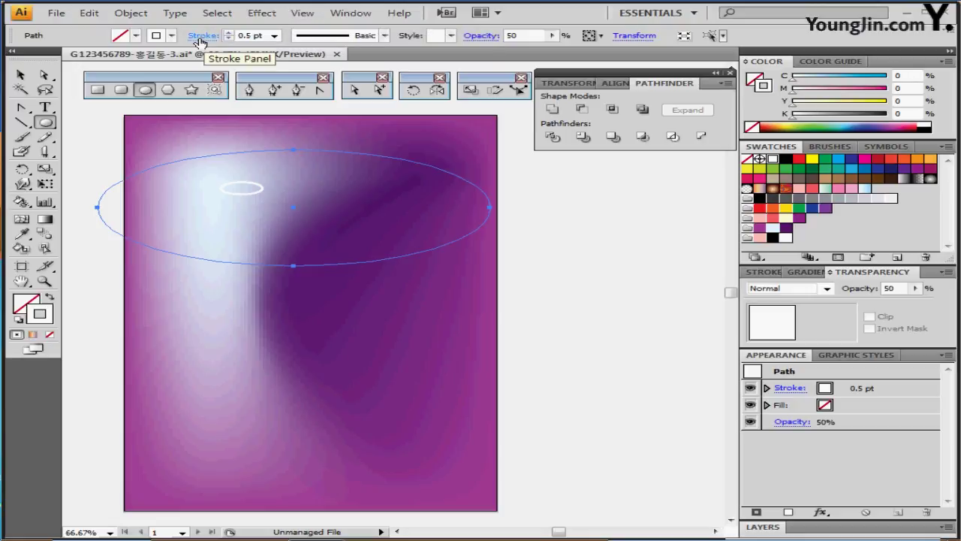
left_click(263, 36)
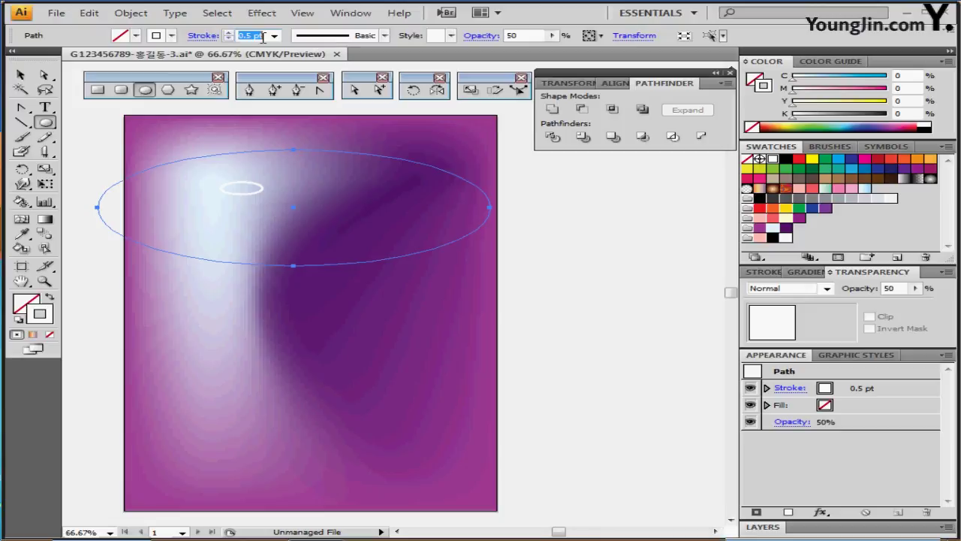
left_click(528, 36)
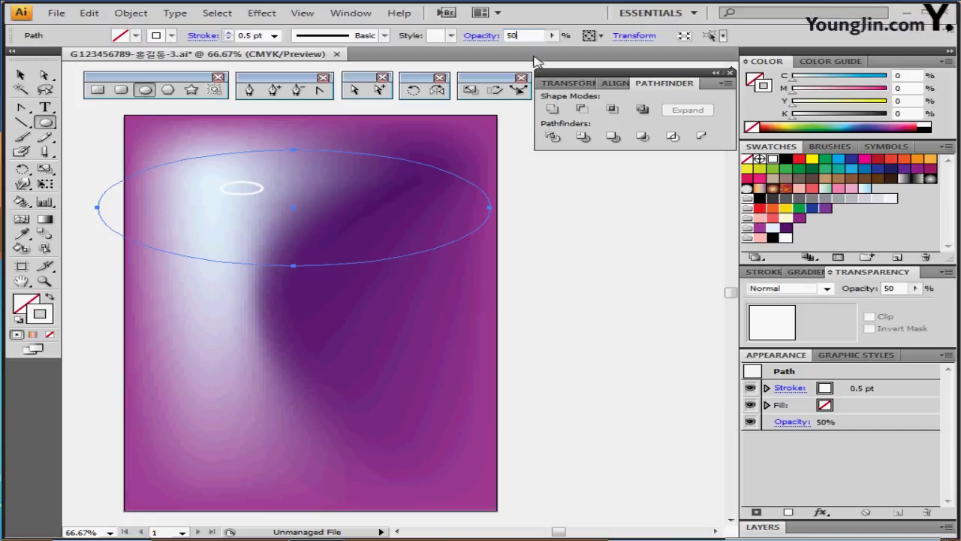
Make a blend between the large and small white ellipses
key("ctrl")
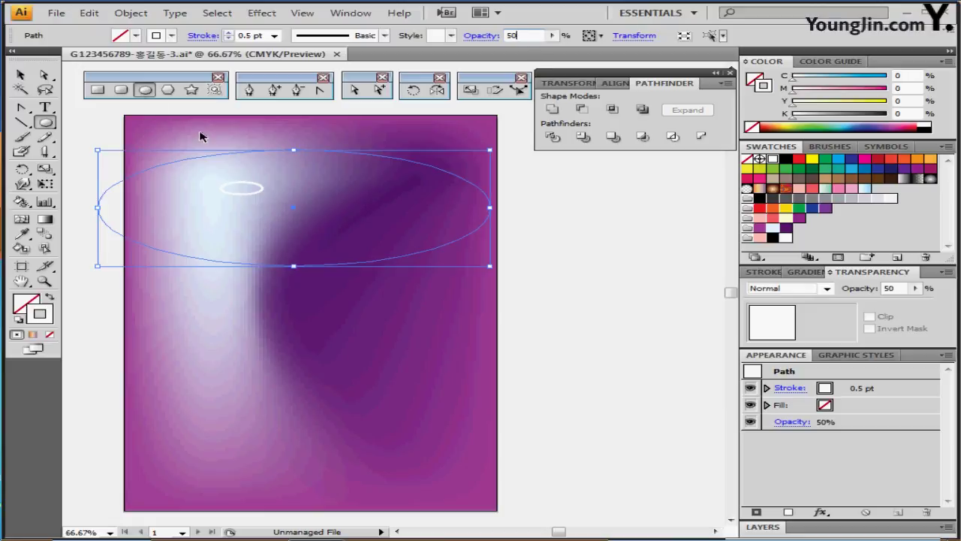
left_click(258, 188, "ctrl+shift")
left_click(131, 13)
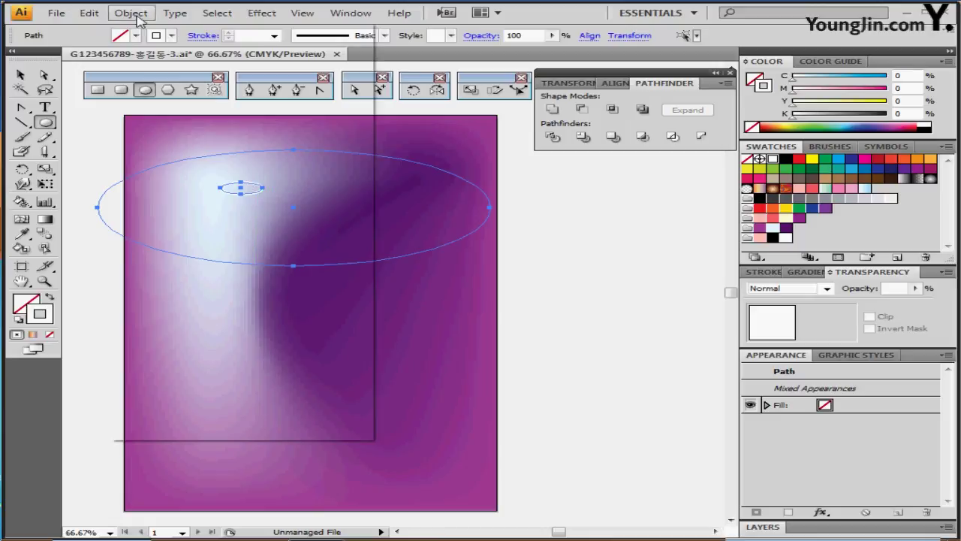
mouse_move(226, 300)
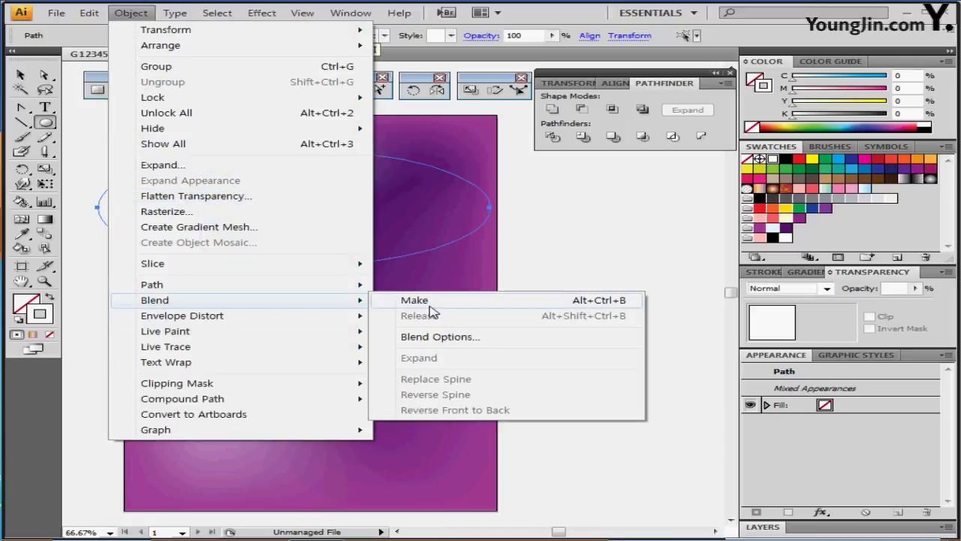
left_click(431, 302)
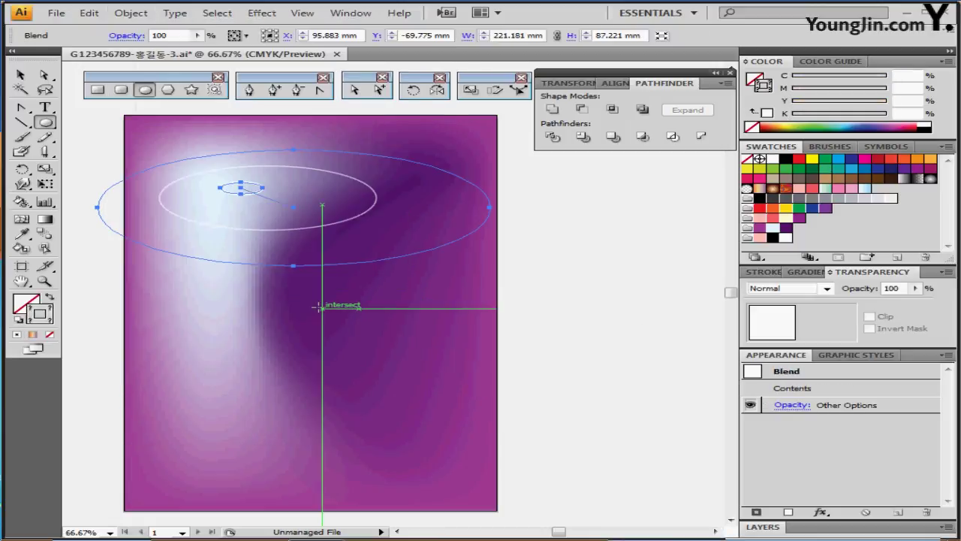
Set the ellipse blend's spacing to Specified Steps with 17 steps
double_click(45, 234)
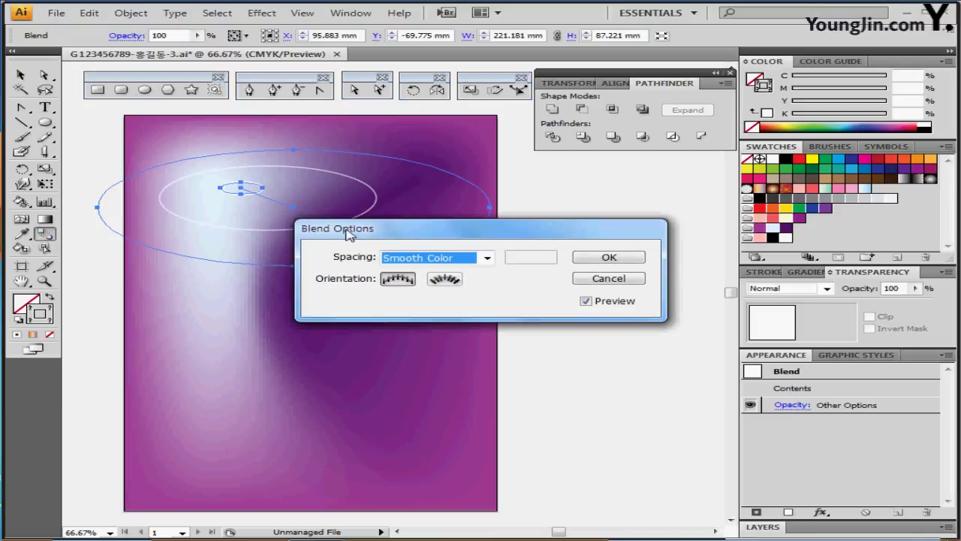
left_click_drag(348, 235, 347, 248)
left_click(487, 270)
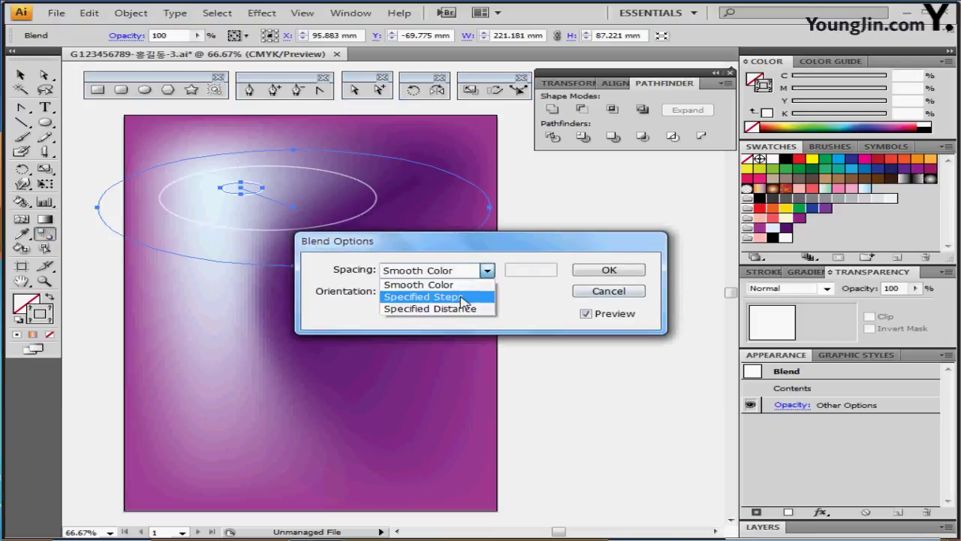
left_click(523, 273)
type("17")
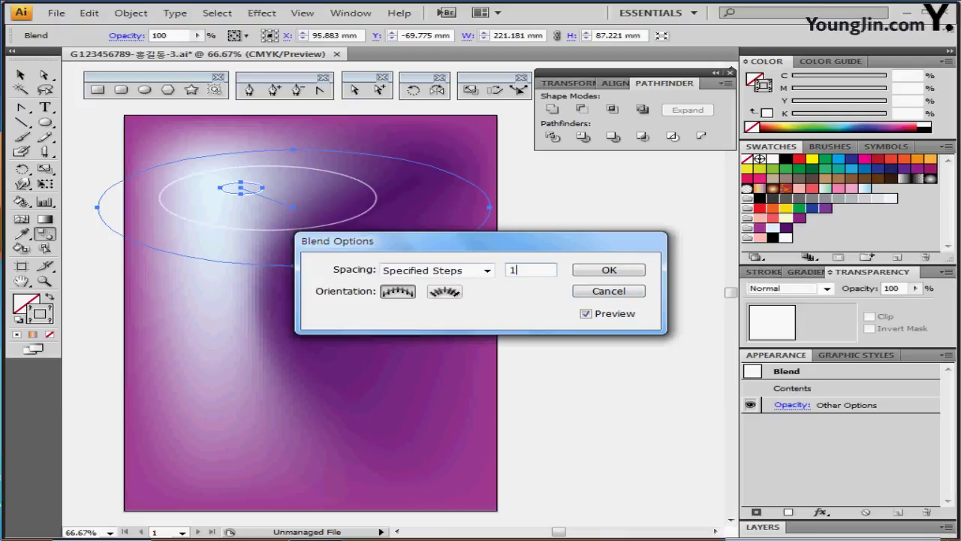
left_click(615, 273)
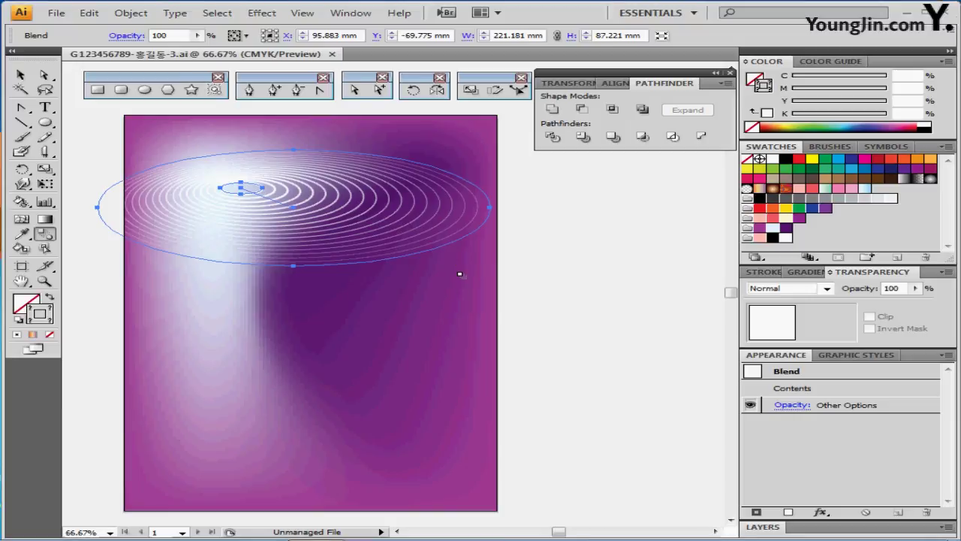
Show the guides, release the small cat guide at the background's lower-left corner, and bring the pink cat shape to the front
left_click_drag(495, 321, 500, 257)
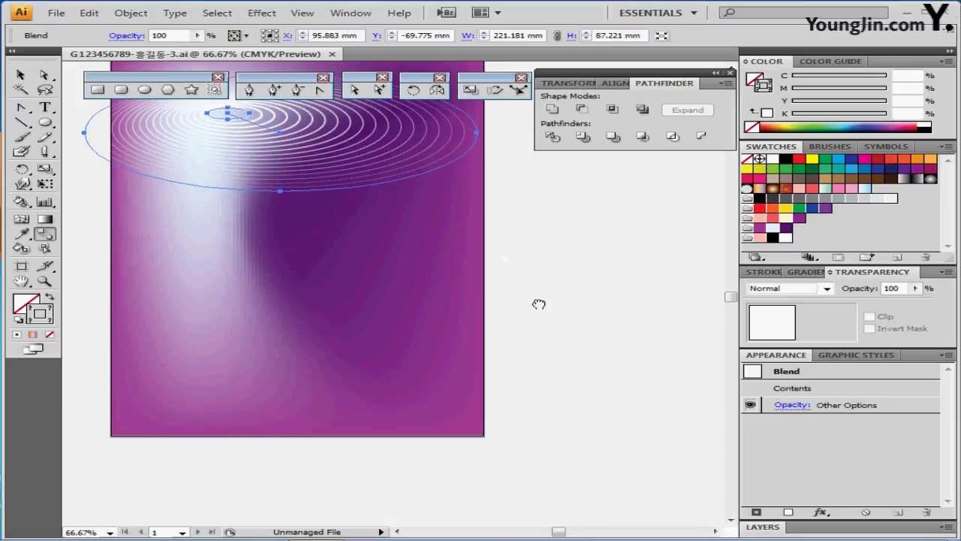
left_click_drag(538, 302, 568, 324)
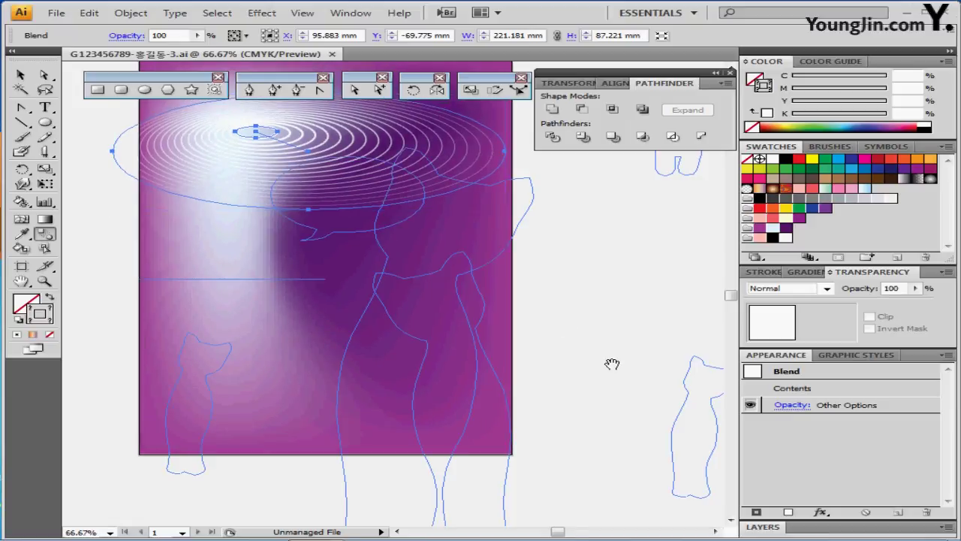
left_click_drag(612, 364, 349, 303)
scroll(349, 304, "left", 10)
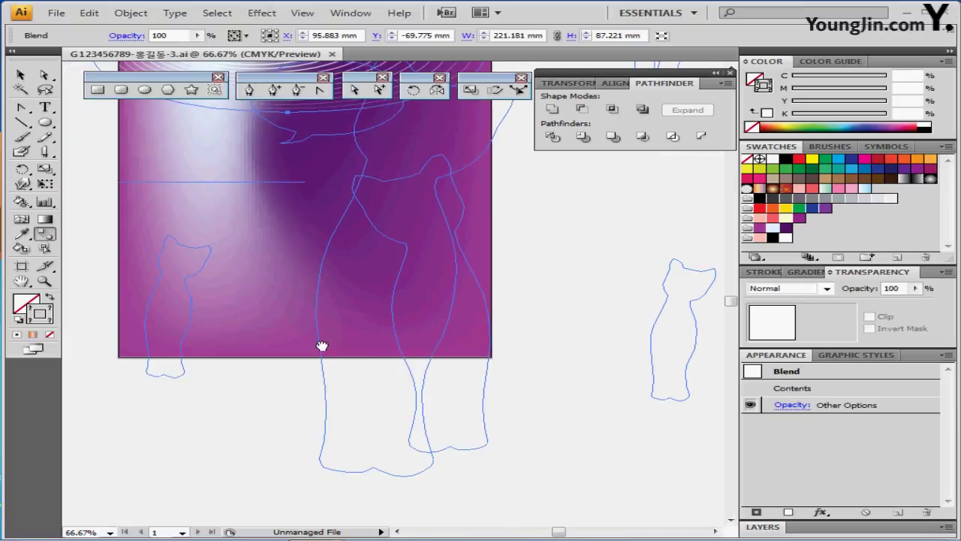
left_click(271, 425)
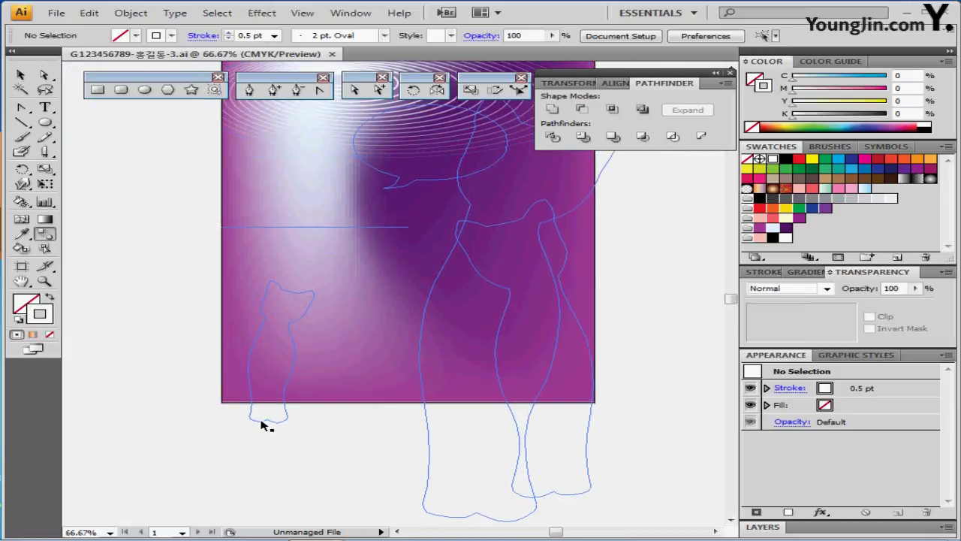
left_click(262, 421)
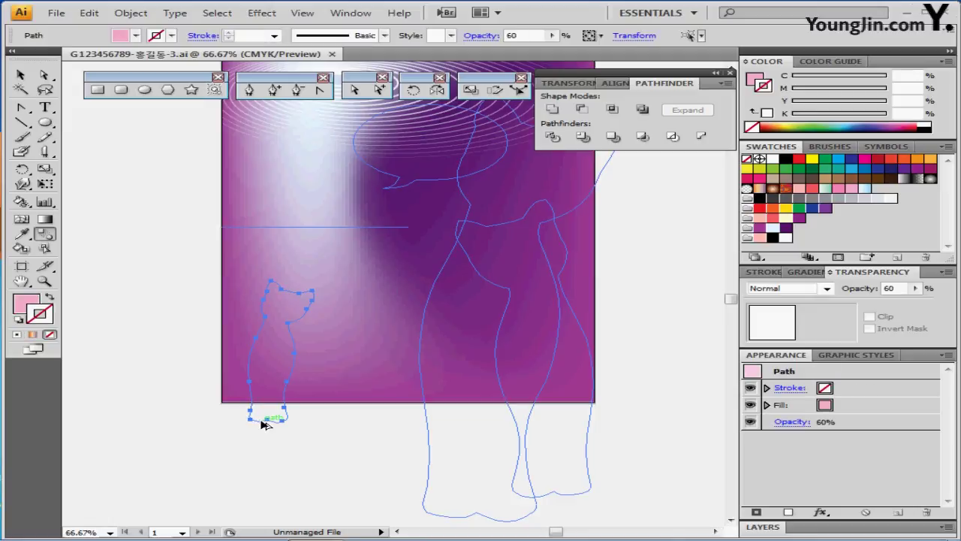
key("ctrl+shift+bracketright")
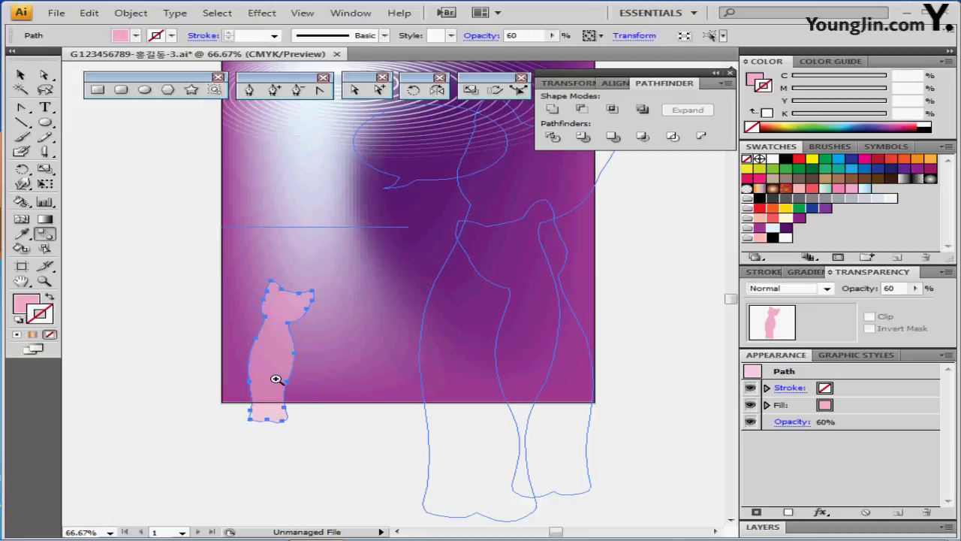
Change the small cat's fill to white by setting its magenta to 0
left_click(277, 379)
left_click(413, 262)
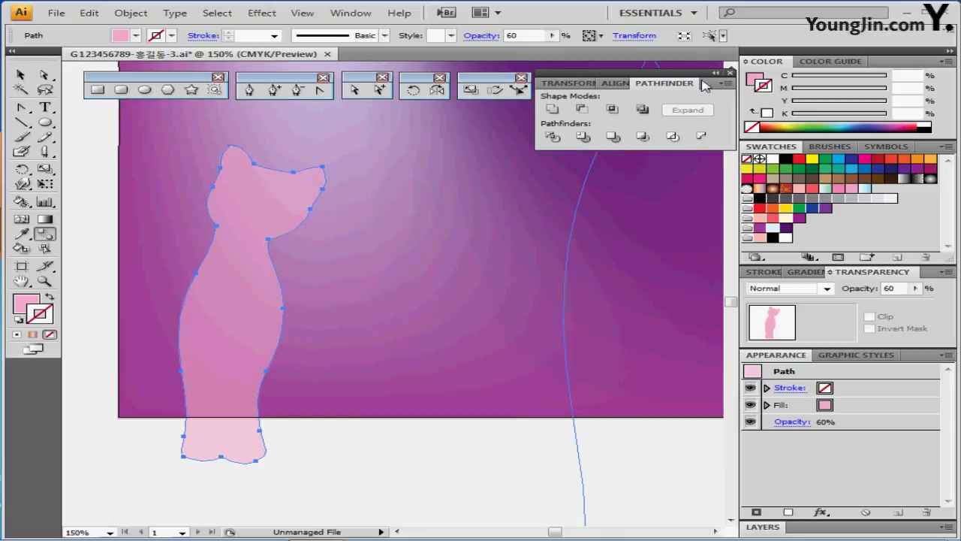
left_click(767, 112)
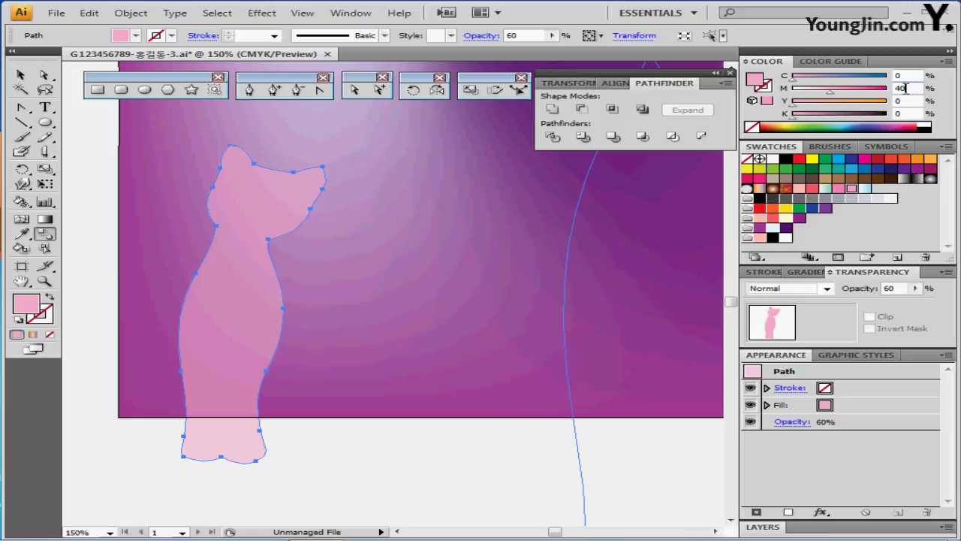
left_click_drag(904, 88, 892, 88)
key("BackSpace")
left_click(360, 351, "alt")
left_click_drag(293, 315, 242, 373)
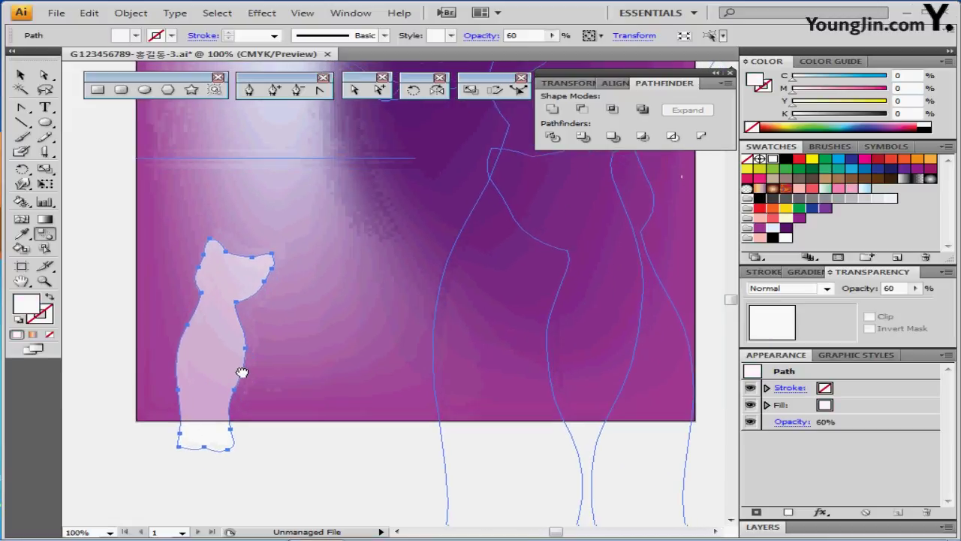
left_click(518, 36)
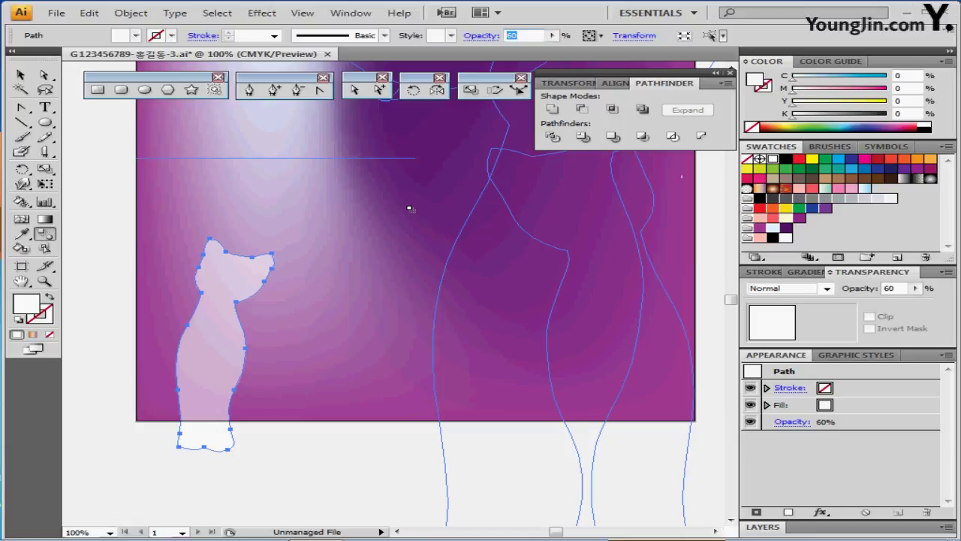
left_click(238, 333)
Make a copy of the small white cat scaled uniformly to 300% and place it on the large cat guide
left_click(470, 90)
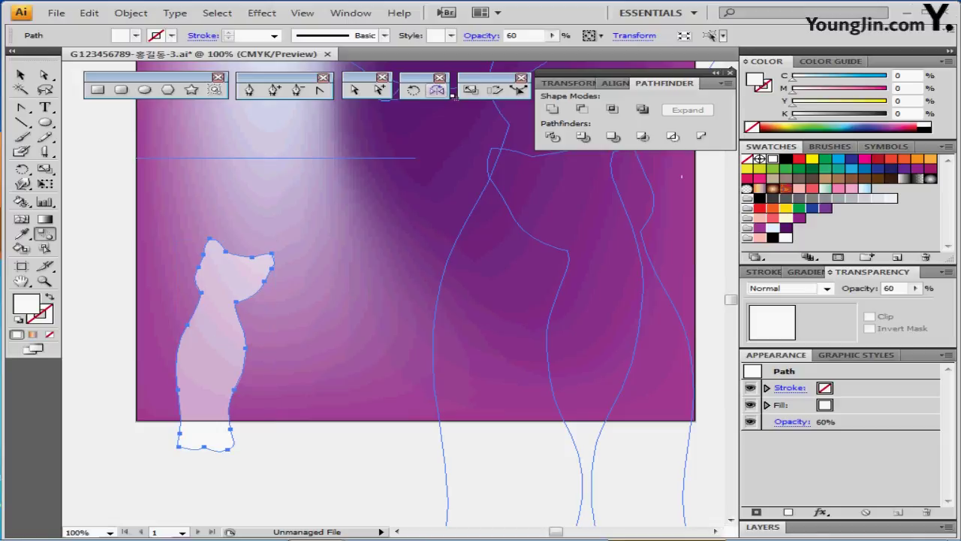
double_click(470, 89)
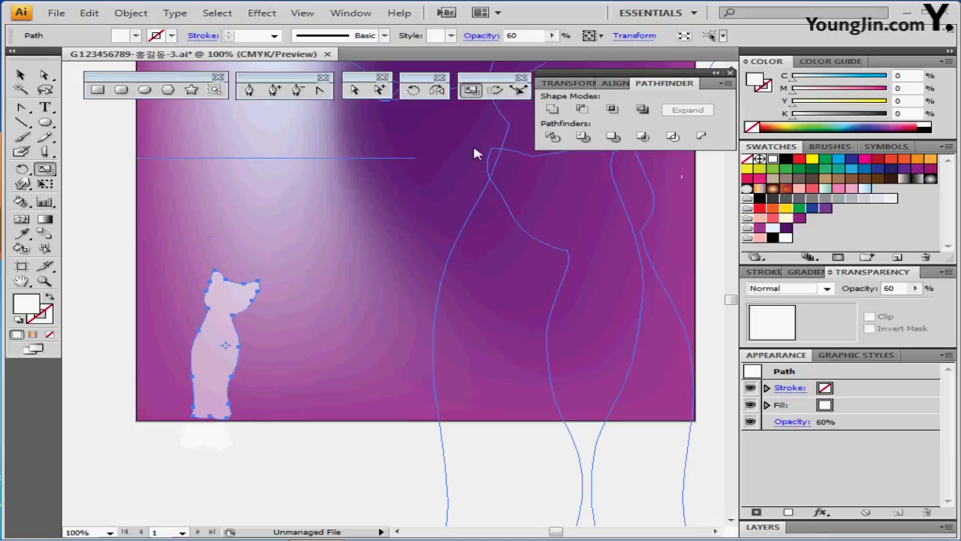
type("300")
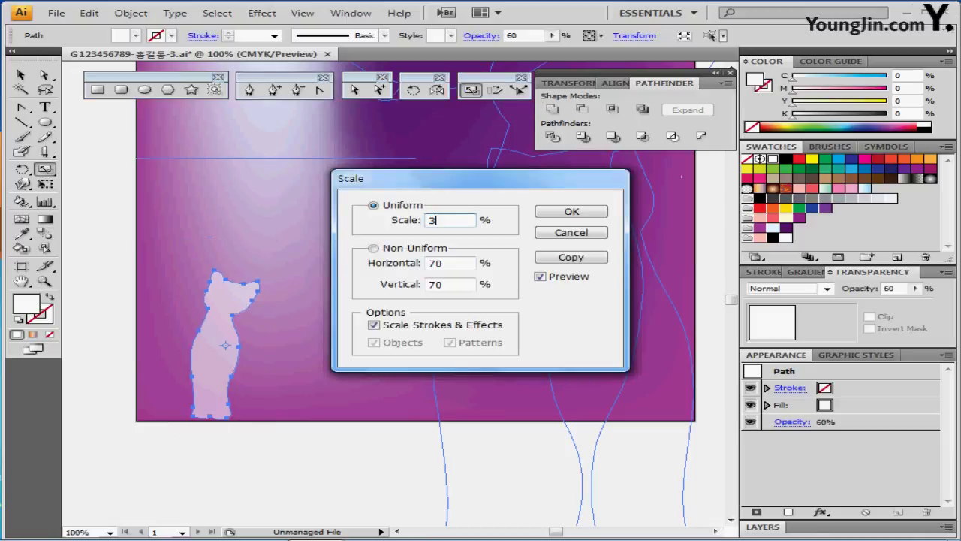
left_click(571, 259)
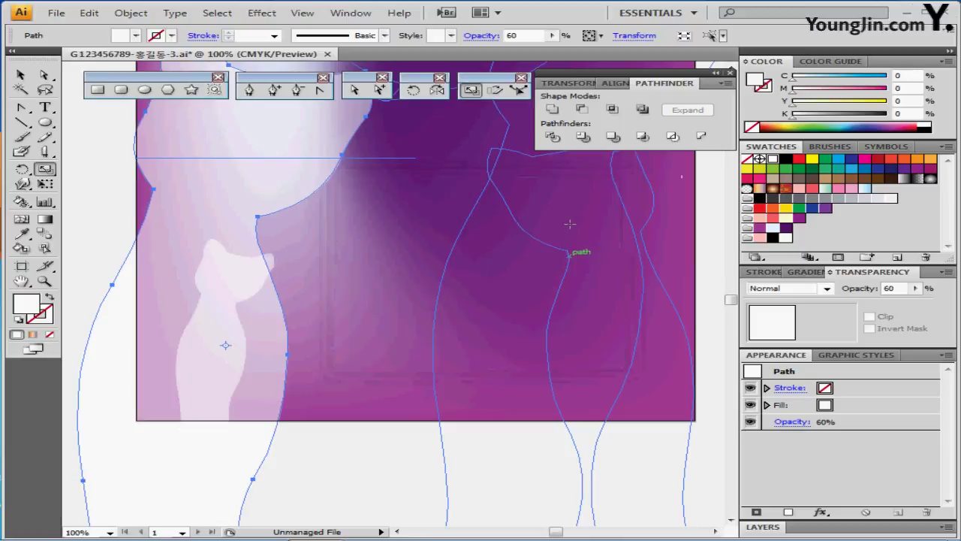
left_click_drag(159, 267, 519, 211)
left_click_drag(453, 243, 352, 310)
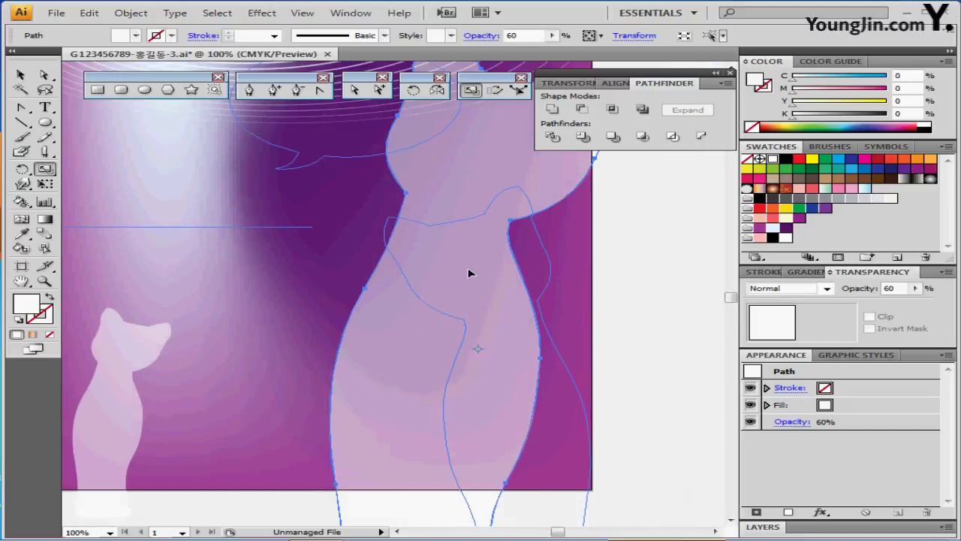
Set the large cat's opacity to 40%
left_click(512, 35)
type("40")
key("Return")
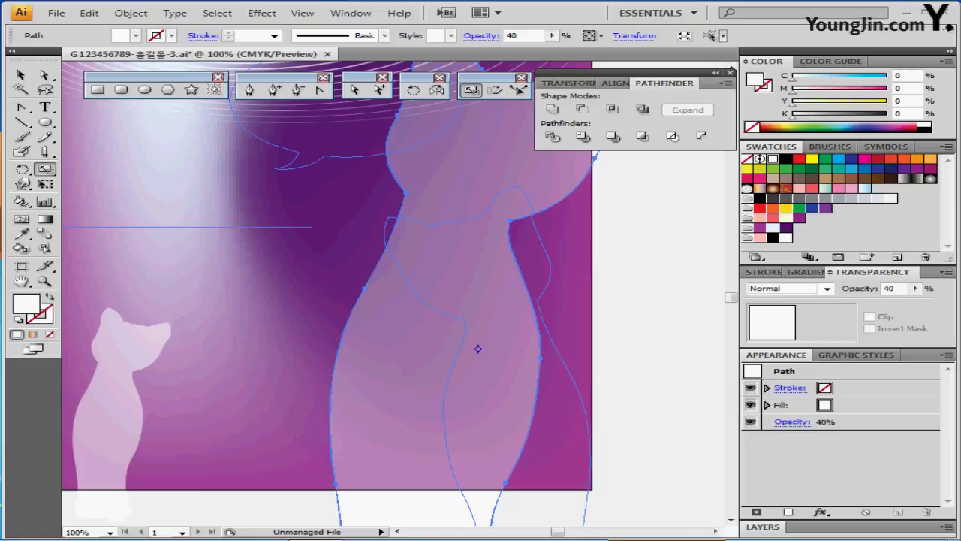
Make a copy of the large cat scaled uniformly to 70%
double_click(472, 90)
type("7")
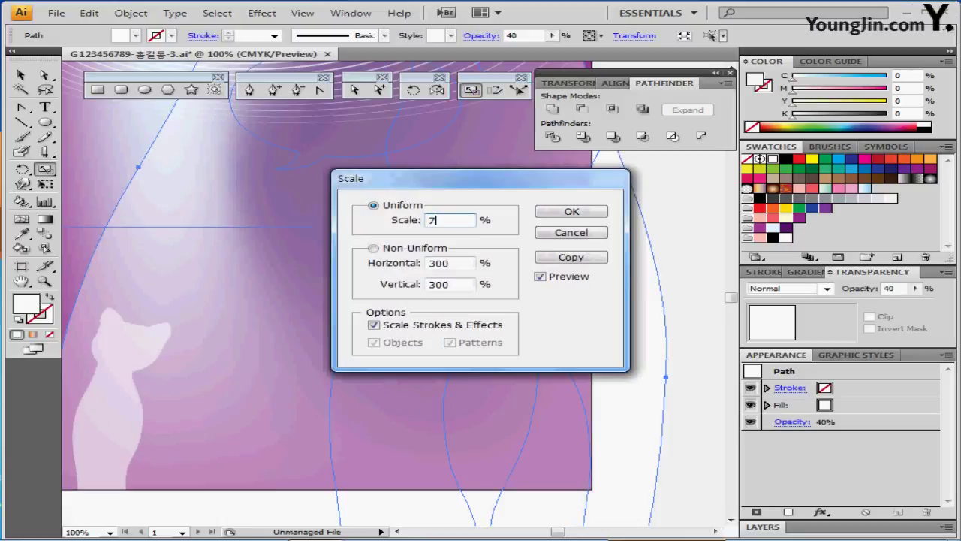
type("0")
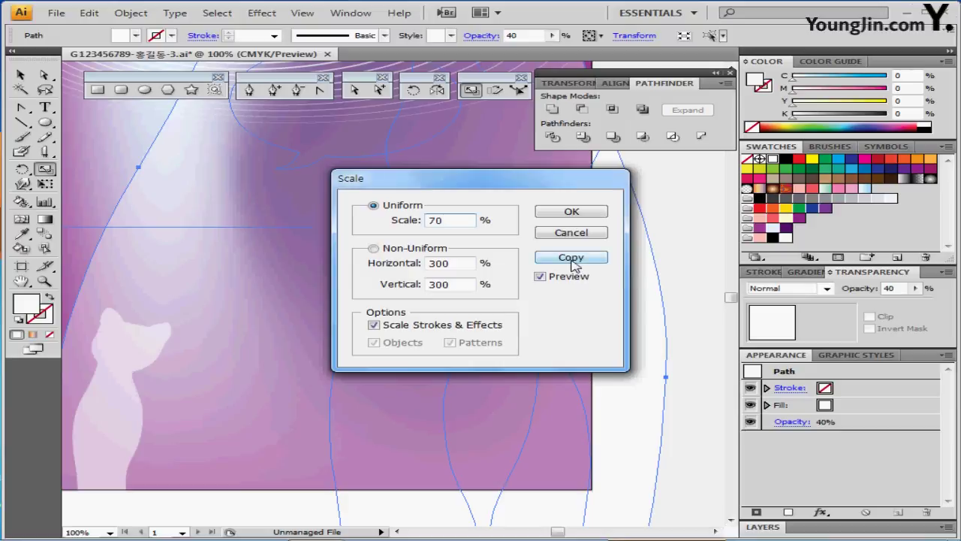
left_click(571, 258)
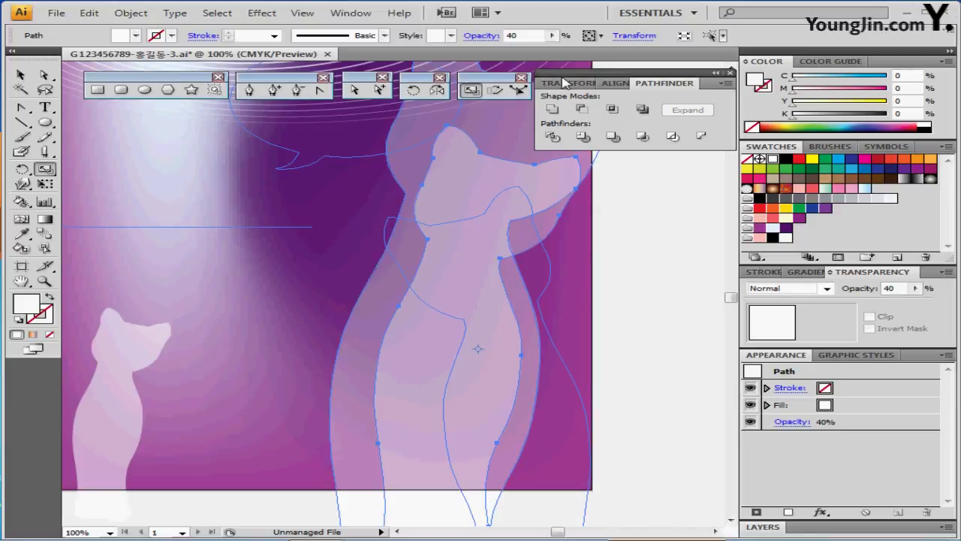
Reflect the 70% cat copy across the vertical axis and move it down onto the left-facing cat guide
left_click(669, 83)
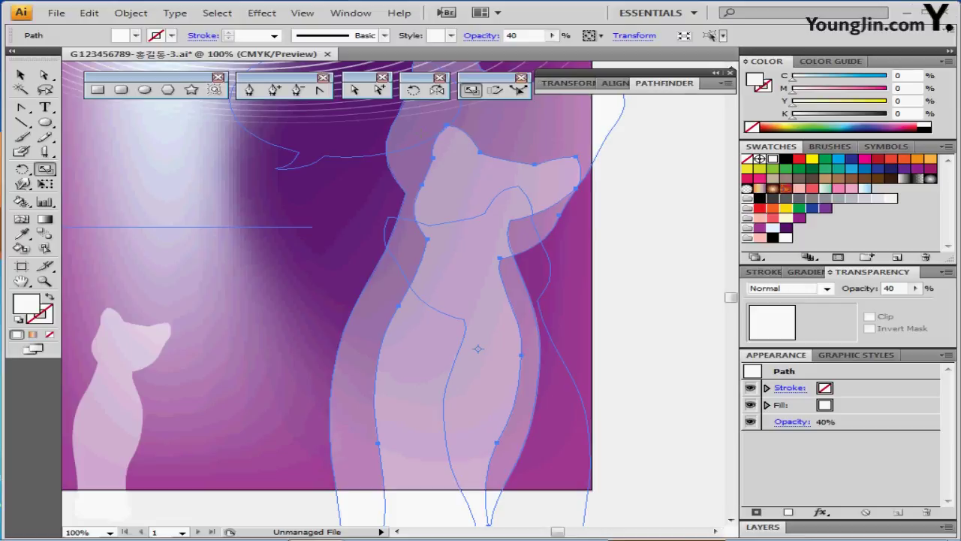
double_click(439, 91)
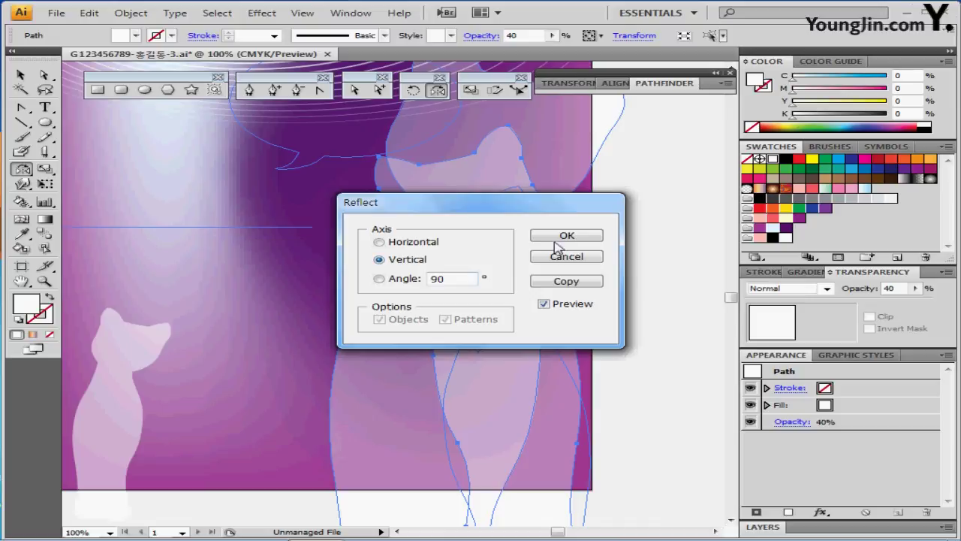
left_click(560, 235)
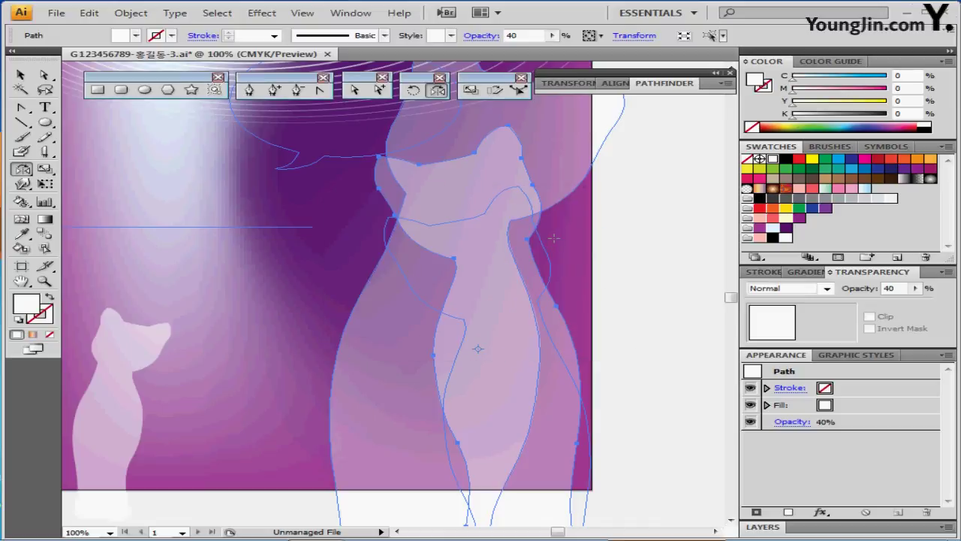
left_click_drag(487, 257, 494, 321)
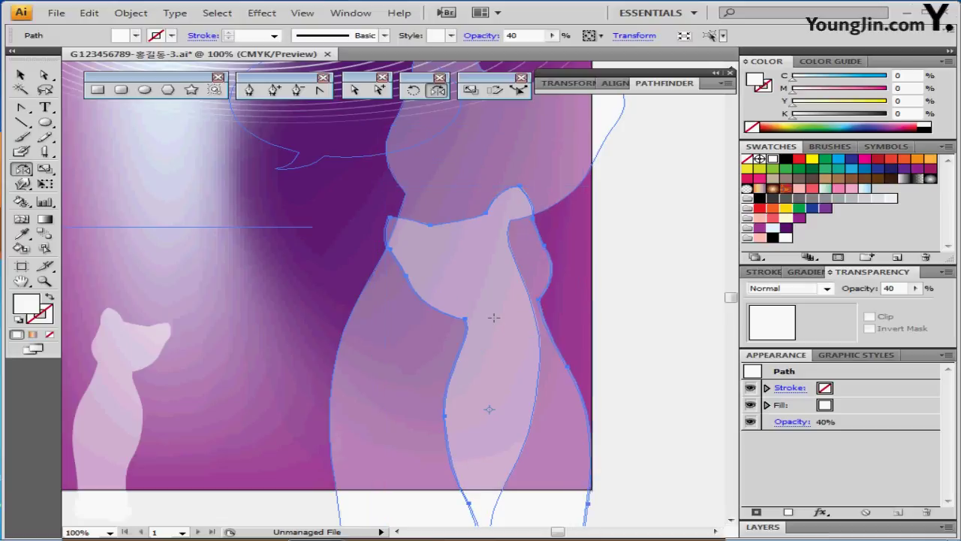
Hide the guides and save the document
key("ctrl+alt+space")
left_click(517, 331)
left_click_drag(429, 318, 473, 335)
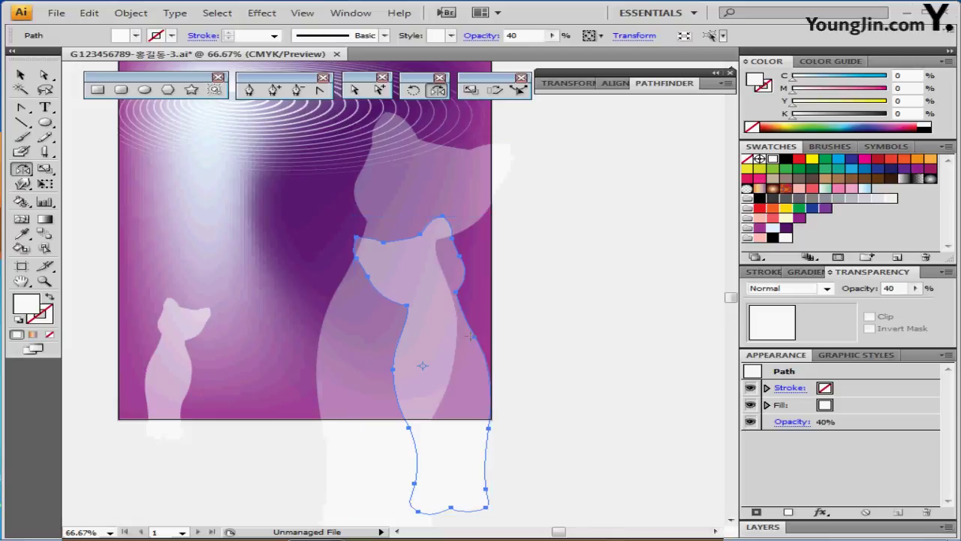
key("ctrl")
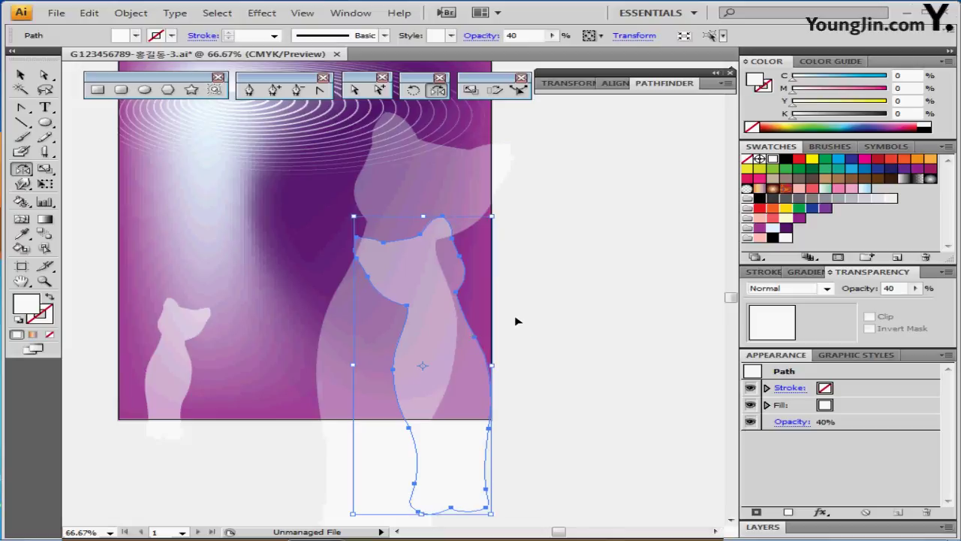
key("ctrl+s")
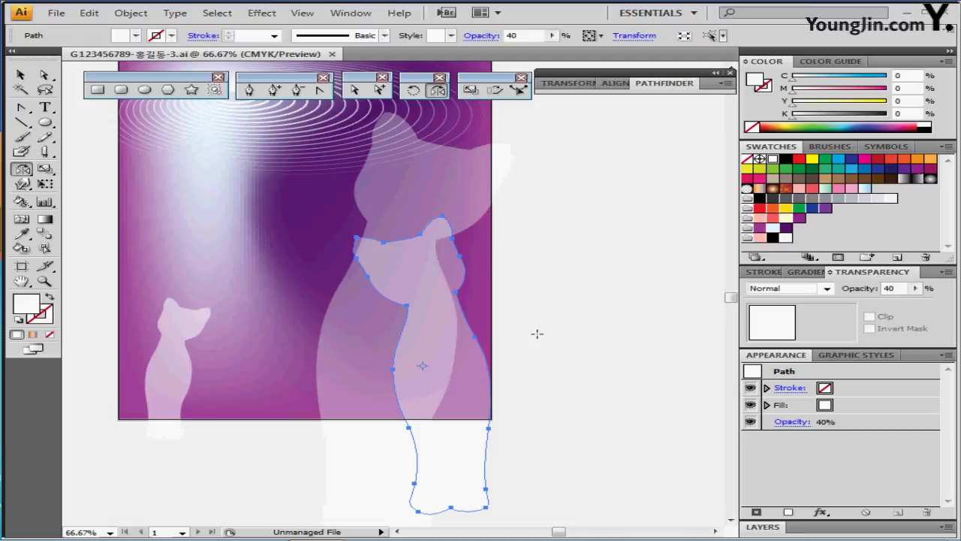
Examine the three black-outlined ellipses beside the artboard, selecting them together and one at a time
mouse_move(636, 312)
left_mouse_down()
mouse_move(572, 333)
mouse_move(626, 298)
left_mouse_up()
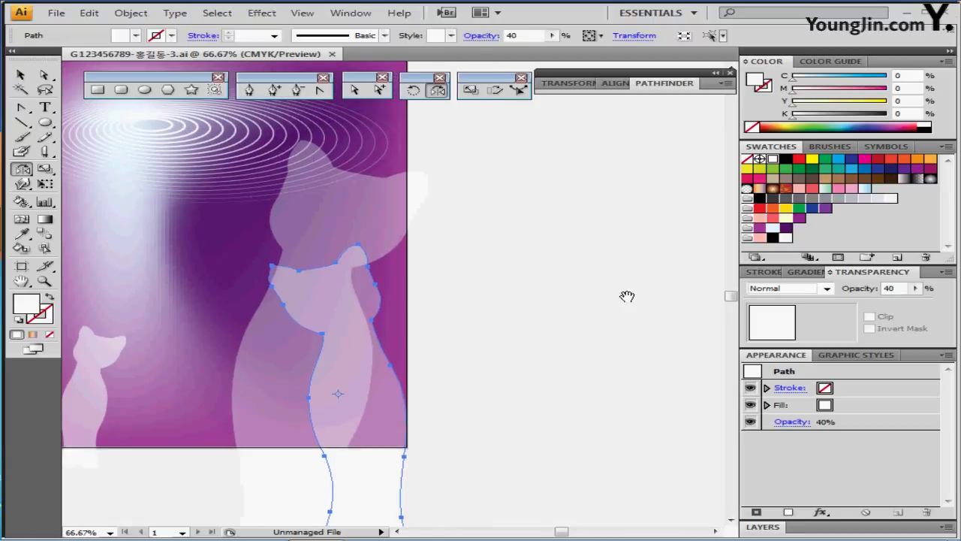
mouse_move(678, 245)
left_mouse_down()
mouse_move(549, 308)
mouse_move(593, 278)
left_mouse_up()
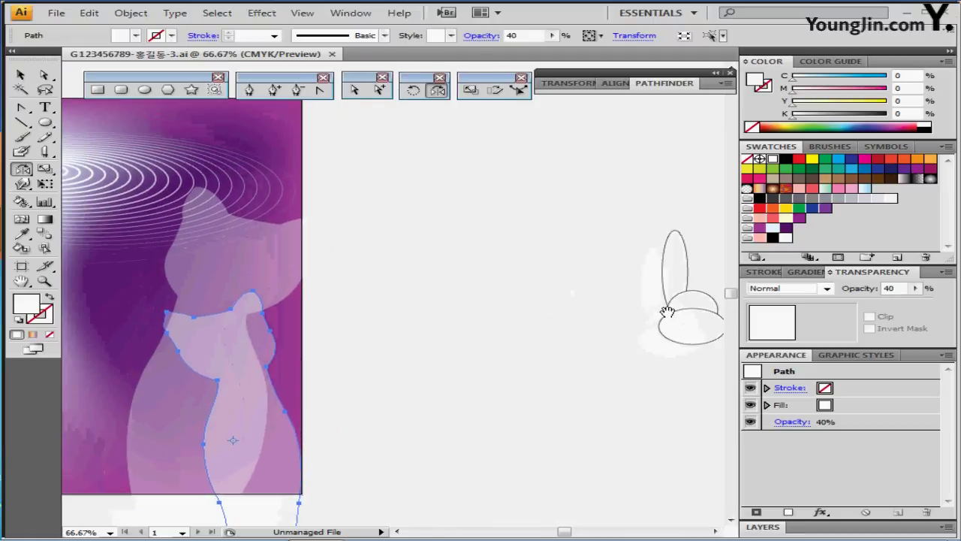
left_click_drag(642, 221, 725, 343)
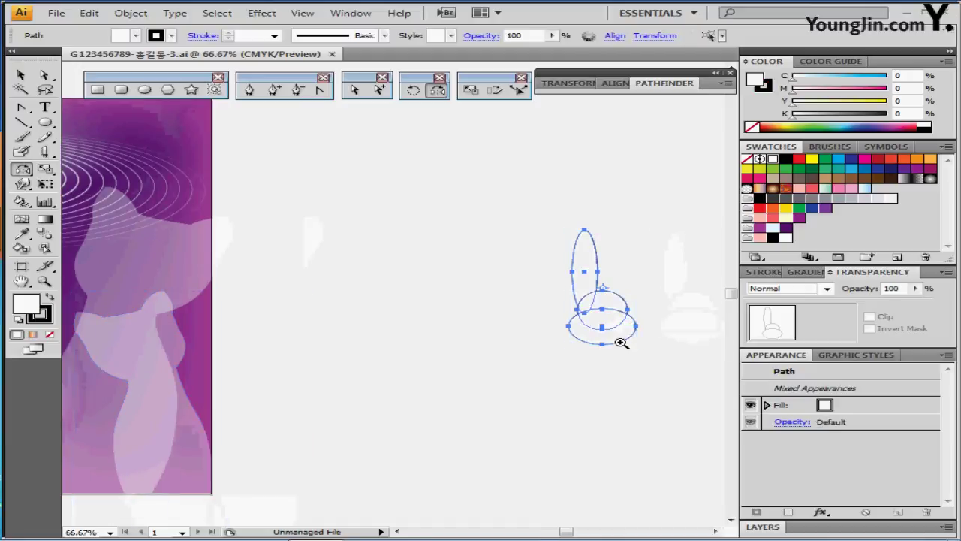
left_click(620, 343)
left_click(406, 285)
left_click_drag(379, 260, 417, 351)
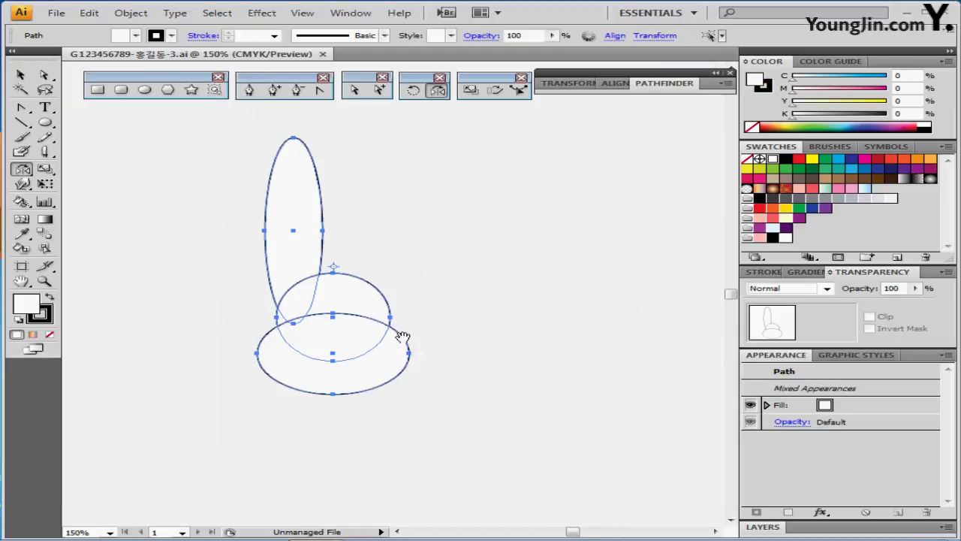
left_click(145, 90)
left_click(145, 90)
key("ctrl+shift+a")
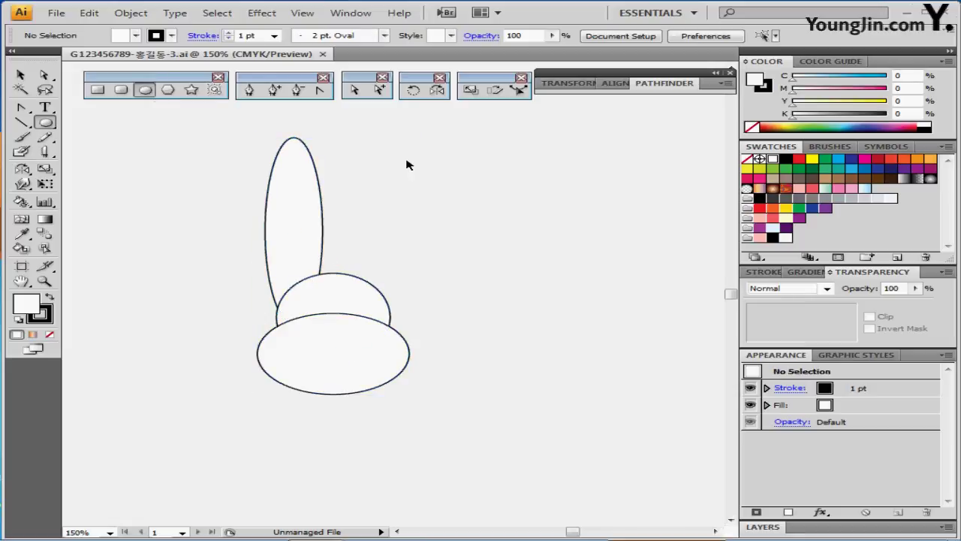
left_click_drag(388, 154, 243, 200)
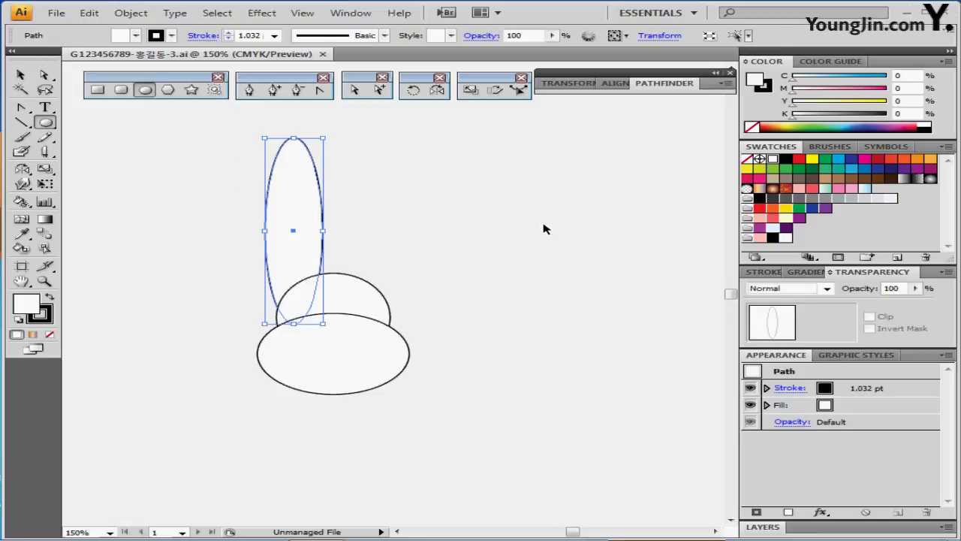
left_click(346, 292, "ctrl")
left_click(382, 382, "ctrl")
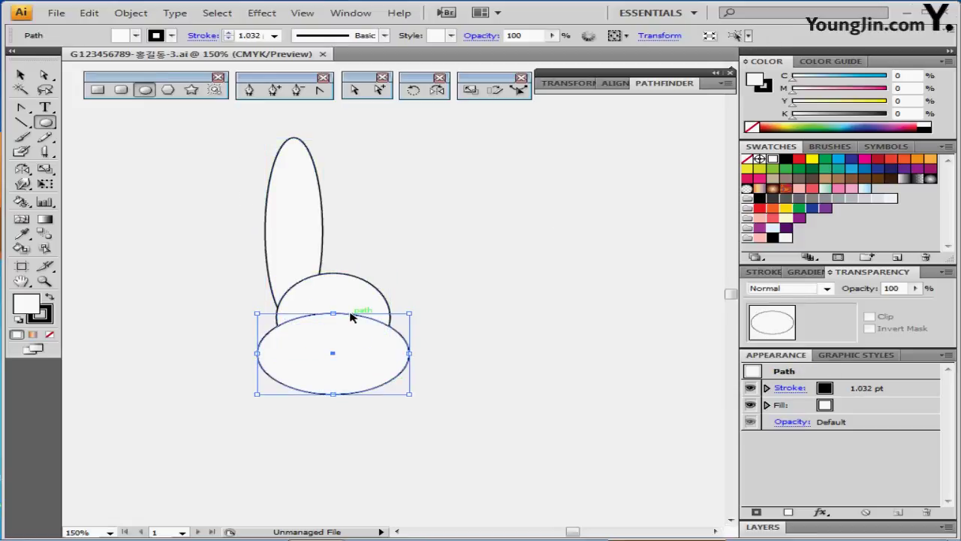
Align the round ellipse and the wide ellipse to each other by their horizontal centres, and deselect them
left_click_drag(412, 257, 354, 376)
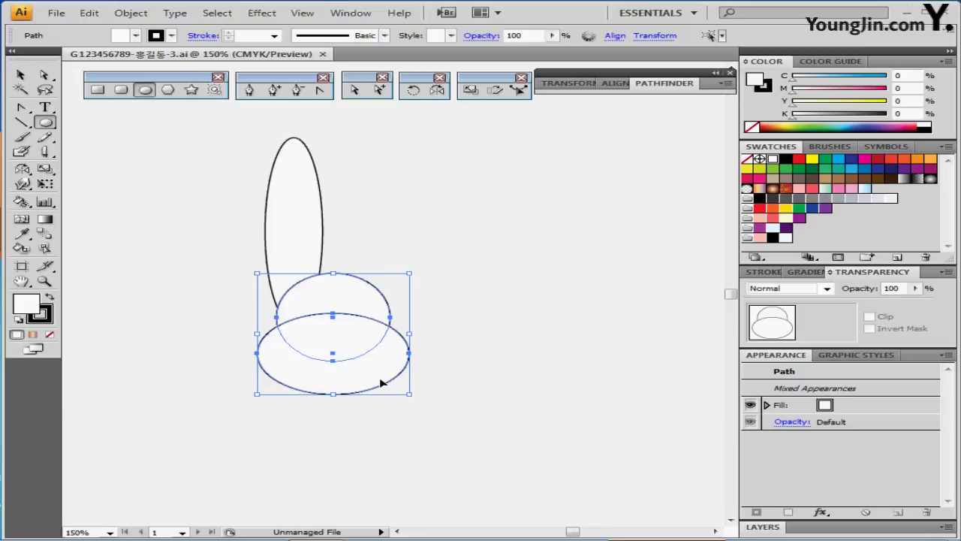
left_click(616, 84)
left_click(585, 109)
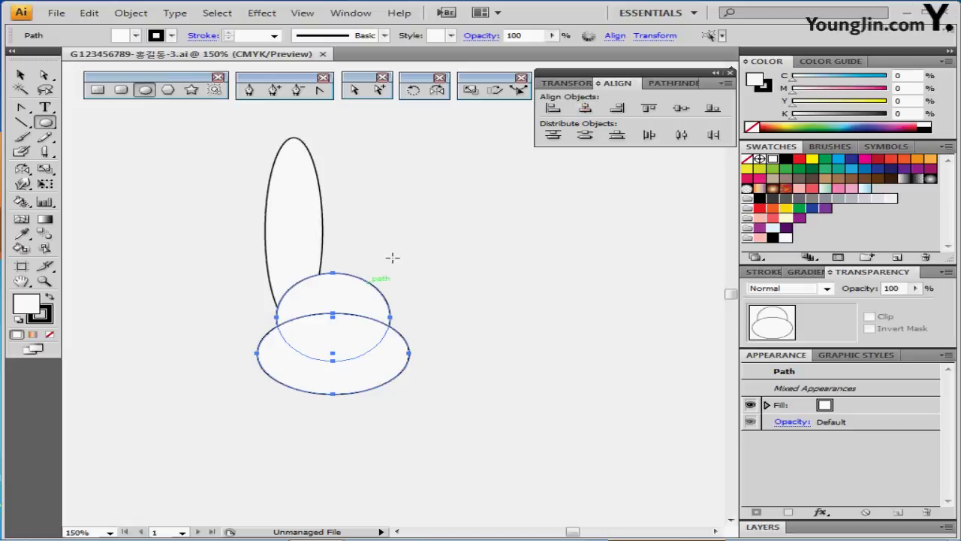
key("ctrl")
left_click(414, 243)
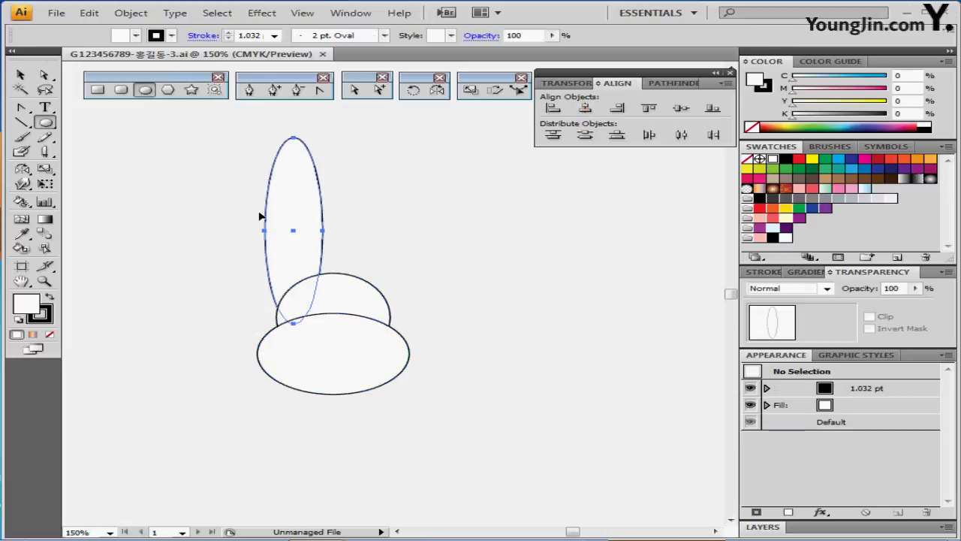
Convert the tall ellipse's top anchor to a sharp corner with the Convert Anchor Point tool and select the whole shape
left_click(262, 215)
double_click(626, 84)
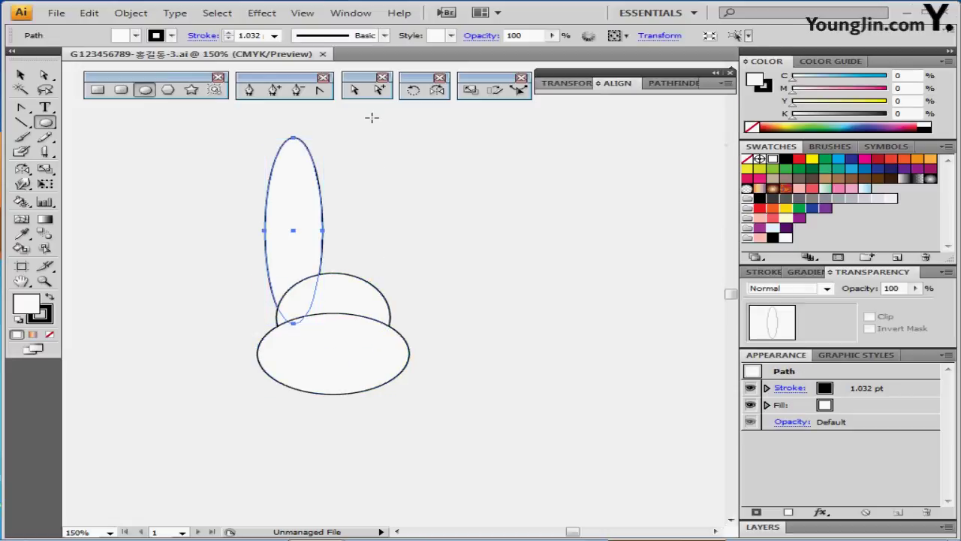
left_click(320, 91)
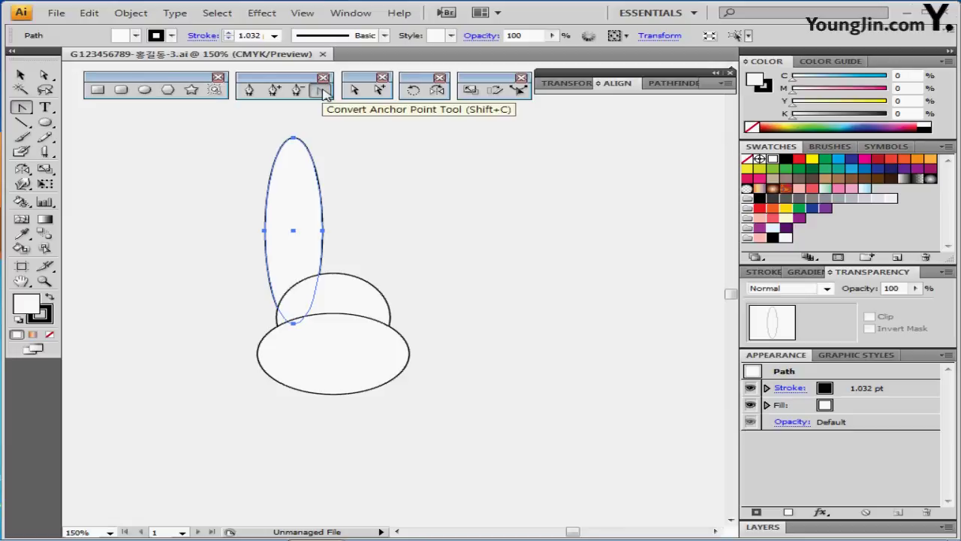
left_click(293, 139)
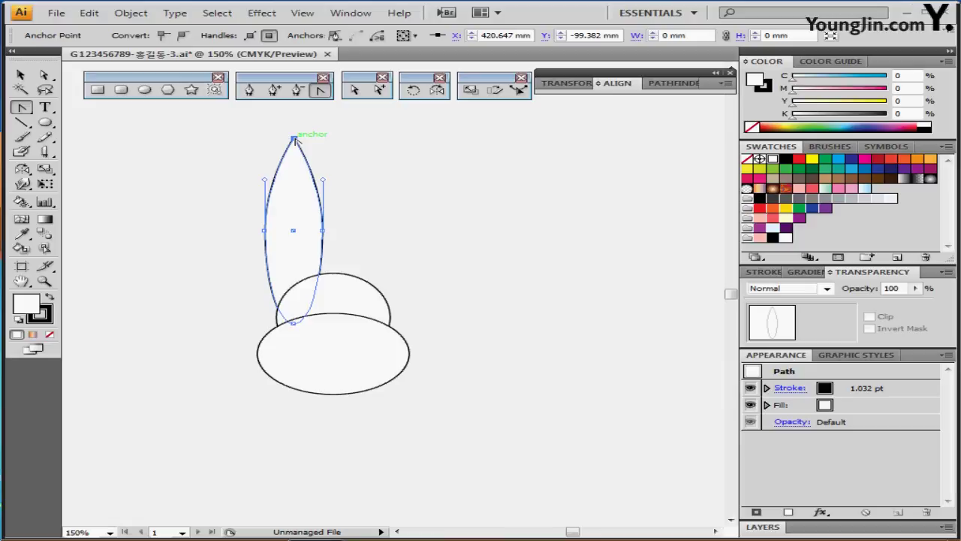
key("ctrl")
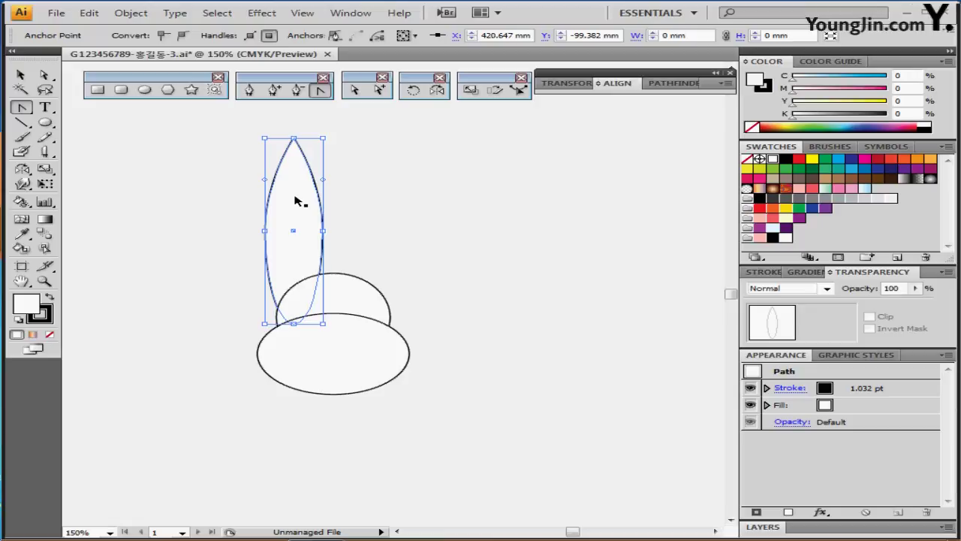
left_click(296, 200, "ctrl")
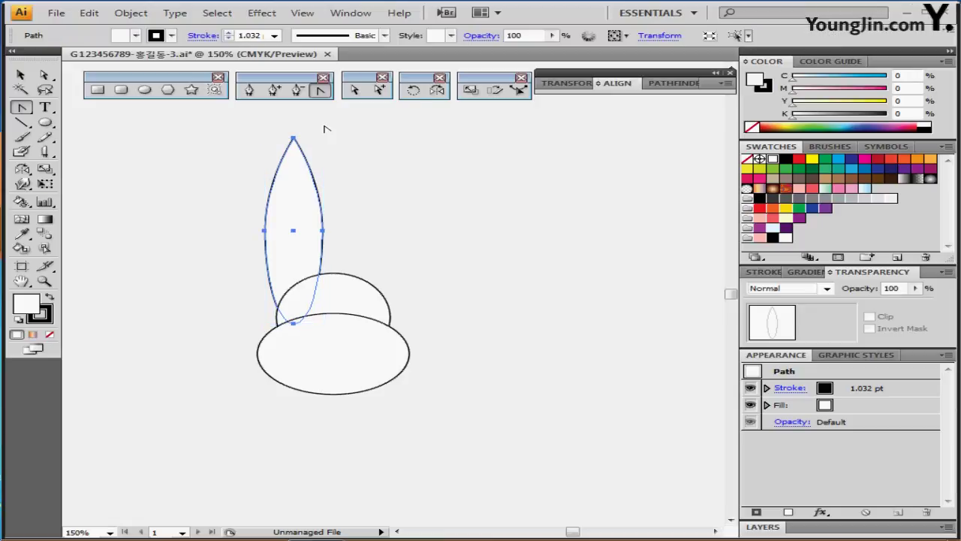
Rotate the pointed ear shape by 20° and move it so its base tucks behind the left side of the round head ellipse
double_click(412, 90)
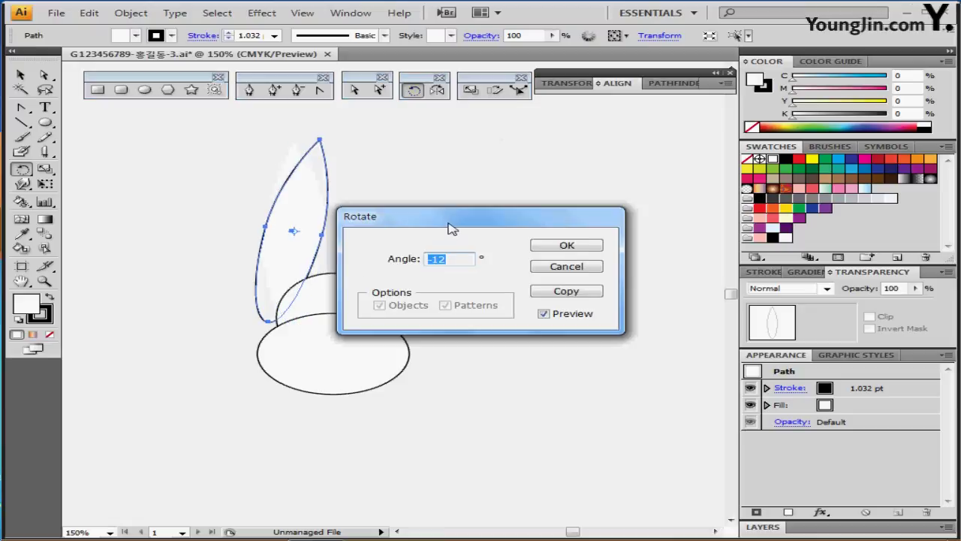
left_click_drag(447, 224, 511, 175)
type("20")
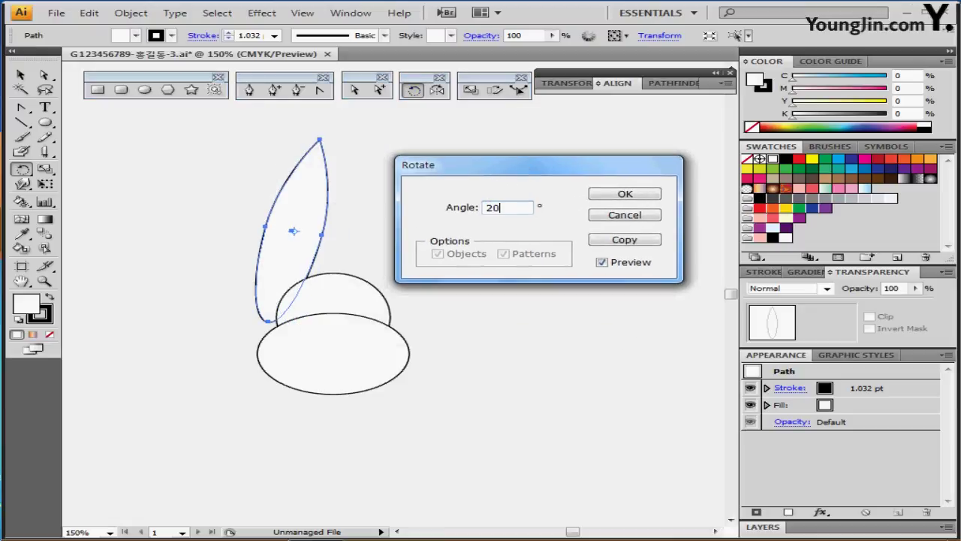
left_click(631, 195)
left_click_drag(295, 286, 291, 263)
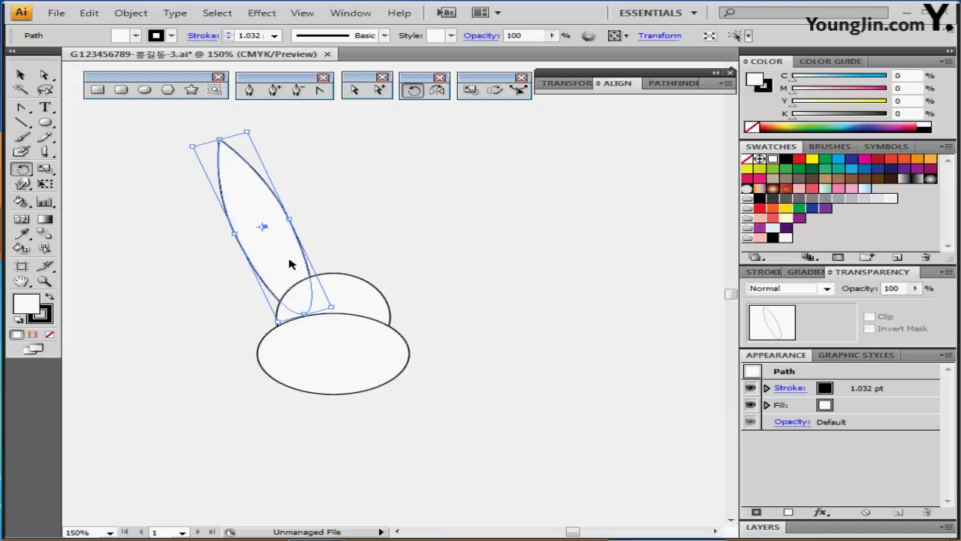
key("a")
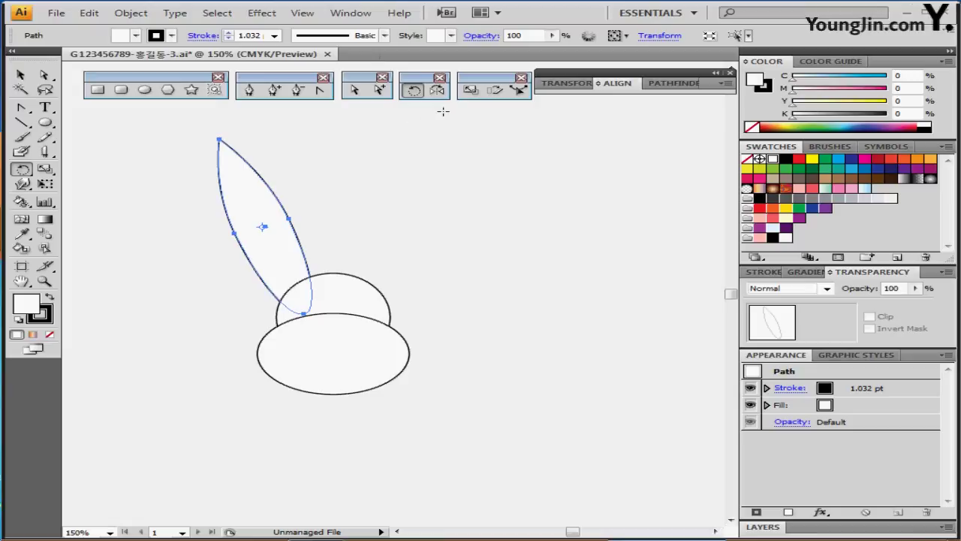
Create a copy of the ear scaled uniformly to 70% and fill it with pink, C 0, M 30, Y 20, K 0
double_click(470, 90)
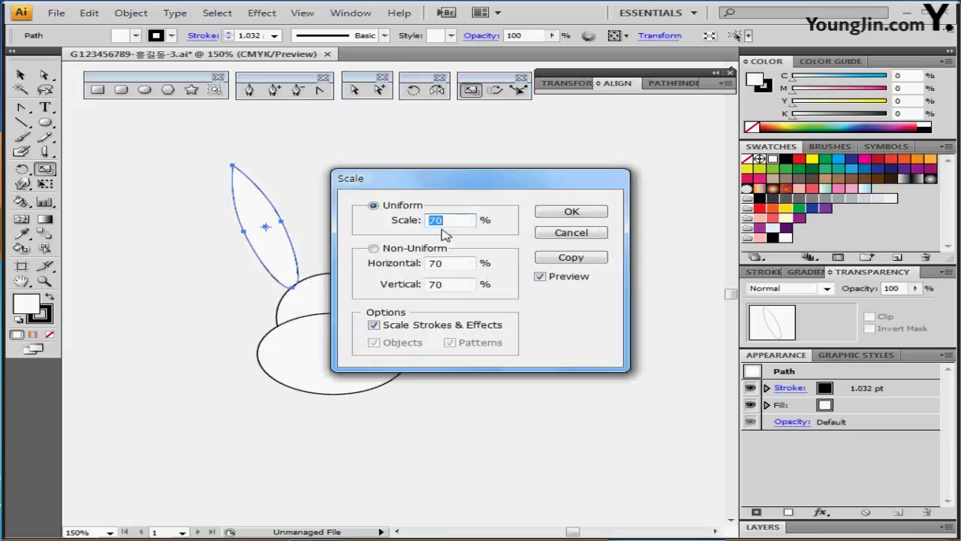
left_click(557, 259)
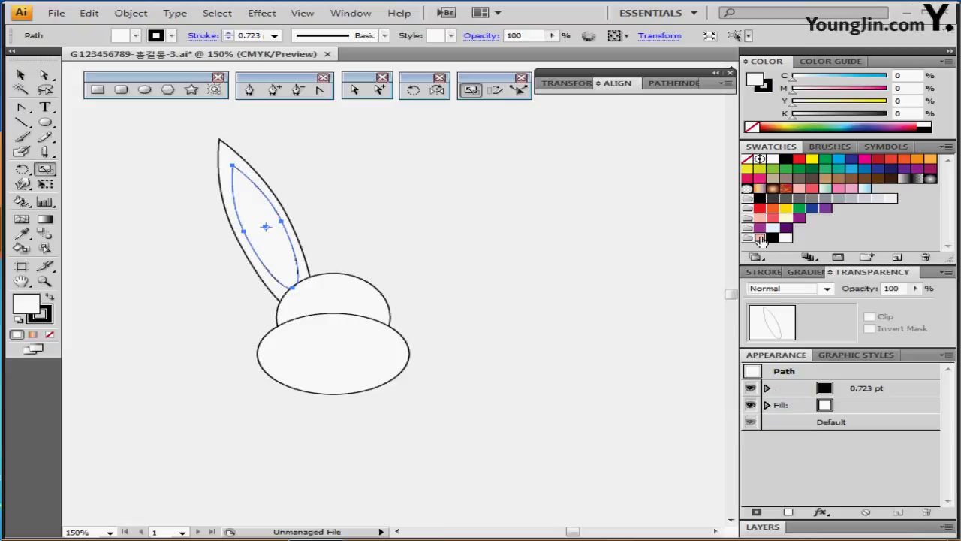
left_click(760, 239)
left_click(912, 88)
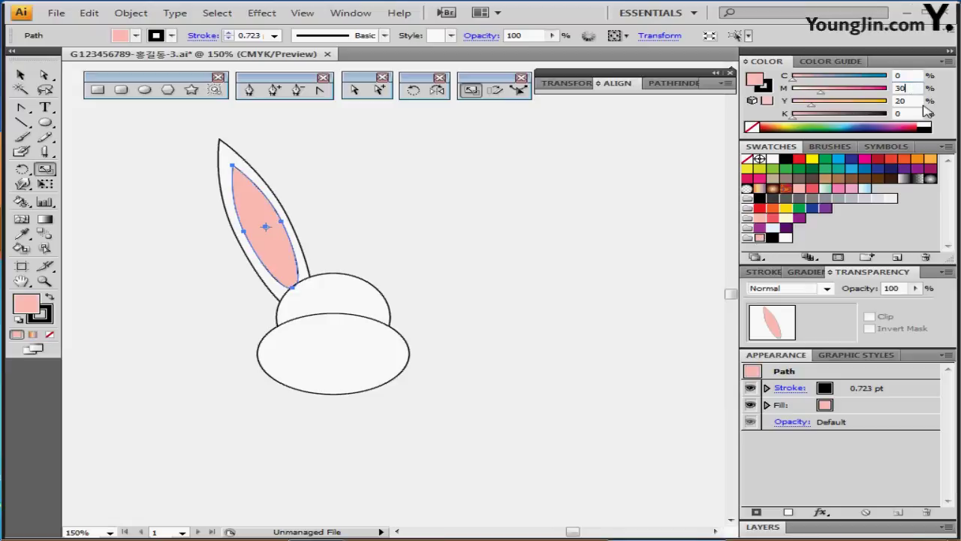
left_click(893, 105)
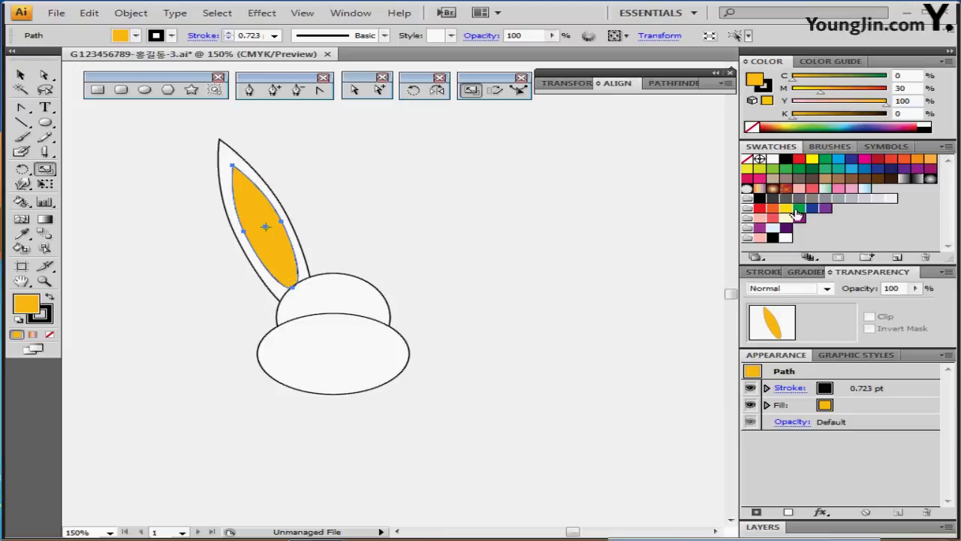
left_click(760, 239)
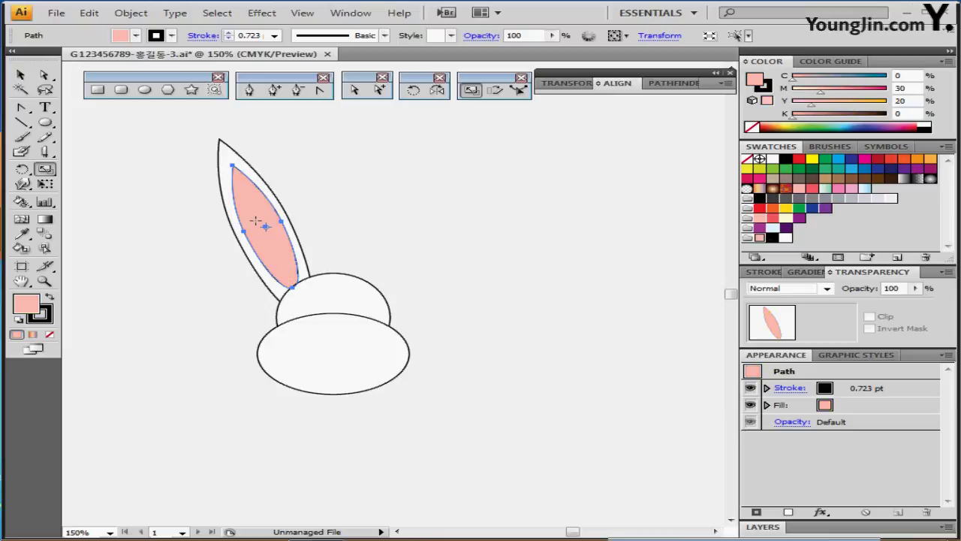
Move the pink inner ear down inside the white ear until its base goes behind the head, fine-tune its position, and deselect it
key("ctrl")
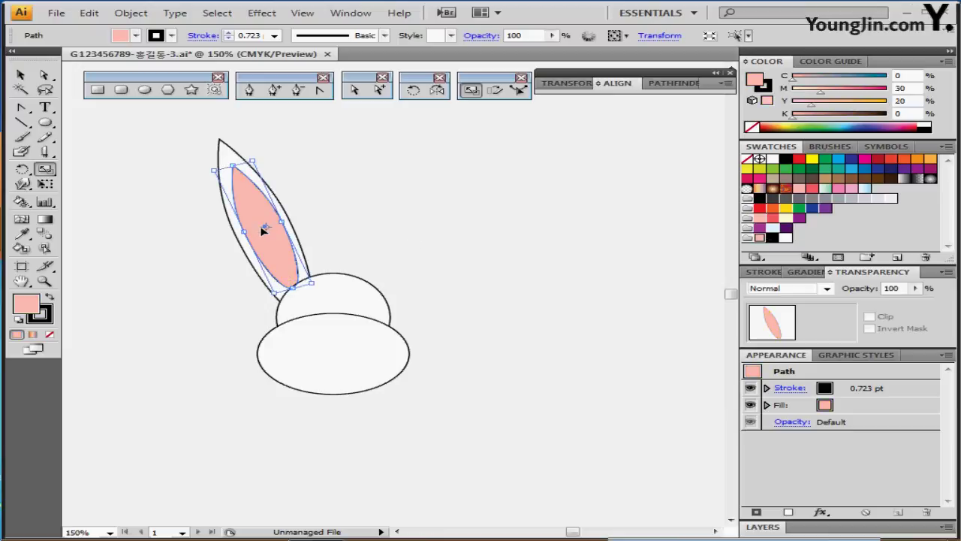
left_click_drag(262, 231, 278, 242)
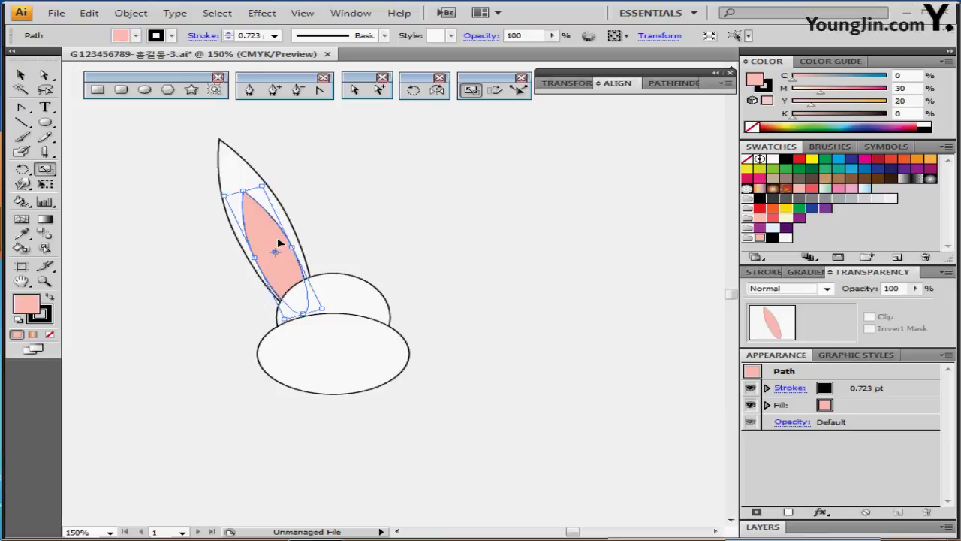
key("Right")
key("Up")
key("Up")
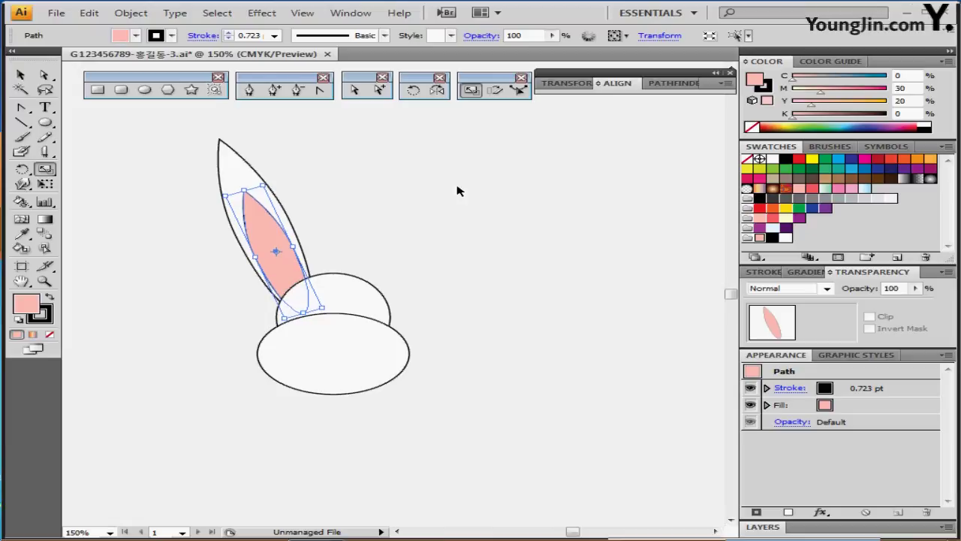
key("Down")
key("Right")
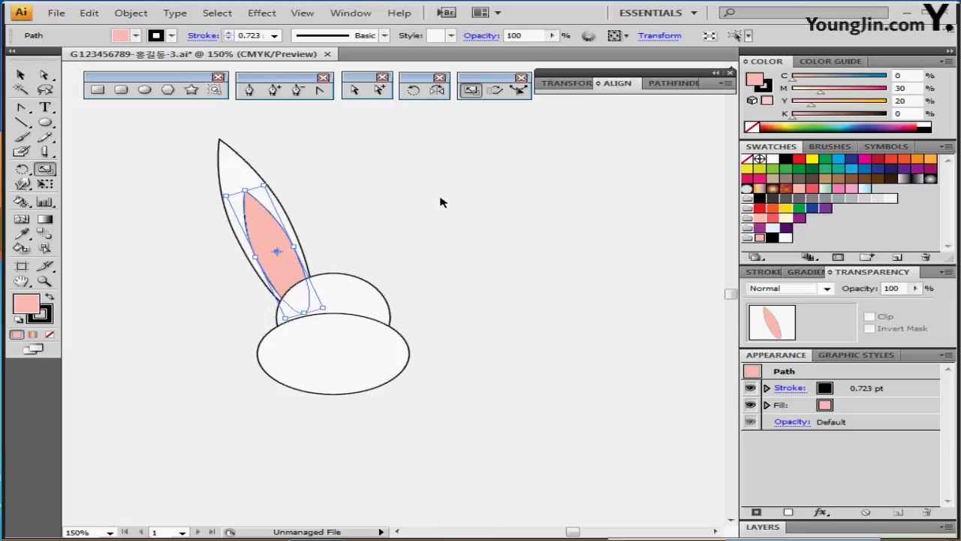
left_click(443, 202)
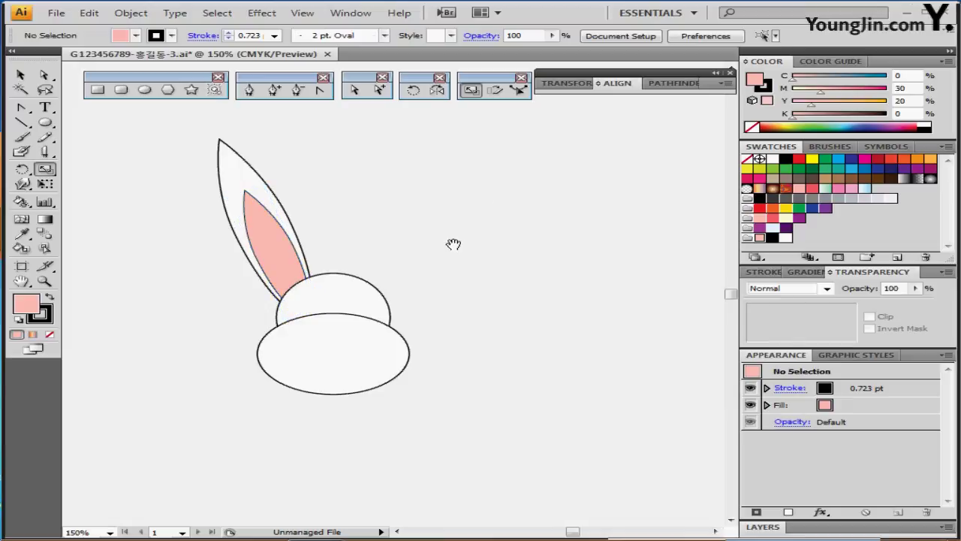
Duplicate the round head ellipse in place
mouse_move(452, 244)
left_mouse_down()
mouse_move(446, 230)
mouse_move(438, 242)
left_mouse_up()
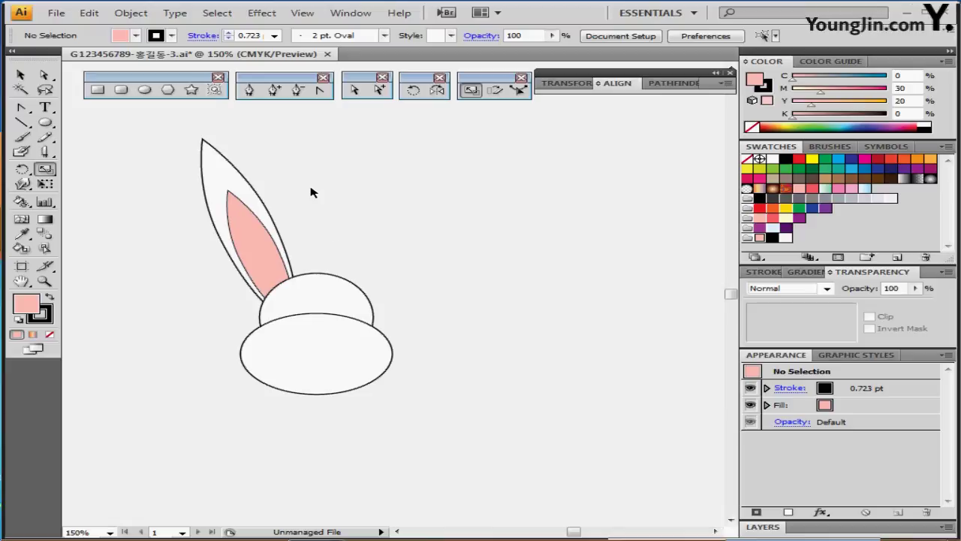
left_click(306, 310)
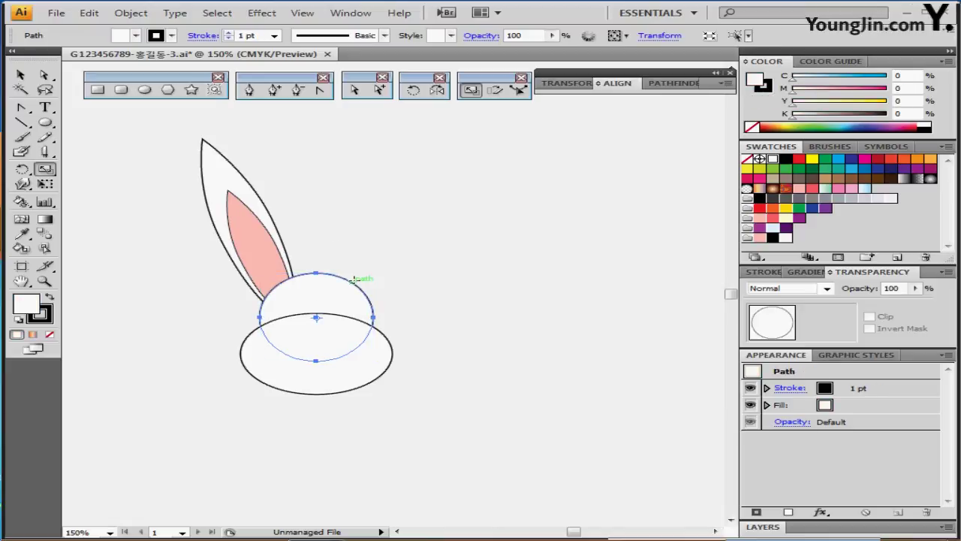
left_click(355, 280)
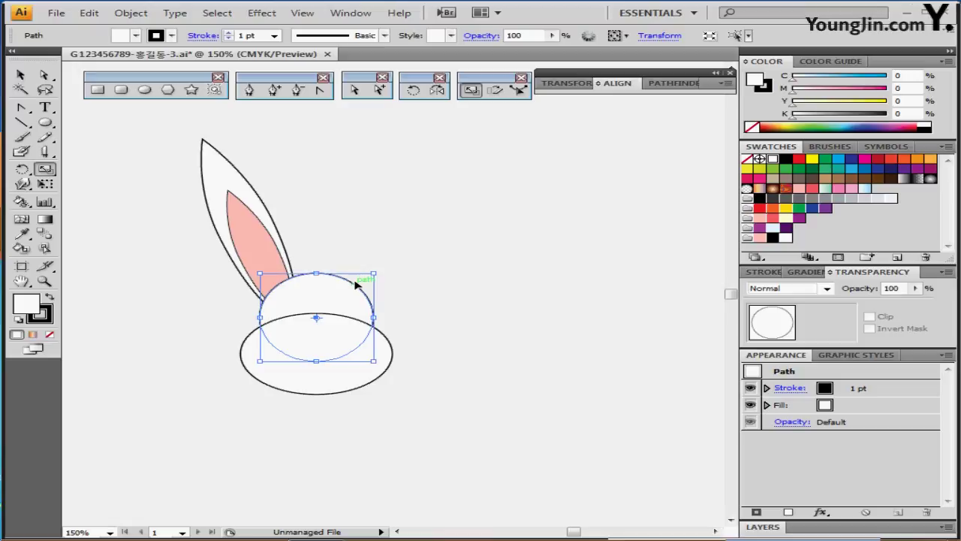
key("c")
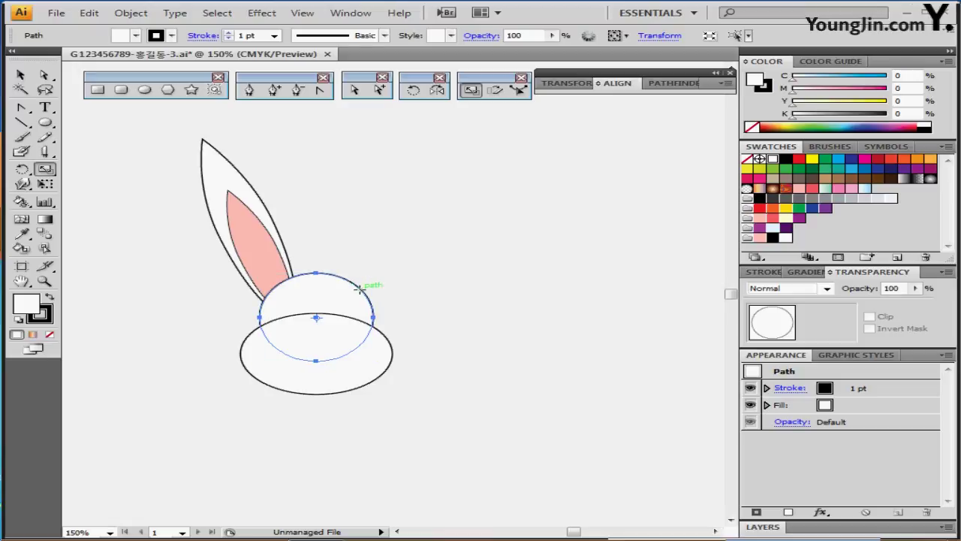
key("v")
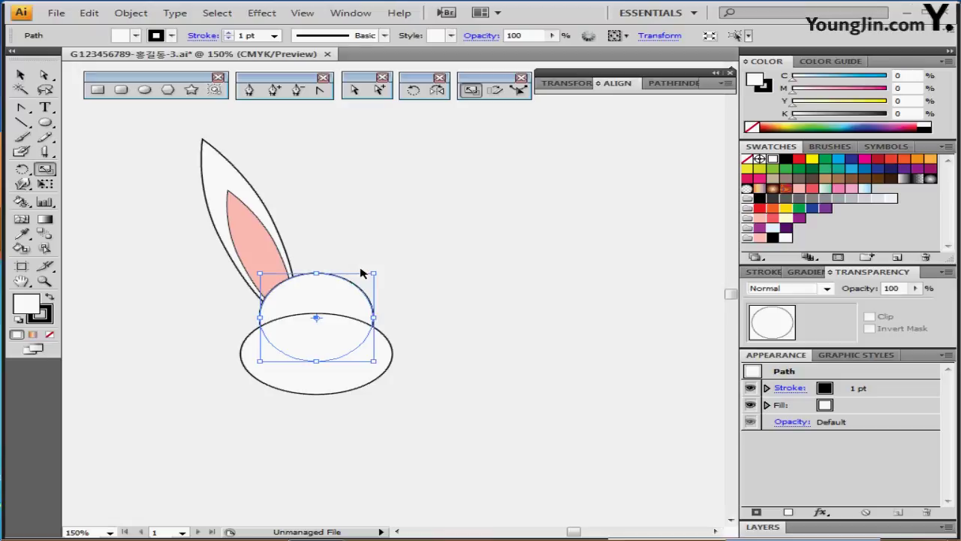
Cut the duplicated head ellipse out of the pink inner ear with the Pathfinder Minus Front operation and deselect the result
left_click(260, 244, "shift")
key("c")
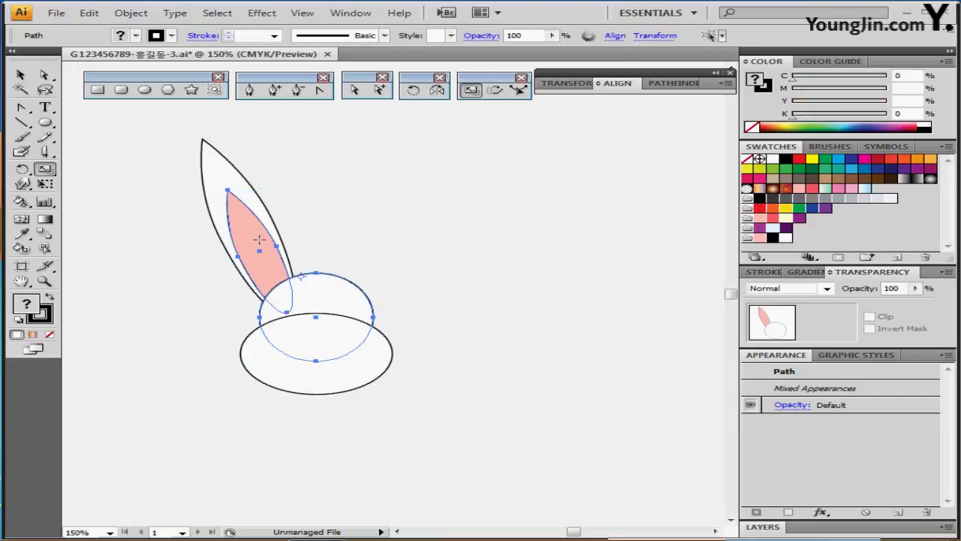
left_click(673, 83)
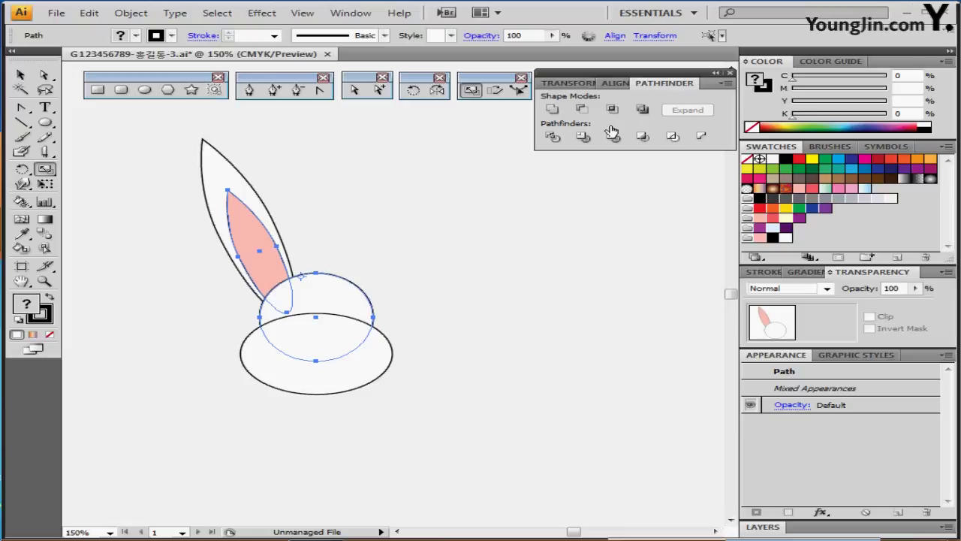
left_click(583, 110)
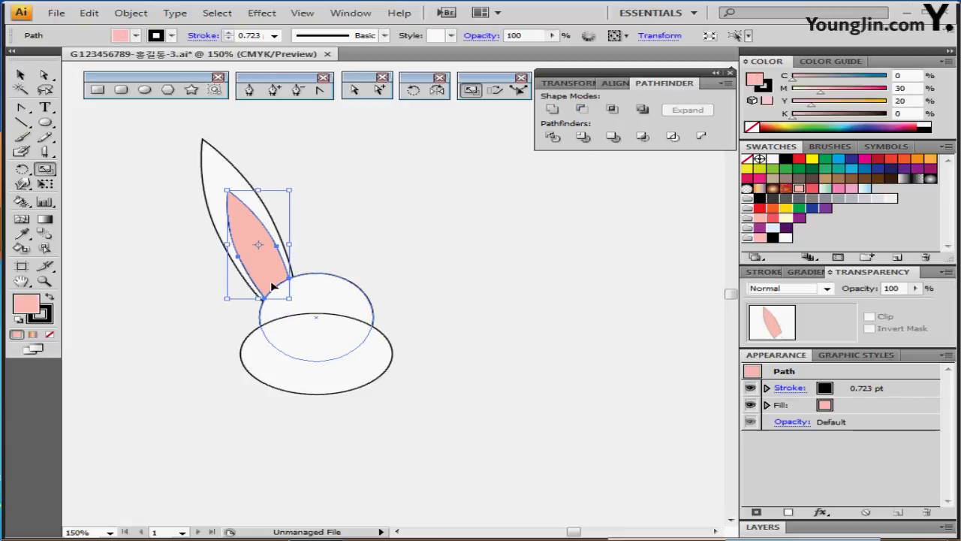
left_click(396, 217)
Draw a small ellipse with default white fill and 1 pt black stroke over the left overlap of the two head ellipses
left_click_drag(420, 255, 435, 238)
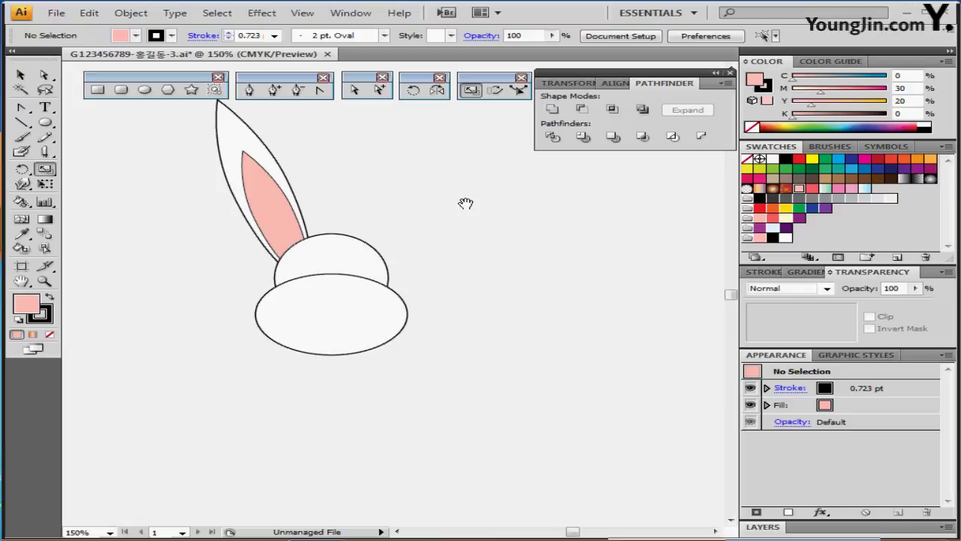
left_click(145, 90)
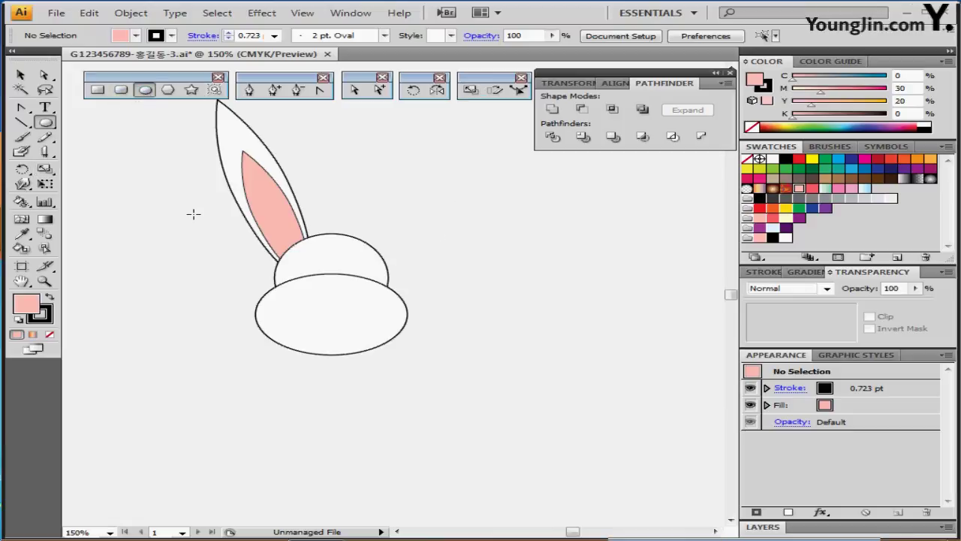
left_click(19, 321)
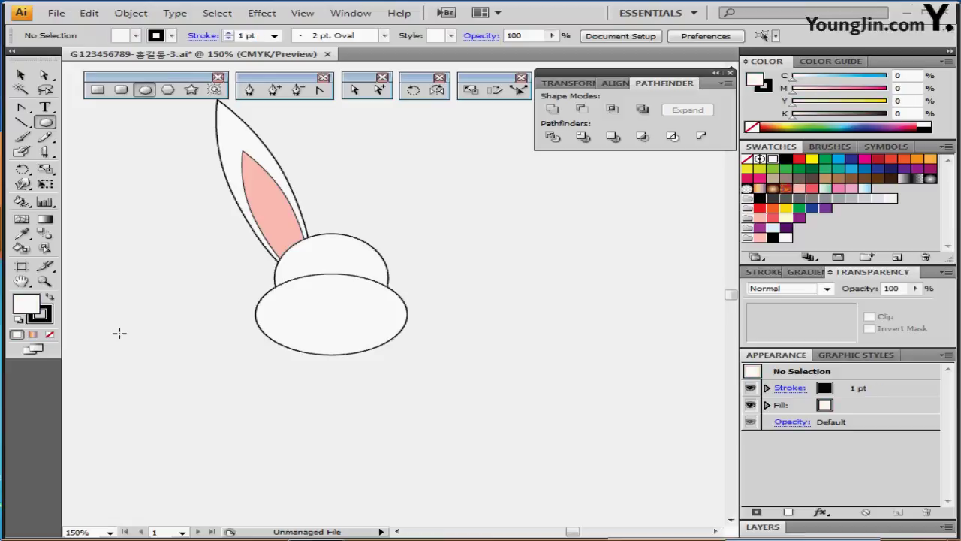
left_click(330, 298)
left_click(455, 285)
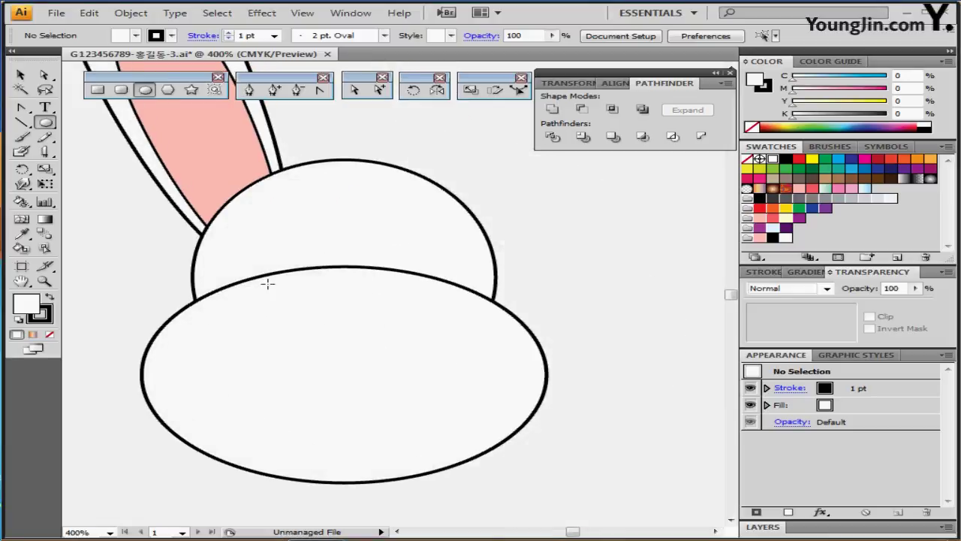
mouse_move(268, 282)
left_mouse_down()
mouse_move(300, 253)
mouse_move(313, 324)
mouse_move(253, 283)
mouse_move(258, 293)
left_mouse_up()
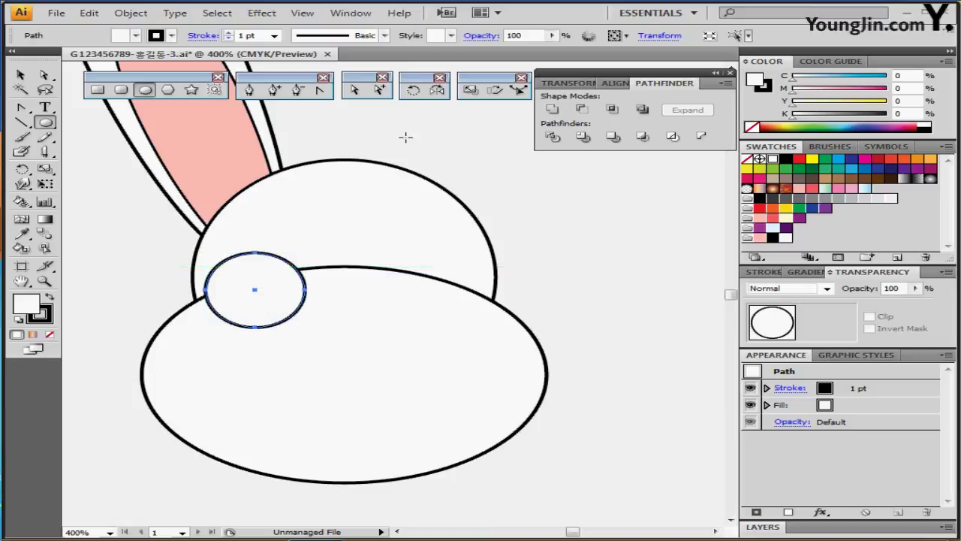
Delete the small ellipse's bottom anchor point to flatten it into an eye shape, and select the whole shape
left_click(299, 90)
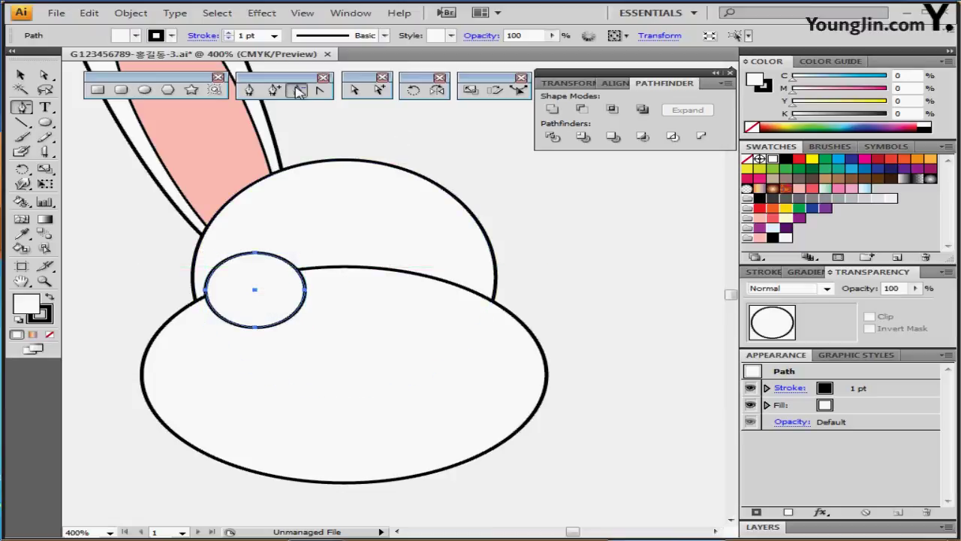
left_click(256, 328)
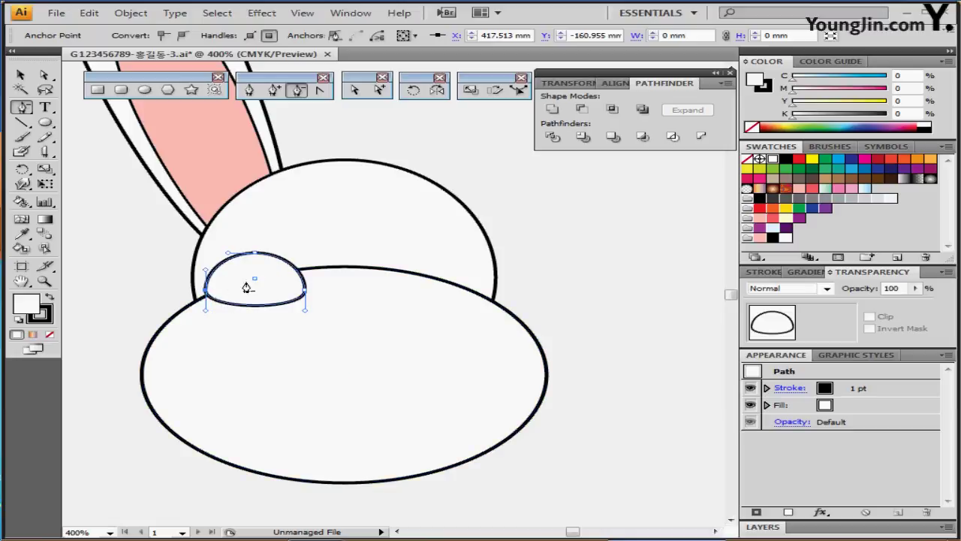
key("space")
left_click_drag(267, 272, 267, 287)
key("ctrl")
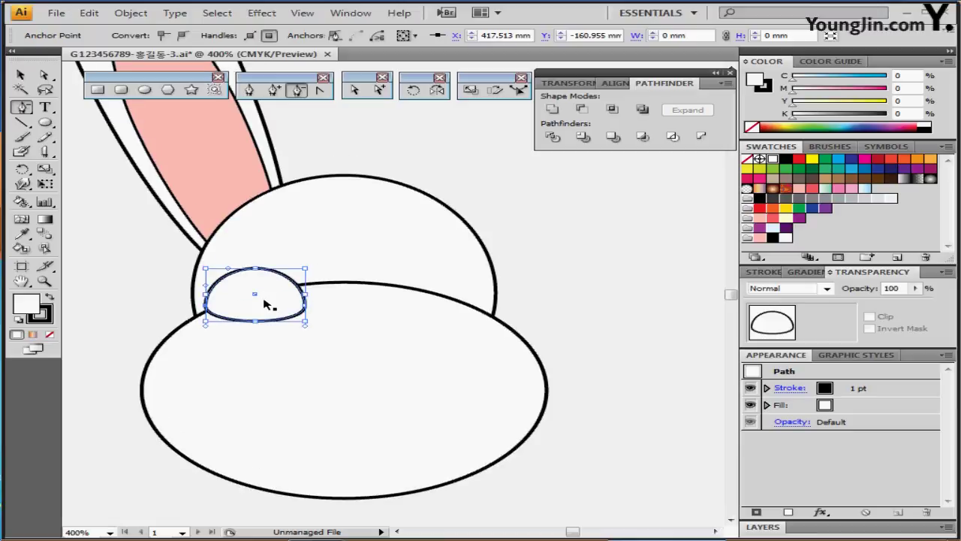
left_click(256, 298)
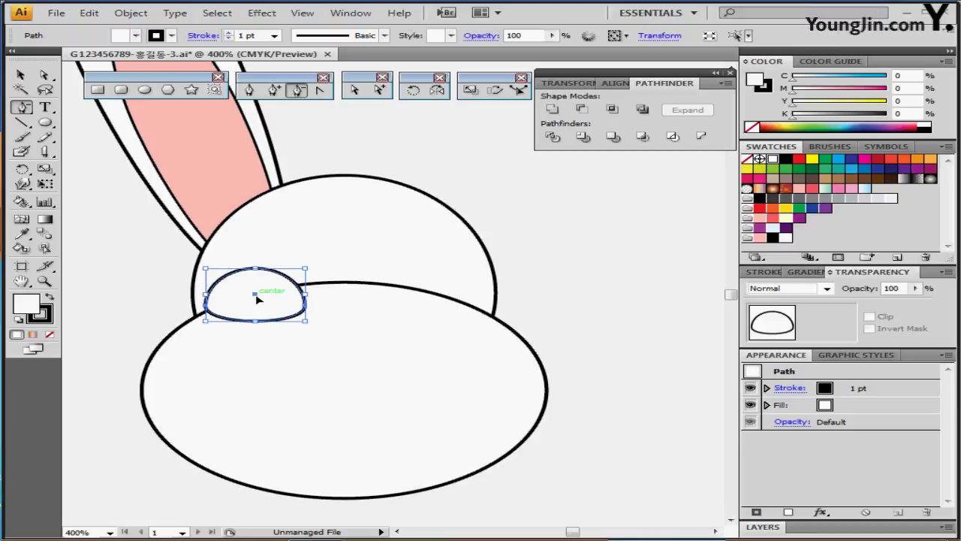
Create a copy of the eye shape scaled uniformly to 70%, with strokes and effects scaled too
double_click(469, 89)
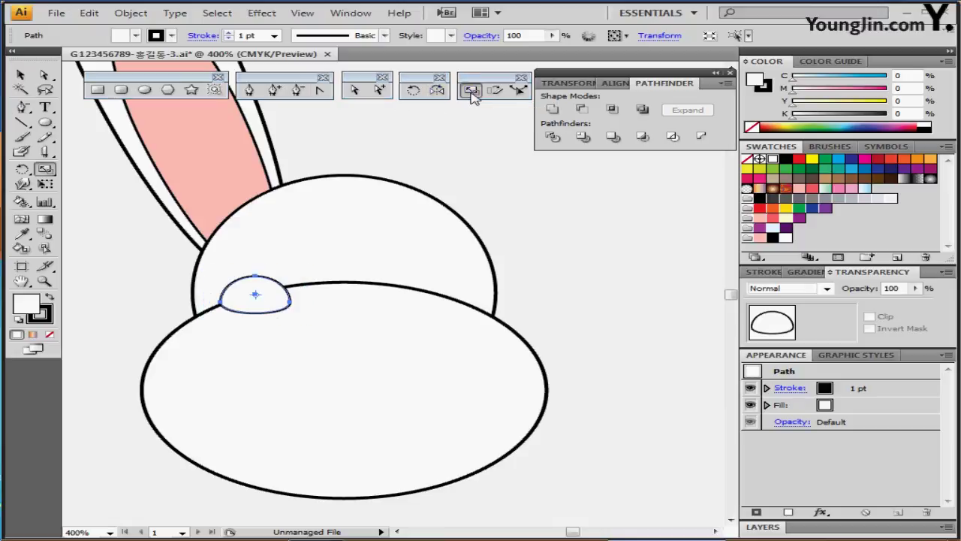
left_click_drag(476, 185, 542, 168)
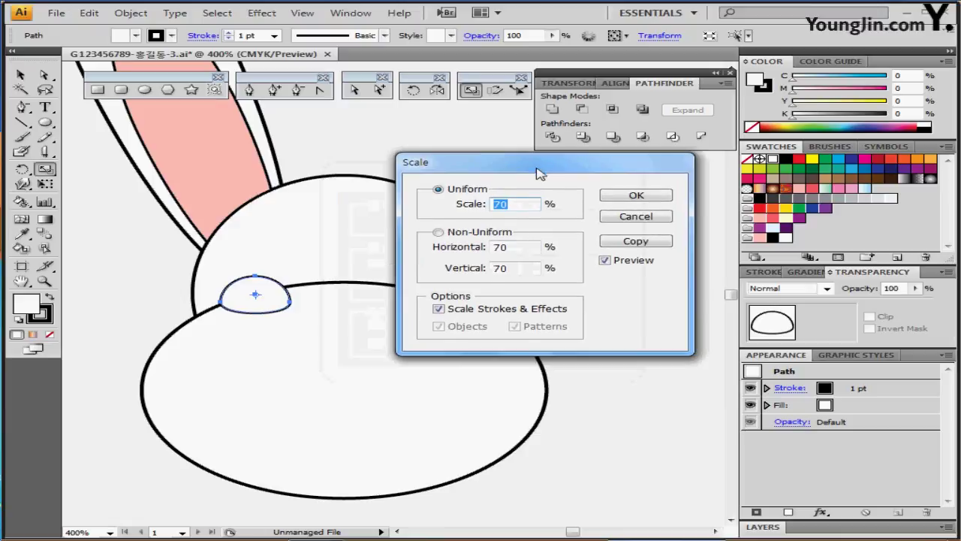
left_click(515, 204)
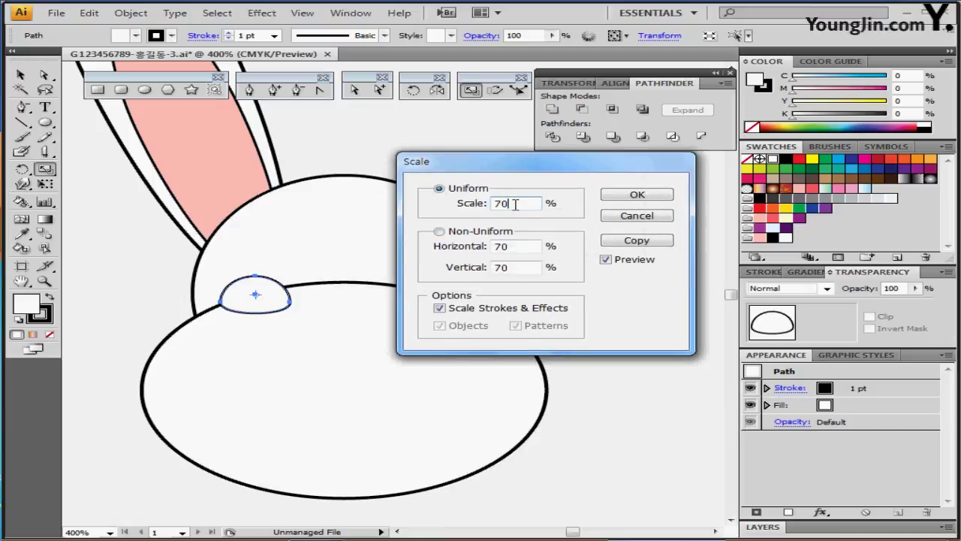
left_click(631, 242)
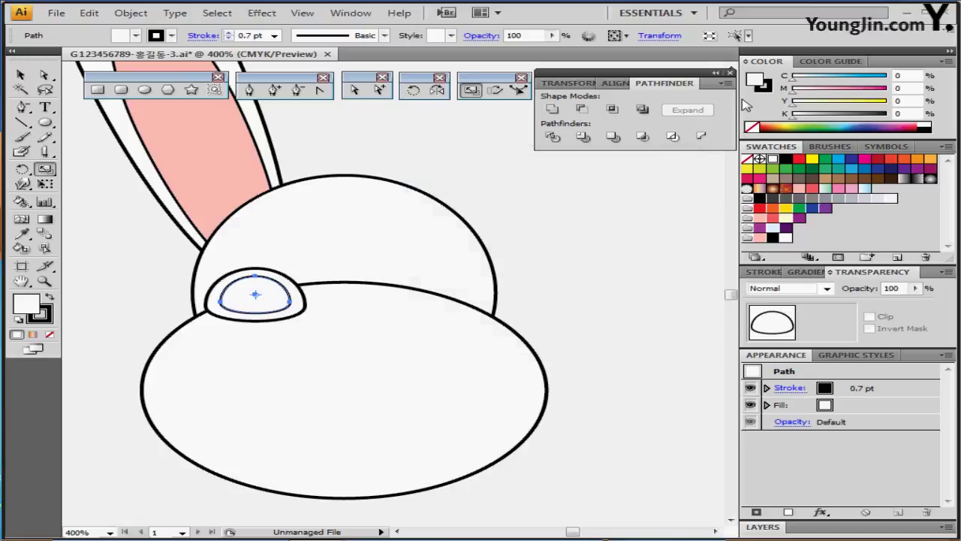
Fill the inner eye copy with black and no stroke, move it down to the eye's lower edge, and deselect it
left_click(48, 297)
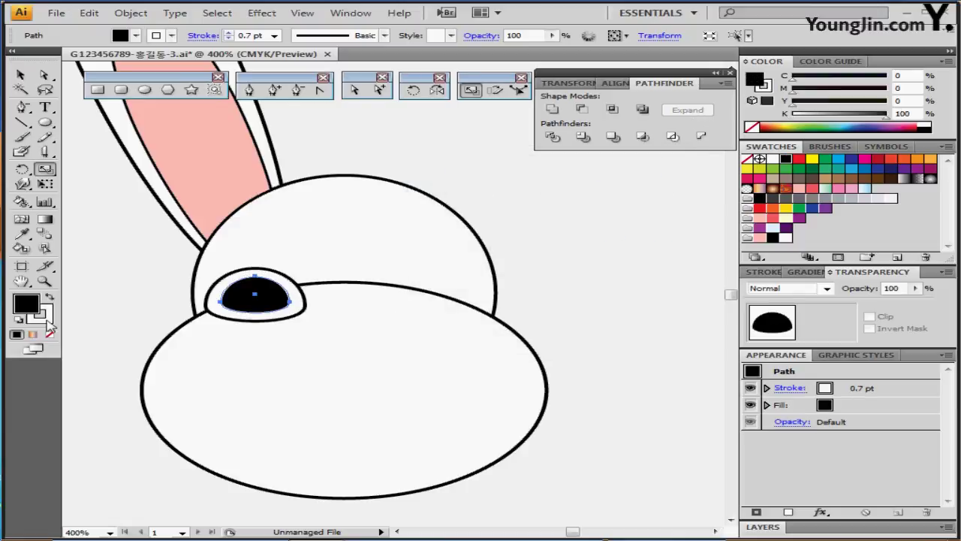
left_click(50, 334)
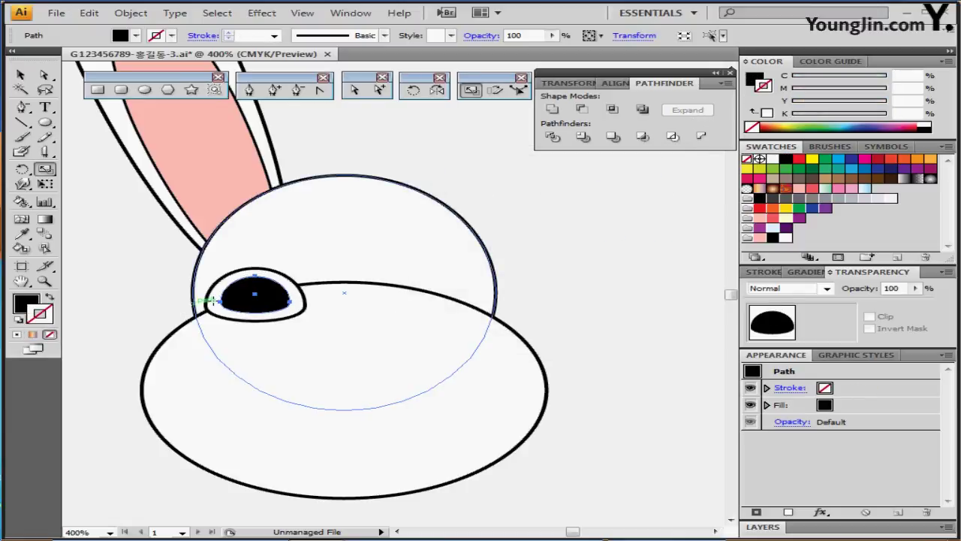
left_click_drag(262, 301, 264, 310)
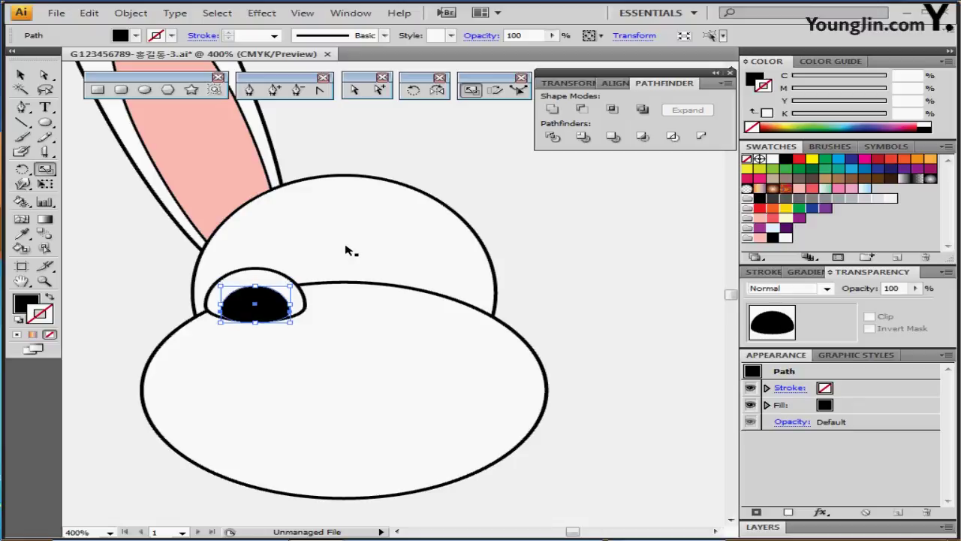
key("ctrl+shift+a")
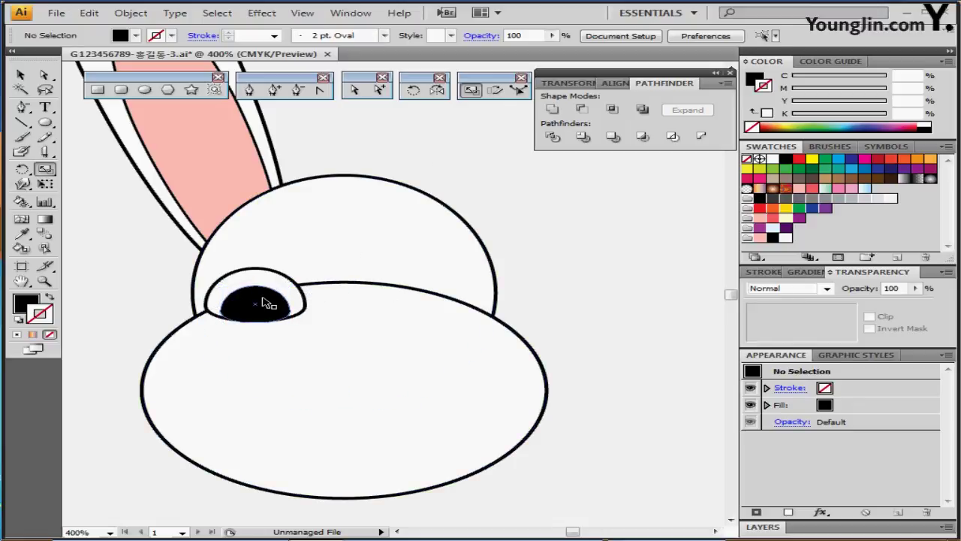
left_click(264, 304)
key("ctrl+shift+a")
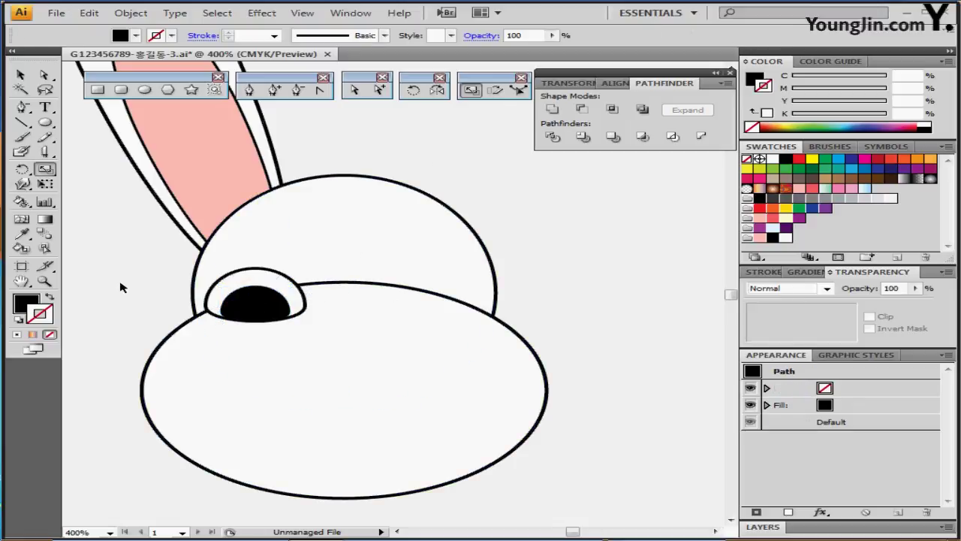
Draw a small black nose ellipse on the muzzle's centre line above its middle, and check its alignment with both head ellipses
left_click(144, 90)
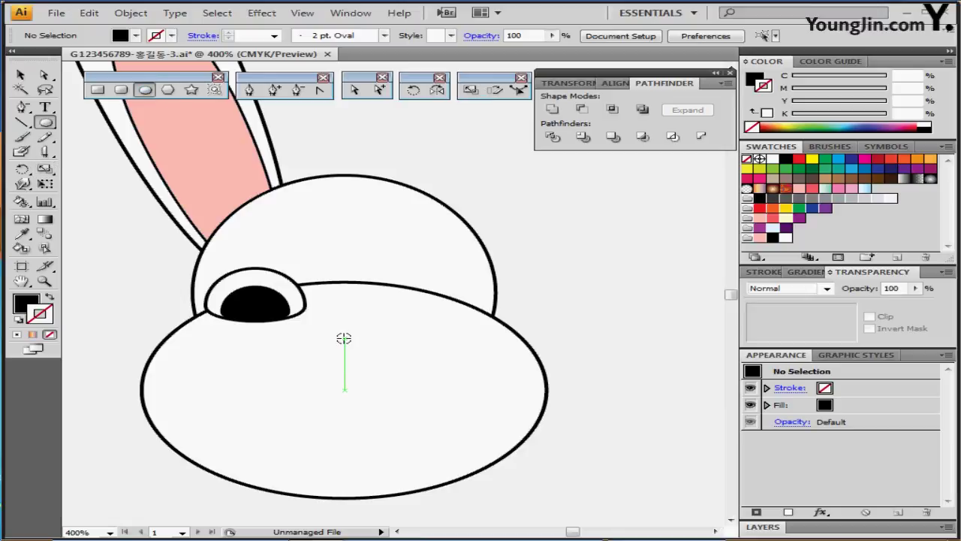
left_click_drag(344, 337, 353, 355)
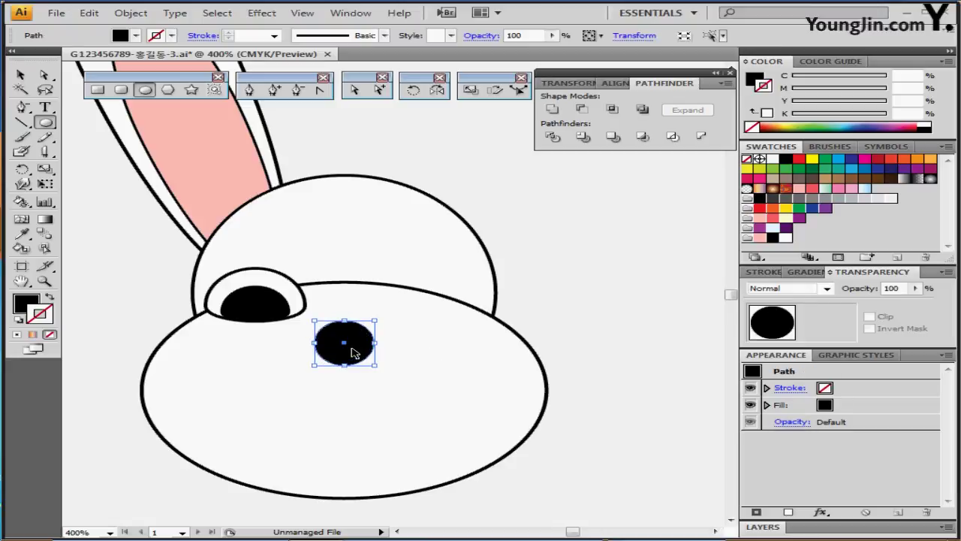
left_click(468, 168)
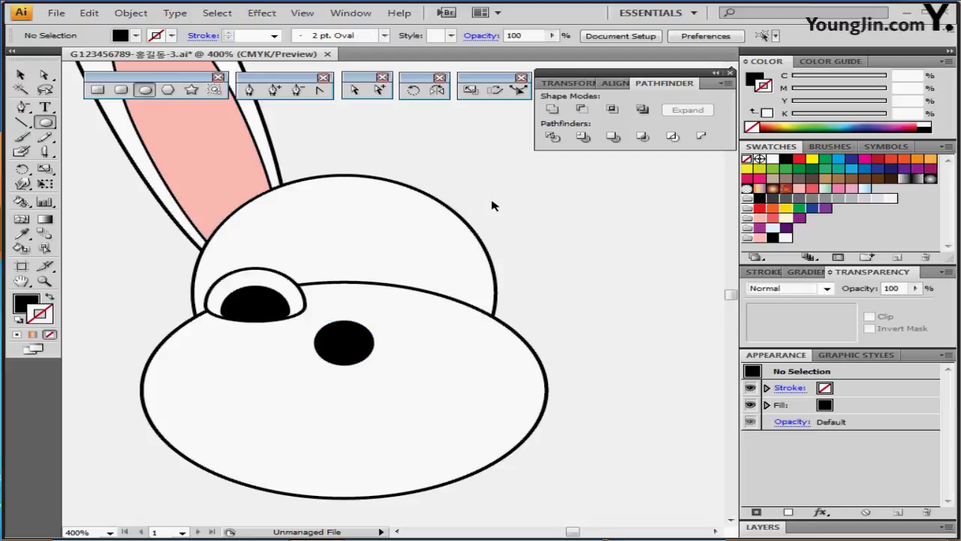
left_click_drag(486, 173, 337, 369)
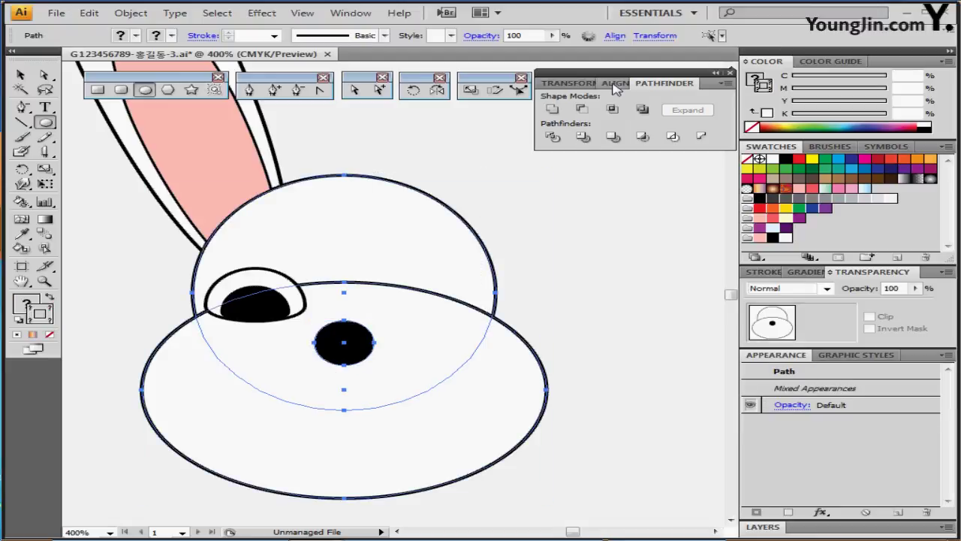
left_click(615, 83)
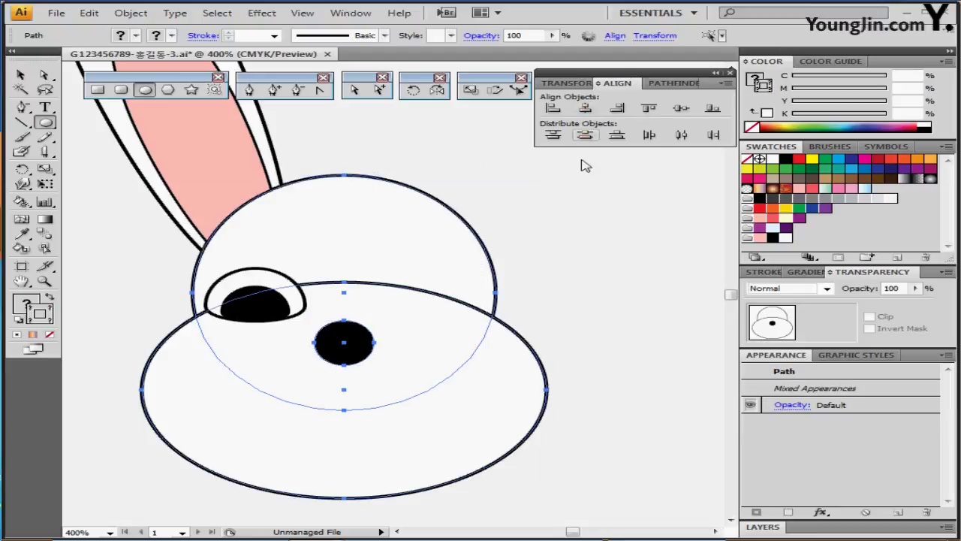
left_click(571, 248)
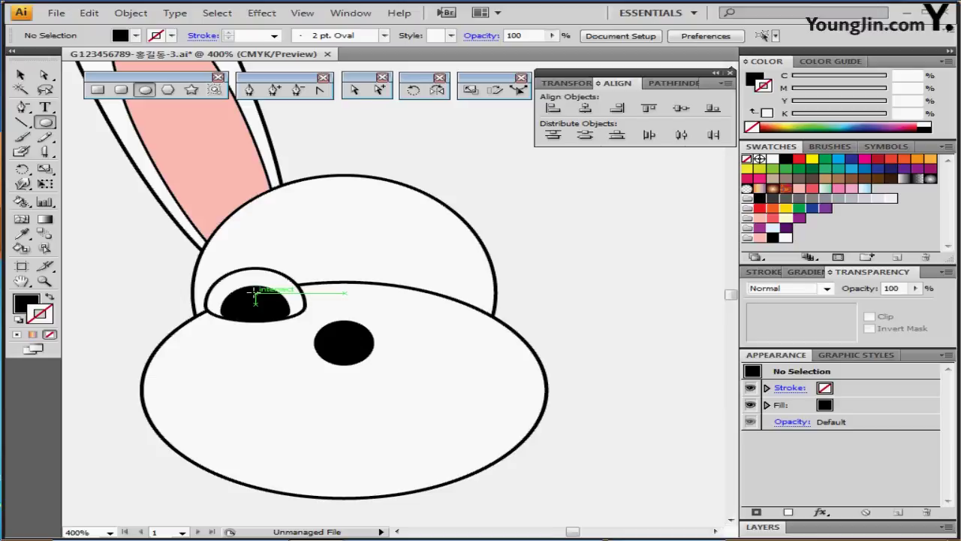
Draw a tiny flat ellipse in the upper part of the black pupil, fill it white as a highlight, and deselect it
left_click_drag(254, 294, 281, 300)
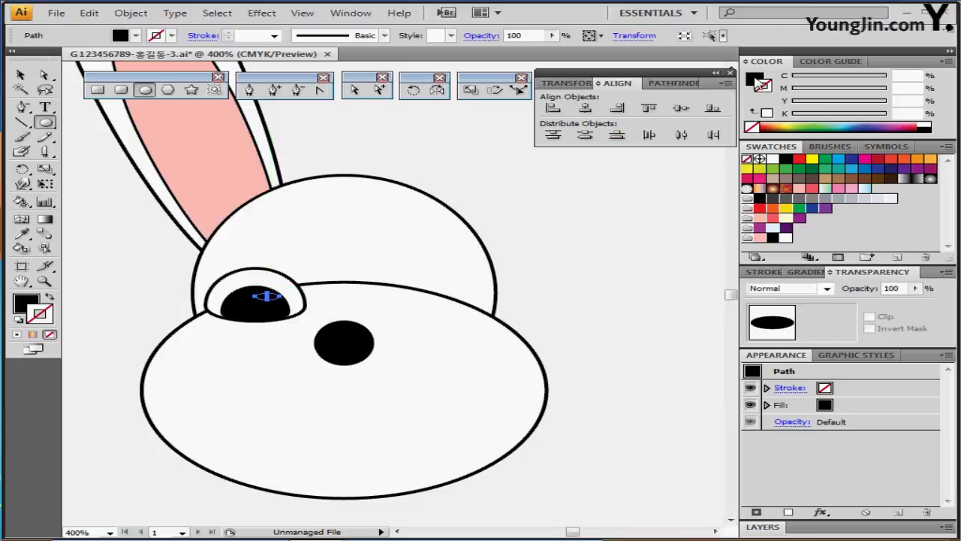
left_click(928, 124)
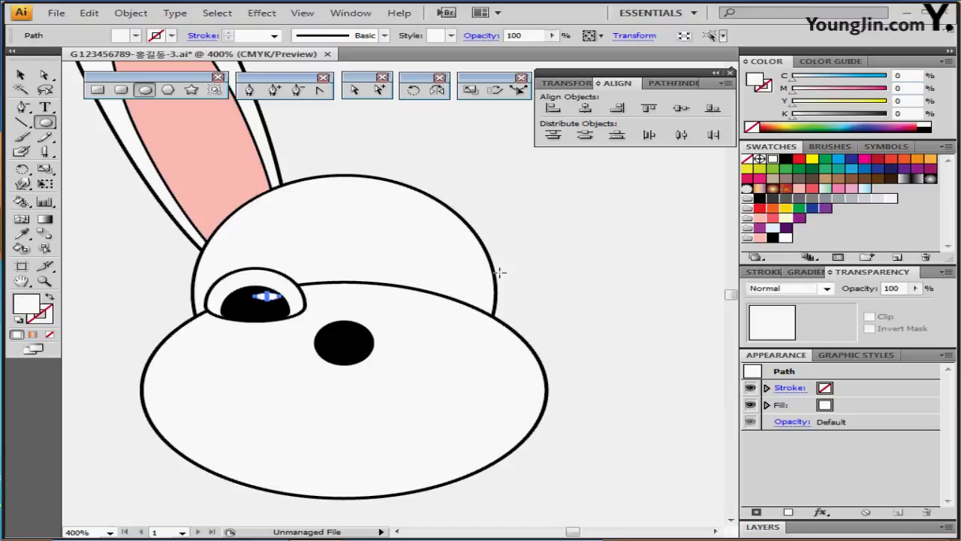
left_click(571, 249, "ctrl")
Convert the nose ellipse's bottom anchor to a corner point and move its top anchor down to flatten the upper edge
left_click(354, 339, "ctrl")
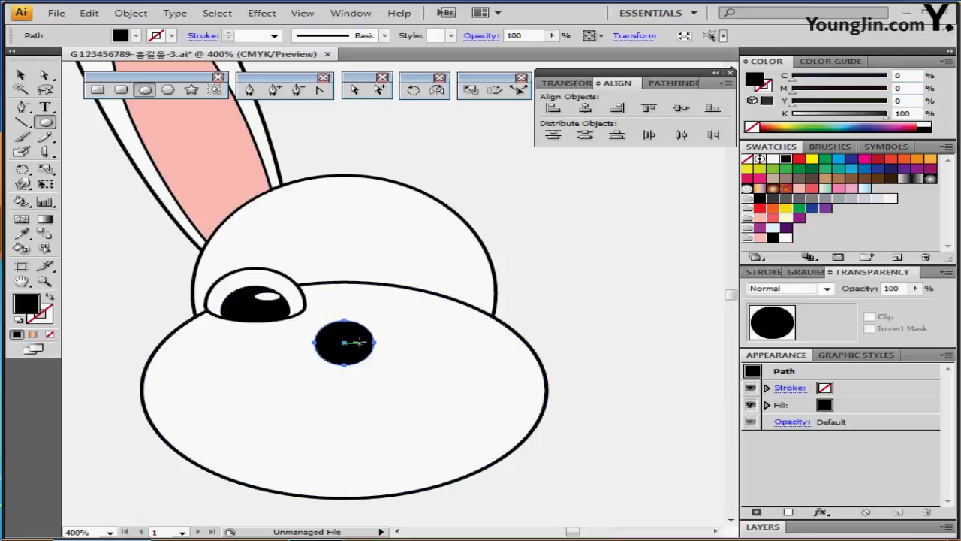
left_click(322, 91)
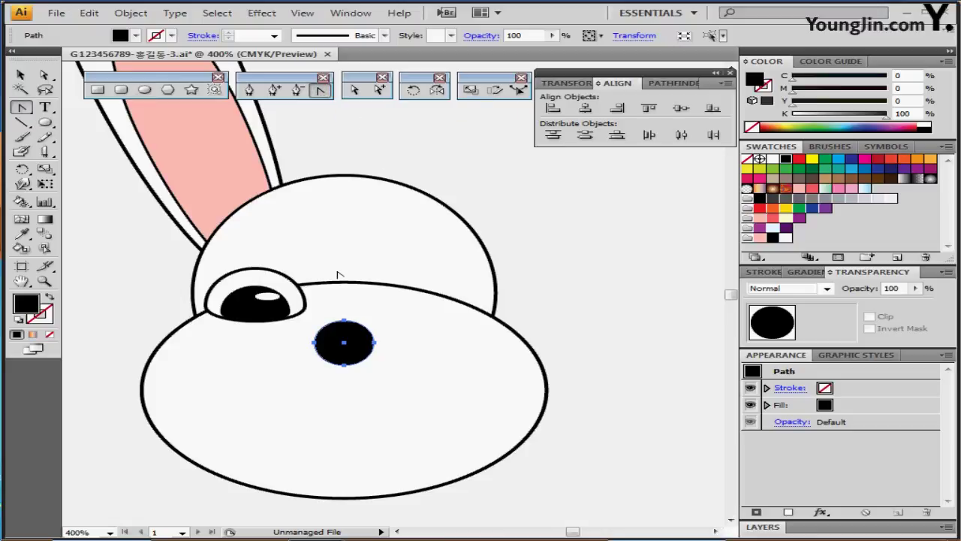
left_click(344, 365)
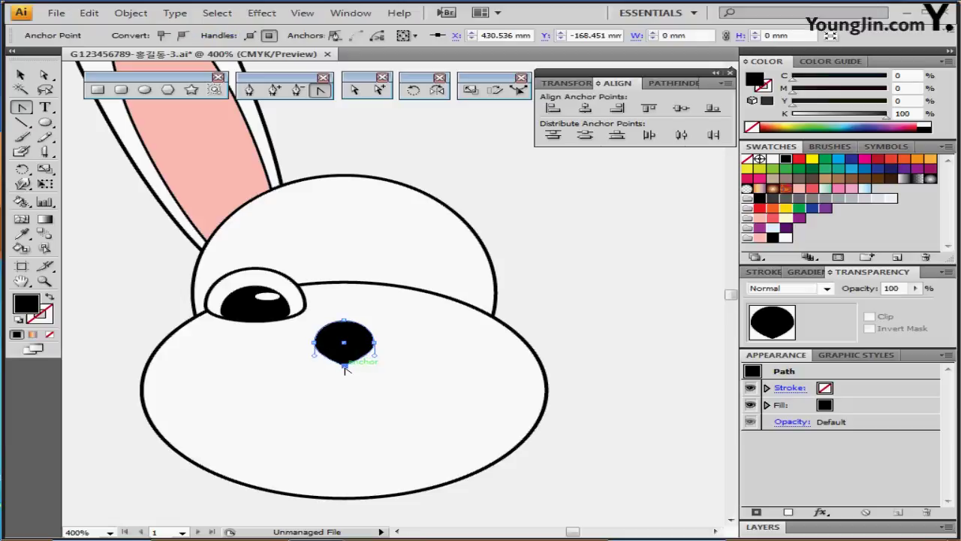
left_click(355, 89)
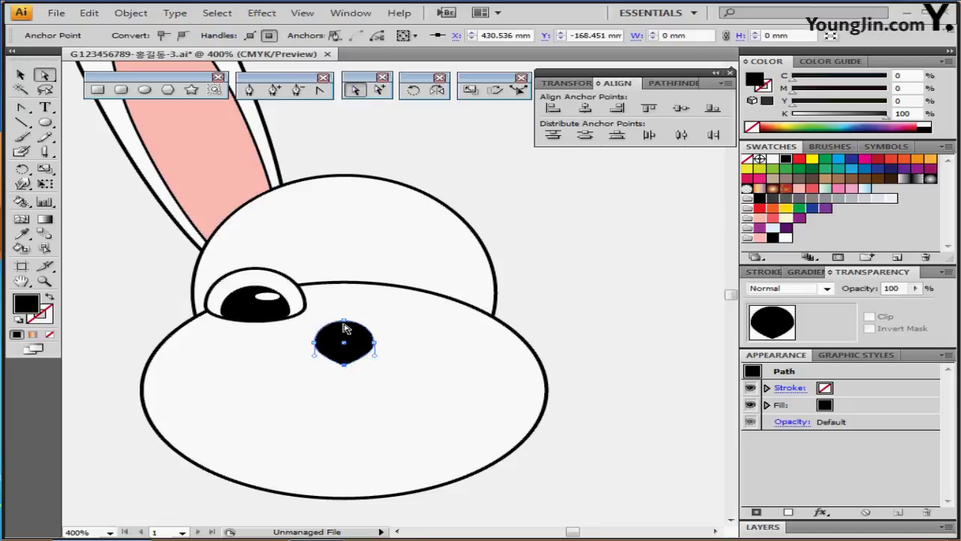
left_click(345, 321)
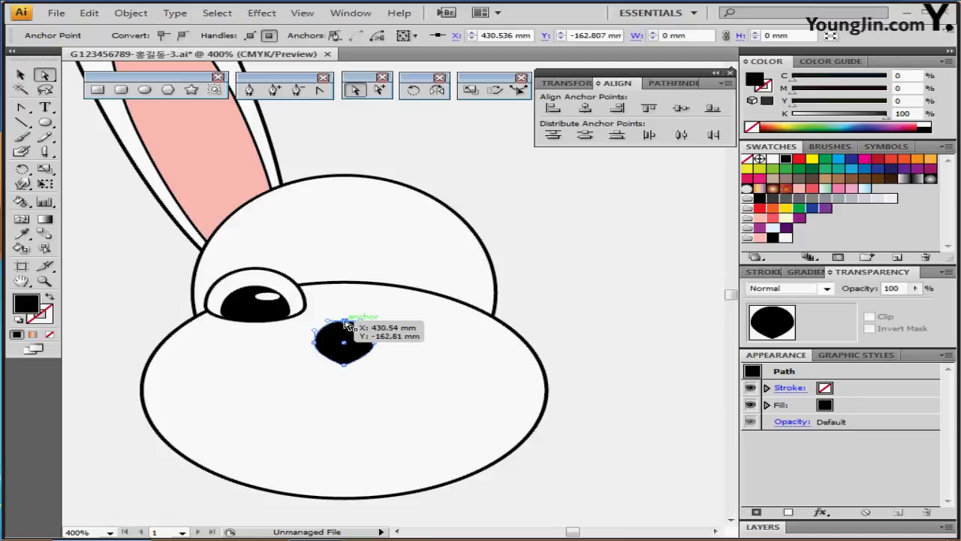
left_click_drag(344, 321, 347, 334)
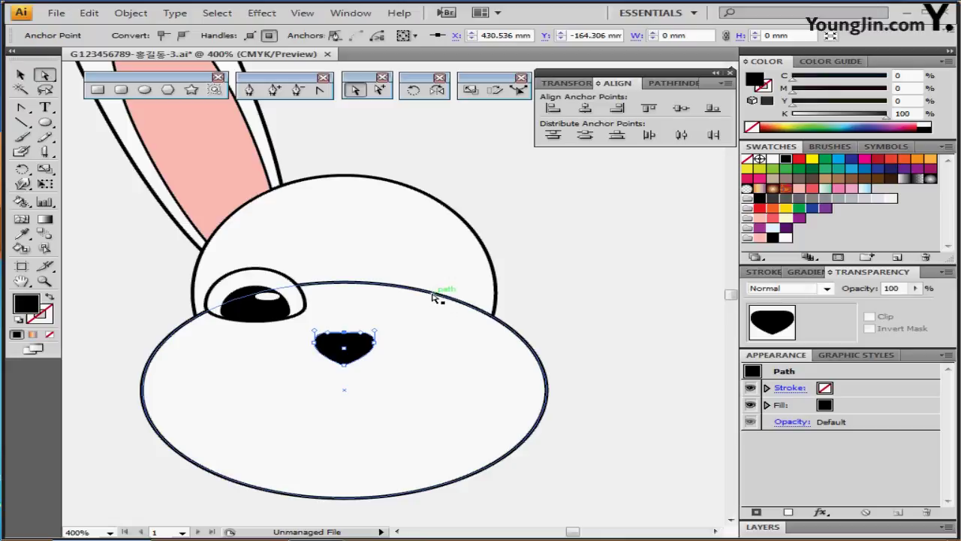
key("ctrl")
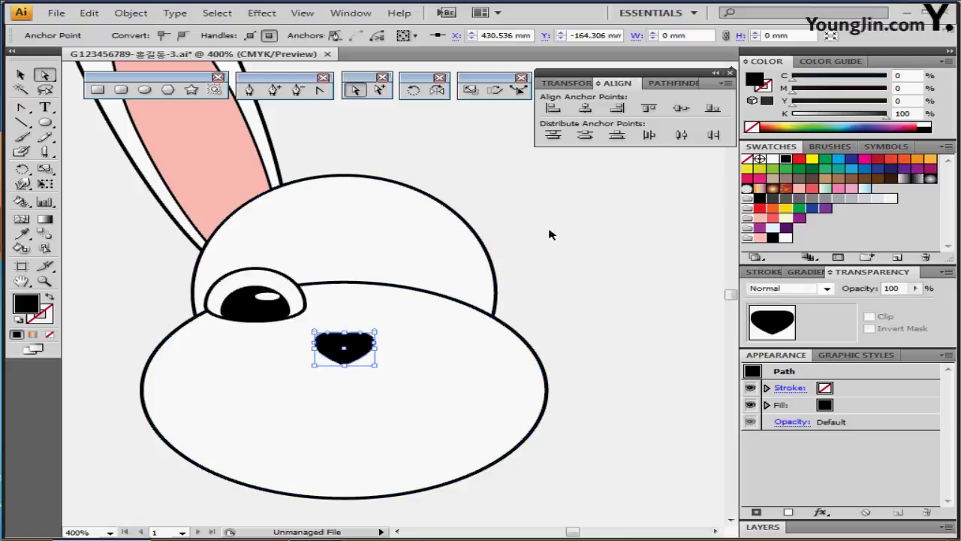
left_click(549, 235)
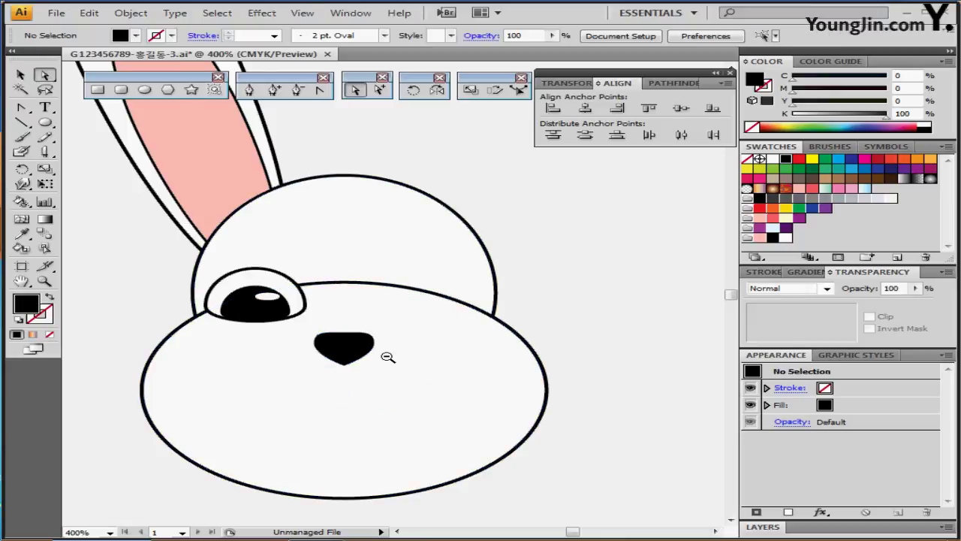
Draw a mouth arc about 3.7 by 2.5 mm from the nose's lower tip down to the left, with no fill and a 1 pt black stroke
left_click(337, 322, "alt")
left_click(21, 123)
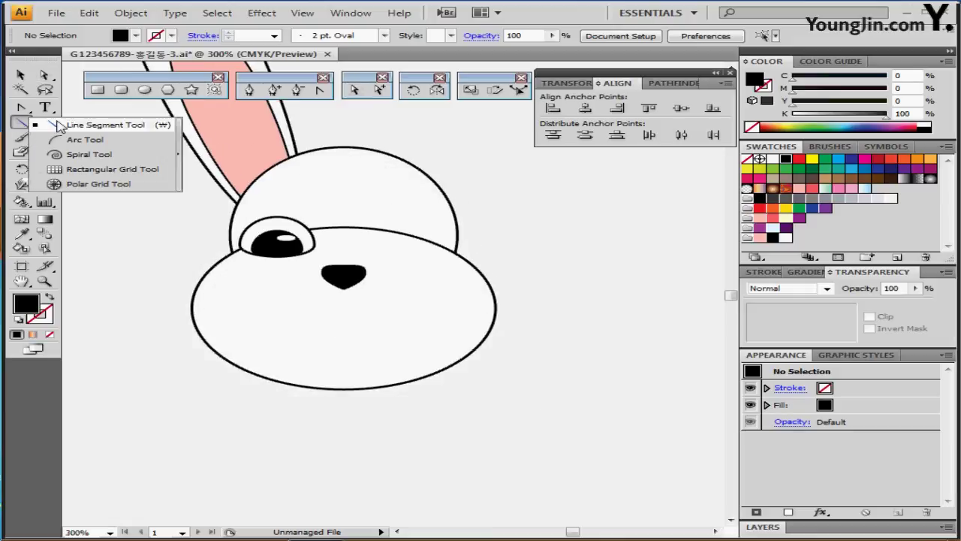
left_click(79, 140)
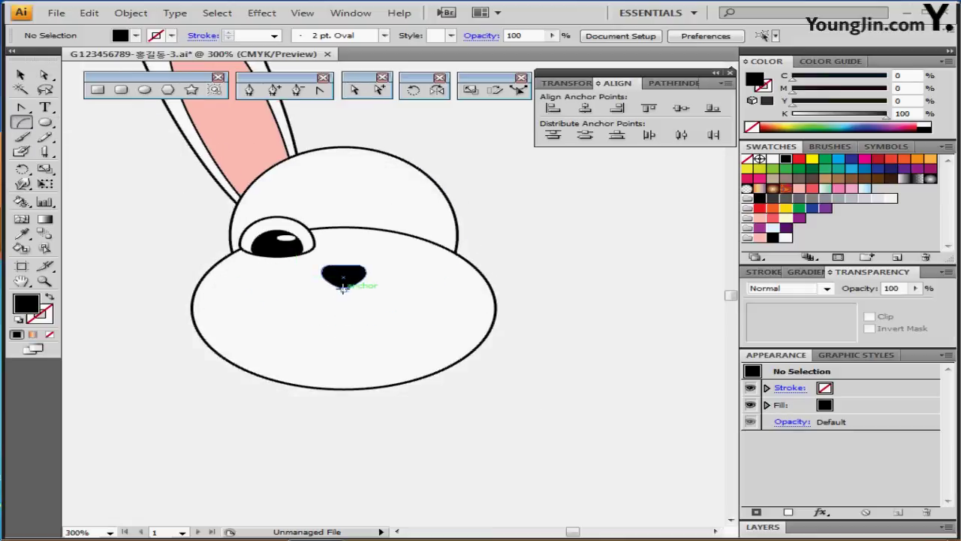
left_click_drag(342, 287, 313, 303)
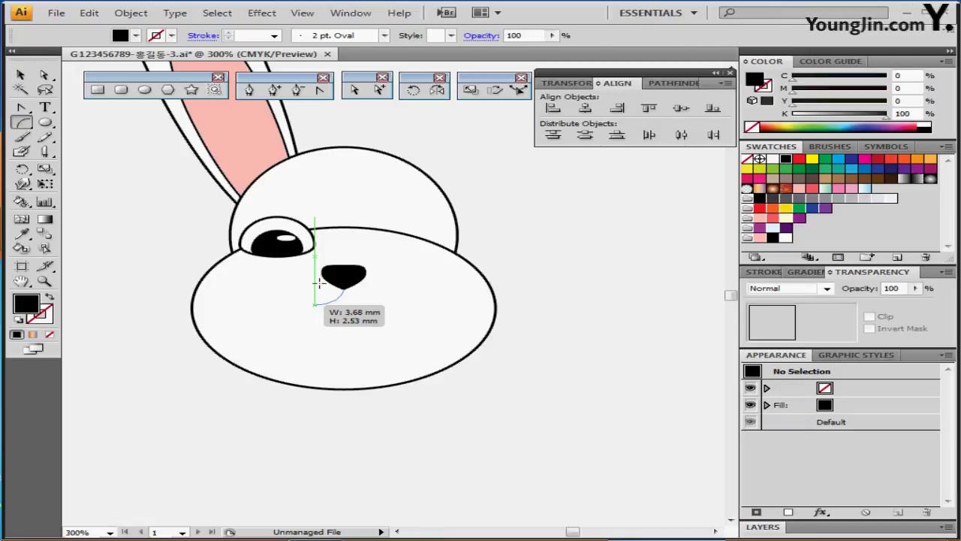
left_click(765, 89)
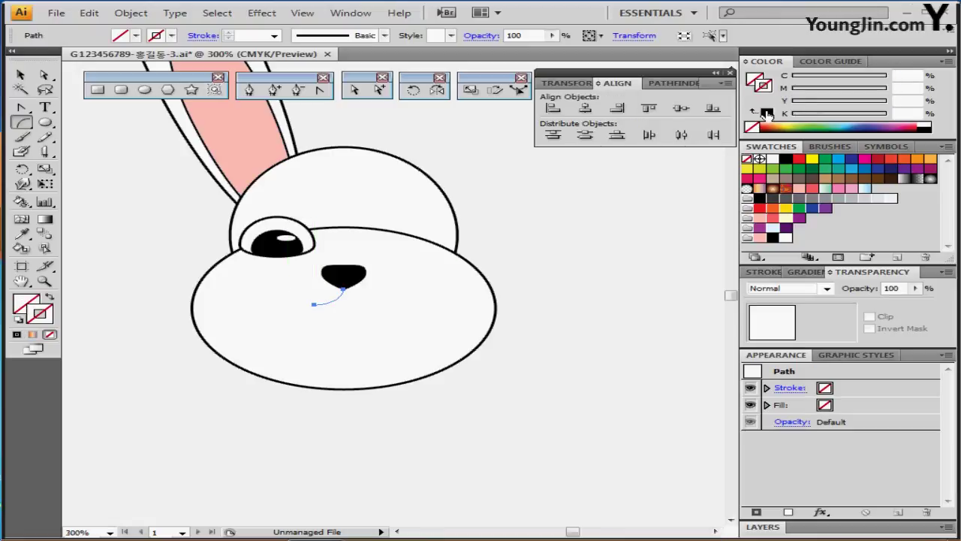
left_click(767, 113)
Draw a long whisker arc from beside the nose past the left cheek, and add two rotated copies fanning downward from its inner end
left_click_drag(465, 272, 486, 274)
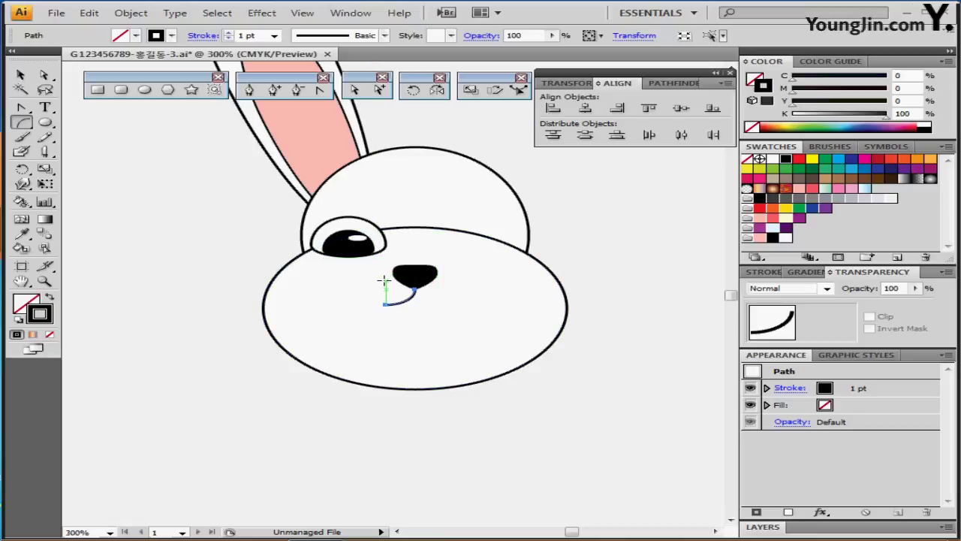
mouse_move(383, 280)
left_mouse_down()
mouse_move(391, 276)
mouse_move(185, 242)
mouse_move(113, 258)
mouse_move(150, 253)
left_mouse_up()
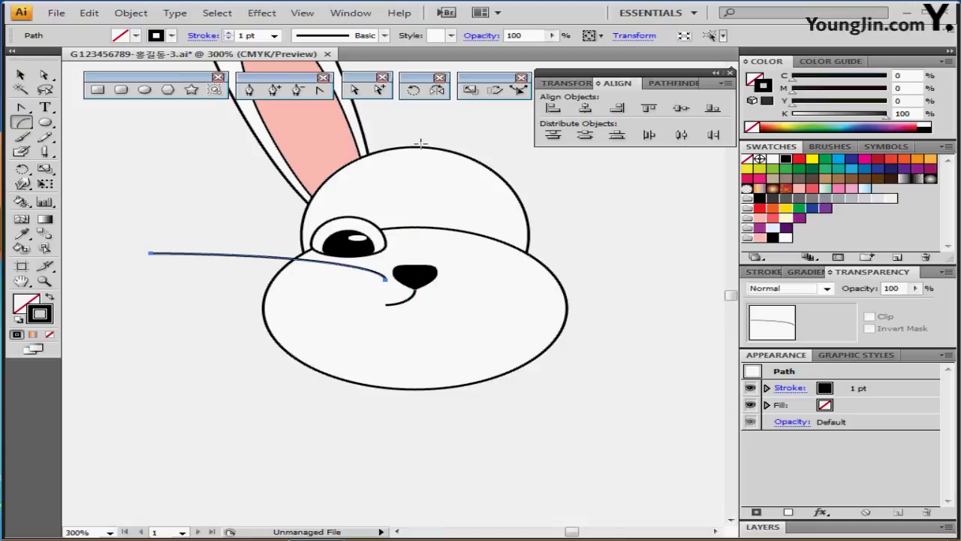
left_click(417, 91)
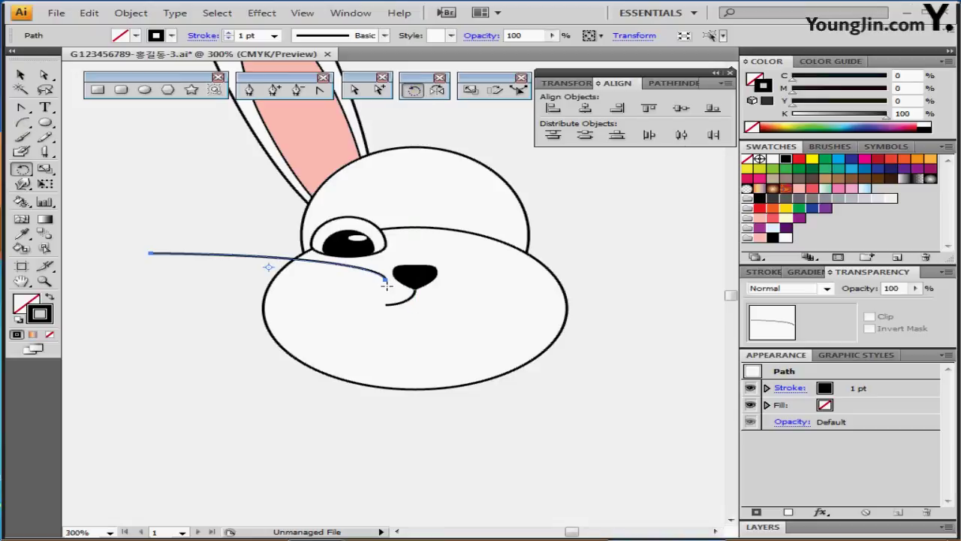
left_click(386, 285)
left_click_drag(160, 184, 113, 235)
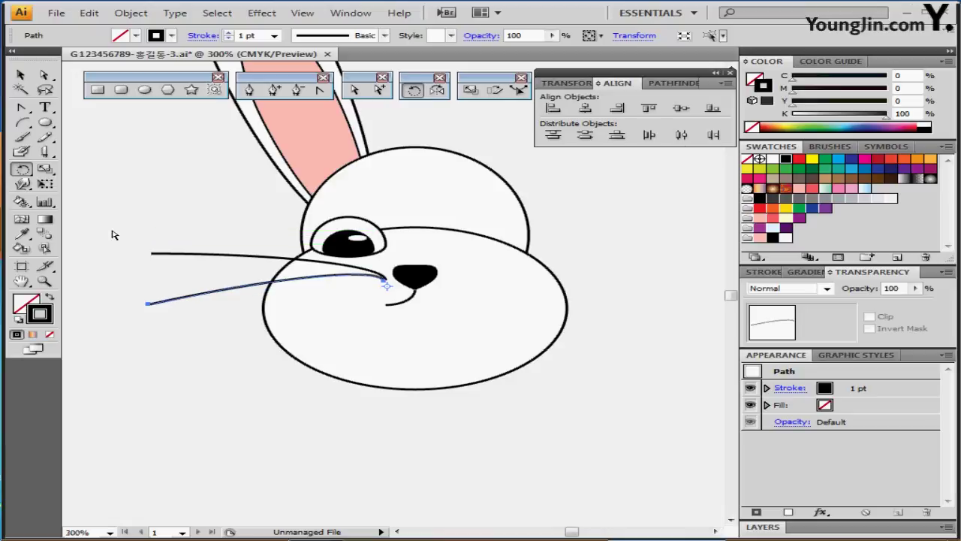
key("ctrl+d")
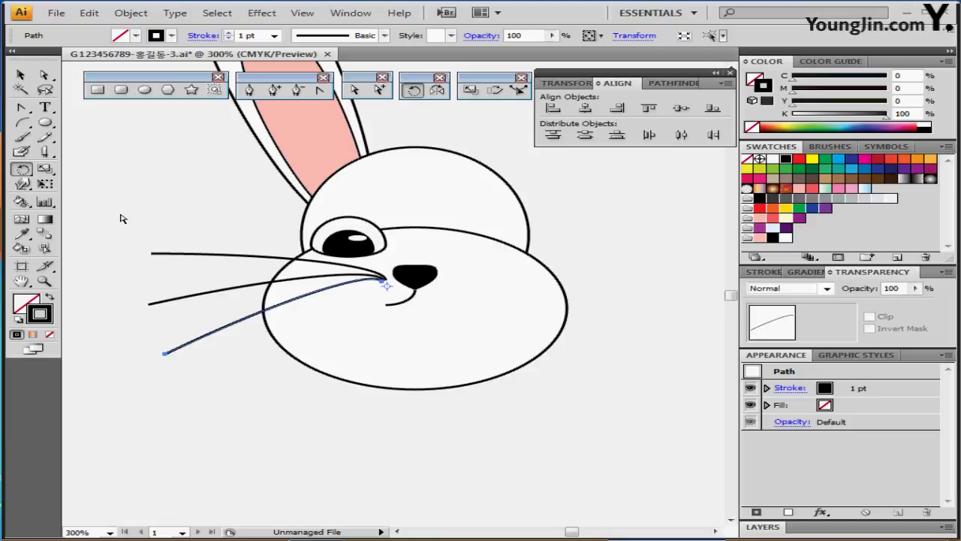
Draw an ellipse with default white fill and 1 pt black stroke over the whiskers at the muzzle's left edge, and tilt it slightly clockwise
left_click_drag(195, 333, 198, 343)
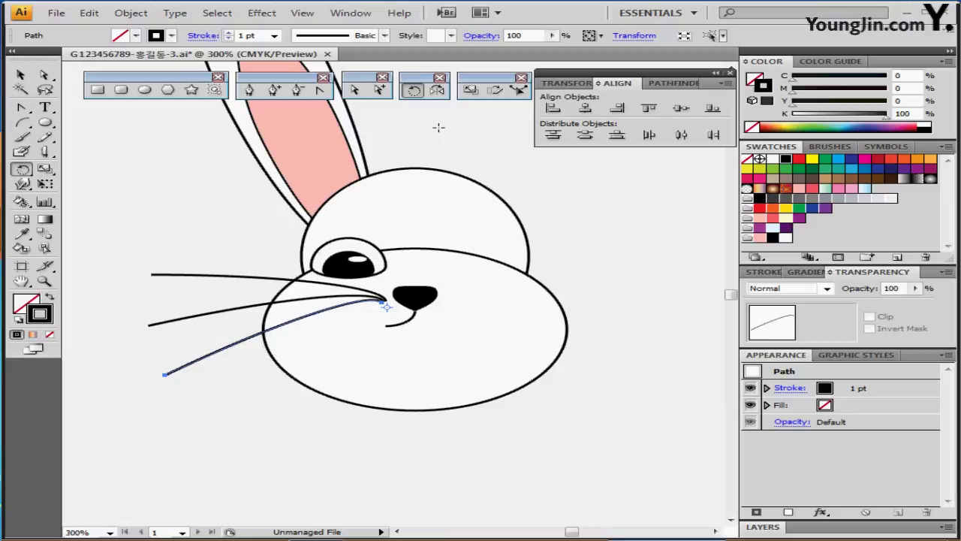
left_click(145, 90)
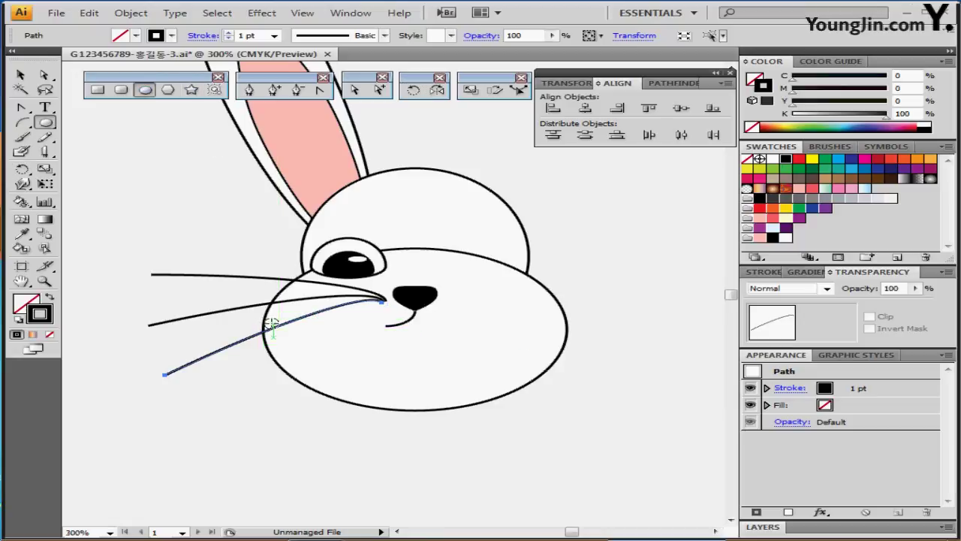
left_click_drag(273, 322, 318, 343)
left_click_drag(319, 345, 333, 353)
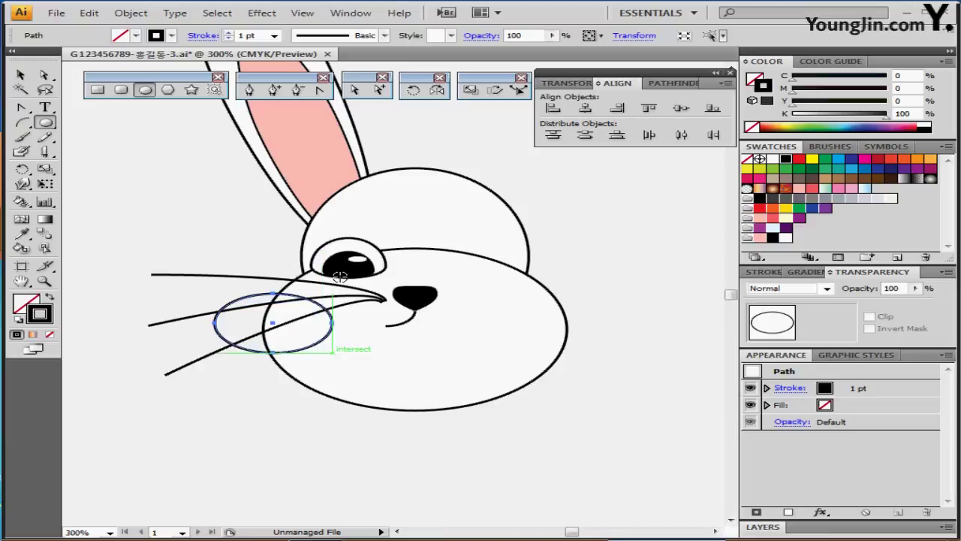
left_click(17, 319)
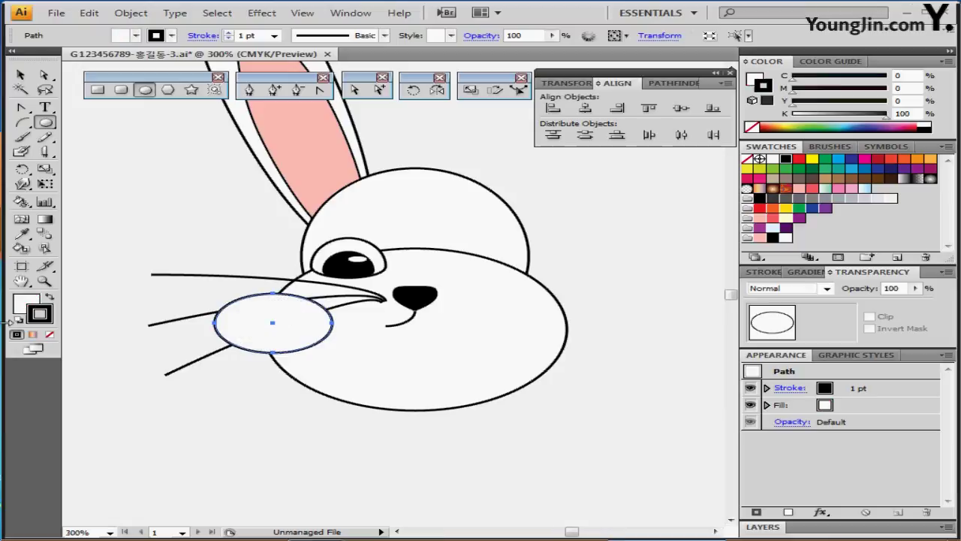
left_click(20, 75)
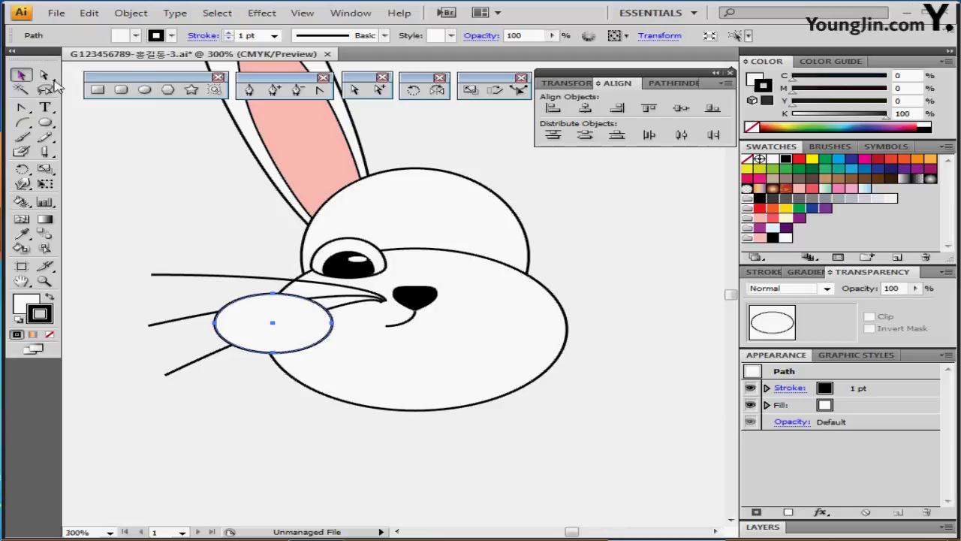
left_click_drag(215, 353, 197, 339)
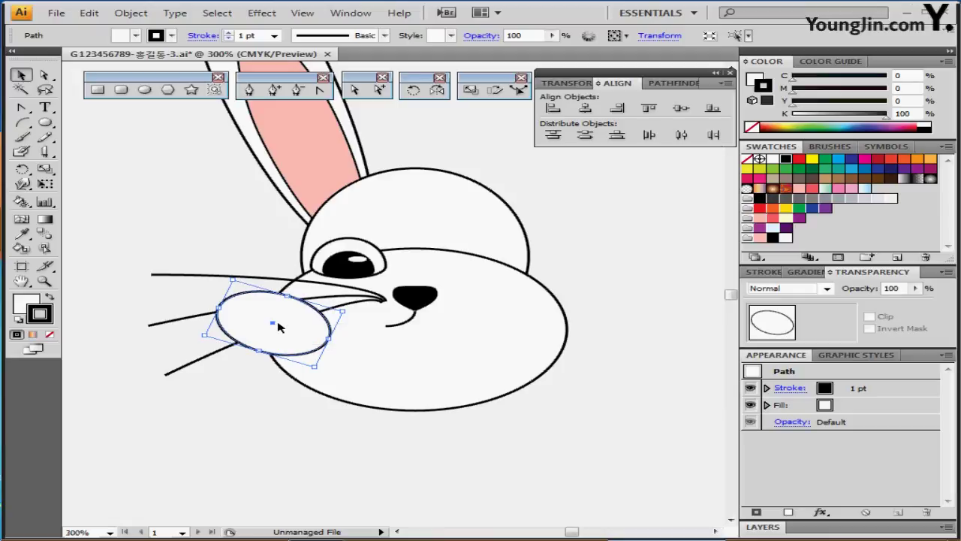
Nudge and slightly rotate the white cheek ellipse so it overlaps the muzzle's edge, and deselect it
left_click_drag(278, 325, 281, 324)
left_click_drag(326, 369, 319, 373)
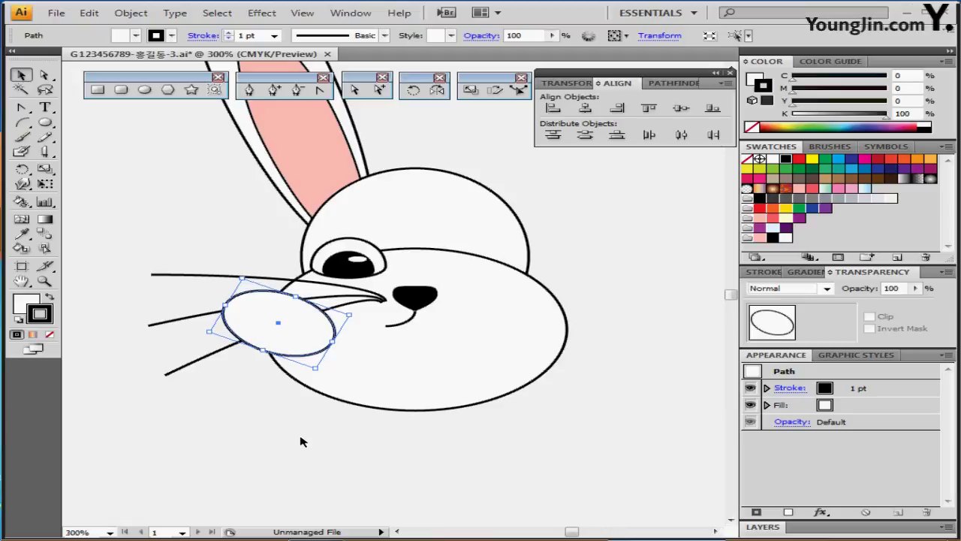
left_click(263, 442)
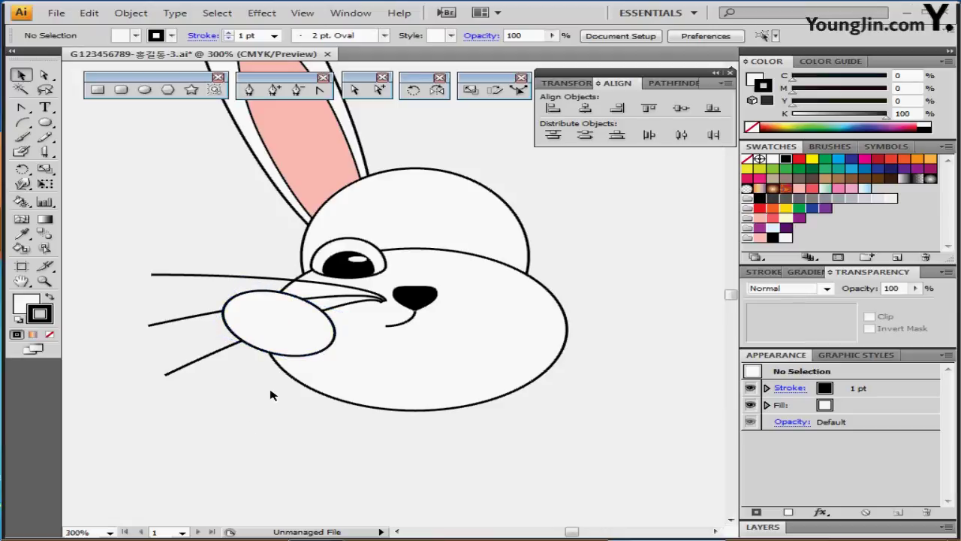
Reflect a copy of the ear, eye, whiskers, mouth line and cheek across the nose's centre, leaving out the head, muzzle and nose
key("ctrl+minus")
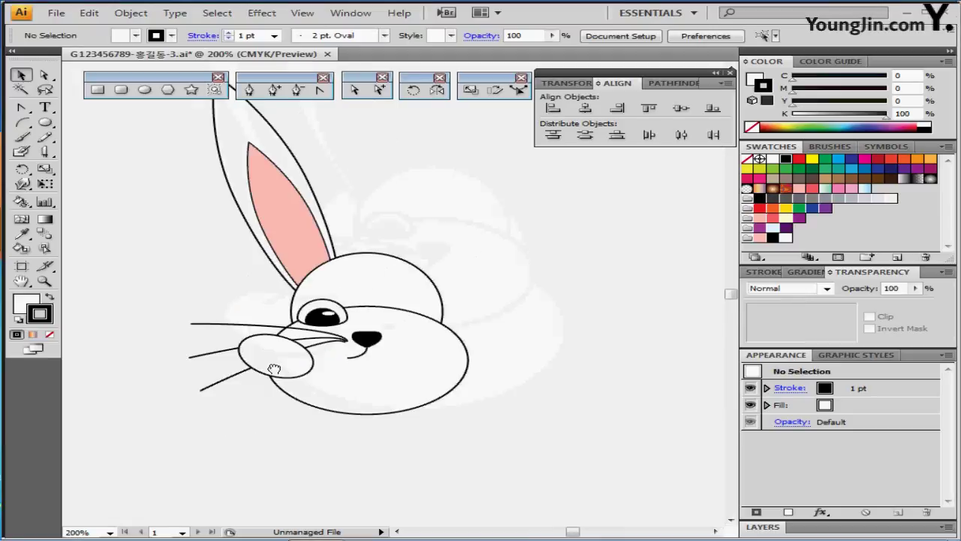
left_click_drag(272, 360, 237, 342)
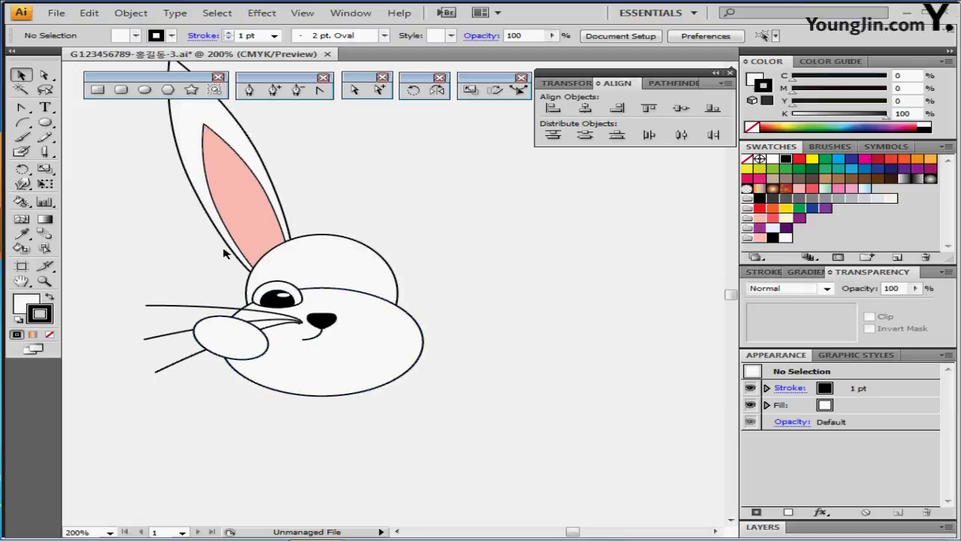
left_click_drag(144, 144, 405, 401)
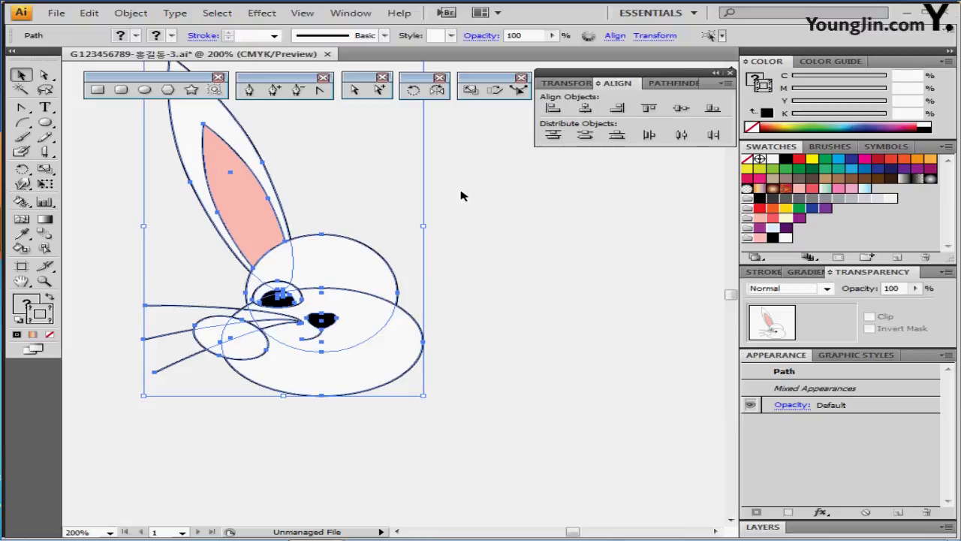
left_click_drag(465, 184, 374, 337)
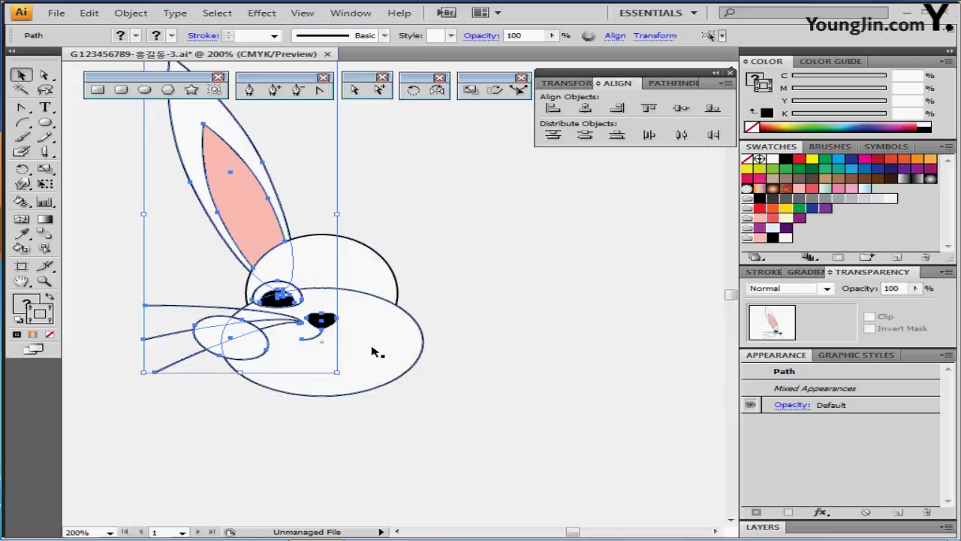
left_click(325, 322, "shift")
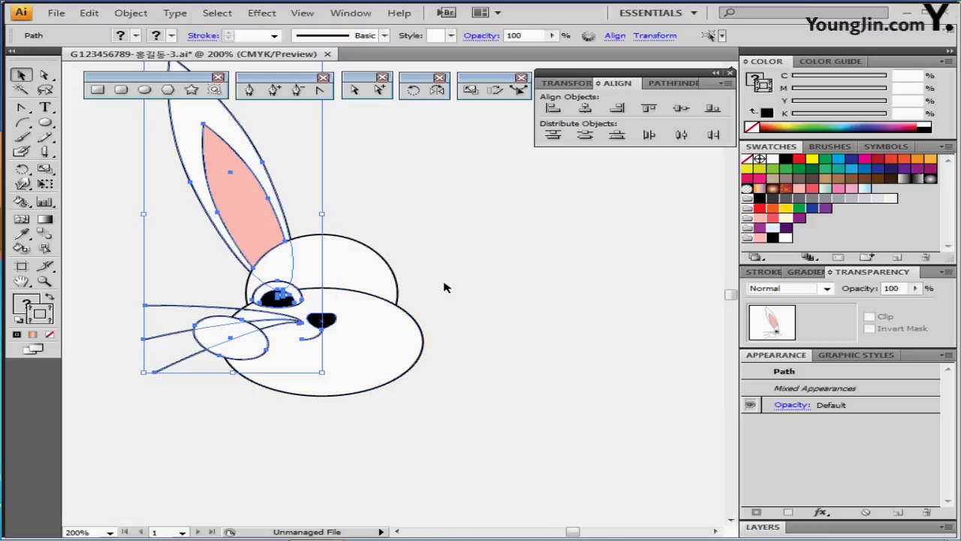
left_click_drag(297, 251, 310, 274)
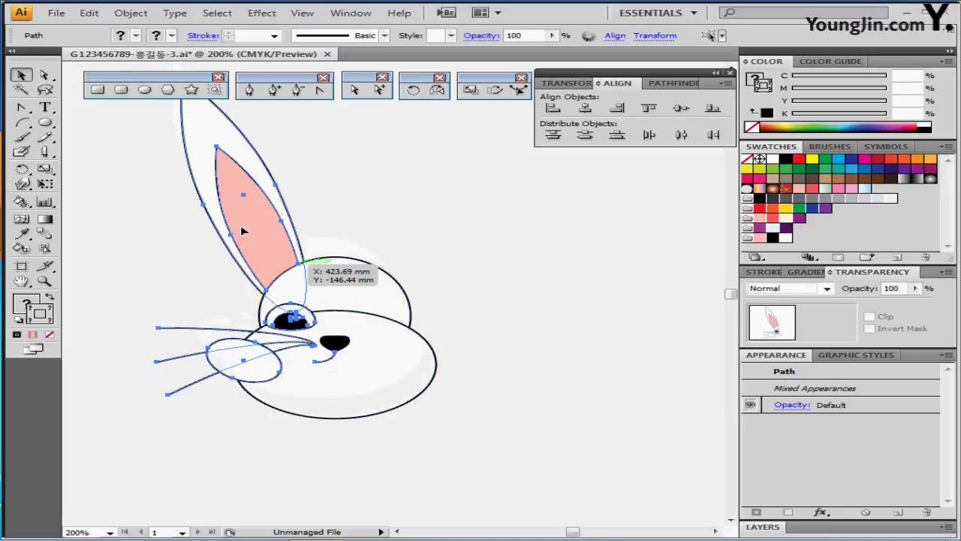
left_click(437, 90)
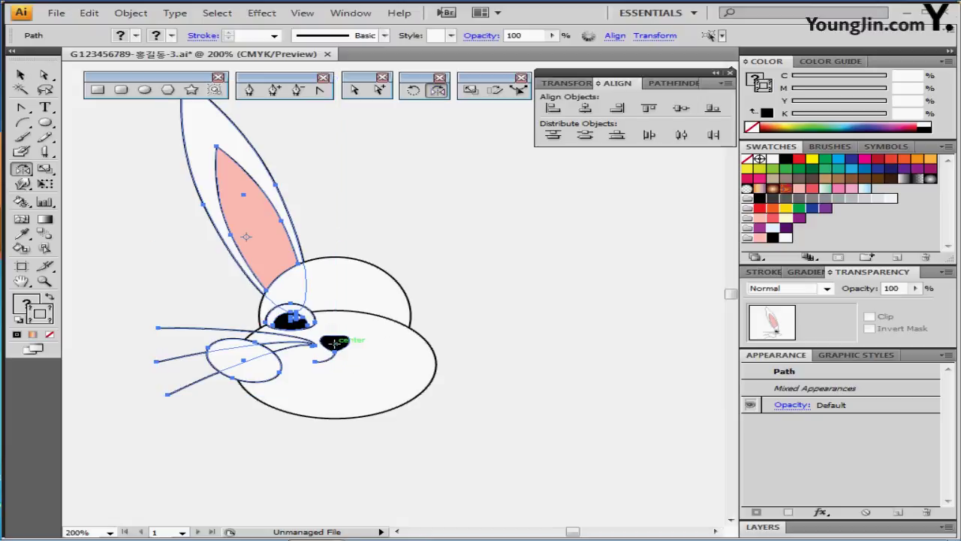
left_click(334, 342)
left_click_drag(226, 226, 470, 196)
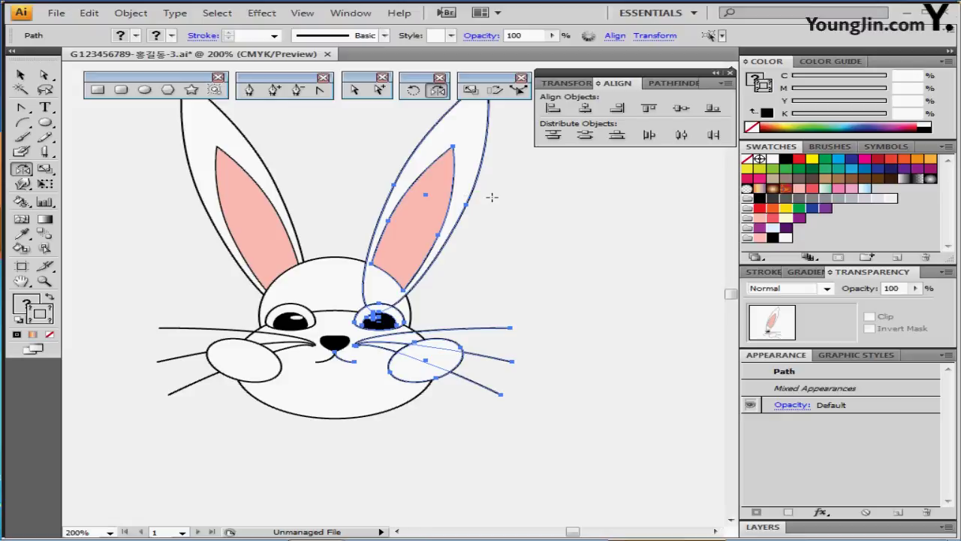
key("ctrl+shift+a")
key("v")
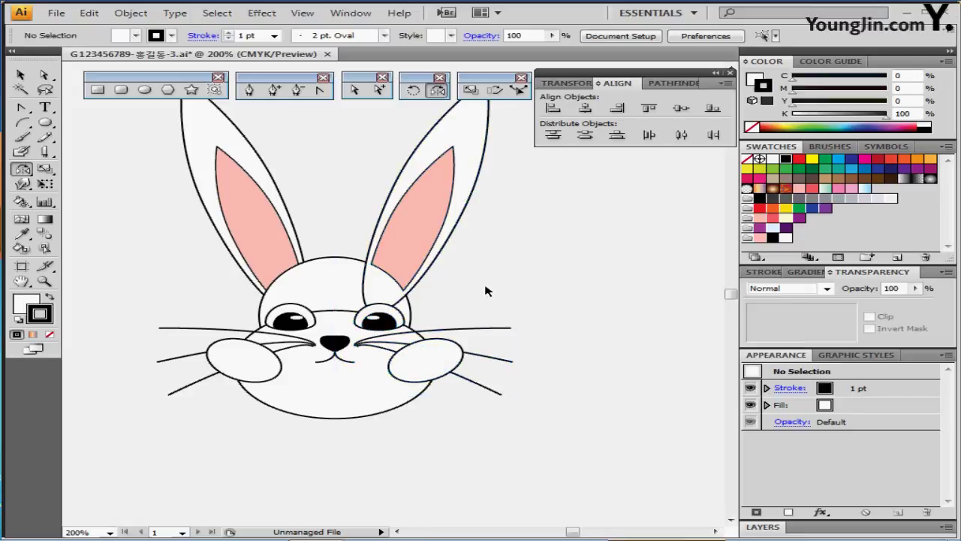
Unite the head circle, the muzzle ellipse and both outer ears into a single shape
left_click(328, 274)
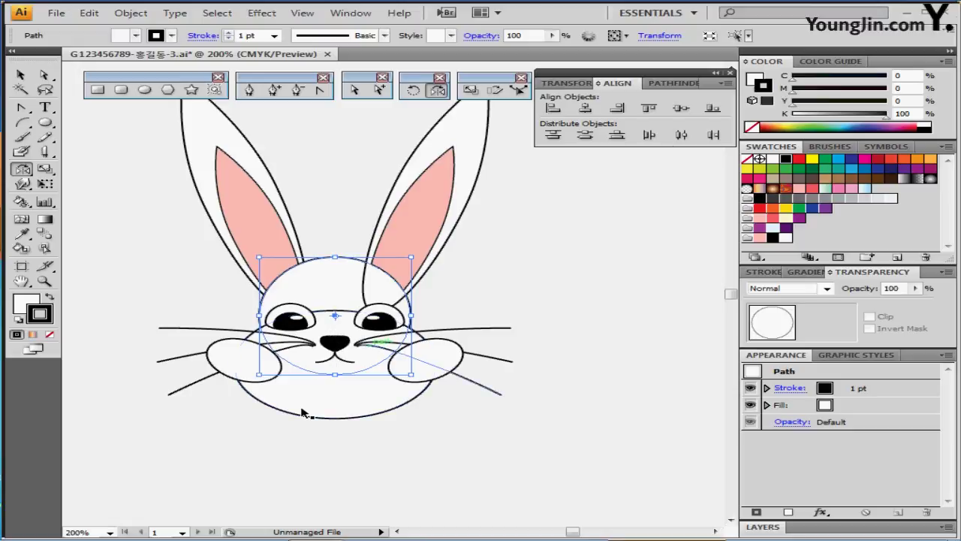
left_click(338, 404, "shift")
left_click(466, 133, "shift")
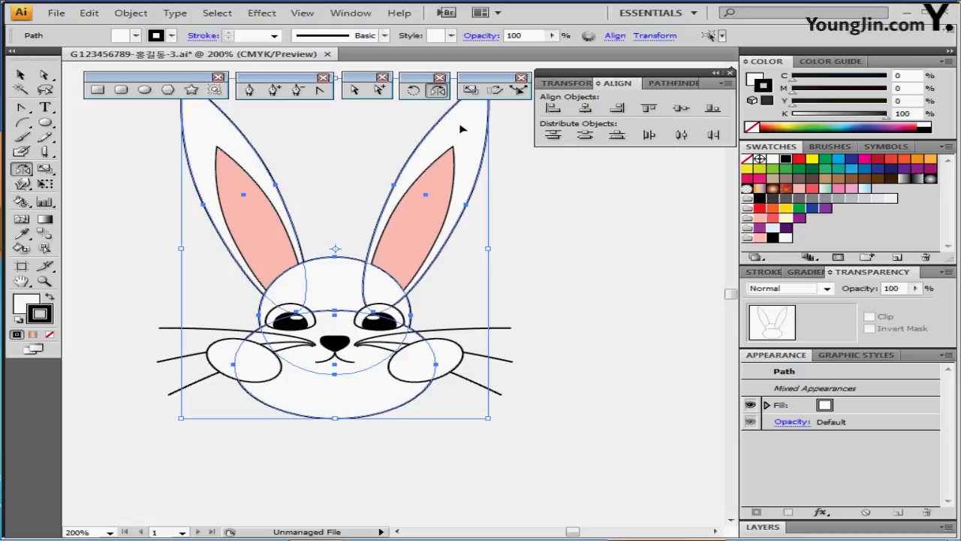
left_click(670, 82)
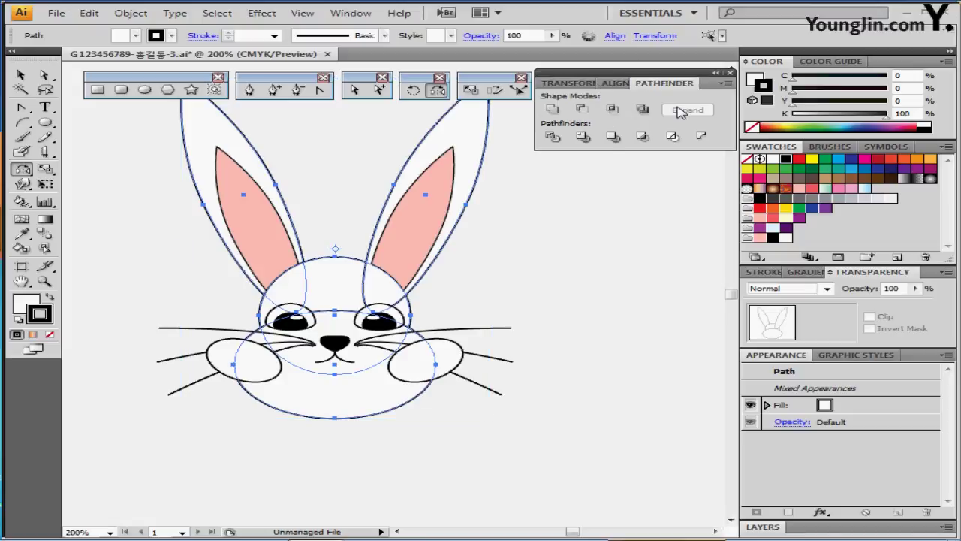
left_click(552, 109)
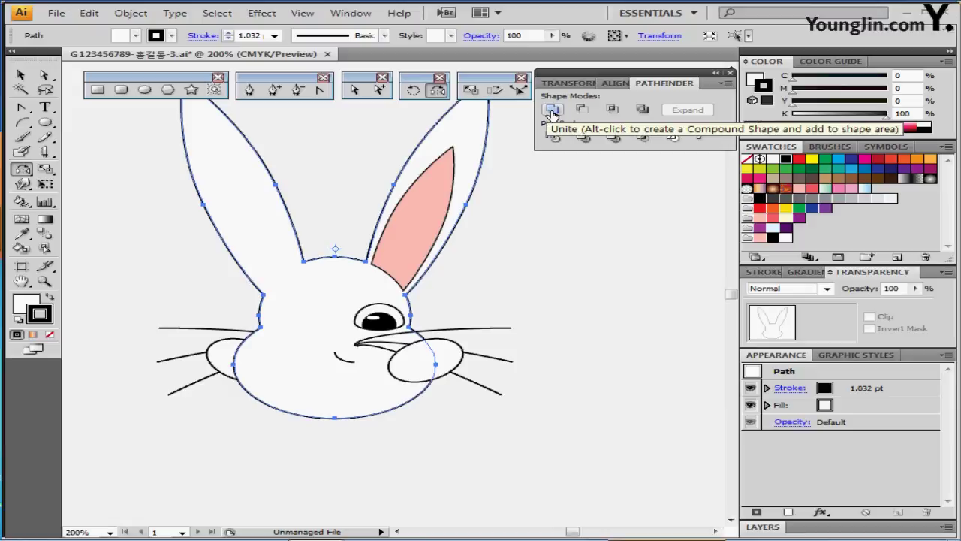
Send the united head shape to the back, behind the facial features and inner ears
left_click_drag(403, 232, 398, 250)
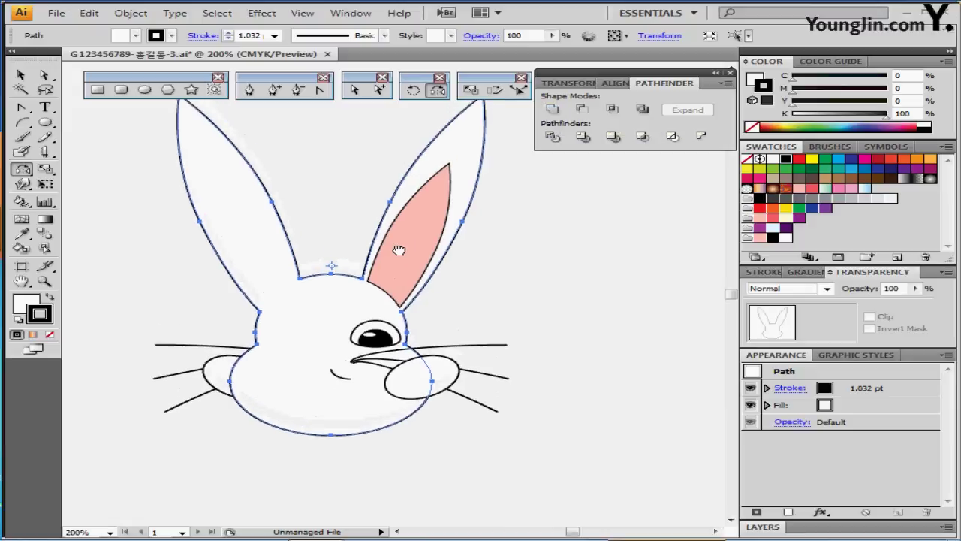
right_click(359, 210)
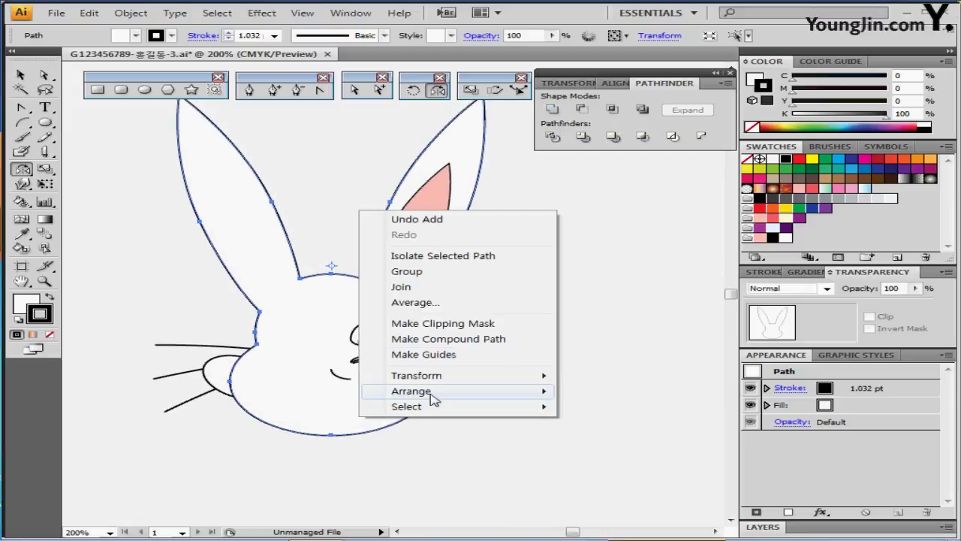
mouse_move(455, 398)
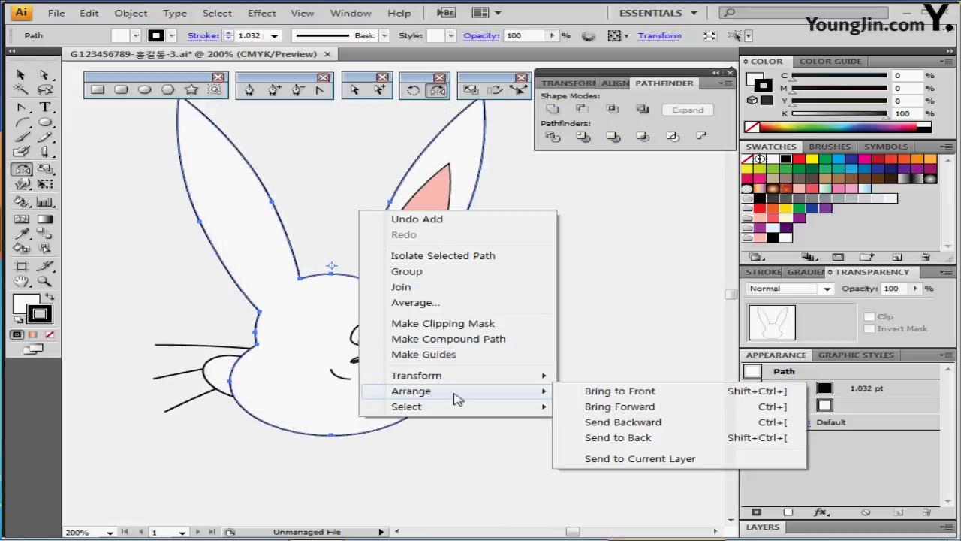
left_click(620, 437)
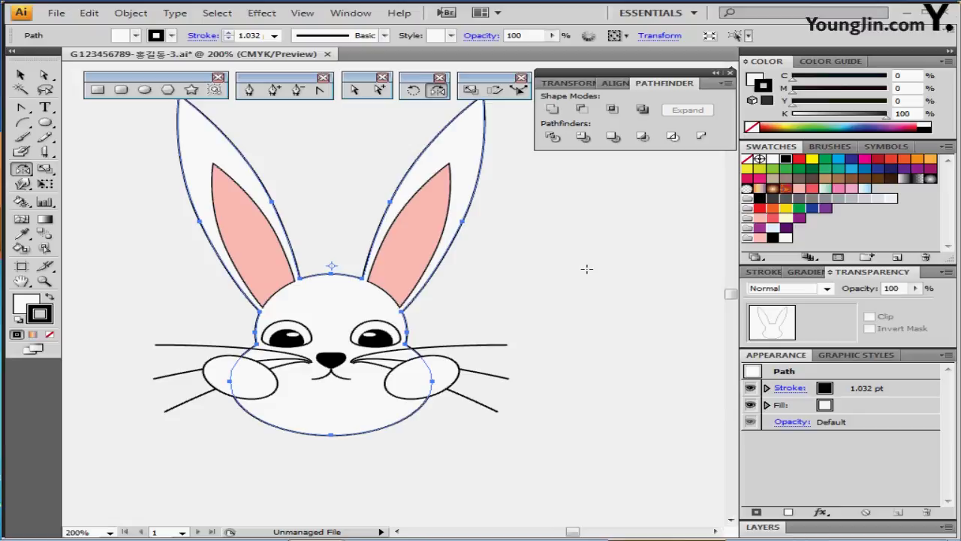
Apply the Tapered Stroke brush at 0.25 pt to the head outline, both pink inner ears and both cheeks
key("ctrl")
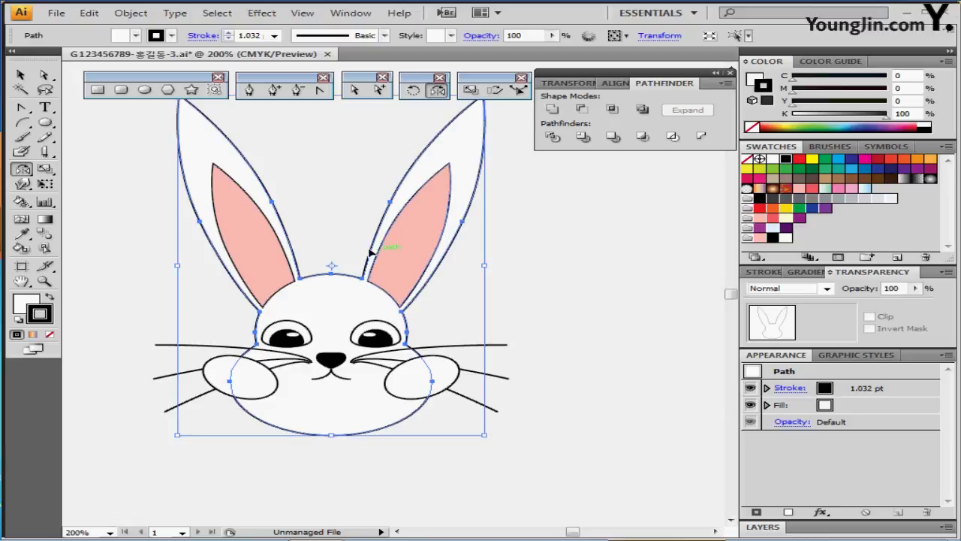
left_click(255, 253, "ctrl+shift")
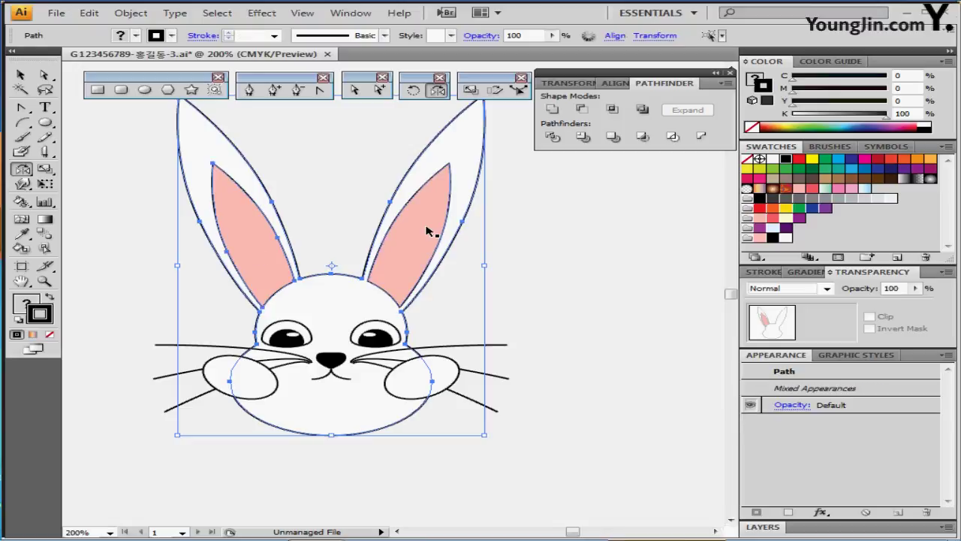
left_click(425, 227, "ctrl+shift")
left_click(225, 389, "ctrl+shift")
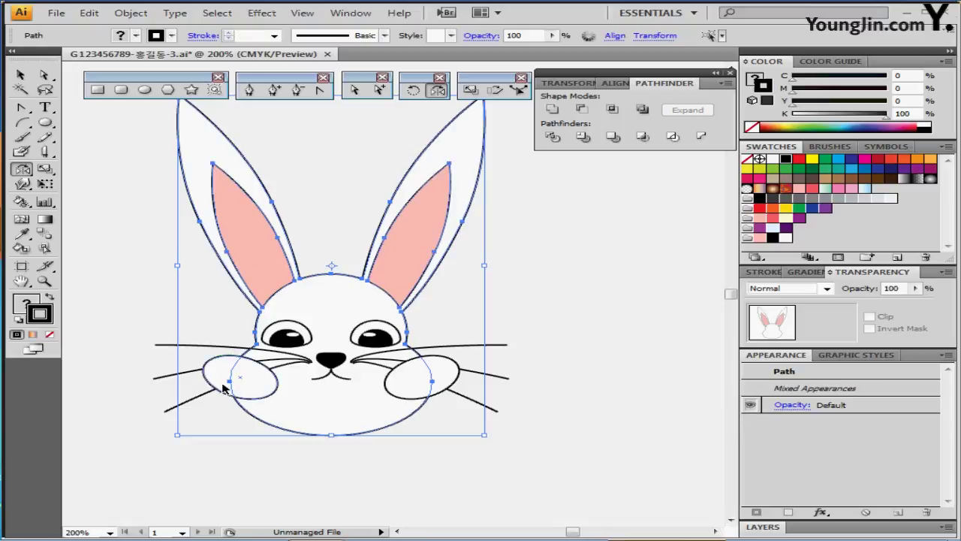
left_click(443, 387, "ctrl+shift")
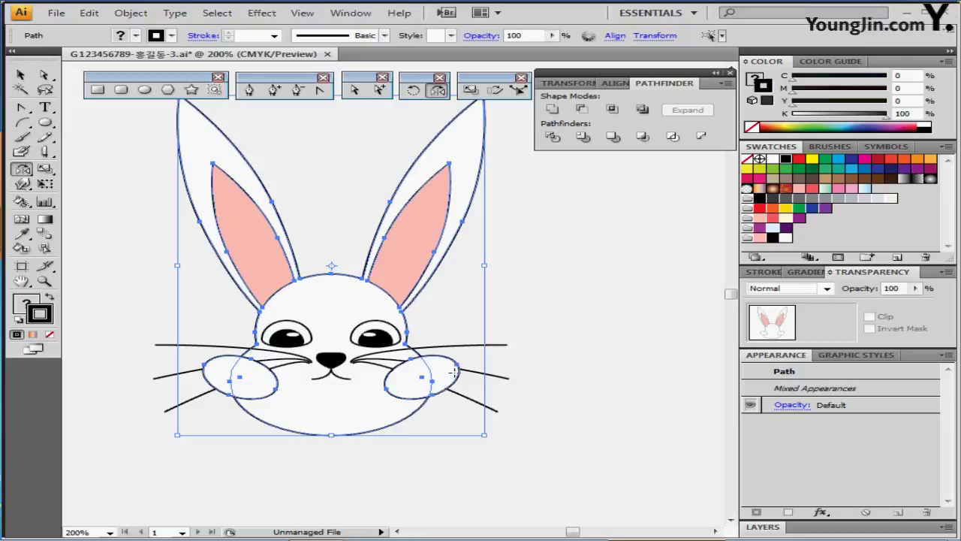
key("ctrl+shift+b")
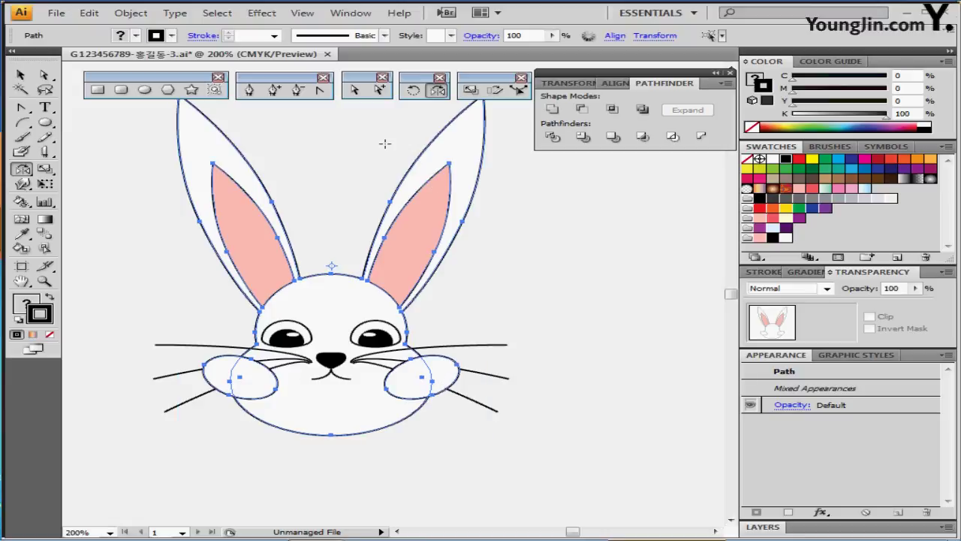
left_click(383, 37)
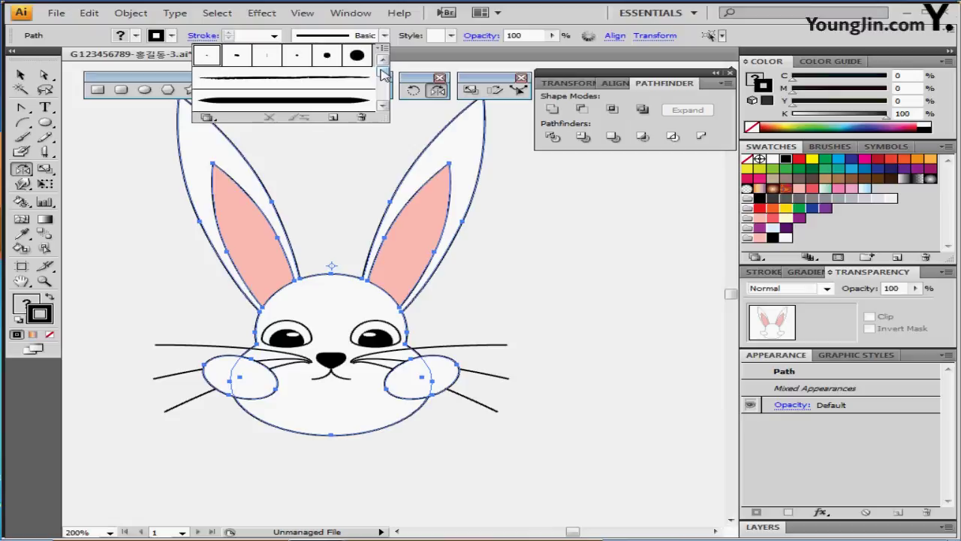
left_click(263, 100)
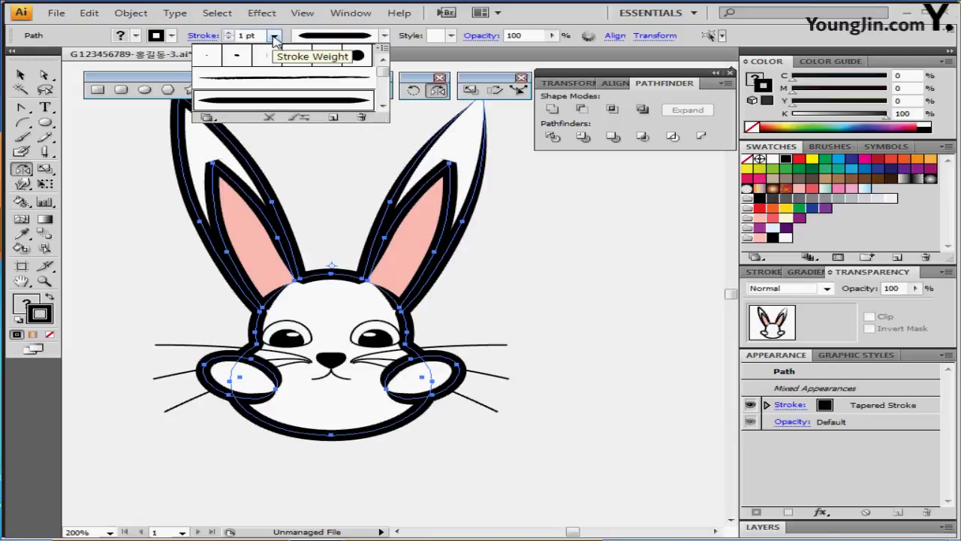
left_click(275, 36)
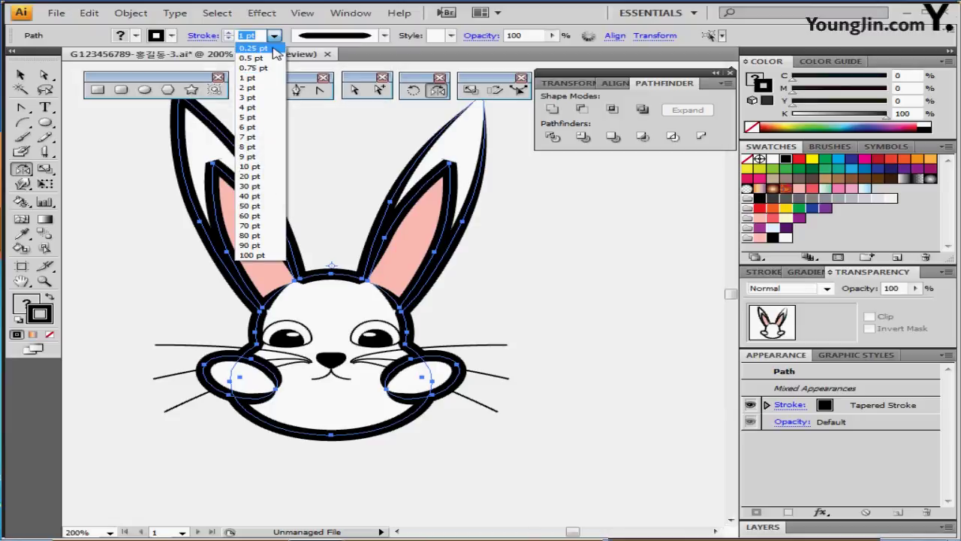
left_click(275, 48)
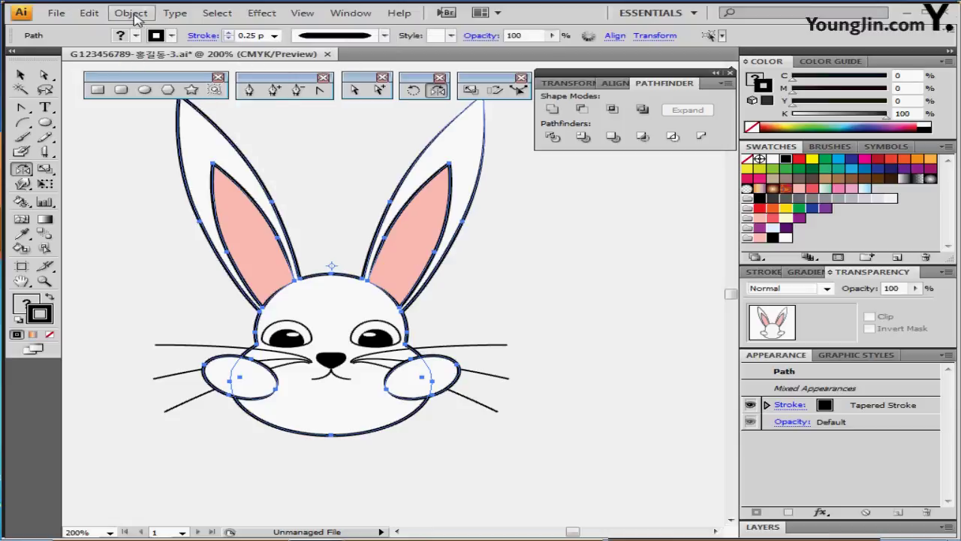
Expand the appearance of the brushed outlines and deselect them
left_click(132, 13)
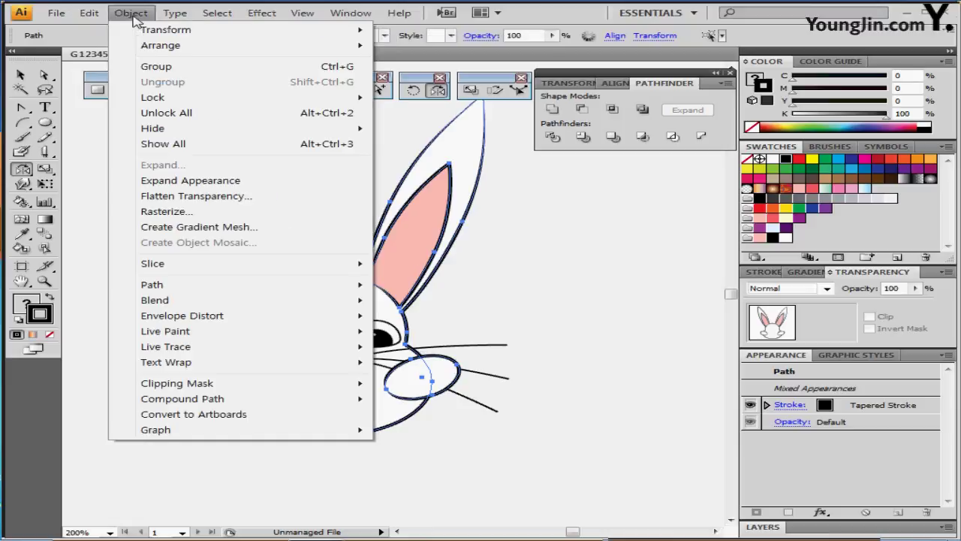
left_click(191, 183)
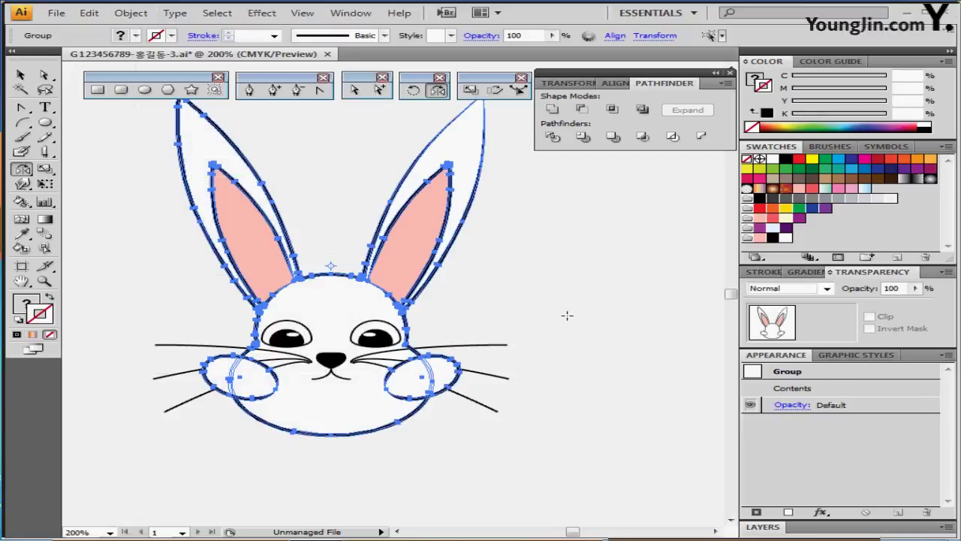
key("ctrl+shift+a")
Load the Decorative_Banners and Seals brush library, choose the Banner 2 brush and activate the Line Segment tool
key("ctrl+minus")
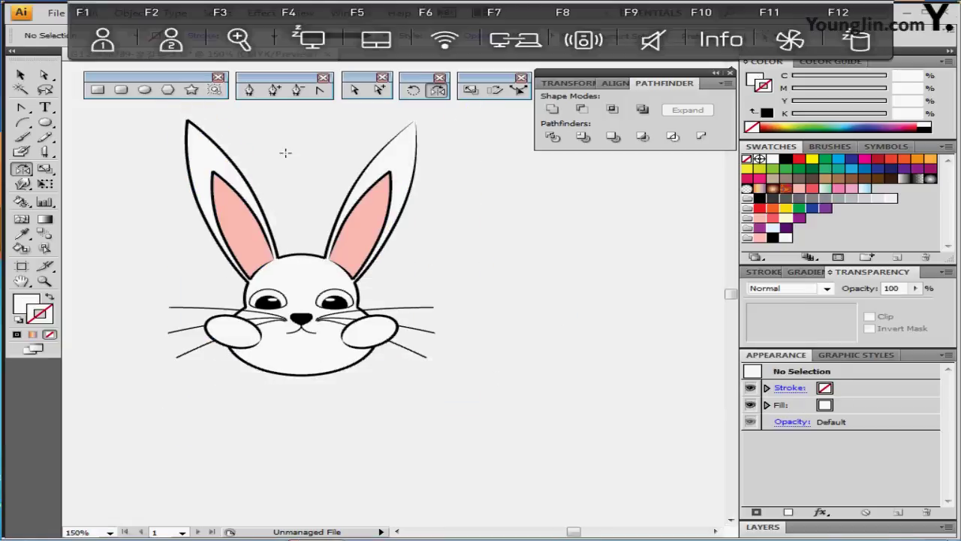
left_click(25, 124)
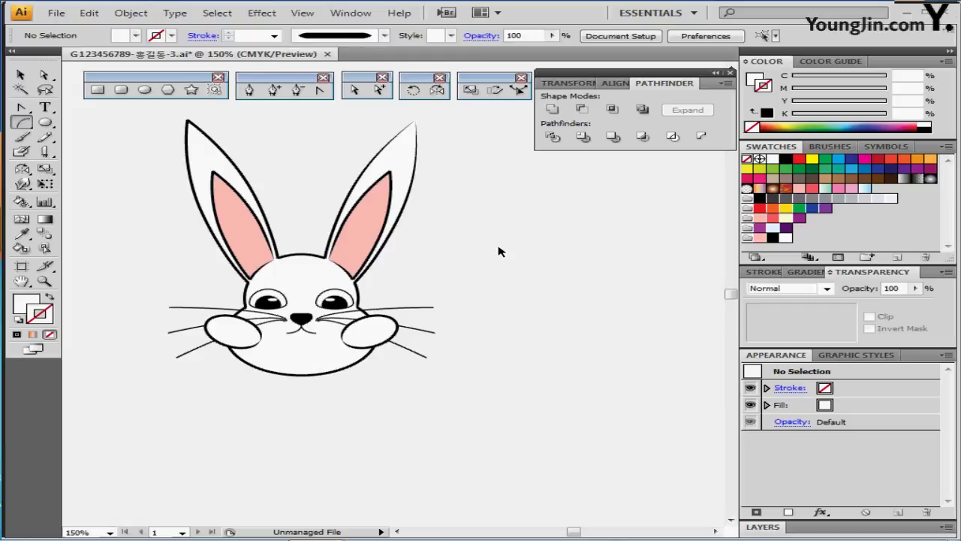
left_click(384, 36)
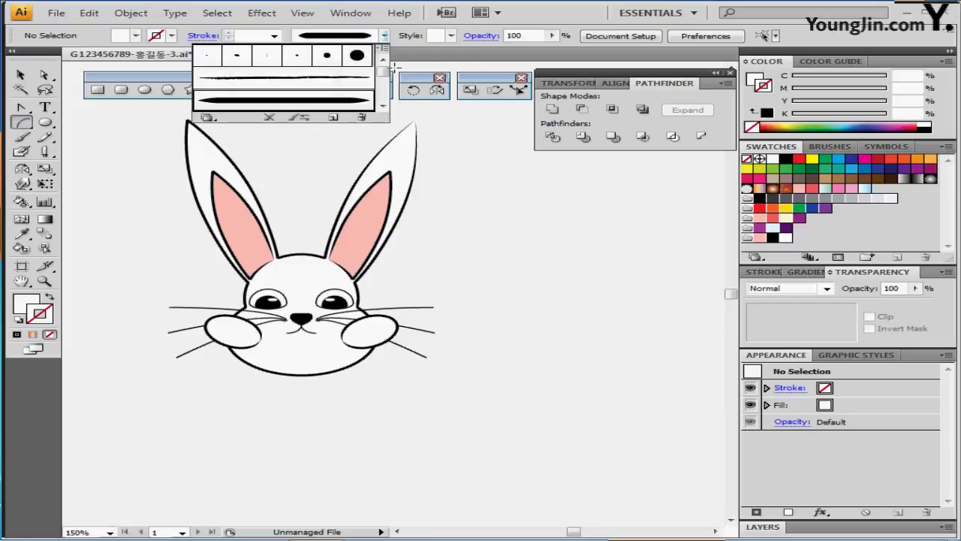
left_click(211, 119)
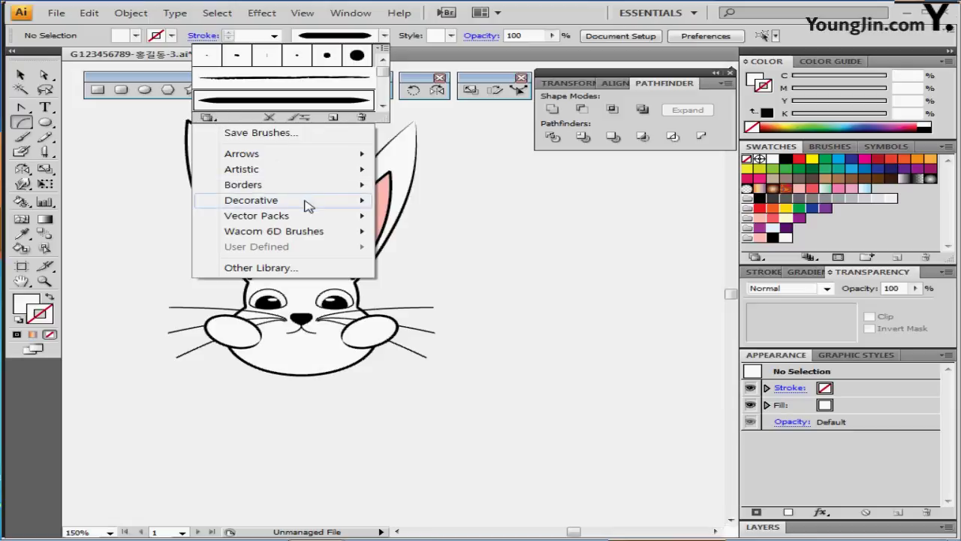
mouse_move(308, 206)
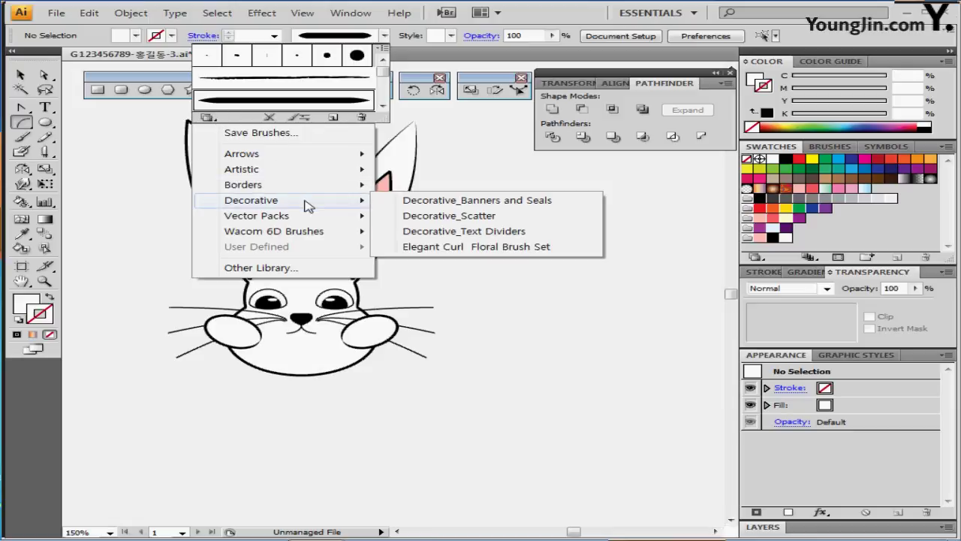
left_click(417, 201)
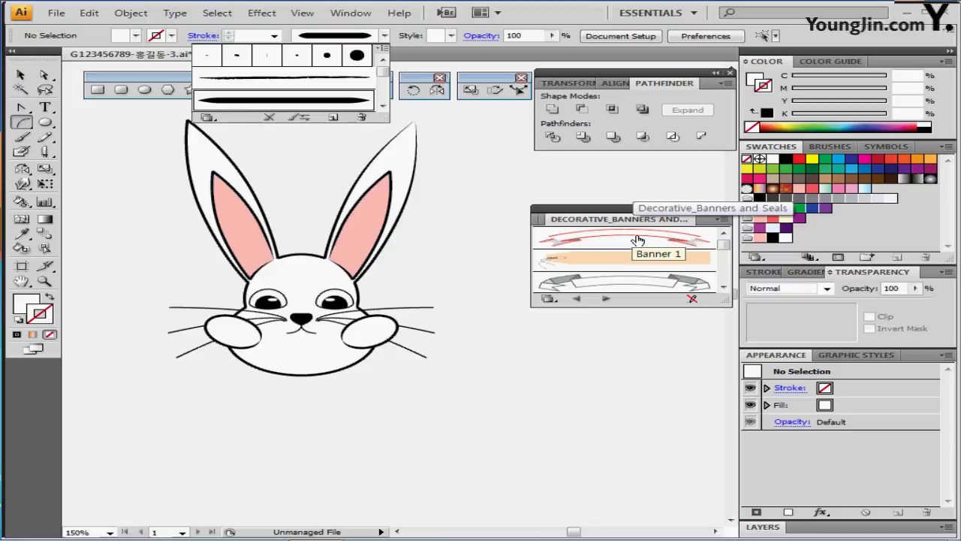
left_click(637, 240)
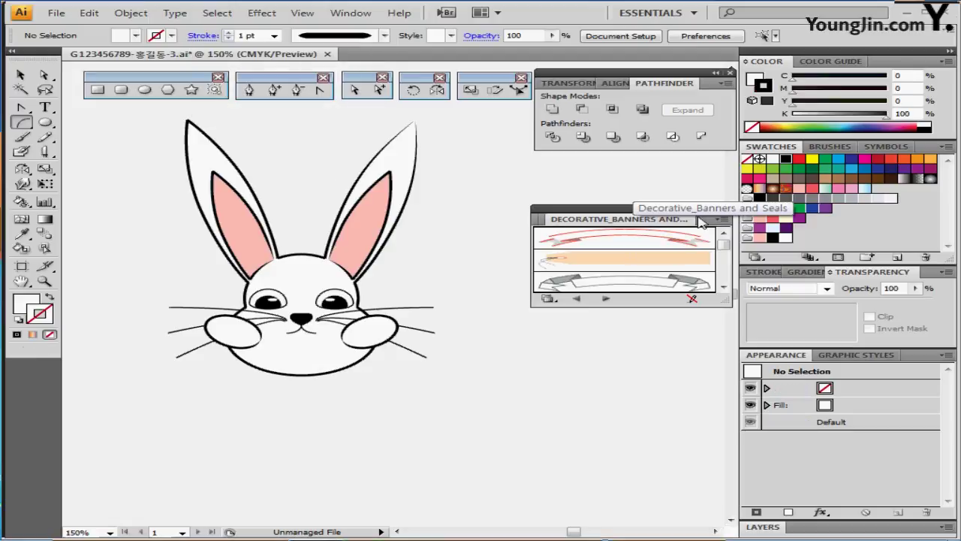
left_click(727, 209)
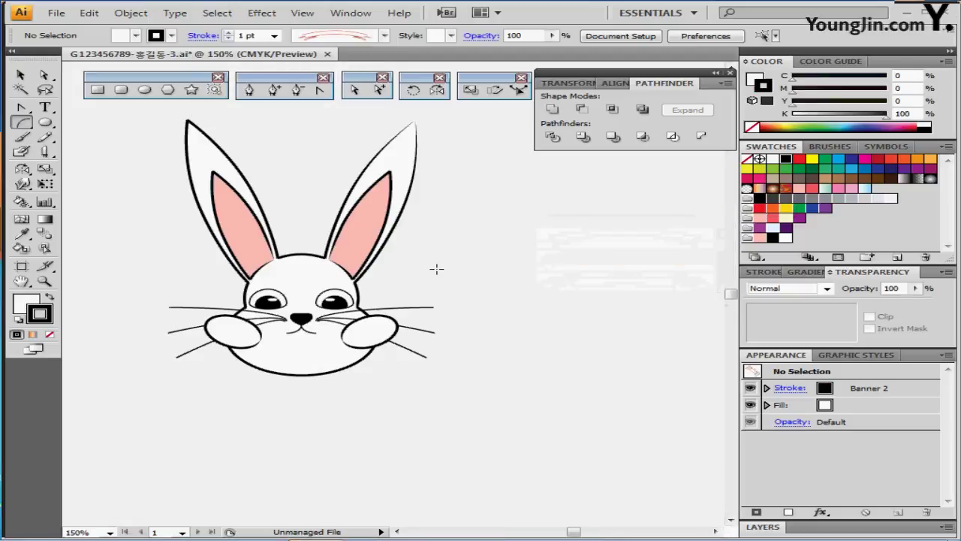
scroll(376, 359, "down", 1)
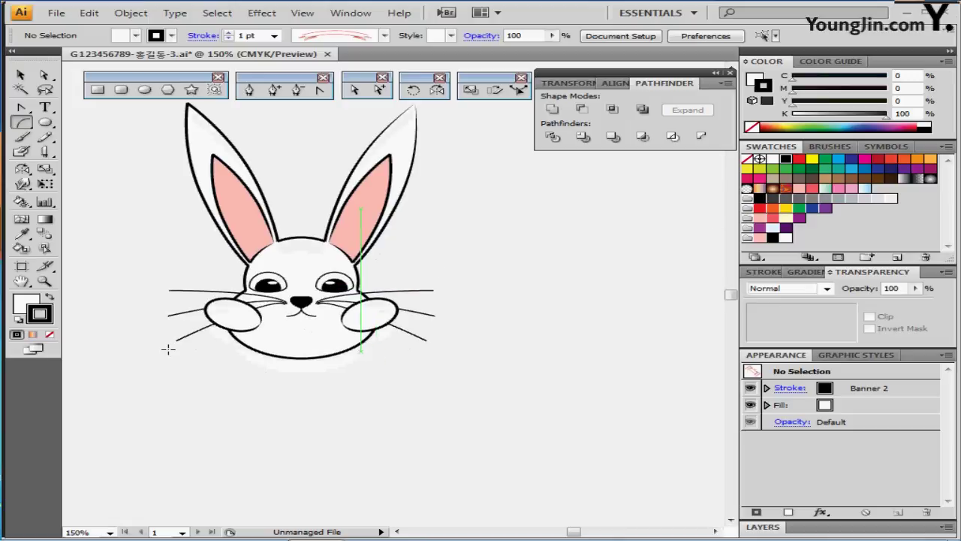
left_click(22, 122)
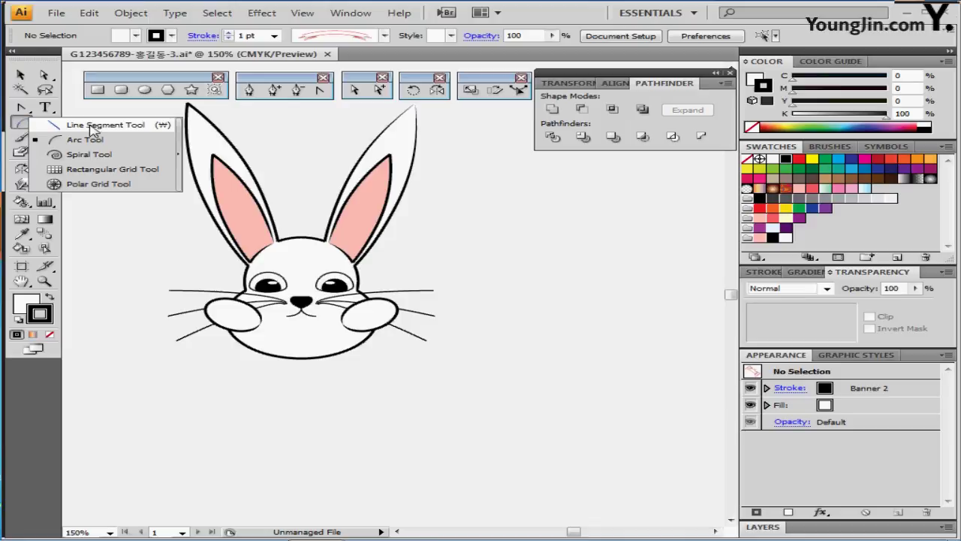
left_click(93, 126)
Try to draw a horizontal Banner 2 line from left to right across the rabbit's face and undo it
left_click_drag(273, 382, 342, 365)
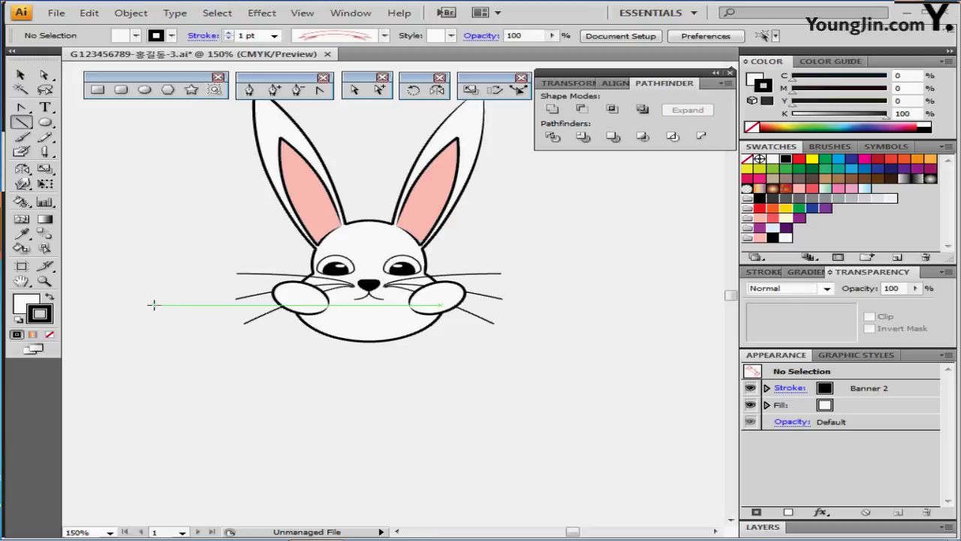
left_click_drag(575, 299, 588, 299)
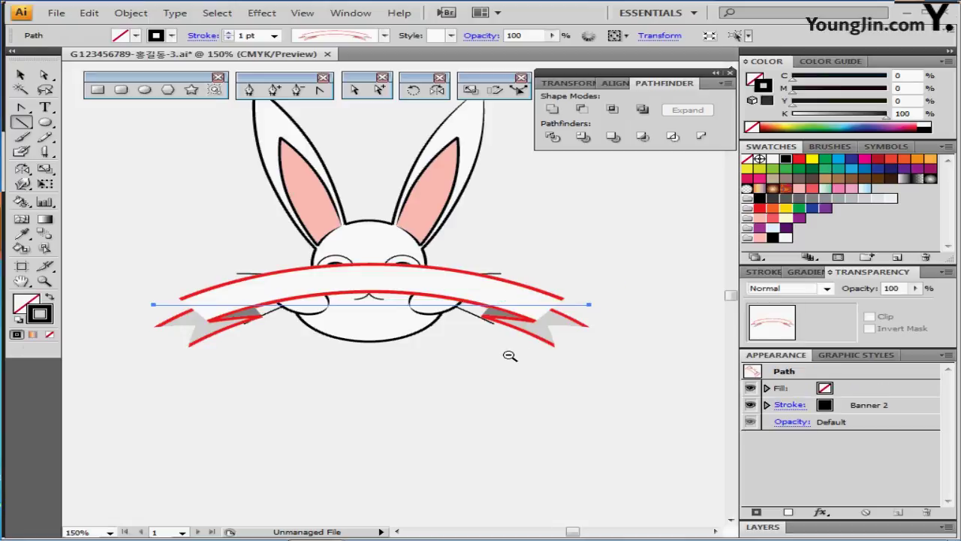
key("ctrl+minus")
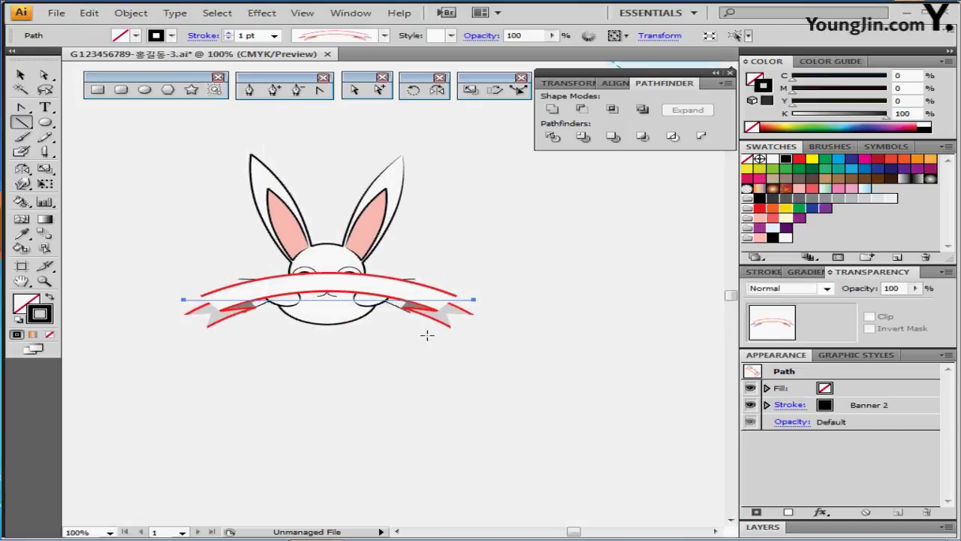
key("ctrl+z")
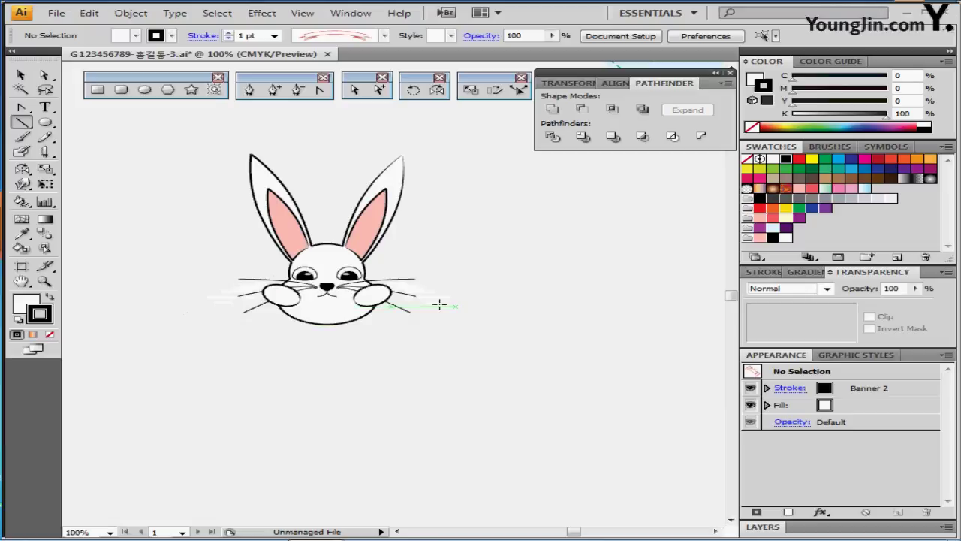
Draw a horizontal Banner 2 line from right to left across the lower face with a 2 pt stroke, and centre it on the muzzle
left_click_drag(473, 305, 159, 304)
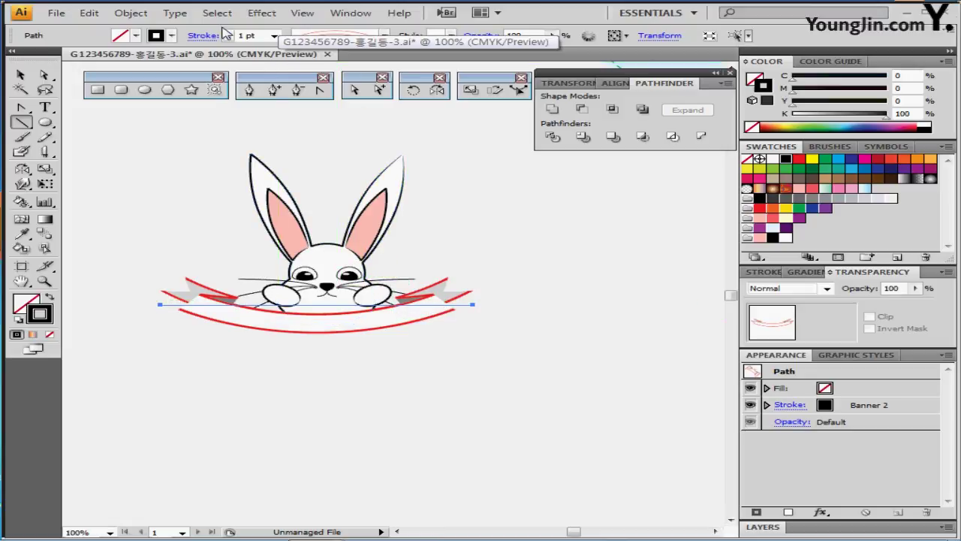
left_click(227, 32)
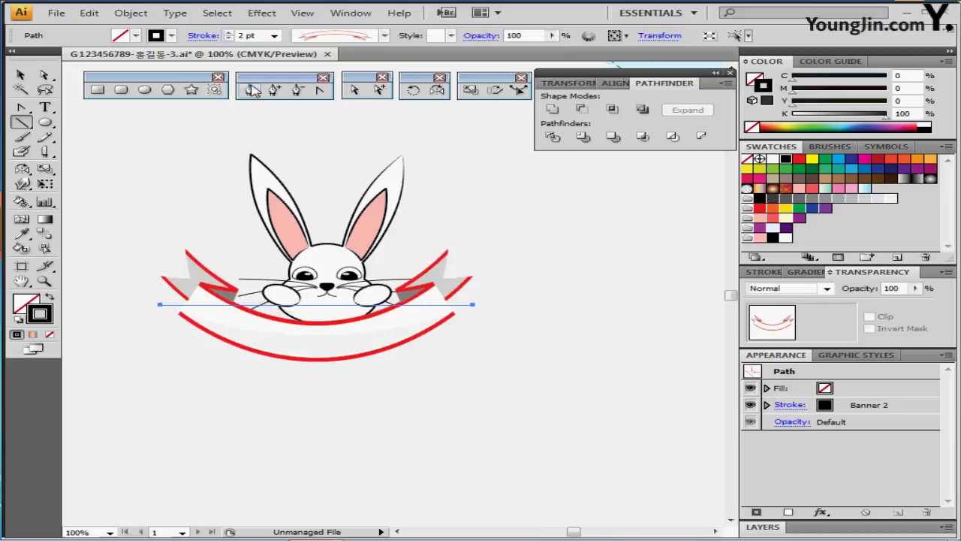
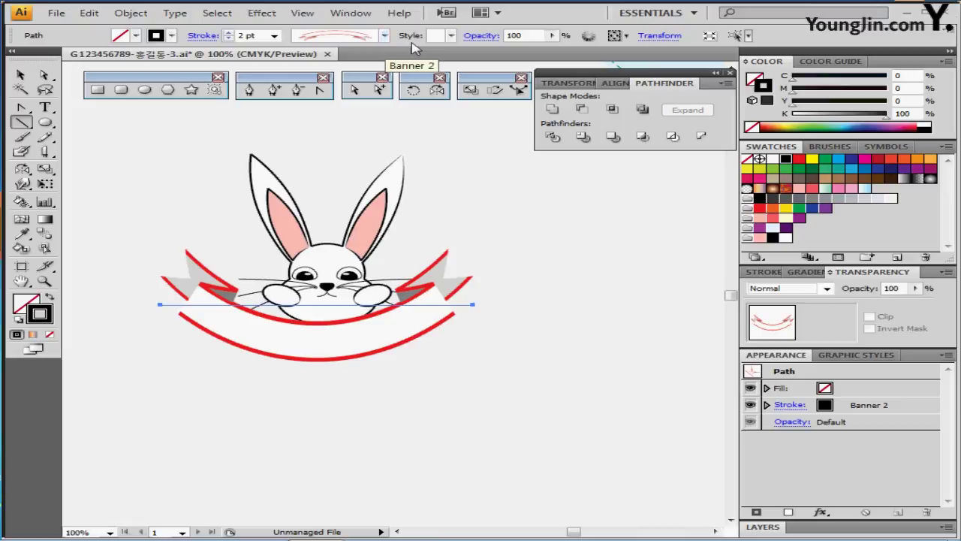
mouse_move(415, 316)
left_mouse_down()
mouse_move(434, 321)
mouse_move(431, 301)
left_mouse_up()
left_click(375, 361)
Bring both white cheek ovals to the front so they overlap the banner's upper edge
left_click(279, 292)
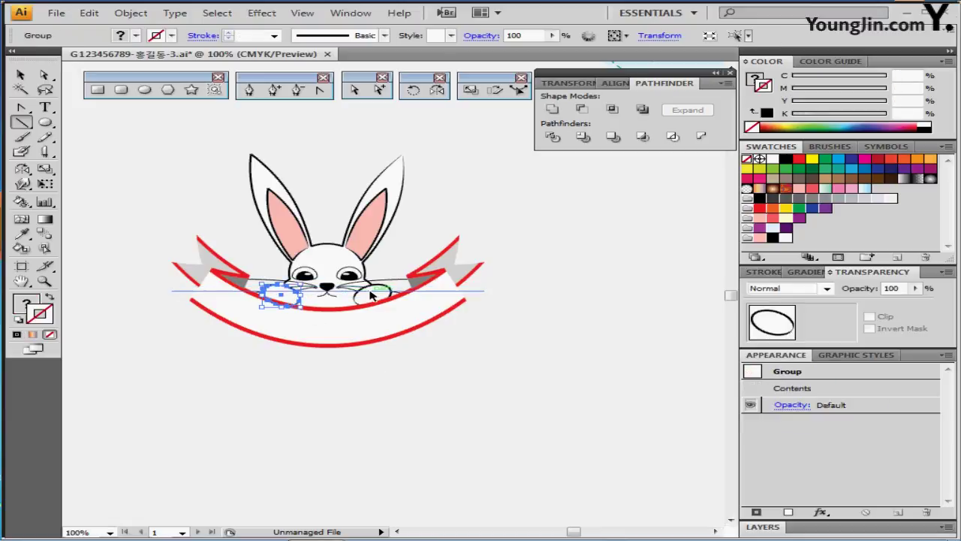
left_click(379, 293, "shift")
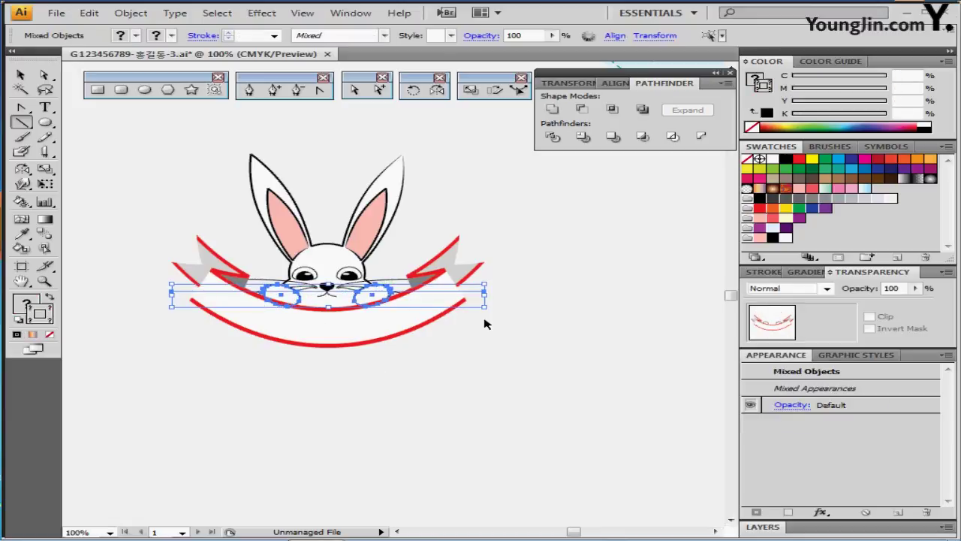
left_click(468, 290, "shift")
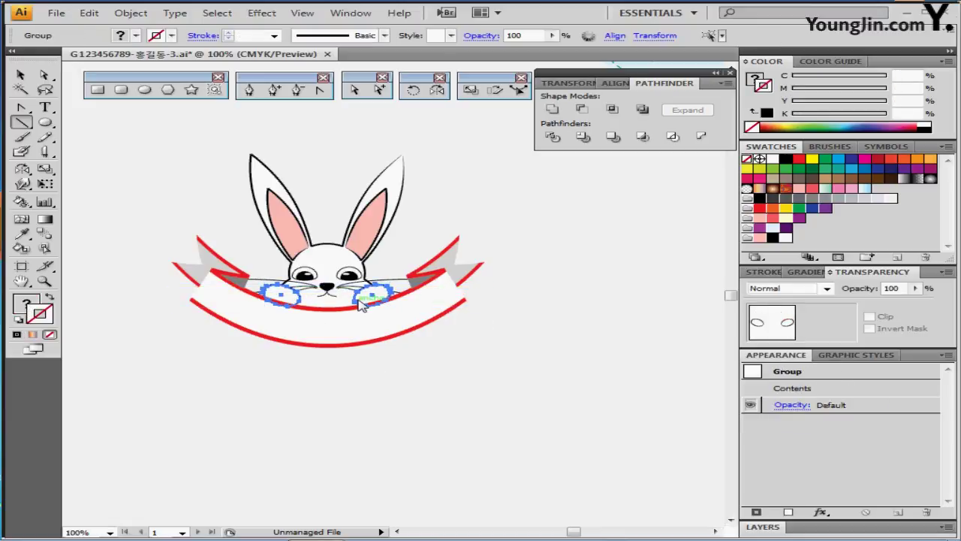
right_click(358, 301)
mouse_move(465, 397)
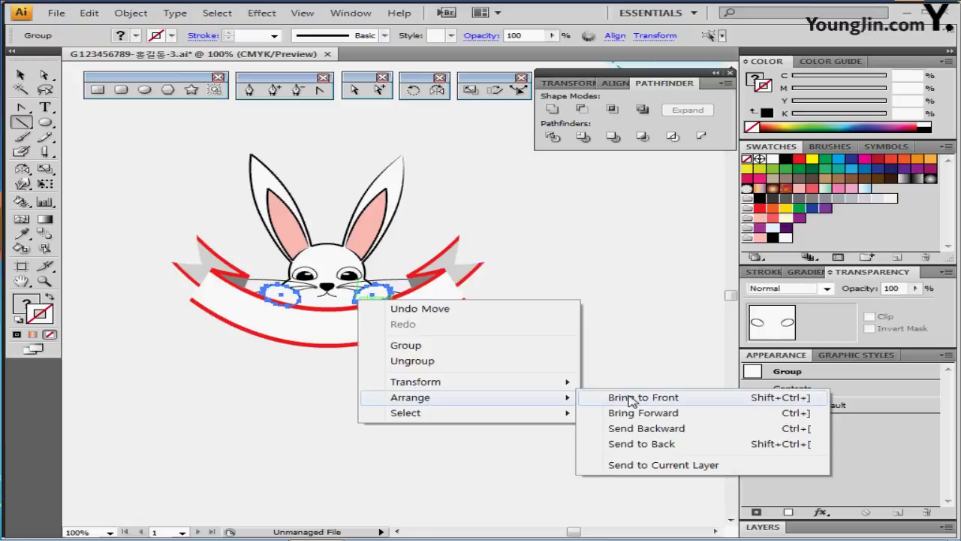
left_click(631, 399)
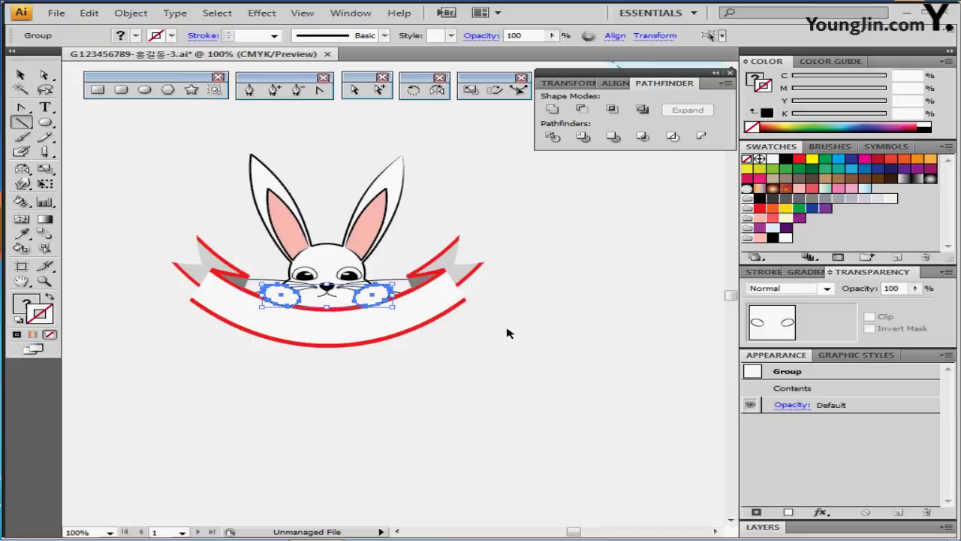
left_click(508, 332)
Nudge the banner up slightly beneath the two white ovals and deselect it
left_click(458, 301)
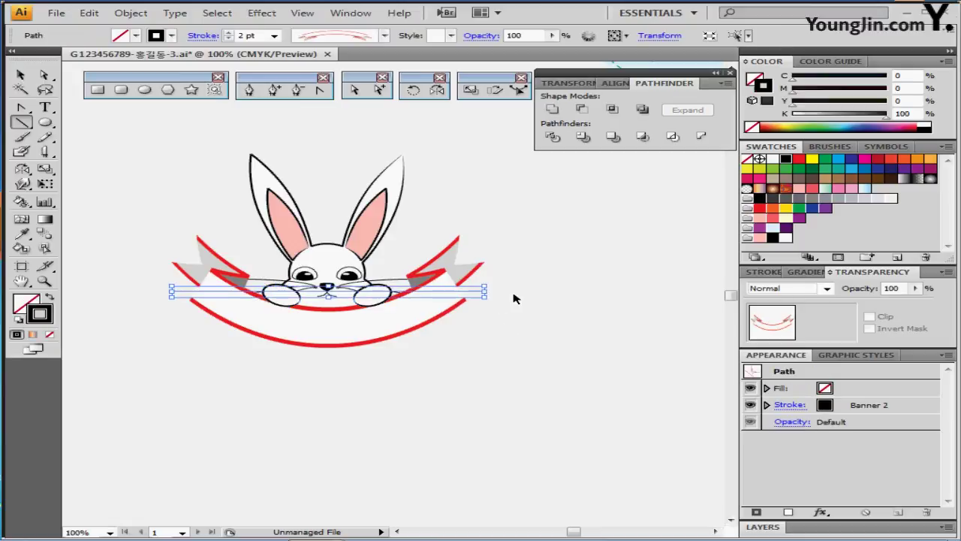
left_click(512, 383)
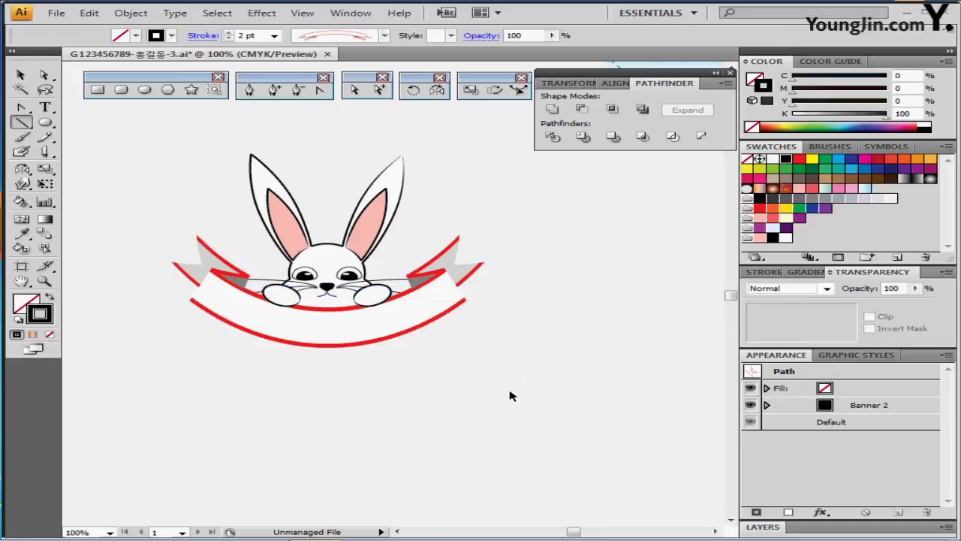
left_click(446, 337)
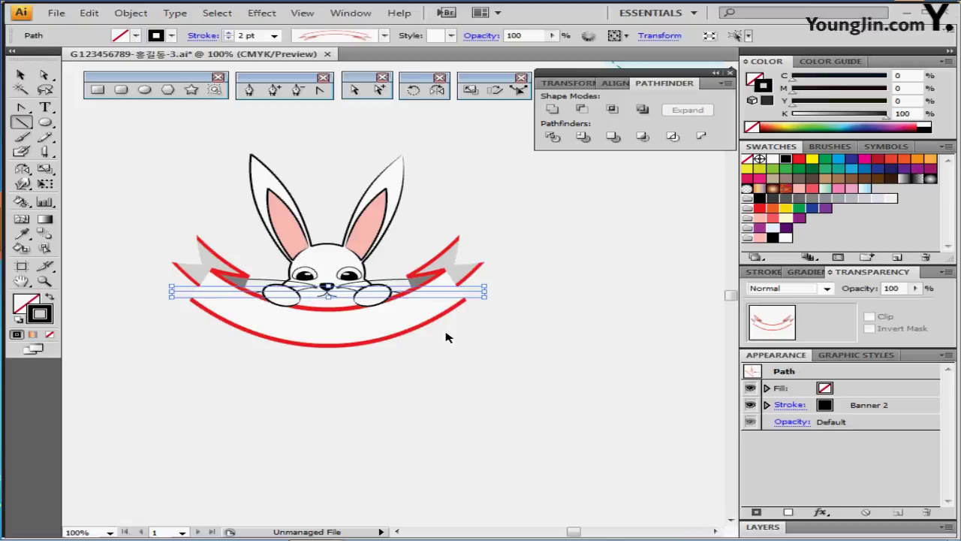
key("Up")
key("Up")
key("Up")
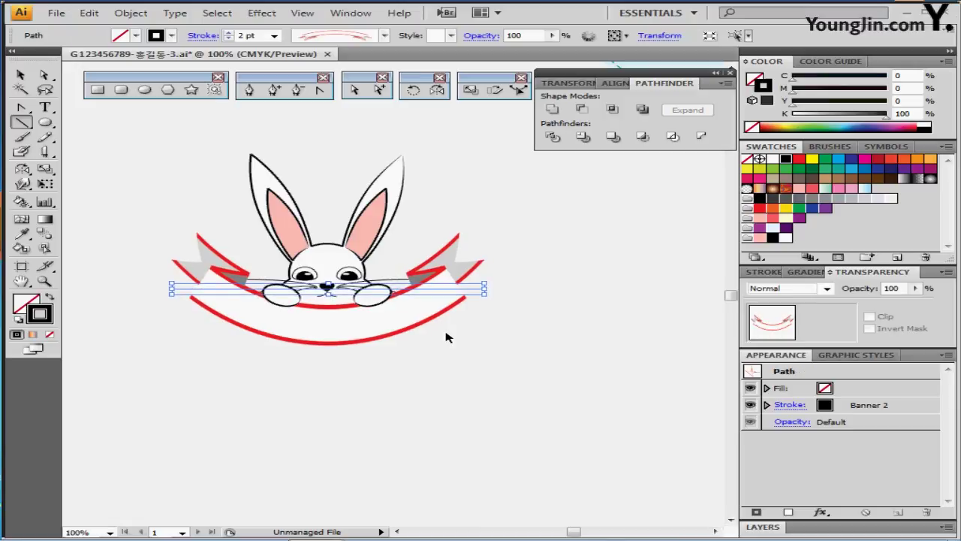
left_click(454, 405)
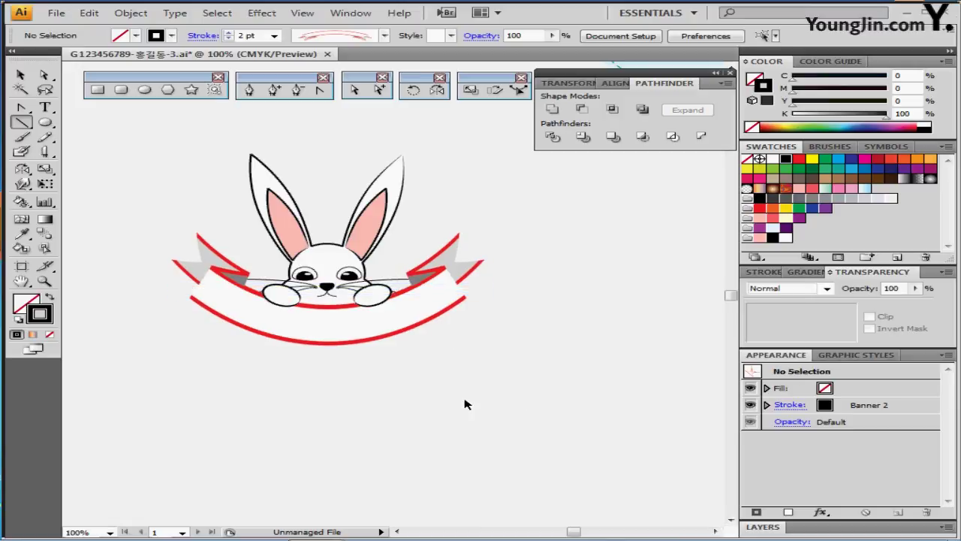
Group the rabbit with its banner and move the group onto the purple poster, above the small cat silhouette
left_click_drag(456, 377, 208, 208)
key("ctrl+g")
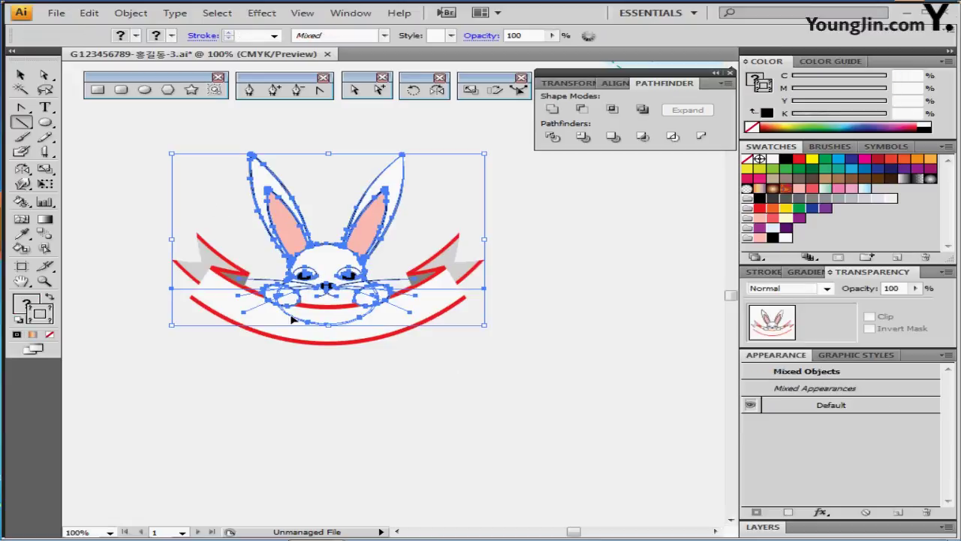
left_click(323, 332, "ctrl+alt")
left_click(323, 332, "ctrl+alt")
left_click(316, 275, "ctrl+alt")
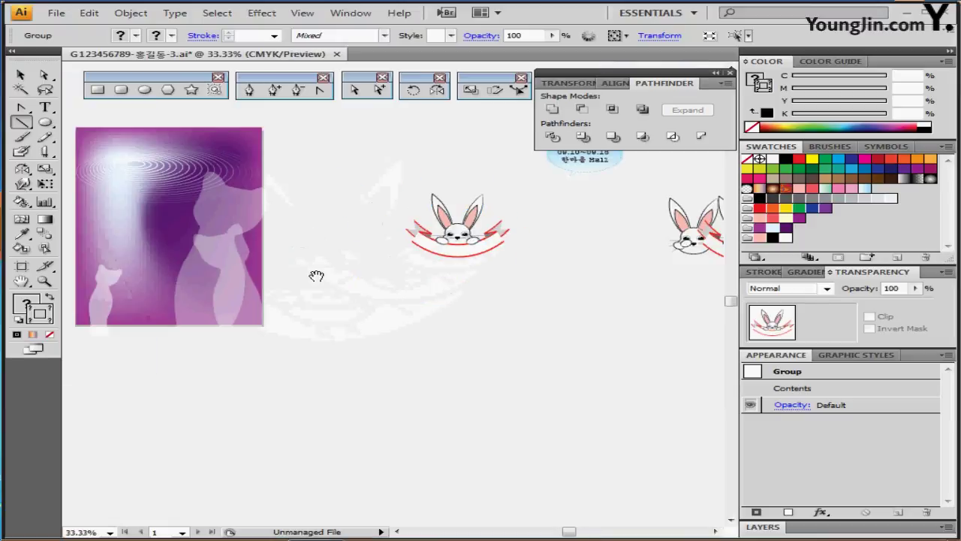
left_click_drag(316, 274, 471, 331)
left_click_drag(584, 289, 282, 309)
left_click(311, 318, "ctrl")
left_click(316, 316, "ctrl")
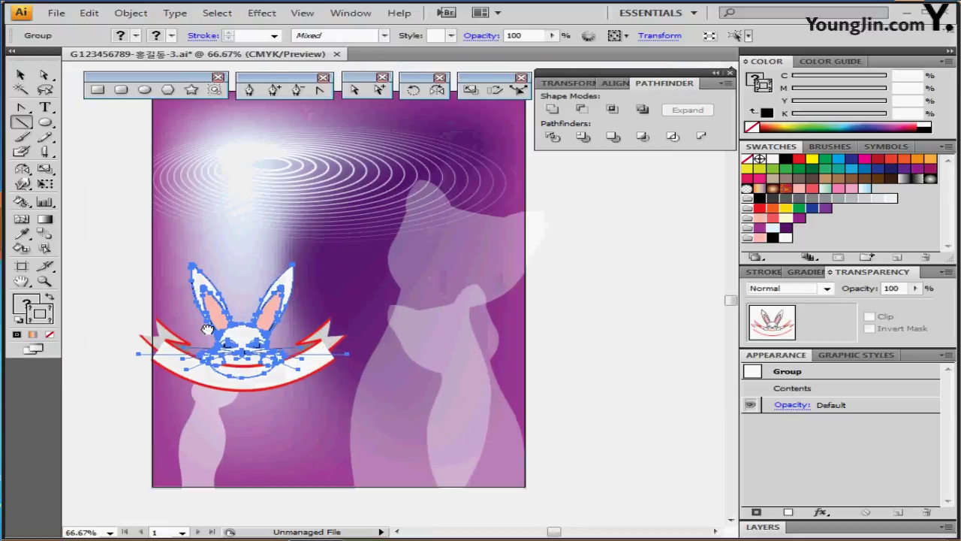
left_click_drag(245, 348, 263, 313)
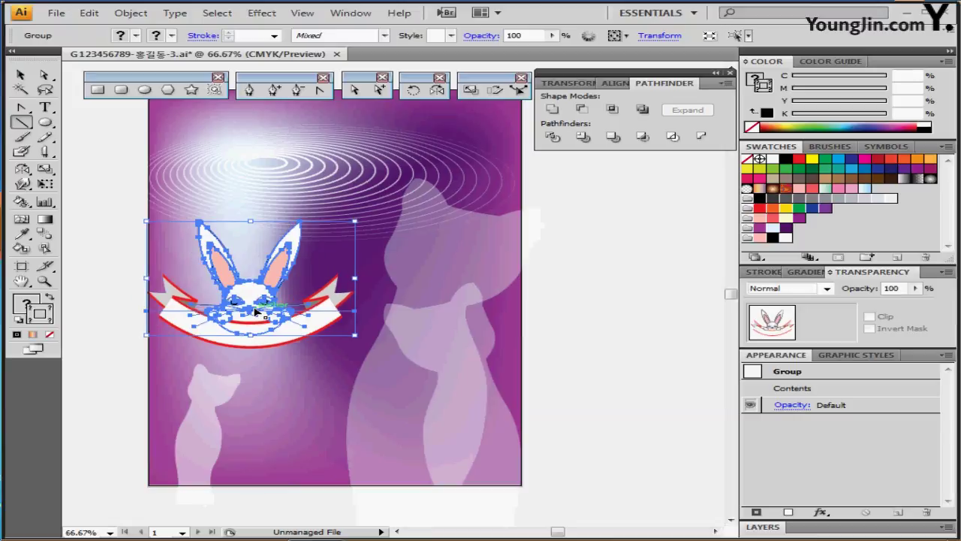
left_click(599, 315)
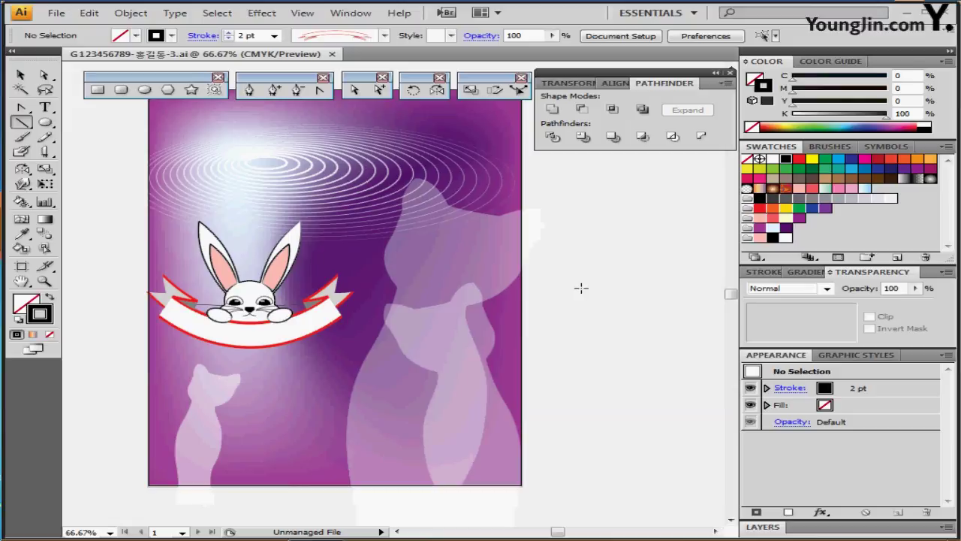
Add the text 반려동물축제 and position it on the white ribbon banner beneath the rabbit
key("space")
left_click_drag(500, 273, 407, 274)
left_click(327, 292, "ctrl")
left_click(331, 288, "ctrl")
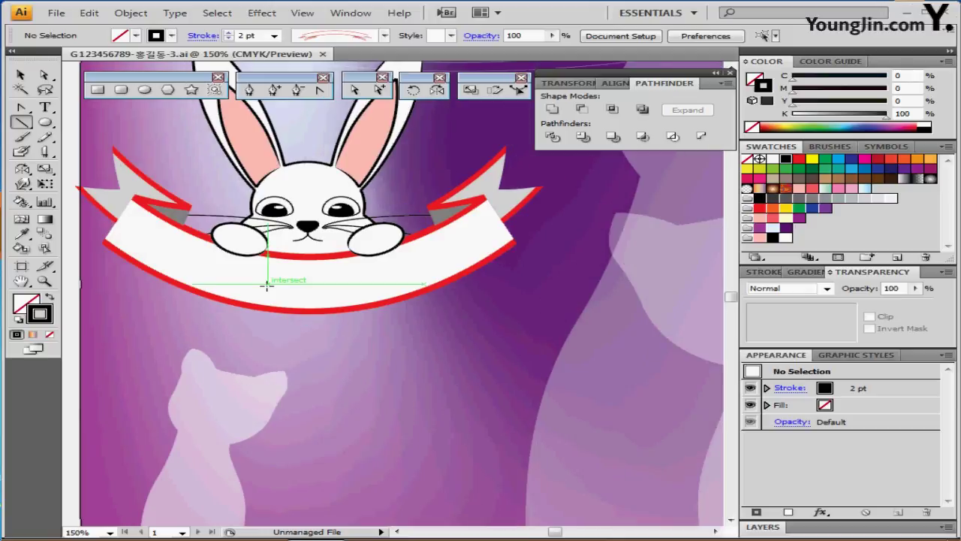
left_click(45, 109)
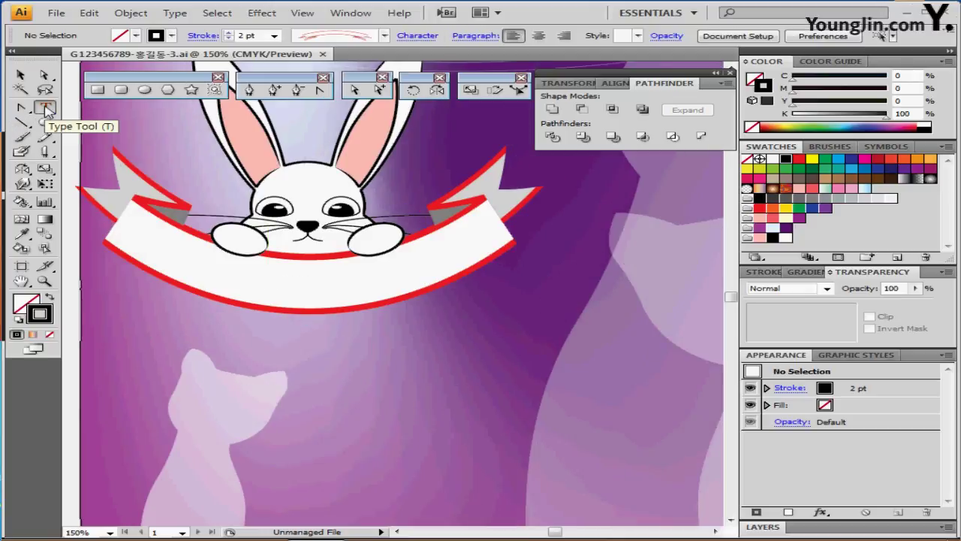
left_click(184, 264)
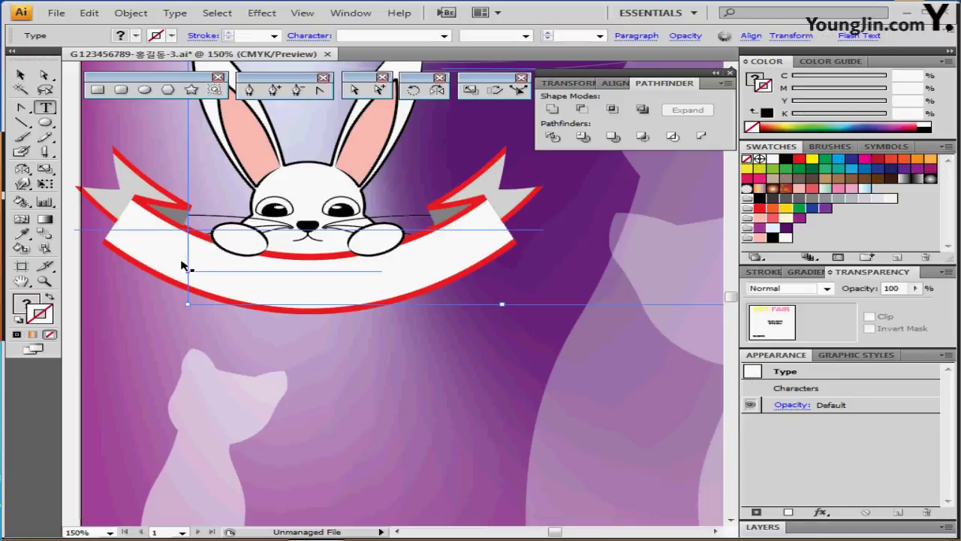
key("ctrl+z")
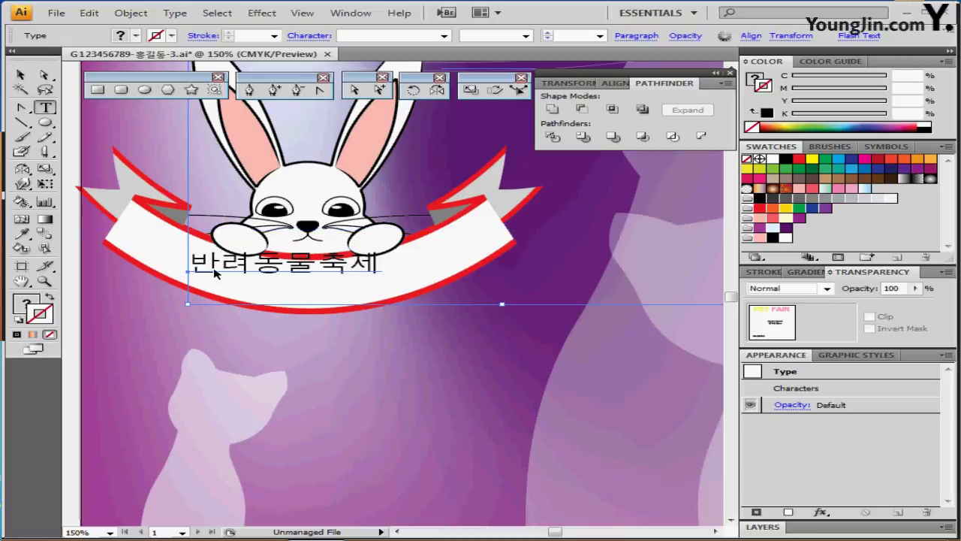
key("ctrl+shift+z")
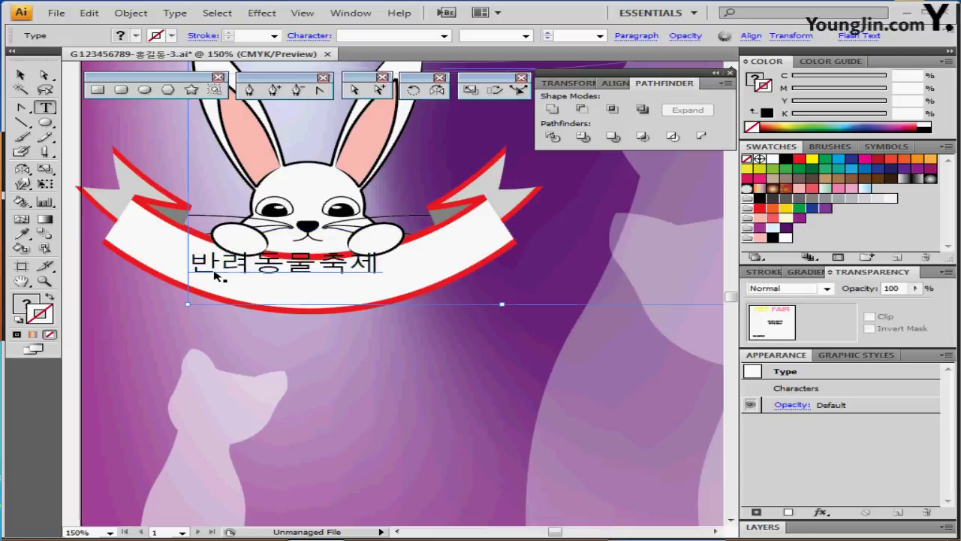
left_click(361, 317, "ctrl")
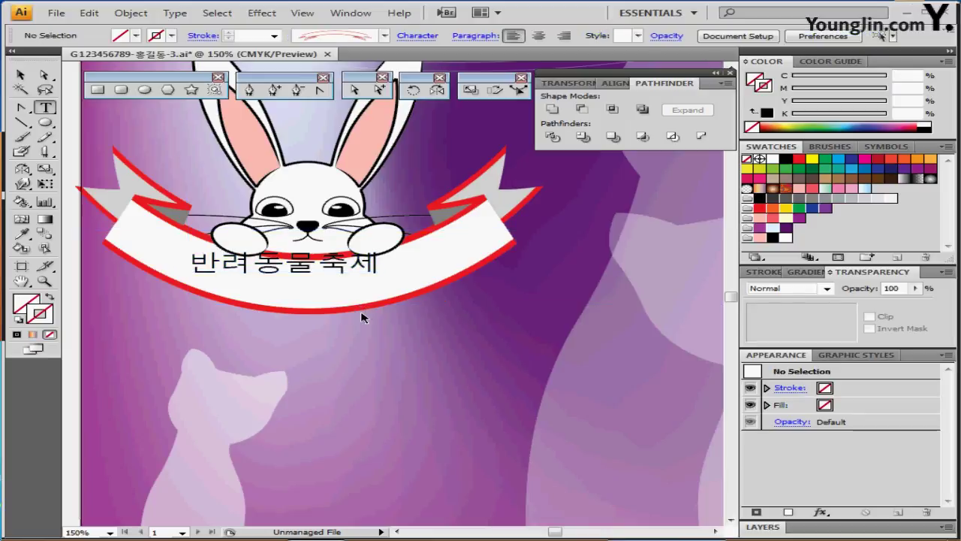
left_click_drag(305, 274, 331, 288)
Check the banner text's font, size and fill colour, and nudge the text slightly down on the banner
key("ctrl+t")
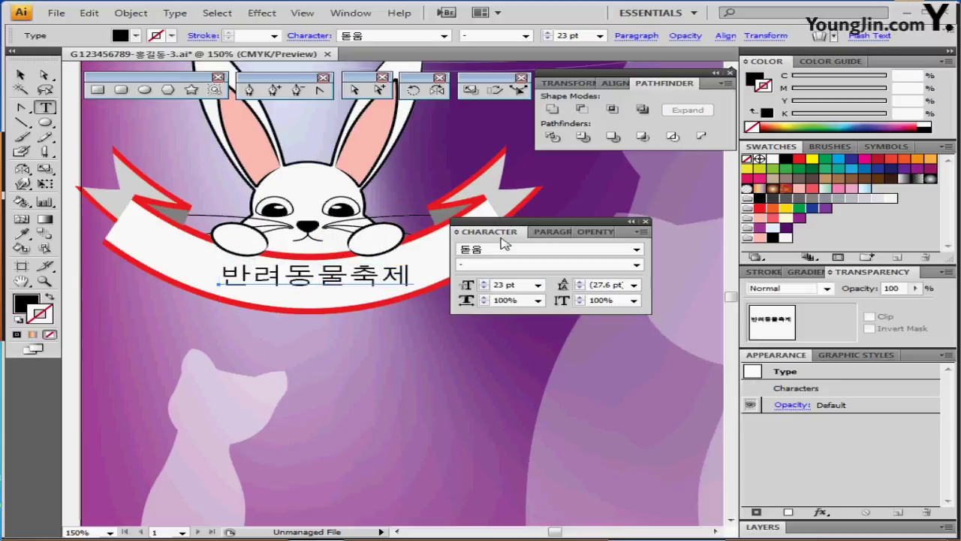
left_click_drag(501, 238, 527, 237)
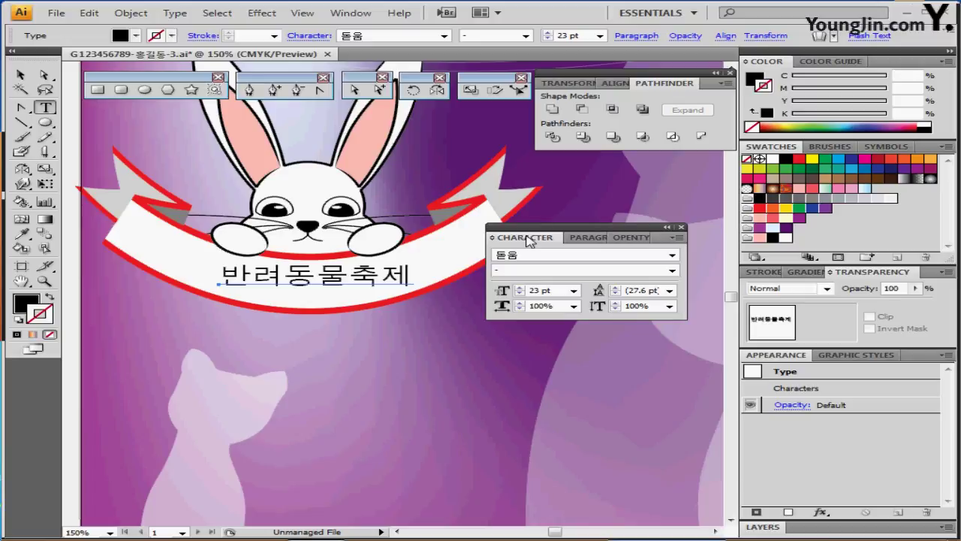
left_click(544, 256)
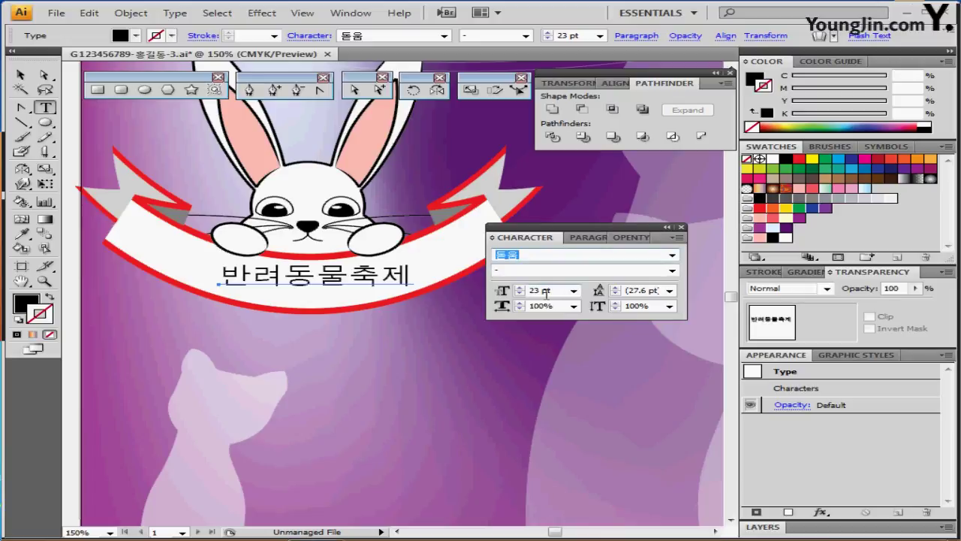
left_click(553, 291)
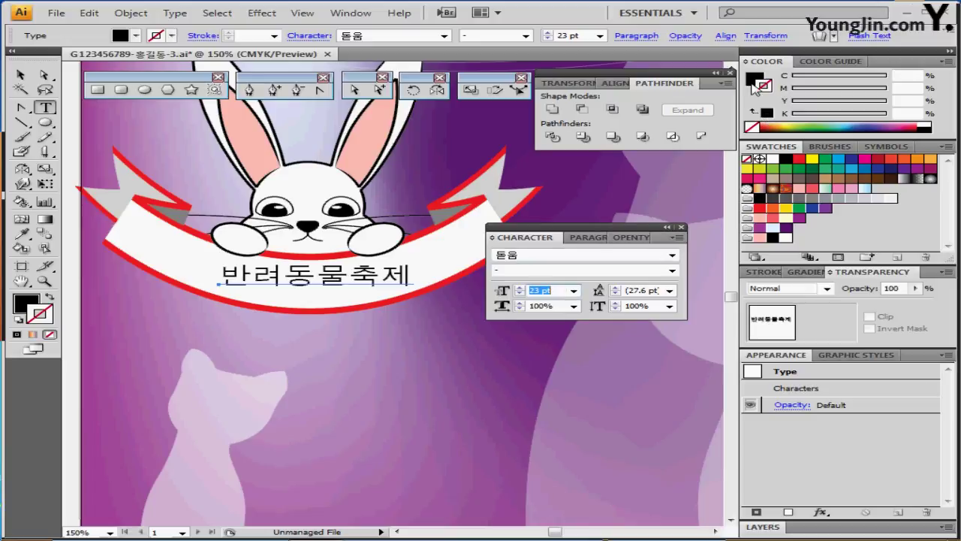
left_click(754, 84)
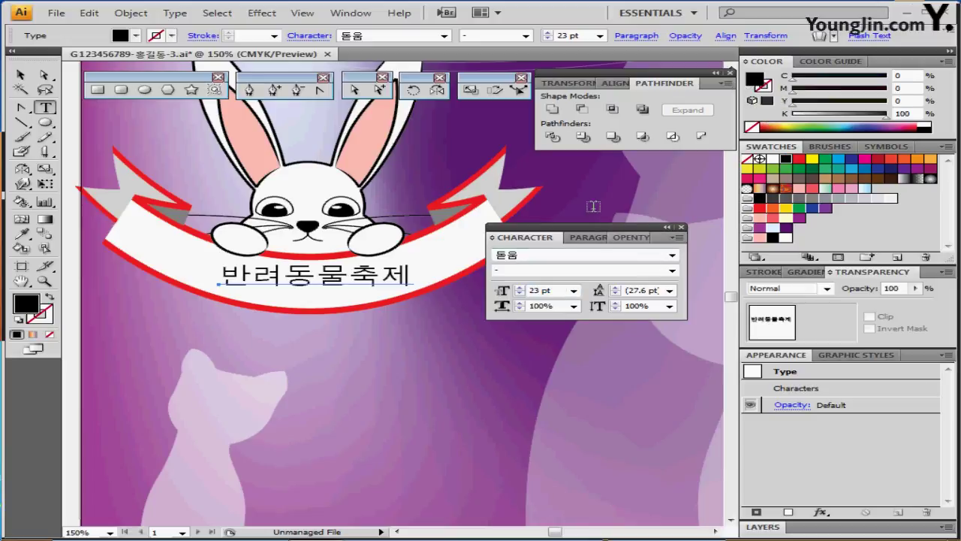
left_click_drag(525, 237, 529, 368)
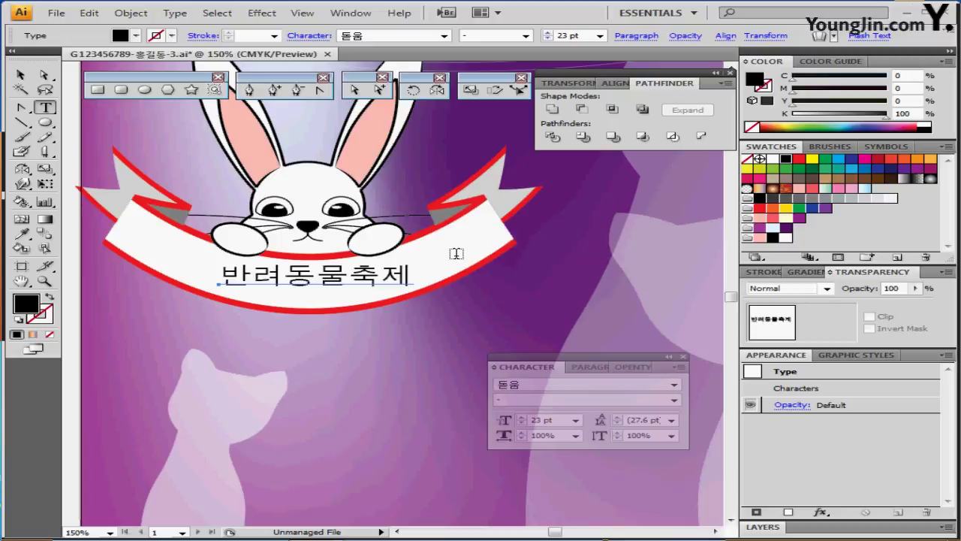
left_click(383, 279, "ctrl")
left_click_drag(383, 281, 379, 281)
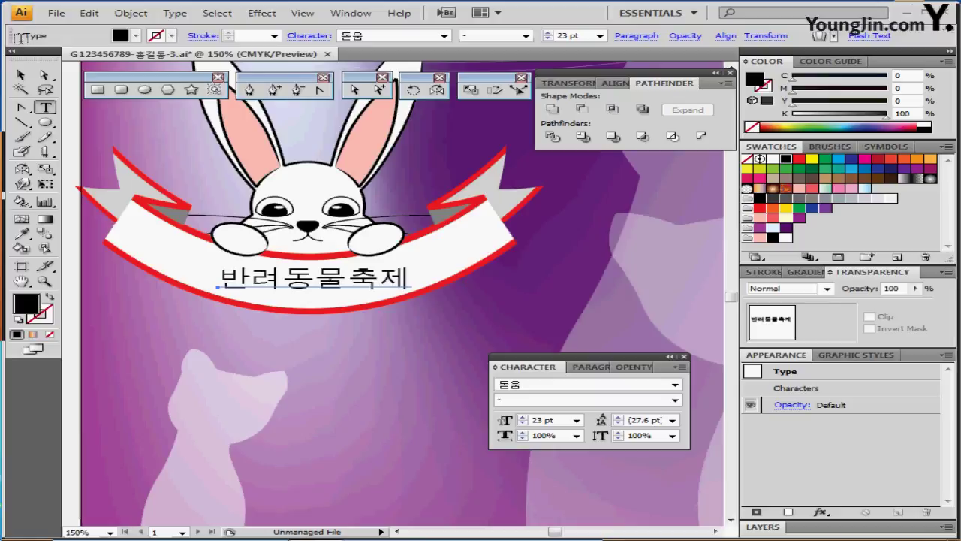
Warp the banner text with a horizontal Arc envelope distortion using a -40% bend
left_click(131, 12)
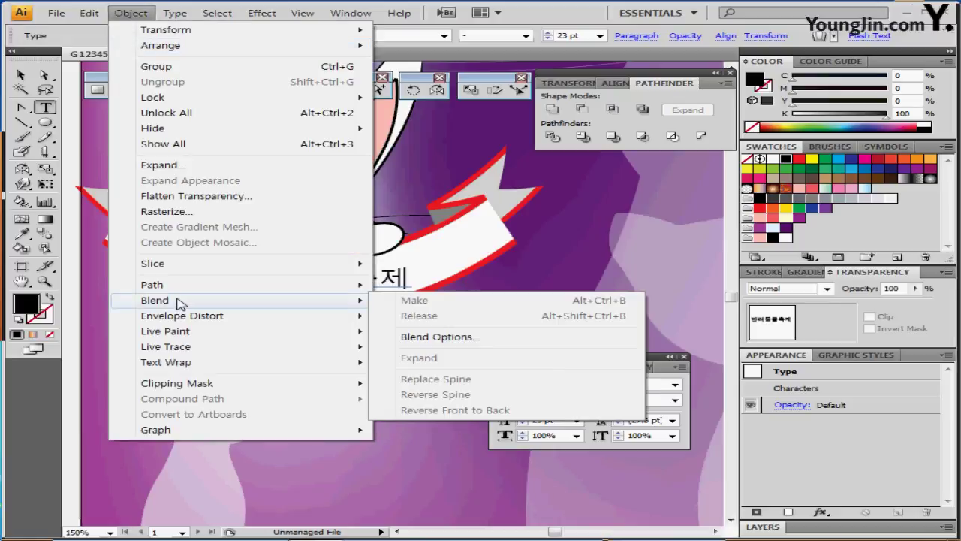
mouse_move(180, 321)
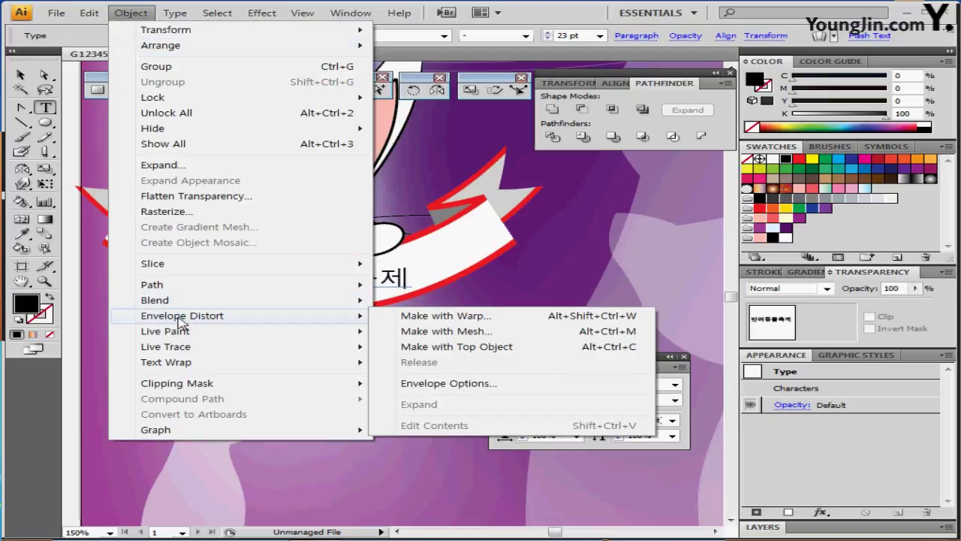
left_click(451, 317)
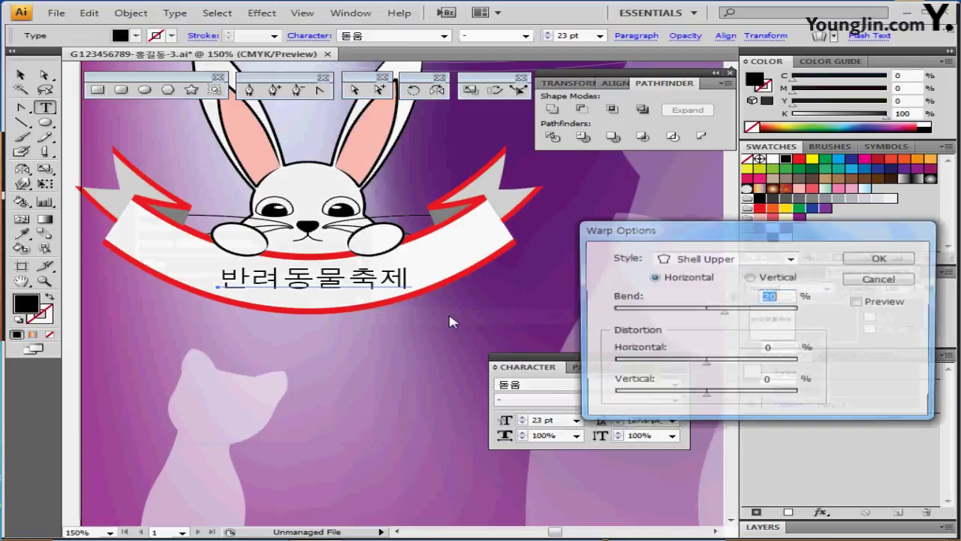
left_click(857, 301)
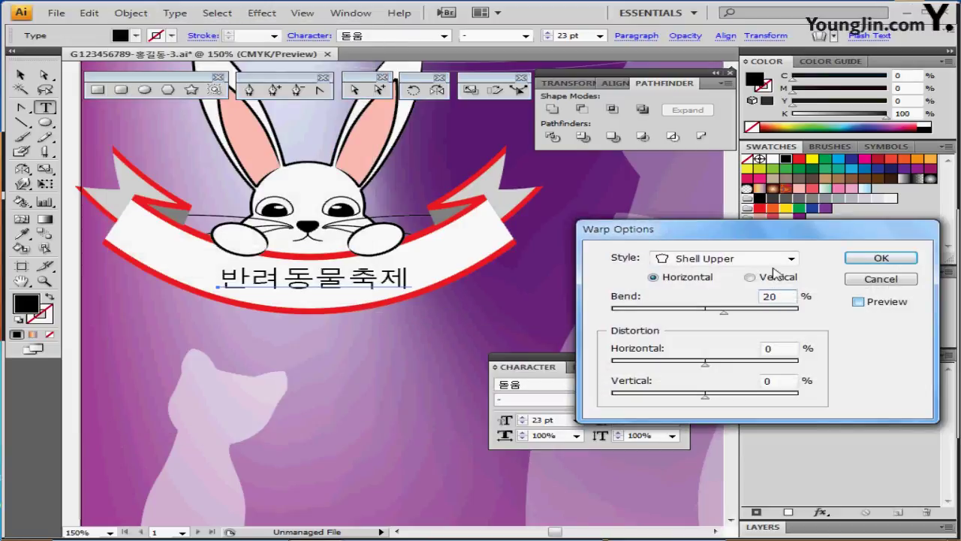
left_click(703, 260)
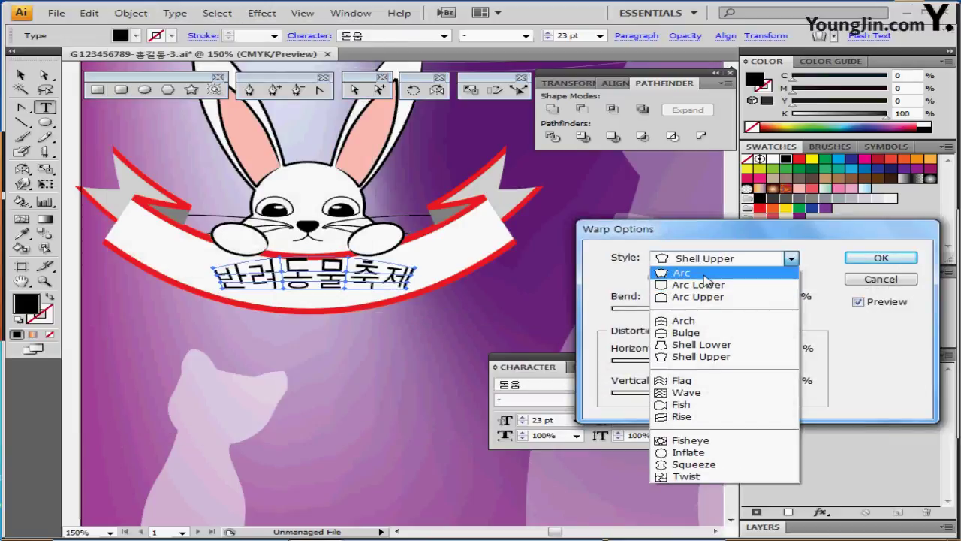
left_click(681, 272)
left_click_drag(767, 311, 662, 311)
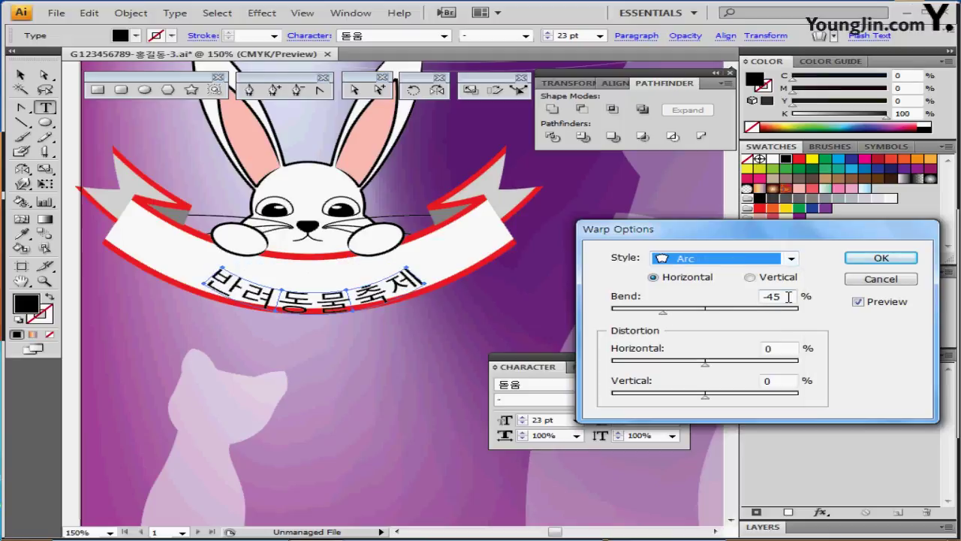
left_click_drag(789, 297, 765, 297)
type("-40")
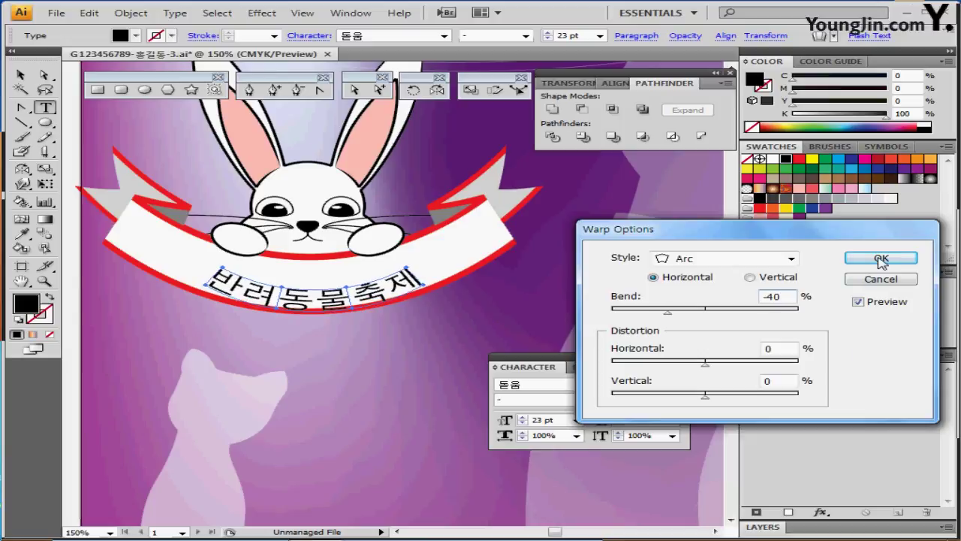
left_click(879, 259)
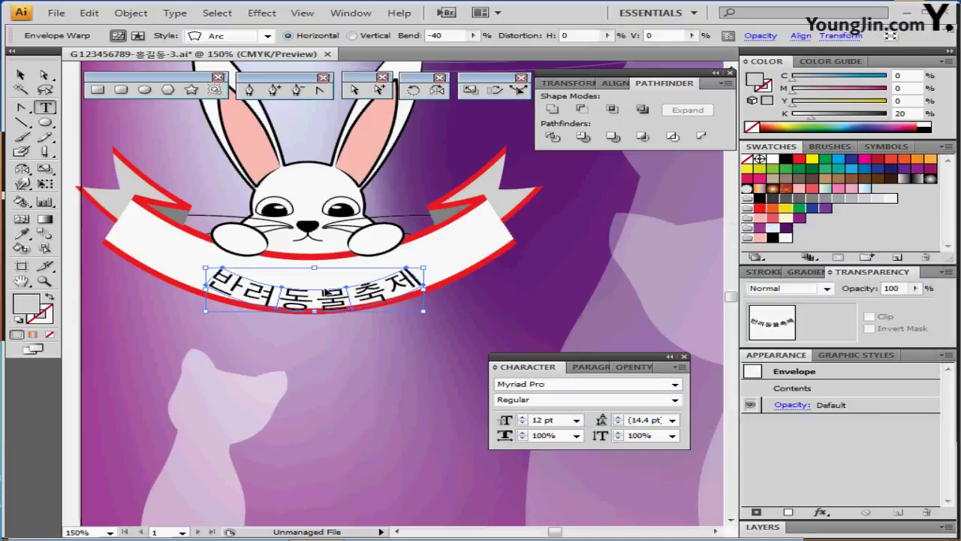
Reposition the arced text so it sits centred within the curved banner, and save the document
mouse_move(323, 295)
left_mouse_down()
mouse_move(306, 281)
mouse_move(336, 294)
left_mouse_up()
left_click(366, 312, "alt")
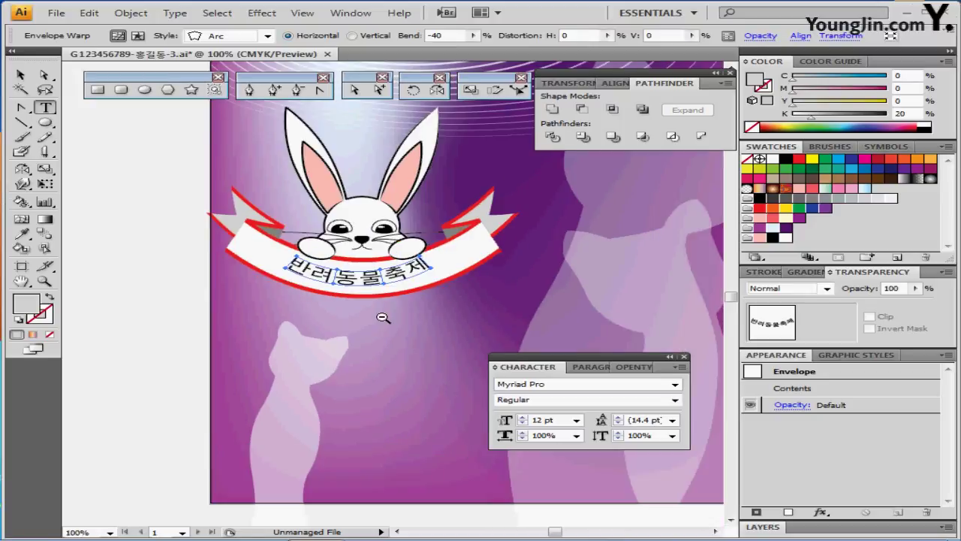
left_click(382, 315, "alt")
left_click(231, 306, "ctrl")
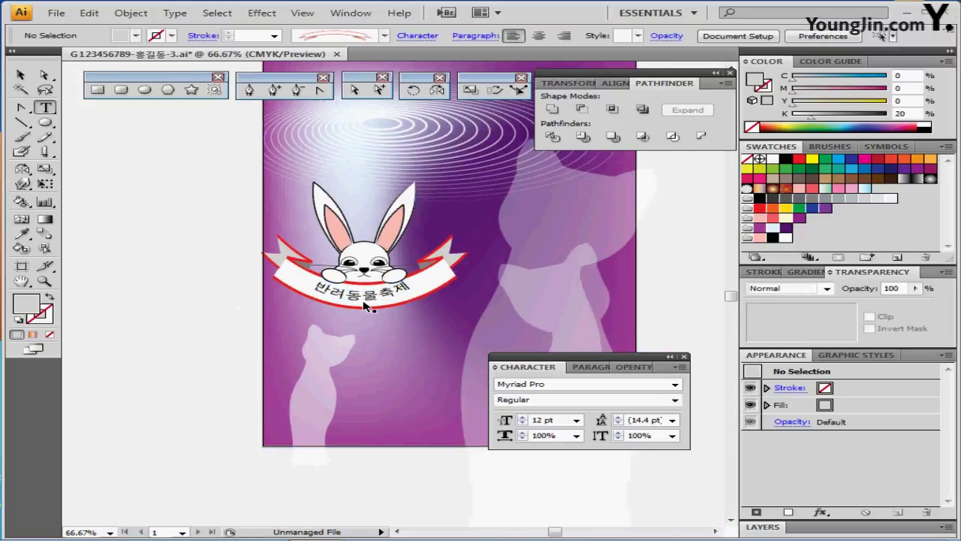
left_click_drag(369, 300, 374, 299)
left_click(445, 304)
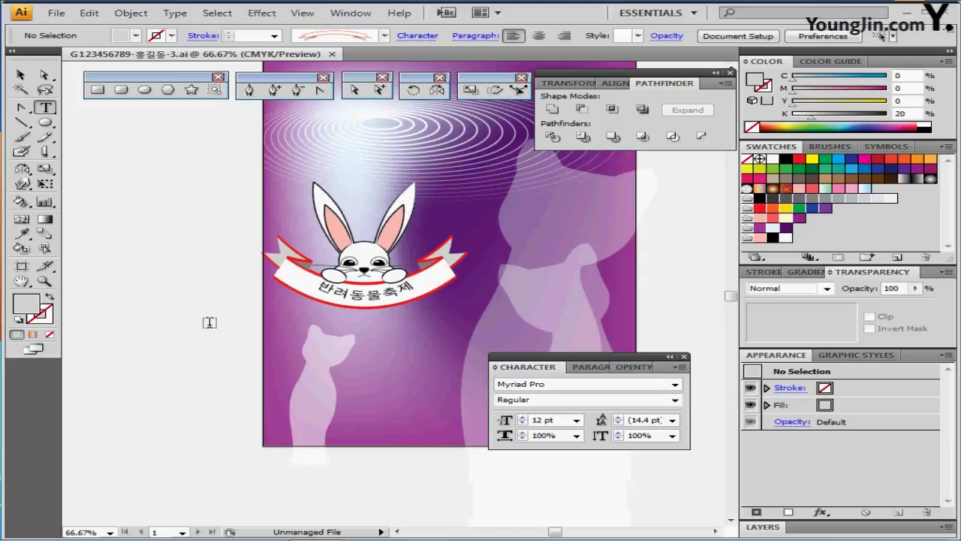
left_click_drag(367, 316, 236, 352)
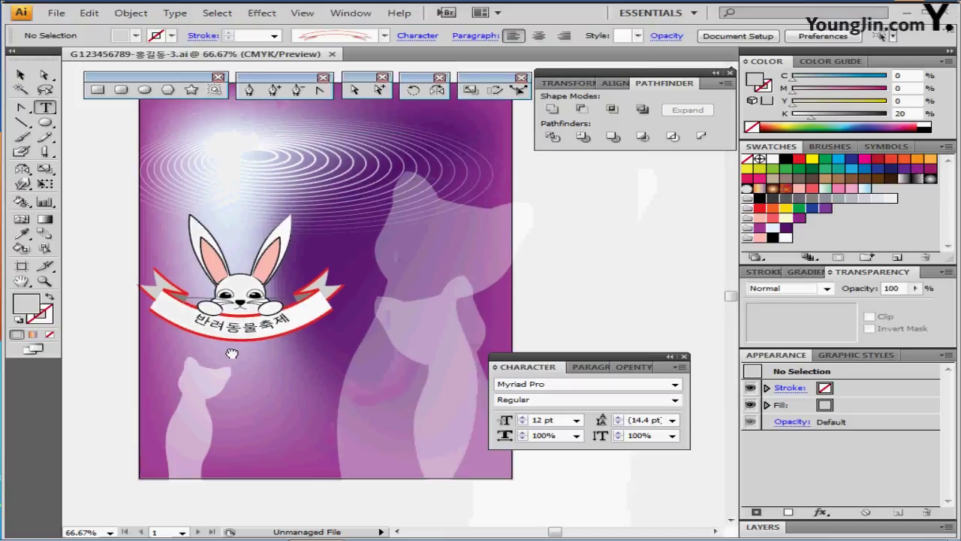
left_click(684, 357)
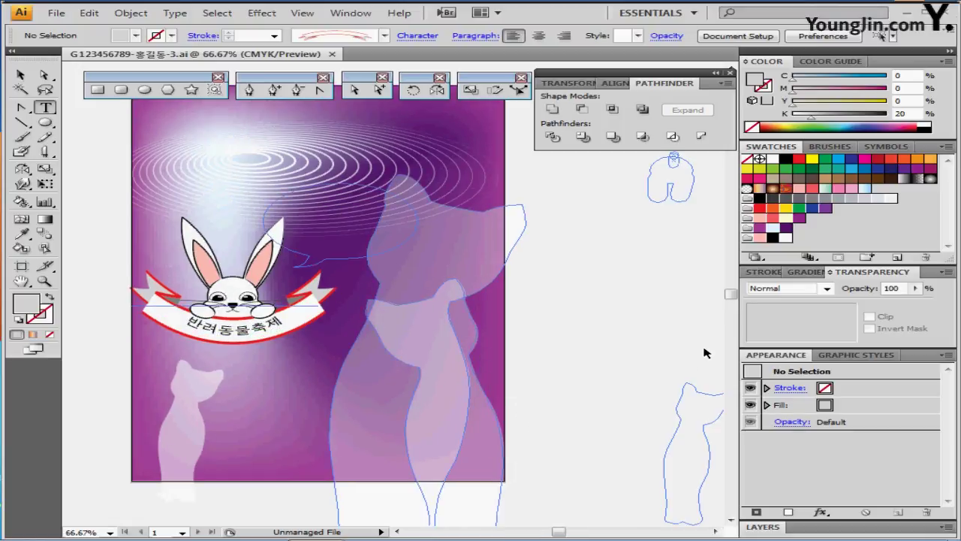
Draw a wide ellipse with the default white fill and black stroke over the bubble outline beside the rabbit's ears, and enlarge it slightly
left_click(414, 221)
left_click(414, 220)
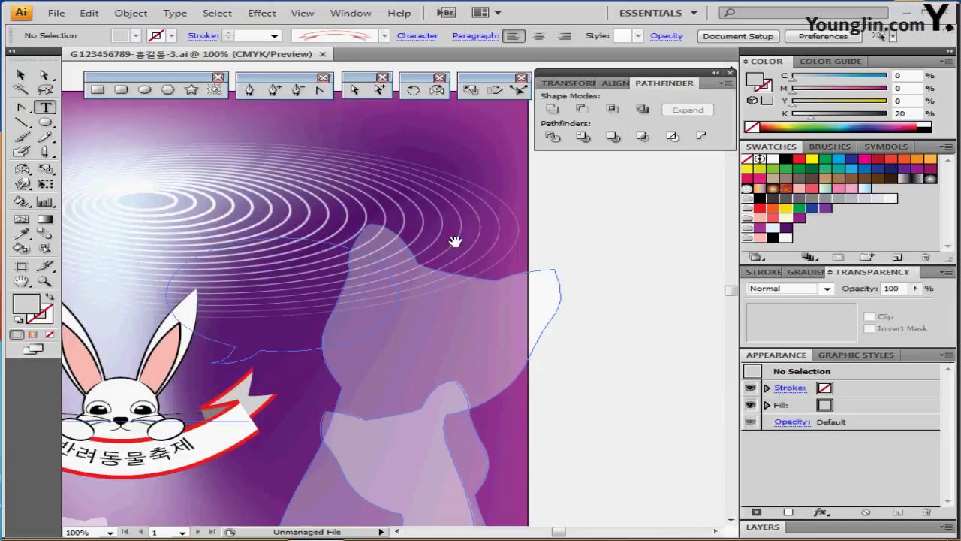
left_click_drag(275, 264, 279, 247)
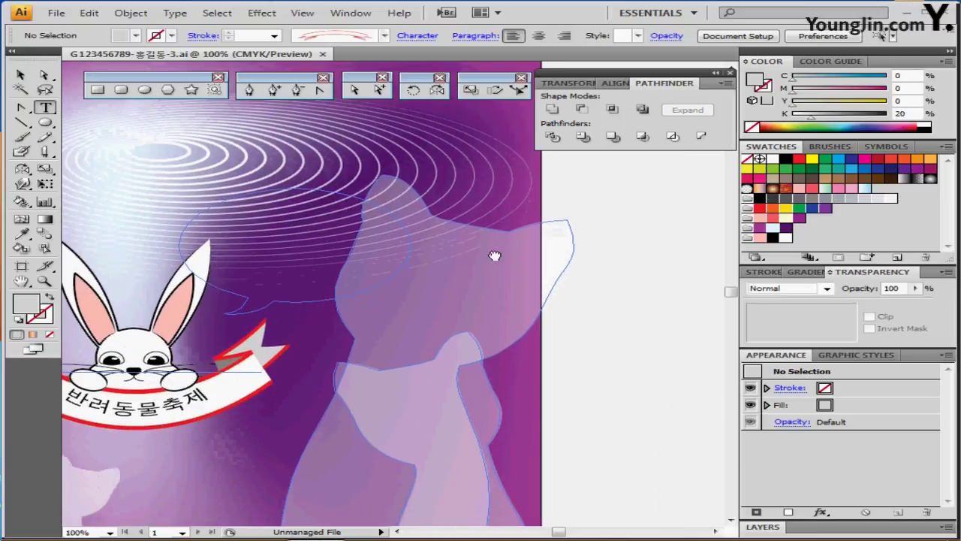
left_click(147, 90)
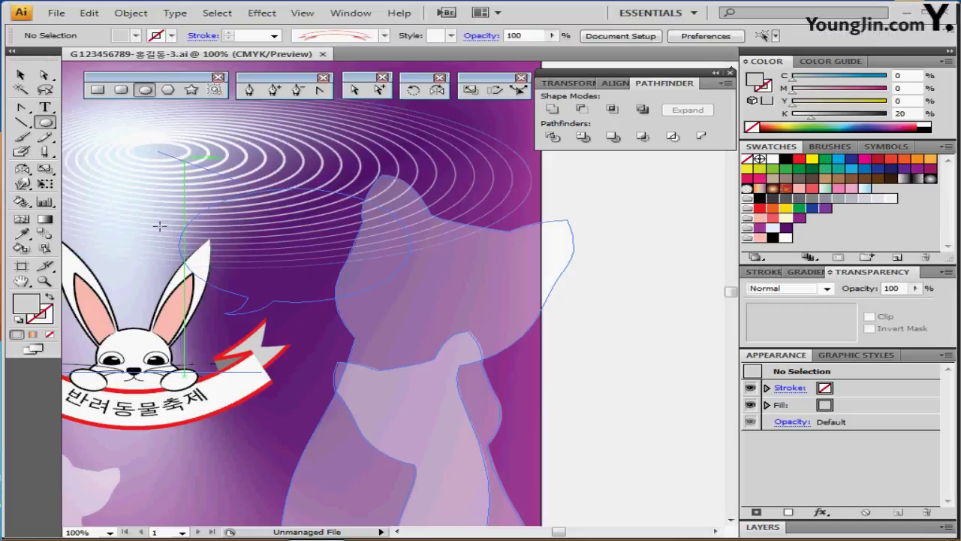
left_click(21, 320)
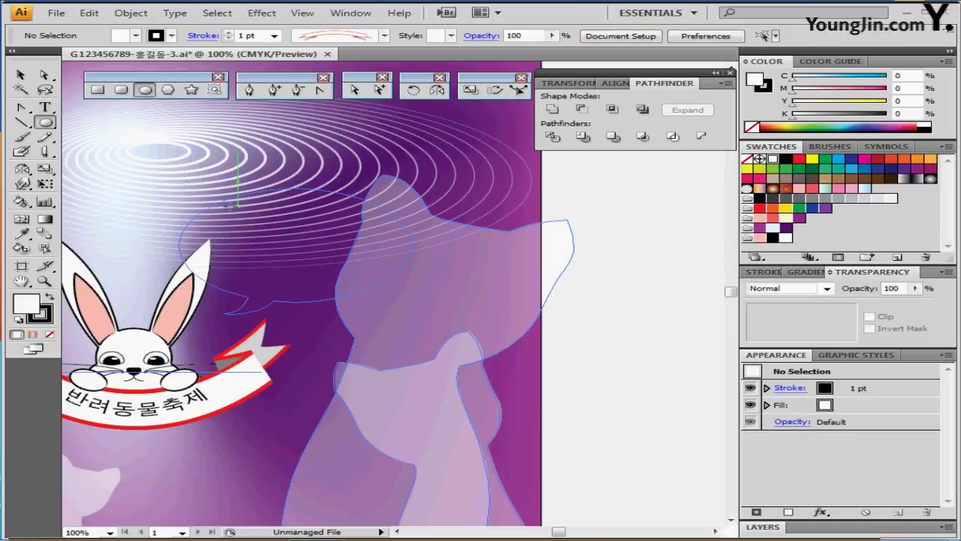
left_click_drag(192, 184, 410, 294)
left_click_drag(328, 277, 434, 221)
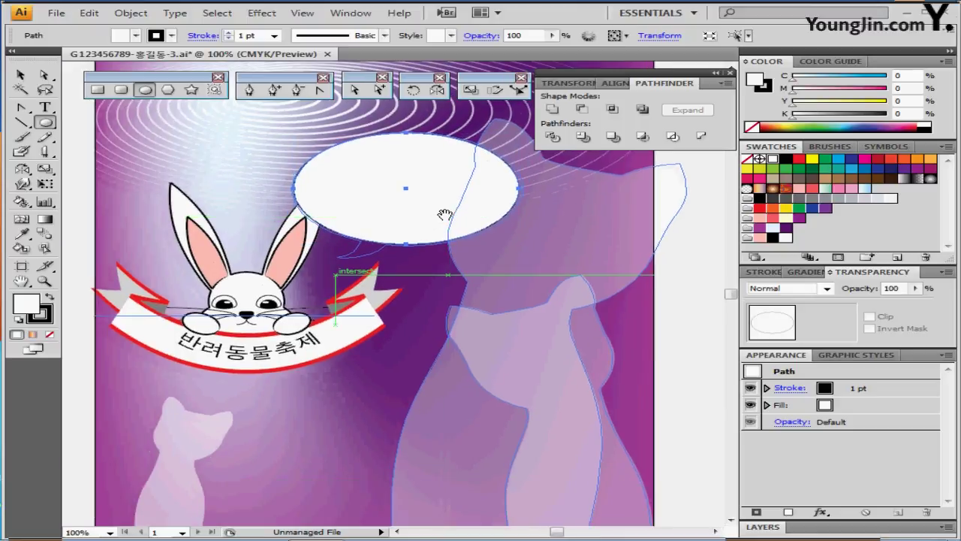
left_click_drag(520, 245, 523, 247)
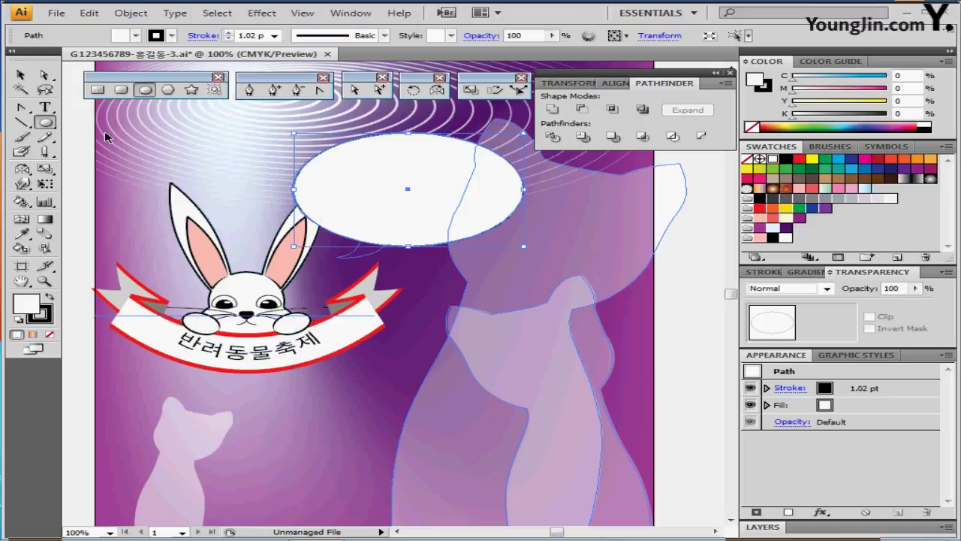
Draw a small curved speech-bubble tail with the Pen tool at the ellipse's lower edge, pointing towards the rabbit, and select it
left_click(248, 90)
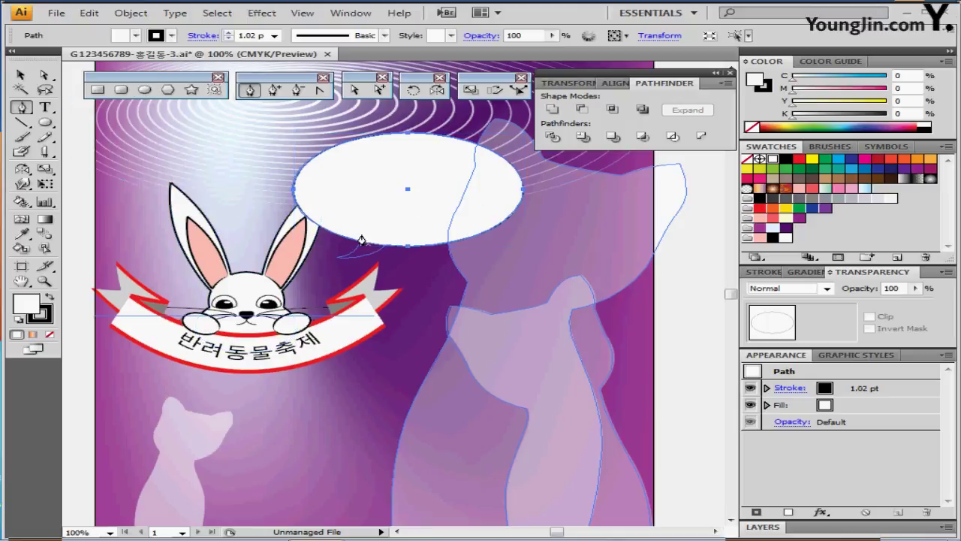
mouse_move(361, 239)
left_mouse_down()
mouse_move(337, 273)
mouse_move(314, 261)
left_mouse_up()
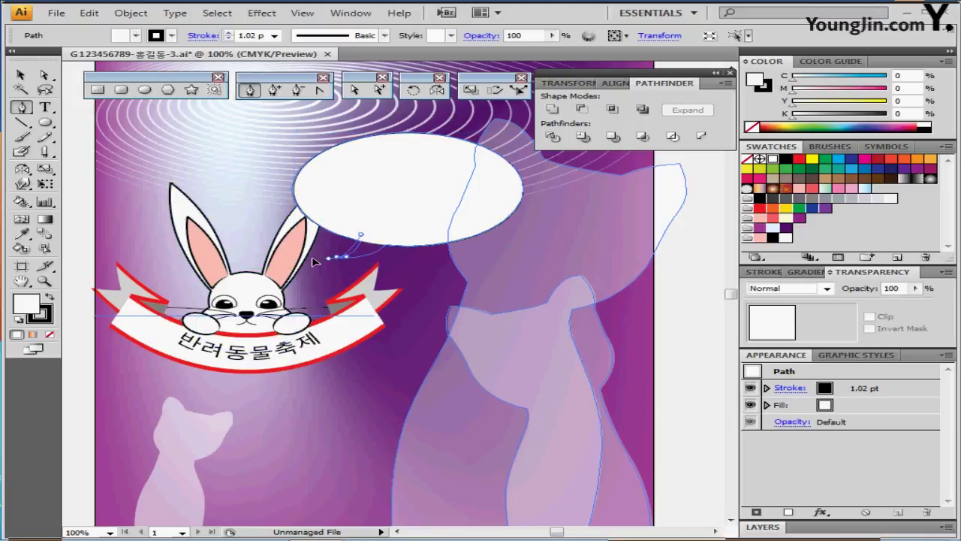
left_click_drag(361, 237, 395, 240)
mouse_move(419, 207)
left_mouse_down()
mouse_move(421, 227)
mouse_move(418, 208)
left_mouse_up()
left_click(428, 221, "ctrl")
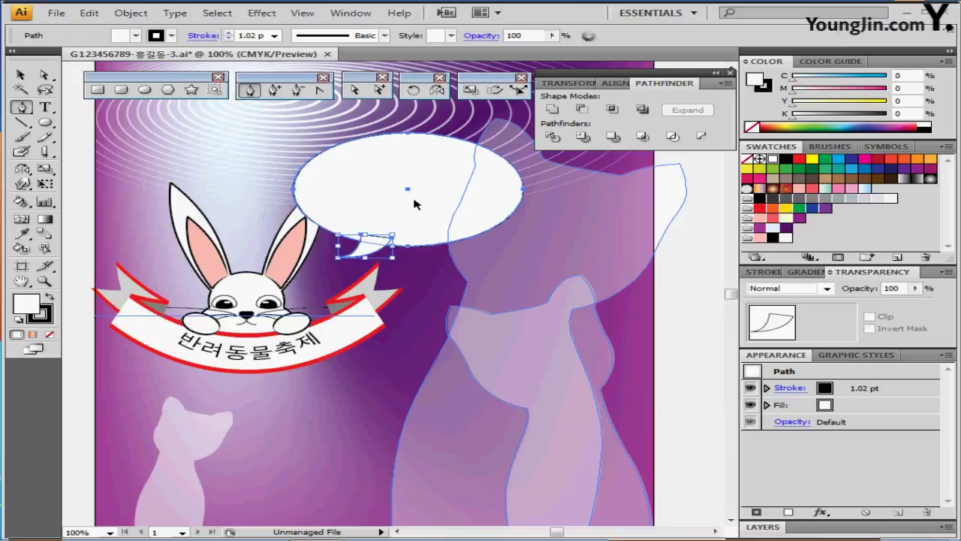
Unite the ellipse and its pen-drawn tail into a single speech-bubble shape
left_click(444, 146, "shift")
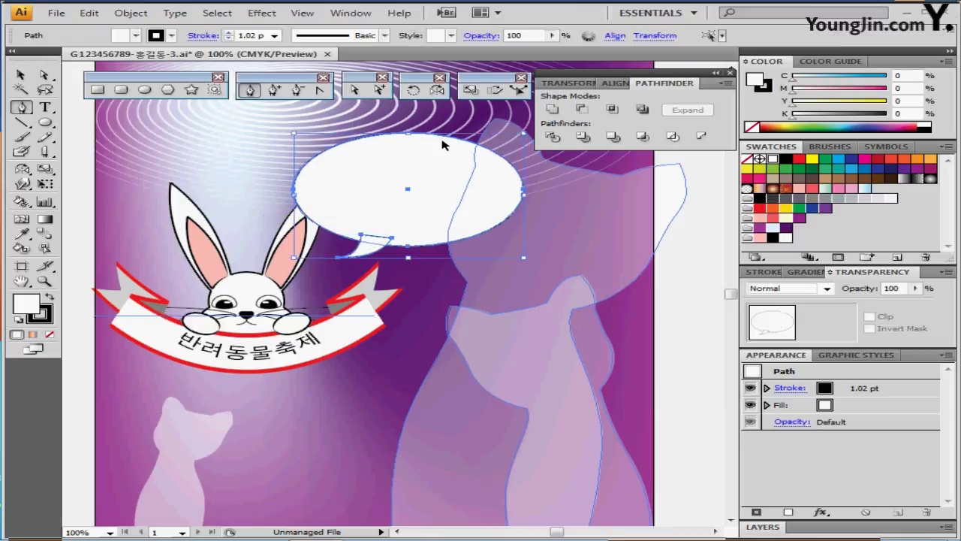
left_click(552, 109)
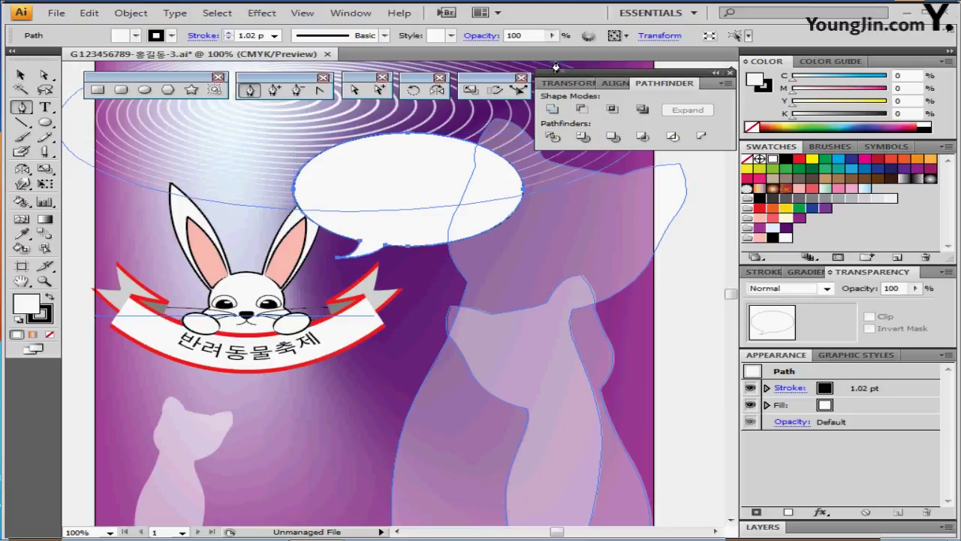
key("ctrl+shift+b")
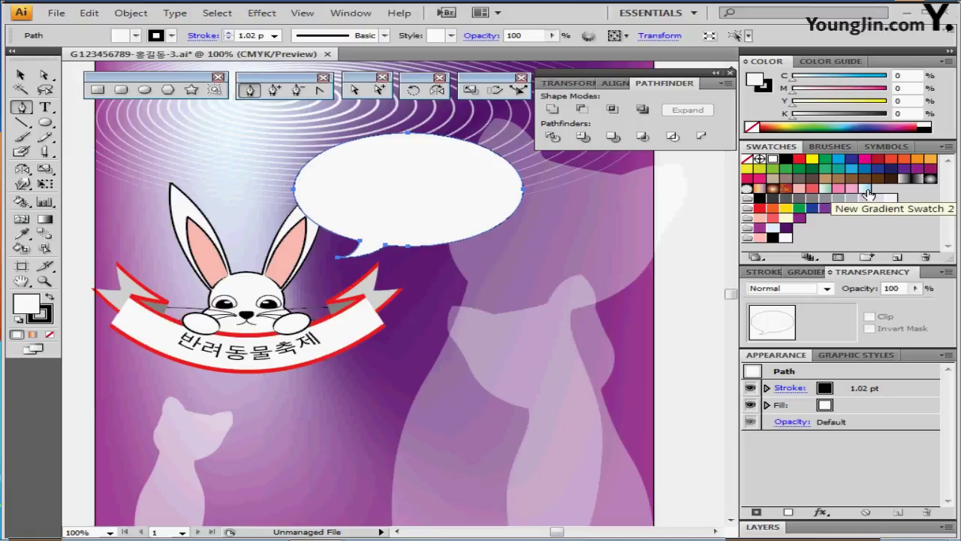
Fill the speech bubble with the white-to-light-blue linear gradient New Gradient Swatch 2, remove its stroke, and check the gradient stops
left_click(866, 190)
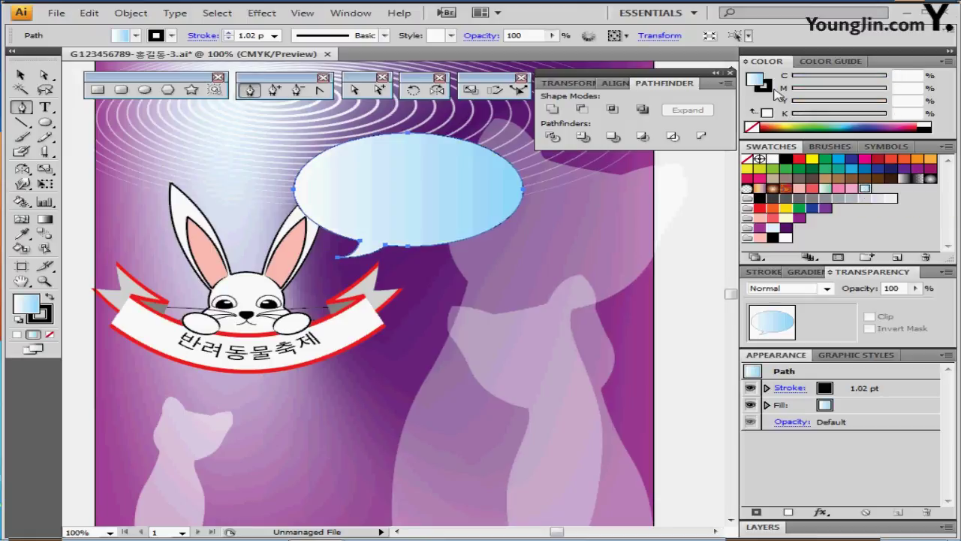
left_click(768, 88)
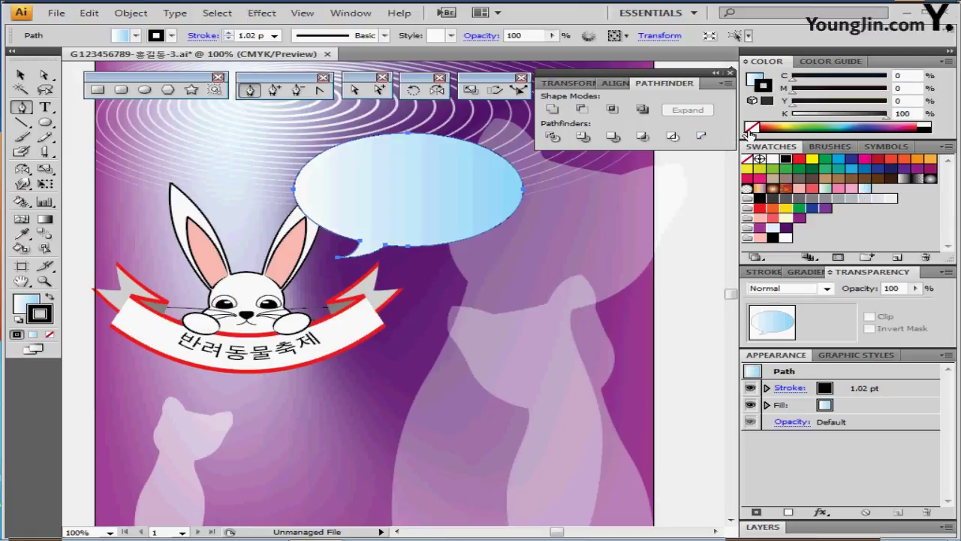
left_click(750, 128)
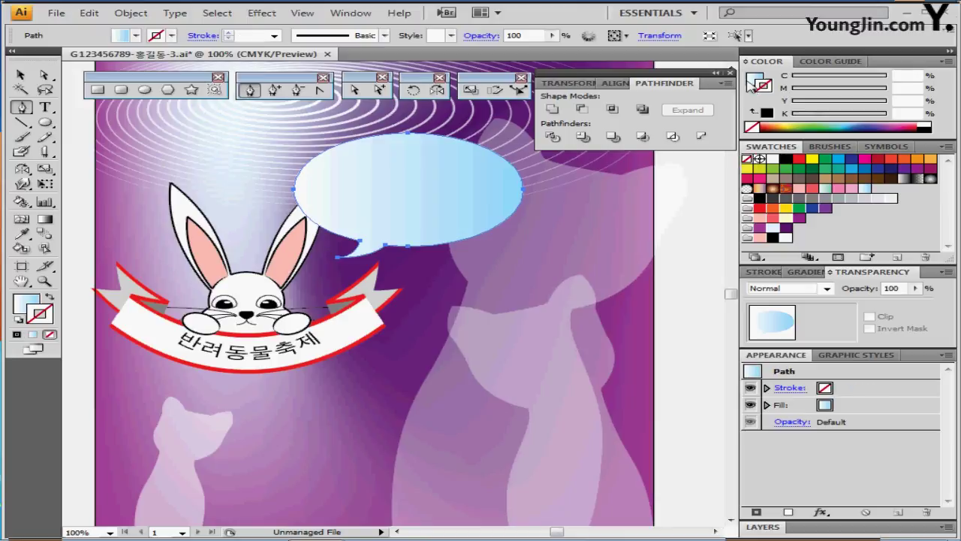
left_click(805, 271)
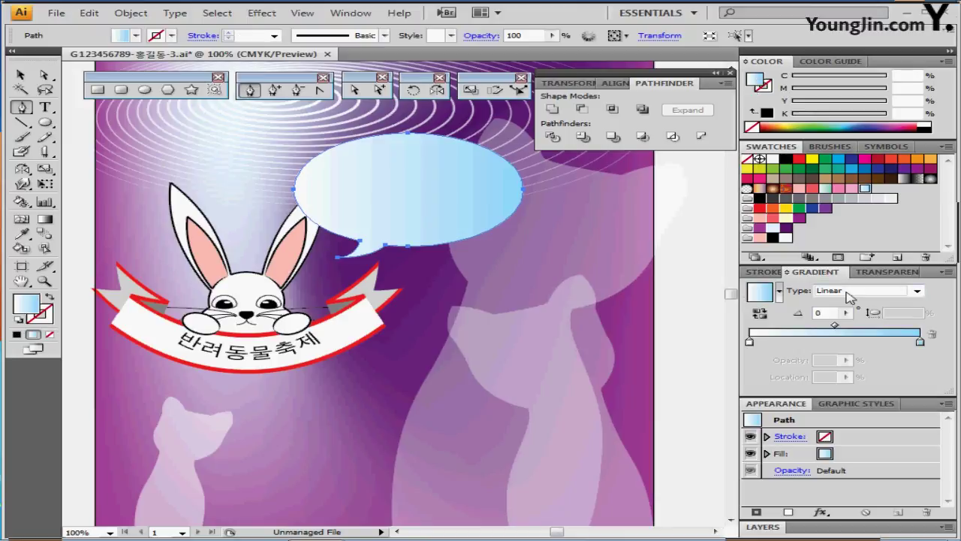
double_click(749, 342)
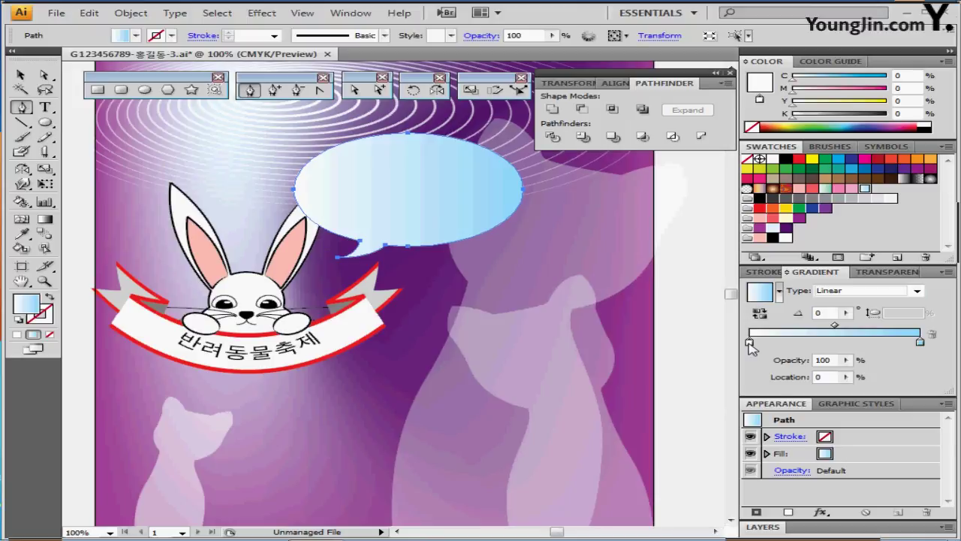
double_click(921, 343)
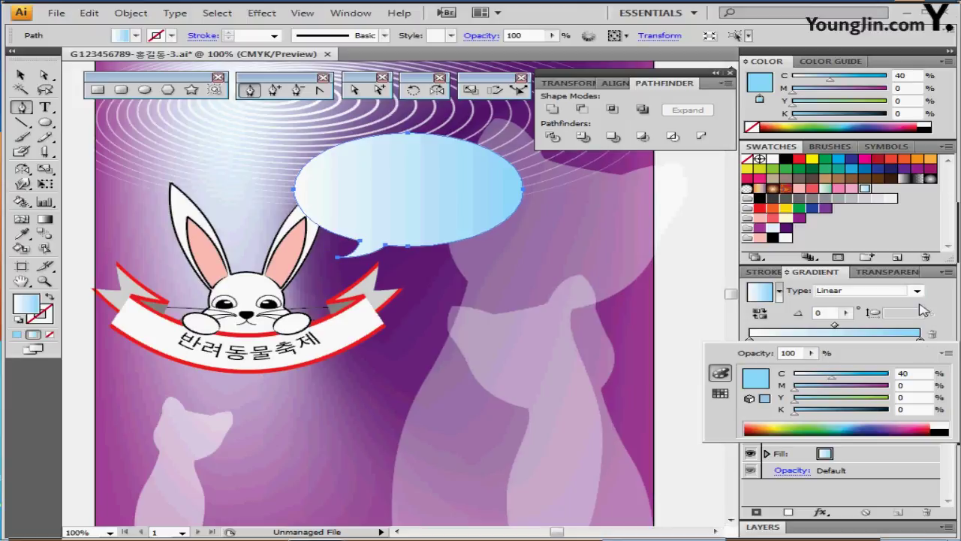
left_click(694, 341)
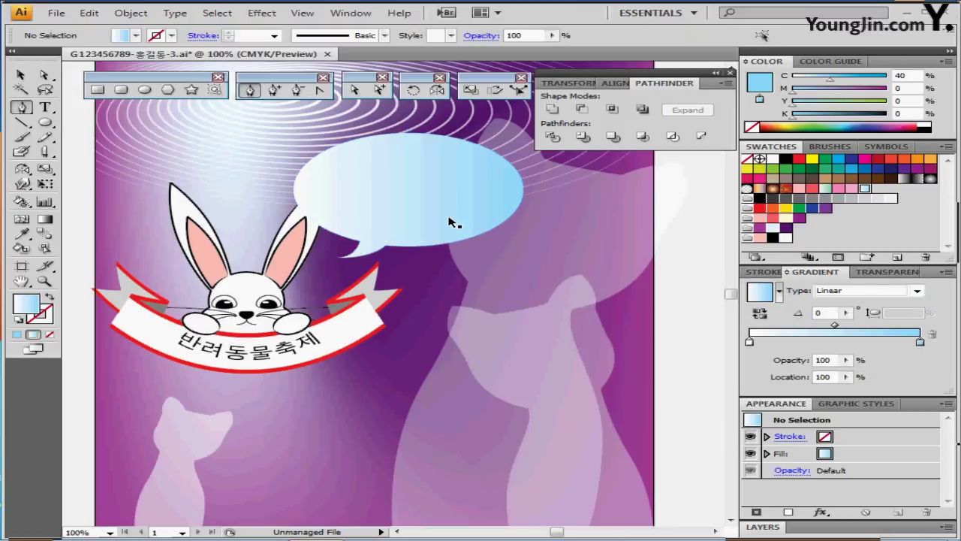
double_click(664, 83)
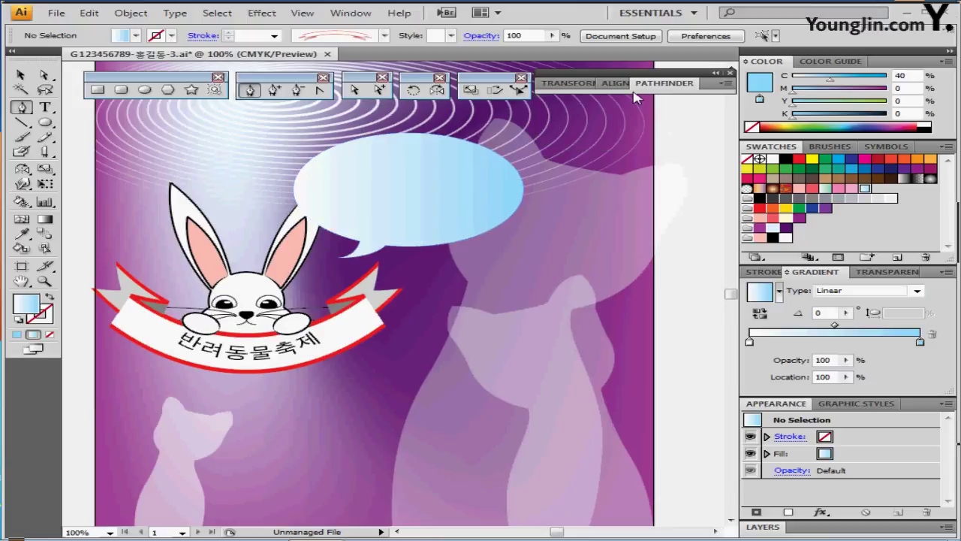
Create an inset copy of the speech bubble with Offset Path, using an offset of -2 mm
left_click(430, 195)
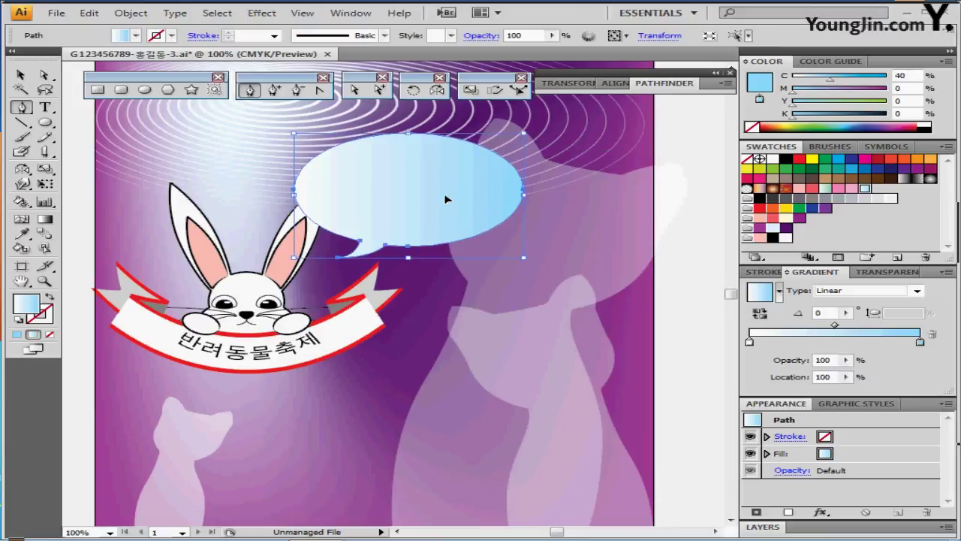
key("p")
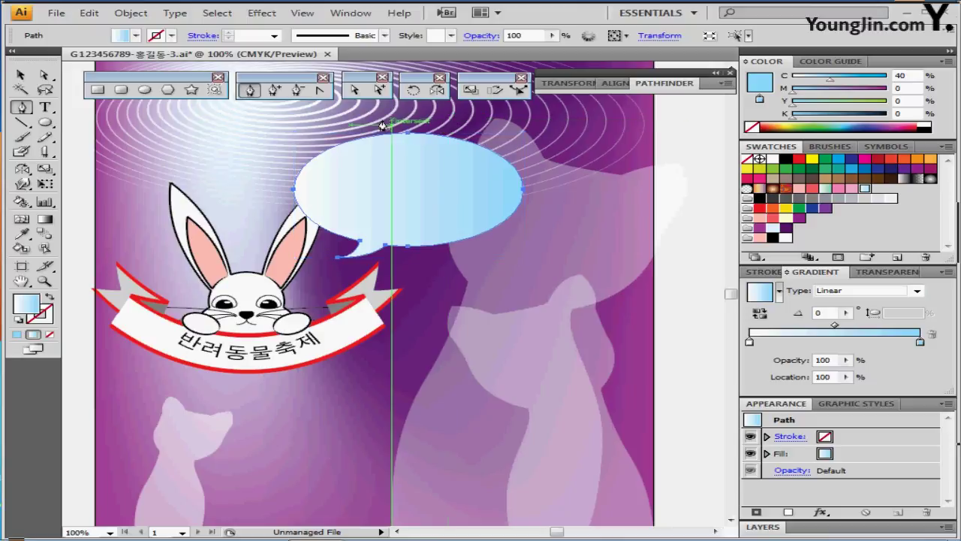
left_click(131, 12)
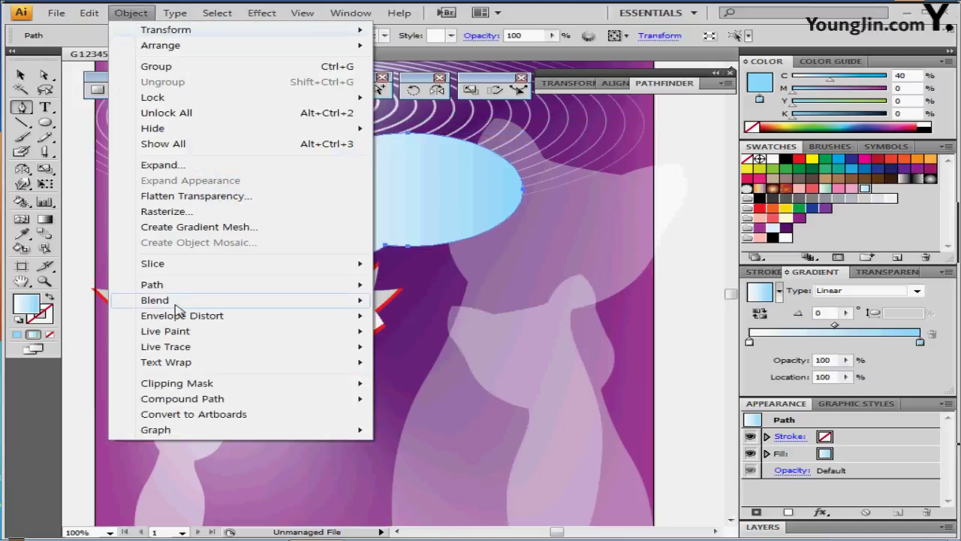
mouse_move(192, 285)
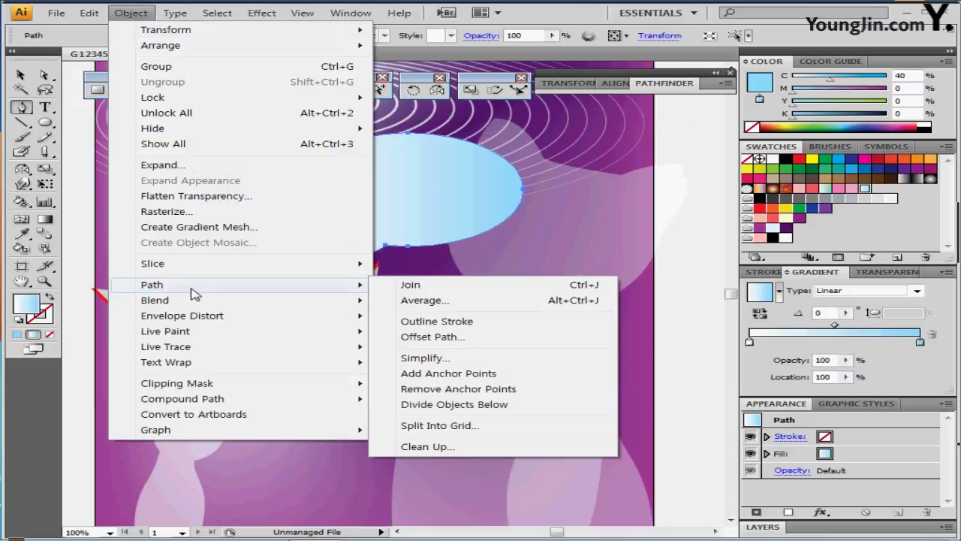
left_click(418, 336)
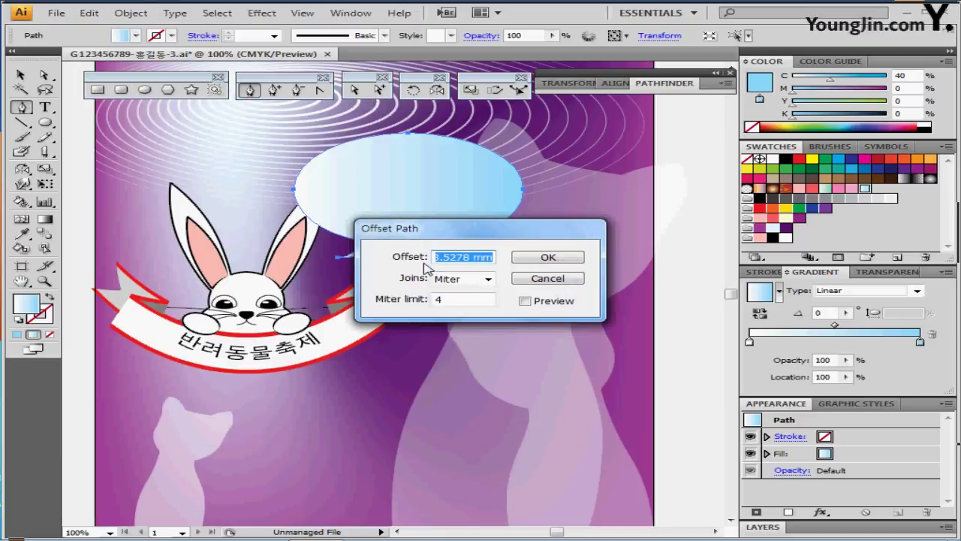
type("-2")
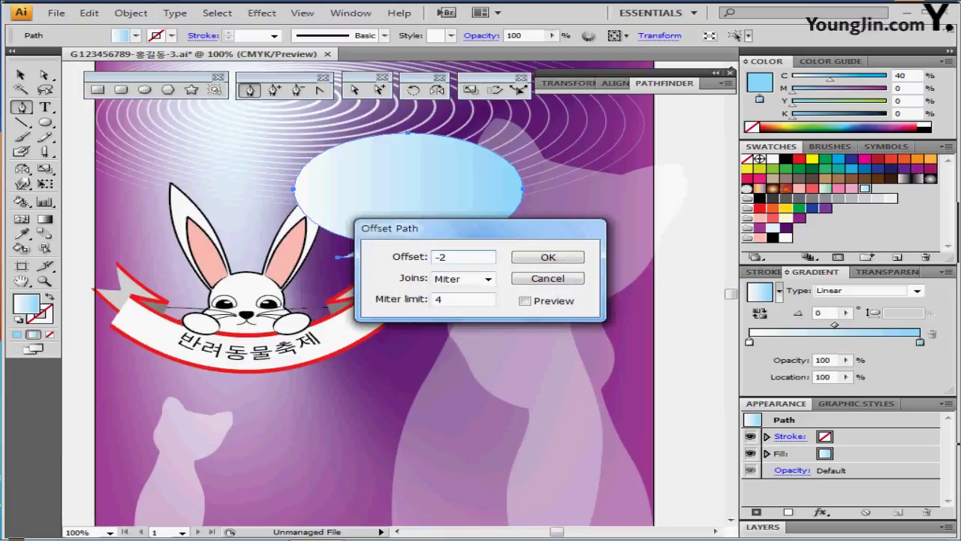
key("Return")
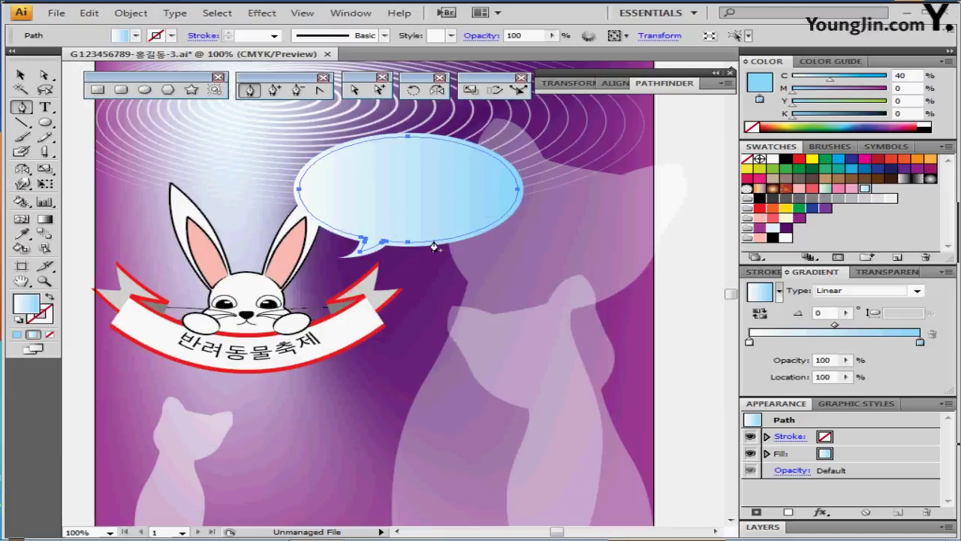
Remove the inset path's fill and give it a green stroke of C 100, M 0, Y 100, K 0
left_click(136, 35)
left_click(9, 48)
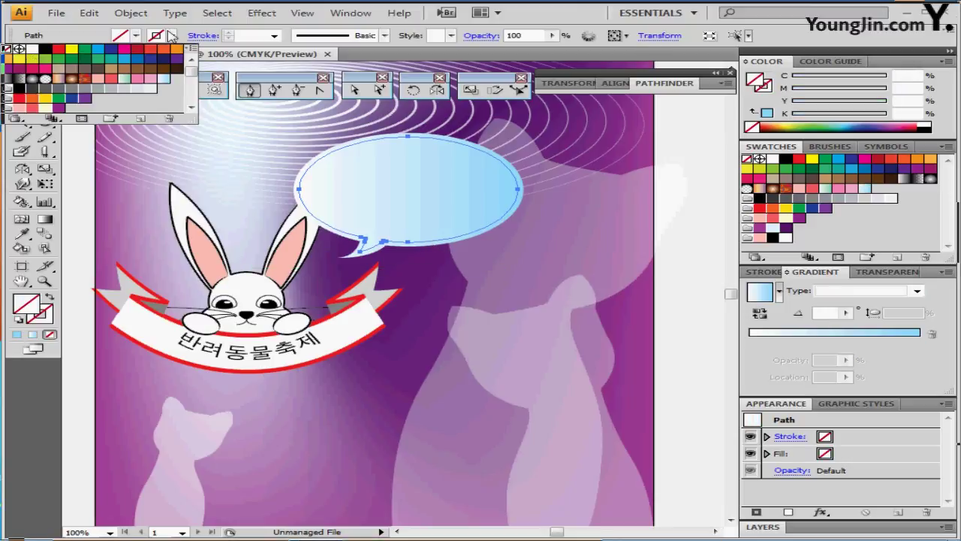
left_click(172, 36)
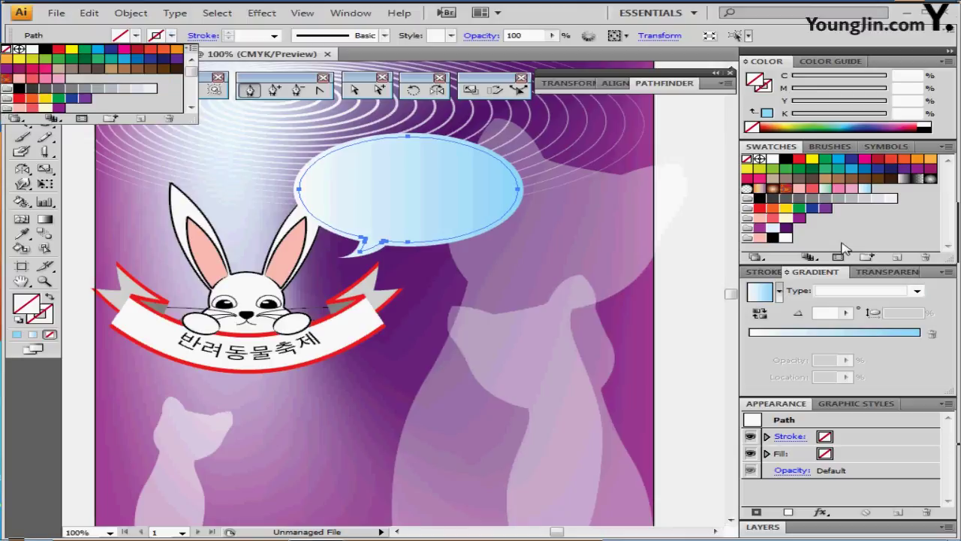
left_click(773, 96)
left_click(769, 113)
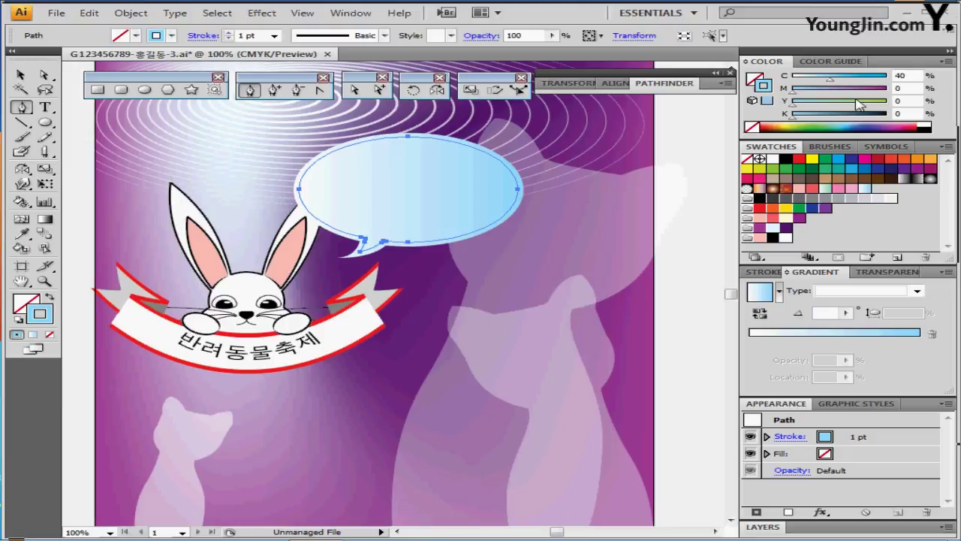
double_click(909, 74)
type("100")
key("Tab")
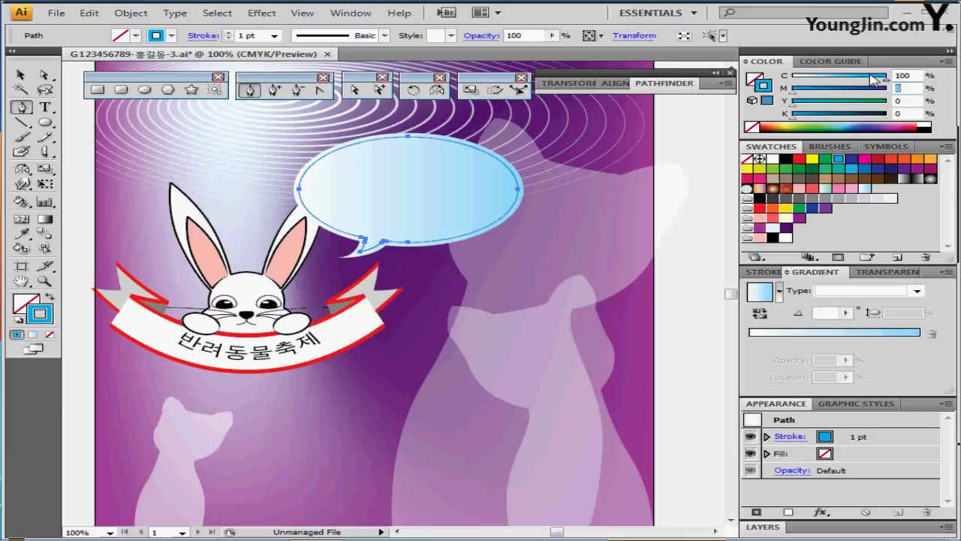
key("Tab")
type("100")
key("Return")
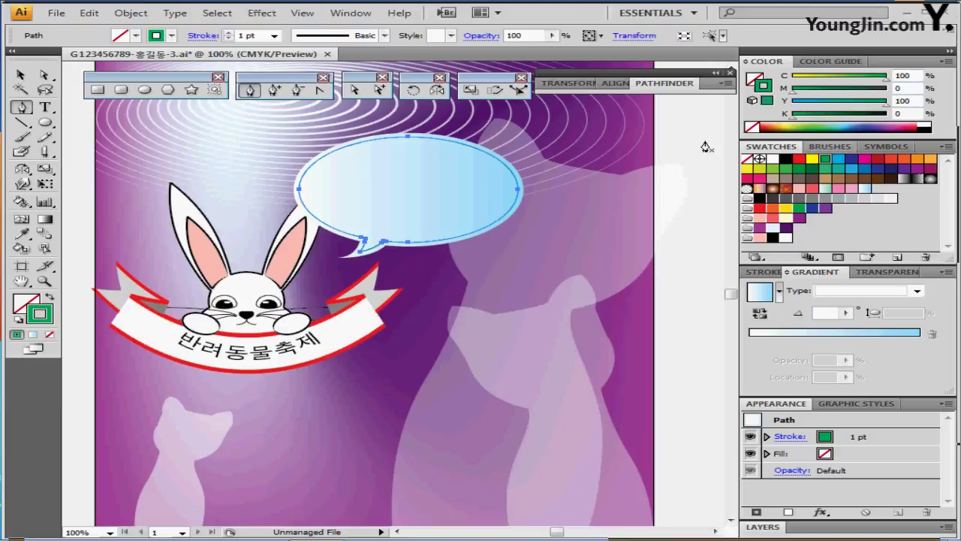
Make the inset path's green stroke a dashed line with a 5 pt dash, and deselect it
left_click(206, 36)
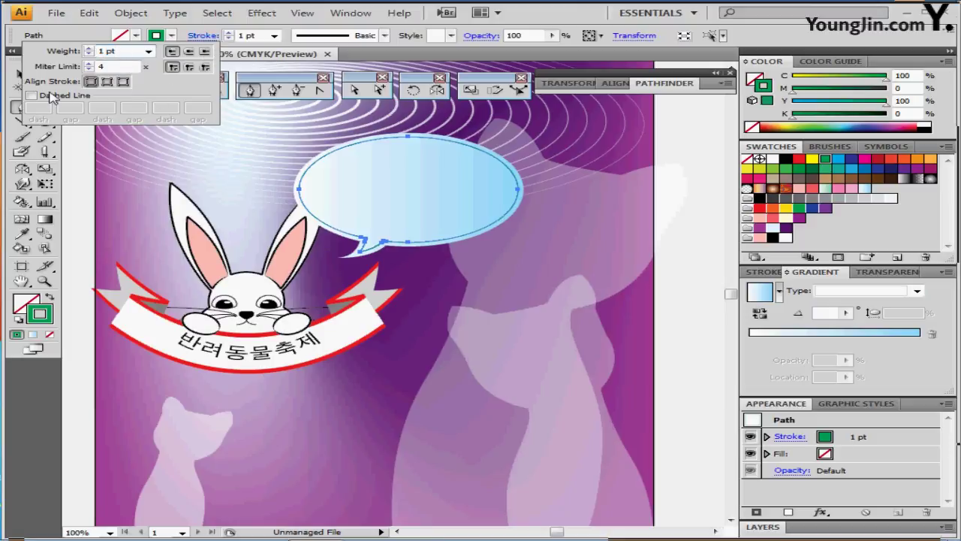
left_click(31, 95)
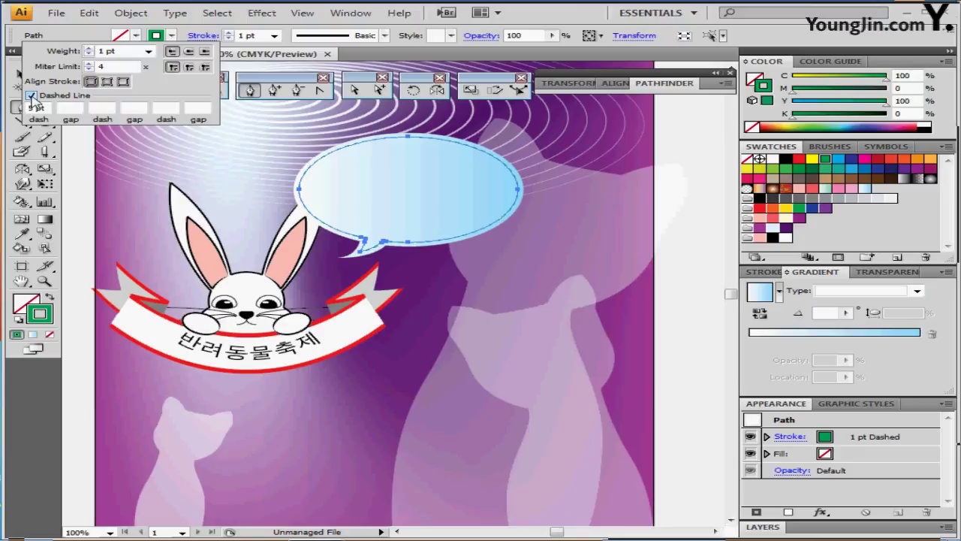
type("5")
key("Return")
left_click_drag(41, 108, 26, 108)
left_click(22, 107)
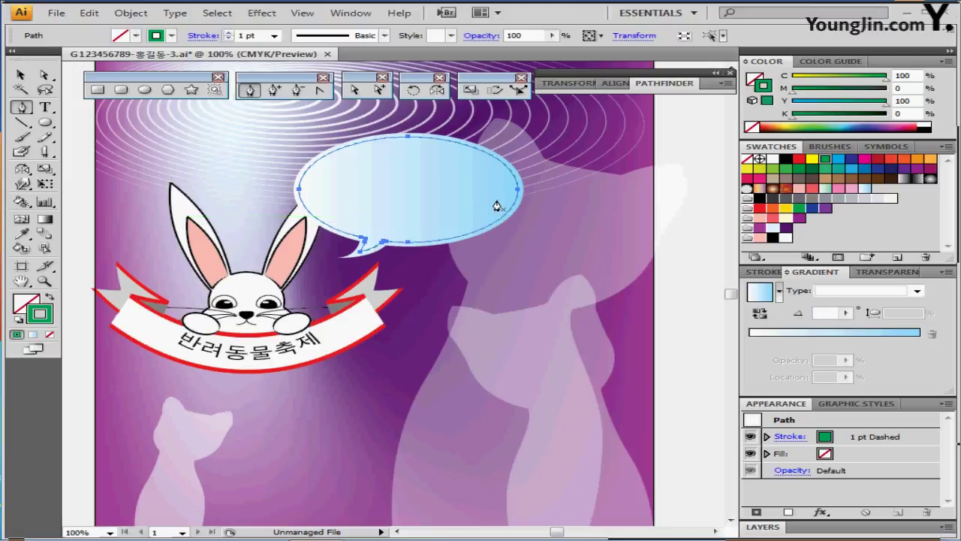
key("ctrl")
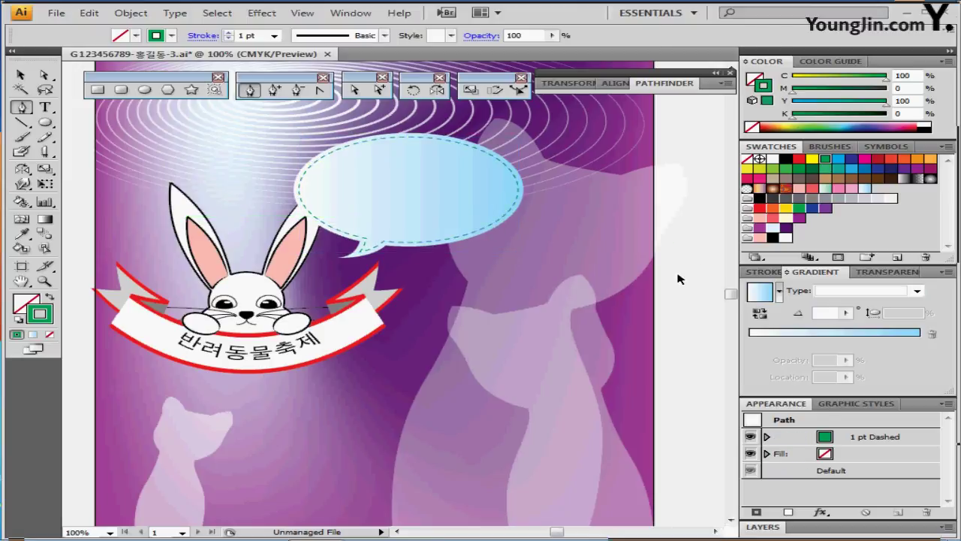
left_click(678, 278, "ctrl")
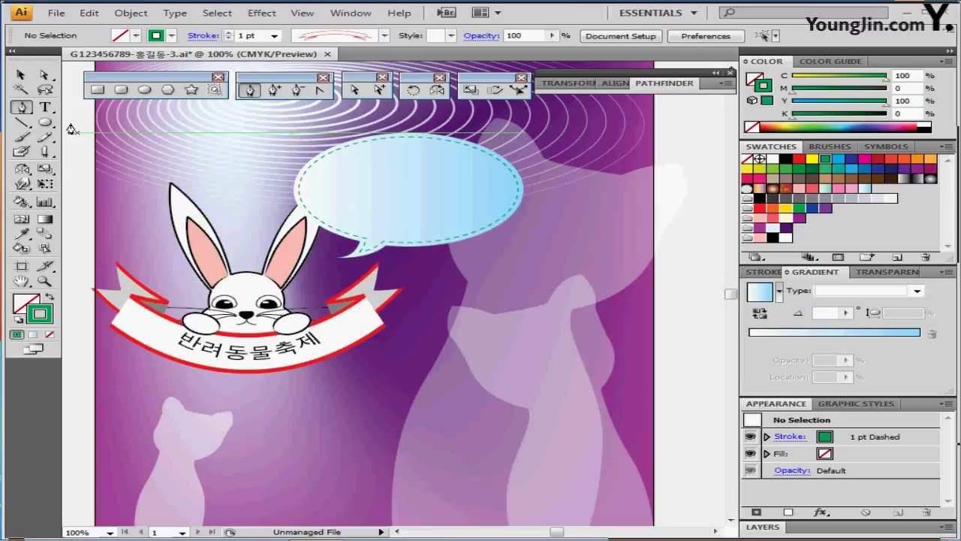
Start a new point text inside the speech bubble and set its font to 궁서
left_click(46, 108)
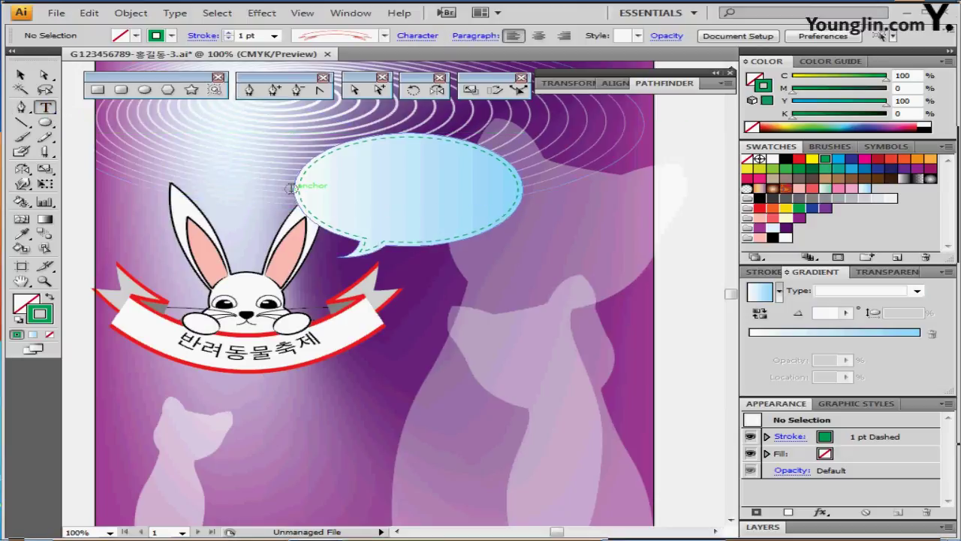
left_click(339, 174)
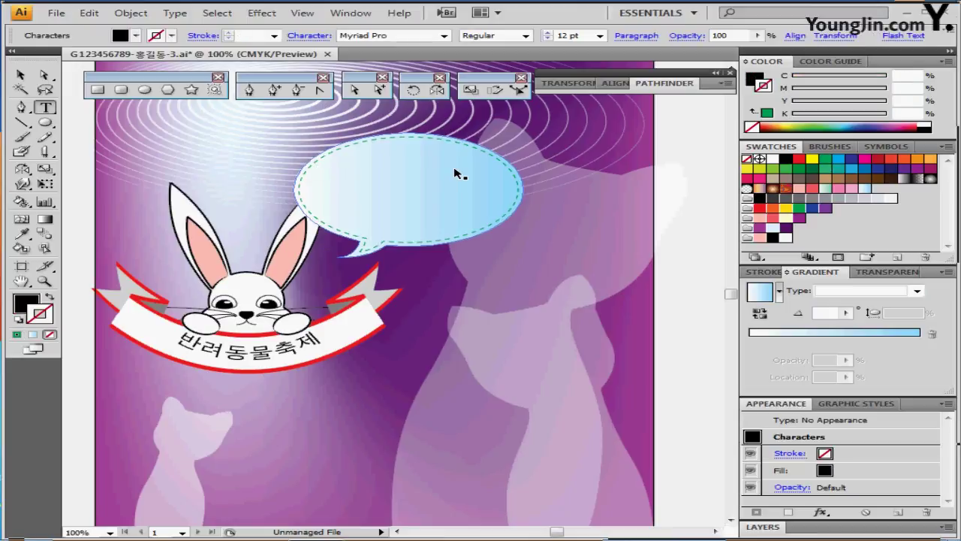
key("ctrl+t")
left_click(675, 384)
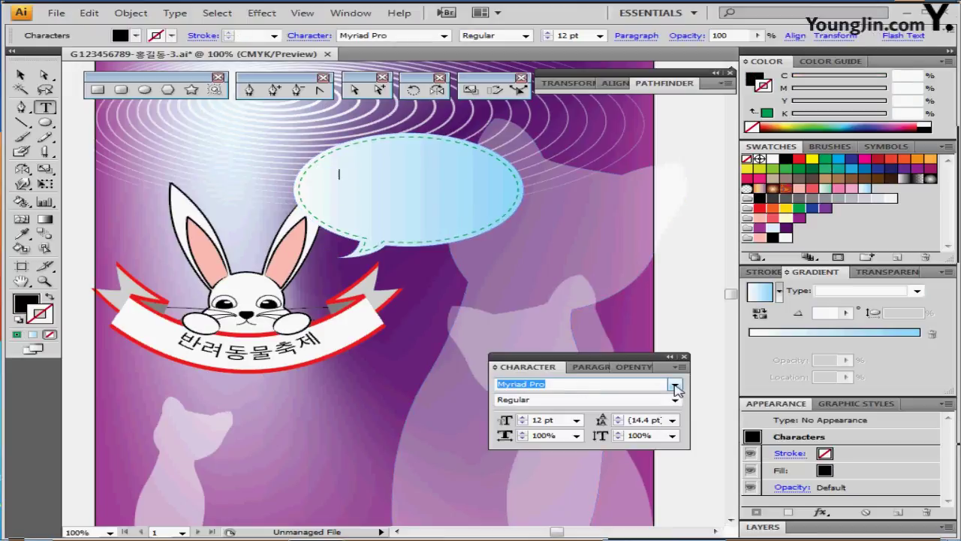
left_click_drag(675, 449, 679, 424)
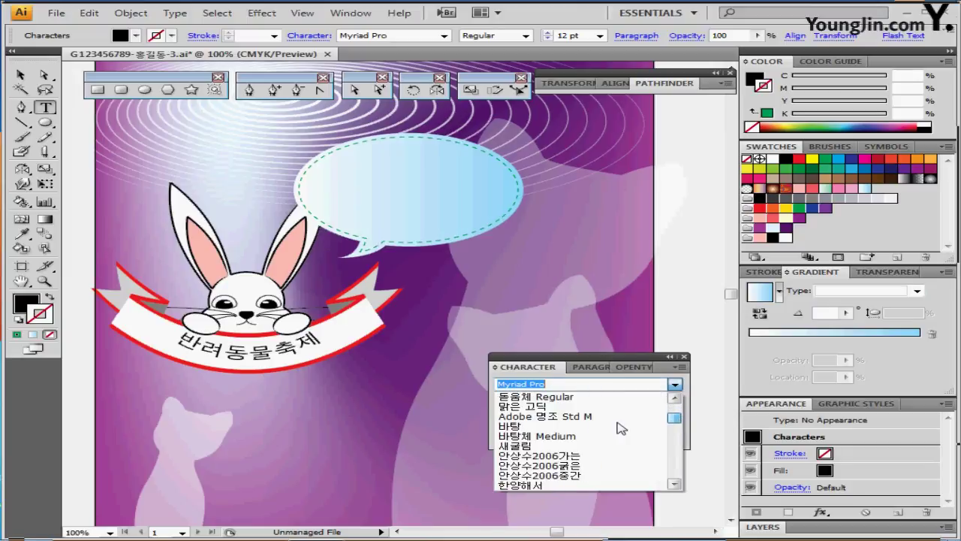
scroll(617, 426, "down", 3)
scroll(617, 427, "down", 2)
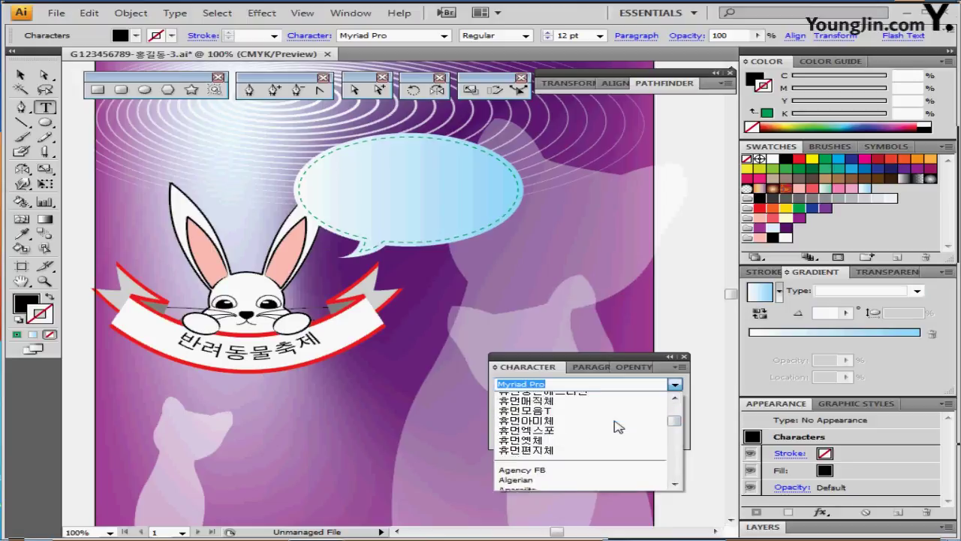
scroll(617, 426, "up", 5)
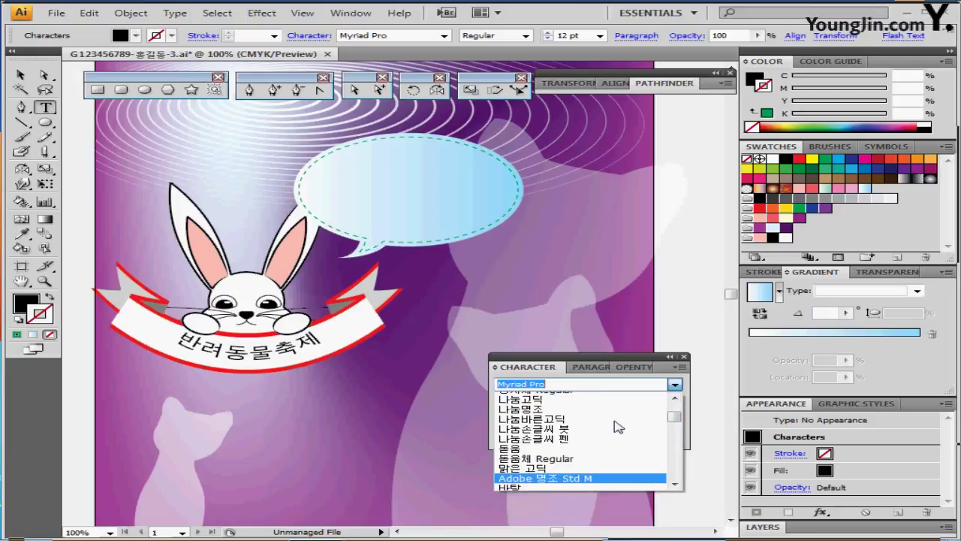
scroll(618, 426, "up", 2)
left_click(537, 438)
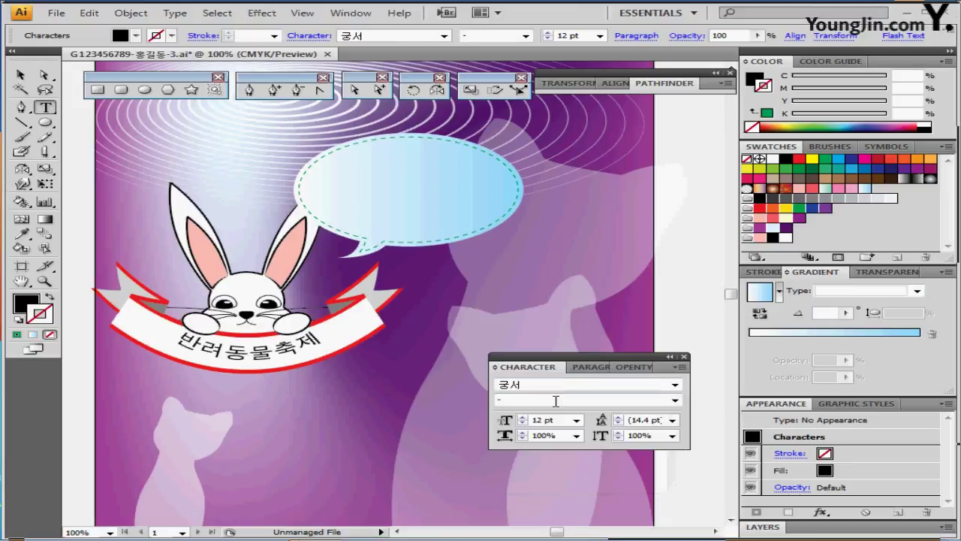
Set the font size to 27 pt, enter 09.10~09.15 inside the speech bubble, and begin a second line
double_click(556, 420)
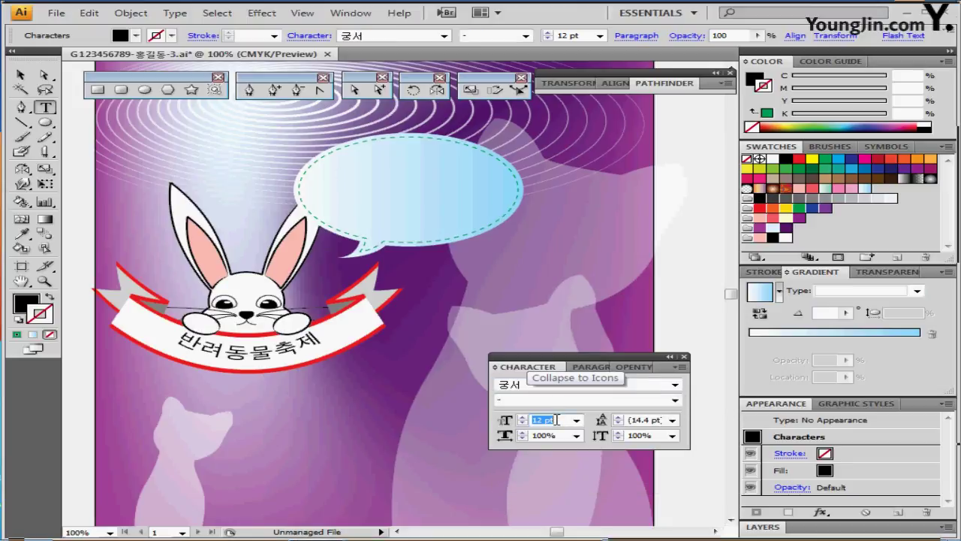
type("2")
key("Return")
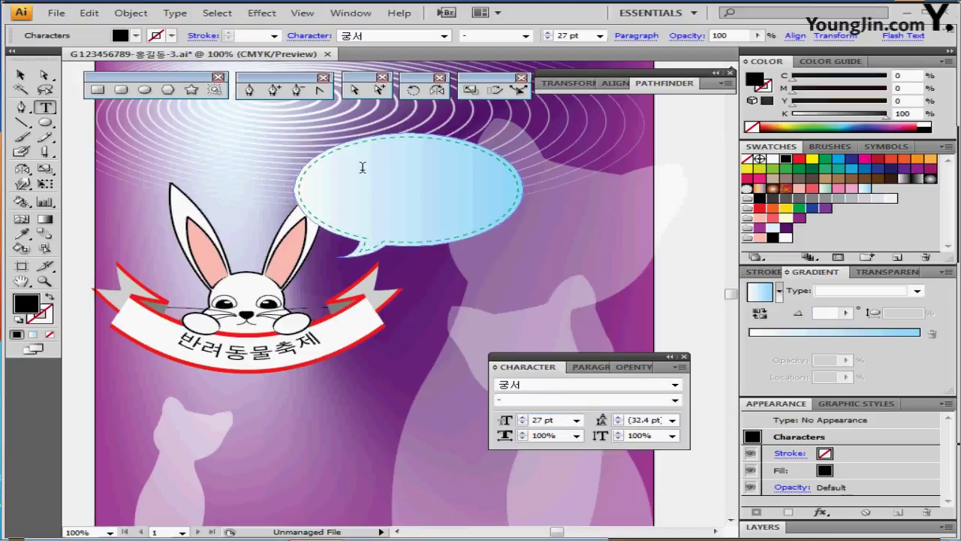
type("09.10~")
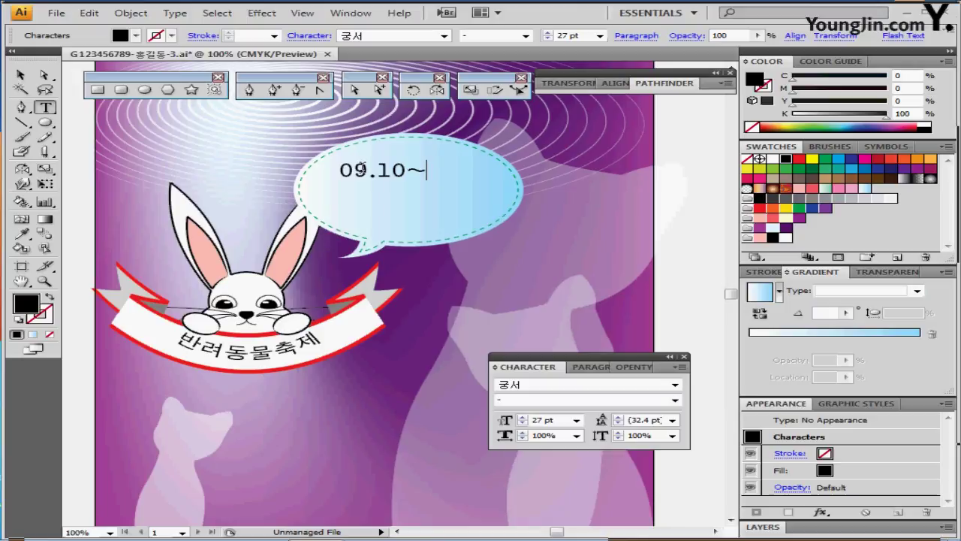
type("09.15")
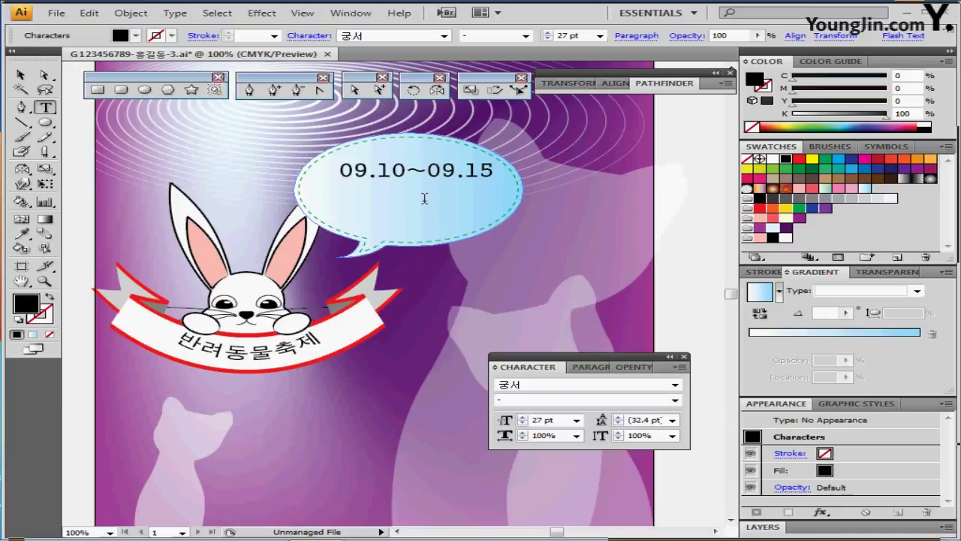
key("Return")
type("gksak")
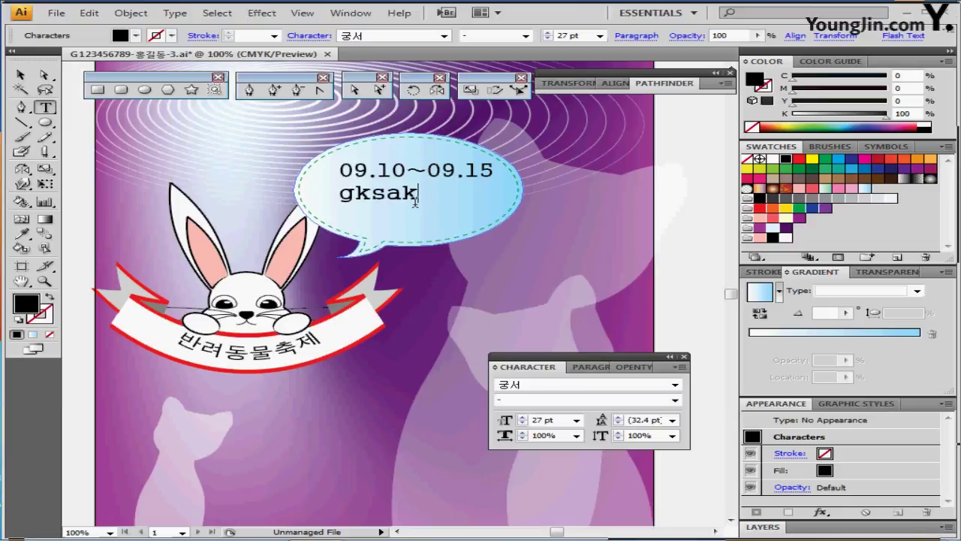
type("dma")
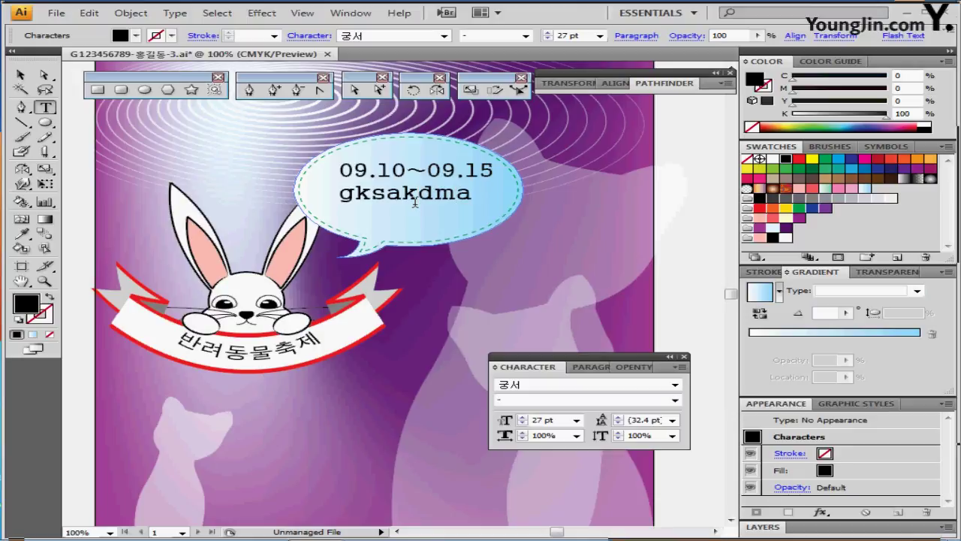
type(" ㅗ미")
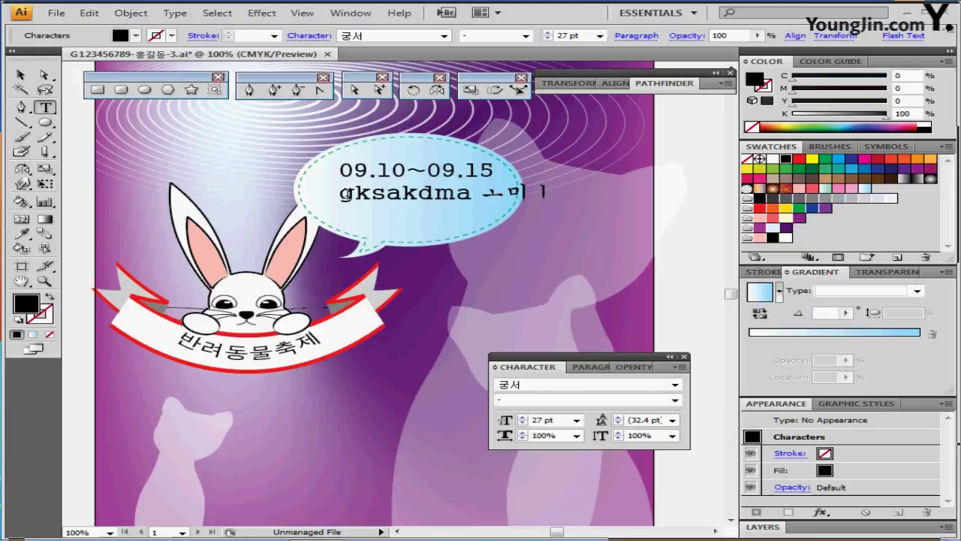
left_click_drag(354, 194, 530, 194)
left_click(542, 193)
triple_click(542, 192)
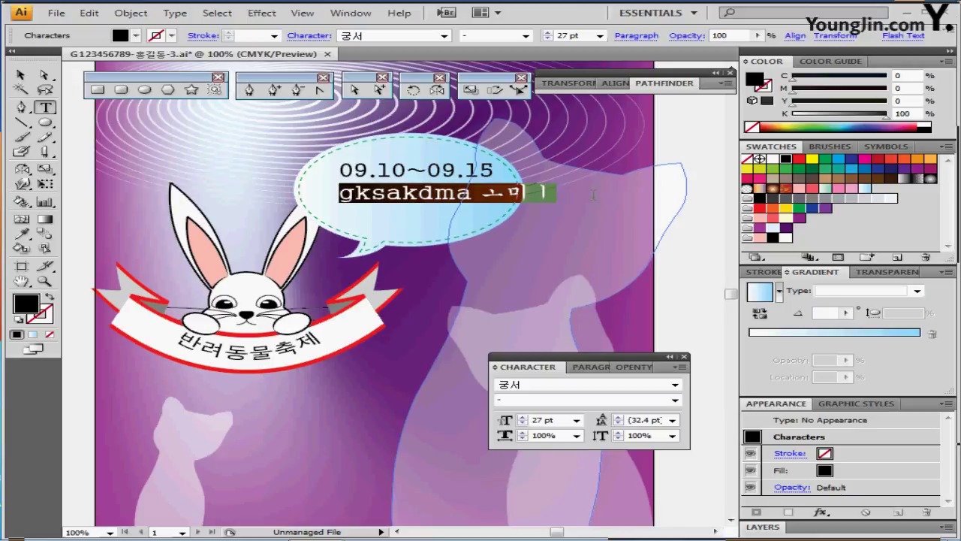
type("gksakdma")
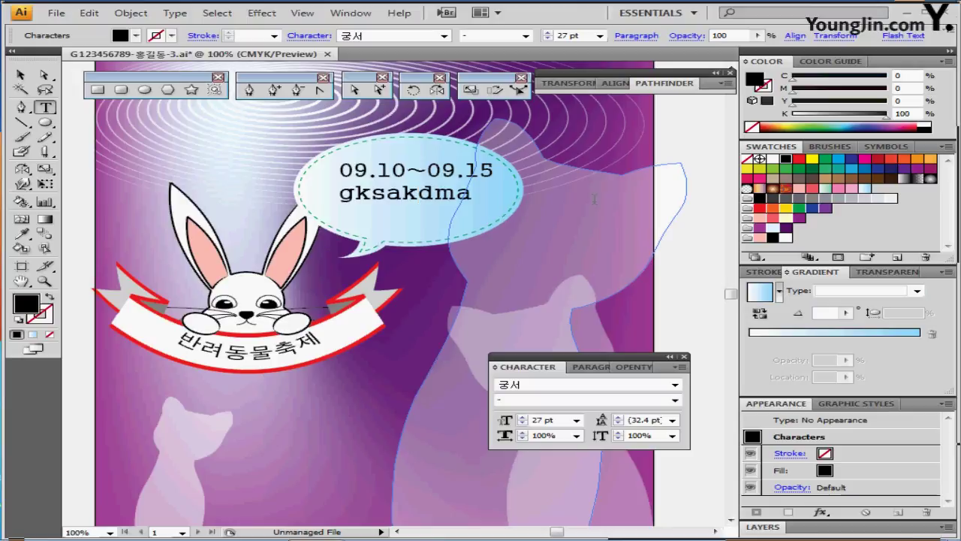
key("BackSpace")
key("BackSpace")
key("BackSpace")
key("BackSpace")
key("BackSpace")
key("BackSpace")
key("BackSpace")
key("BackSpace")
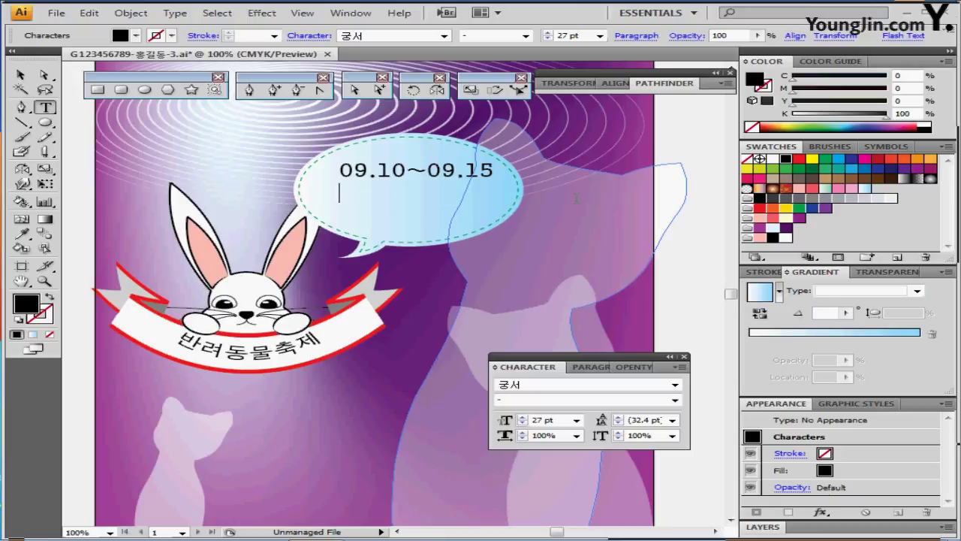
Enter 한마음 Hall as the second line and centre the text block inside the speech bubble
type("하ㅁ")
key("BackSpace")
type("ㄴㅁㅏ")
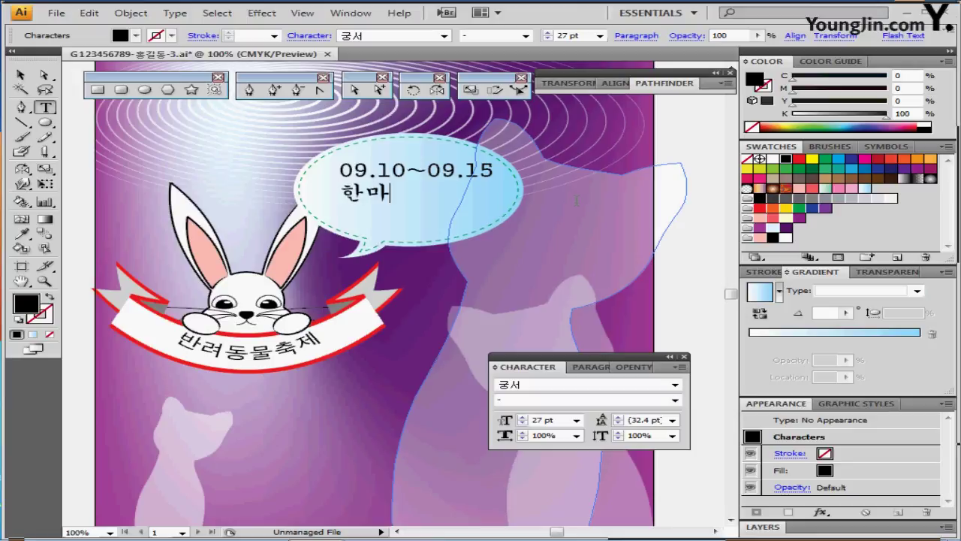
type("ㅇㅡㅁ ")
type("H")
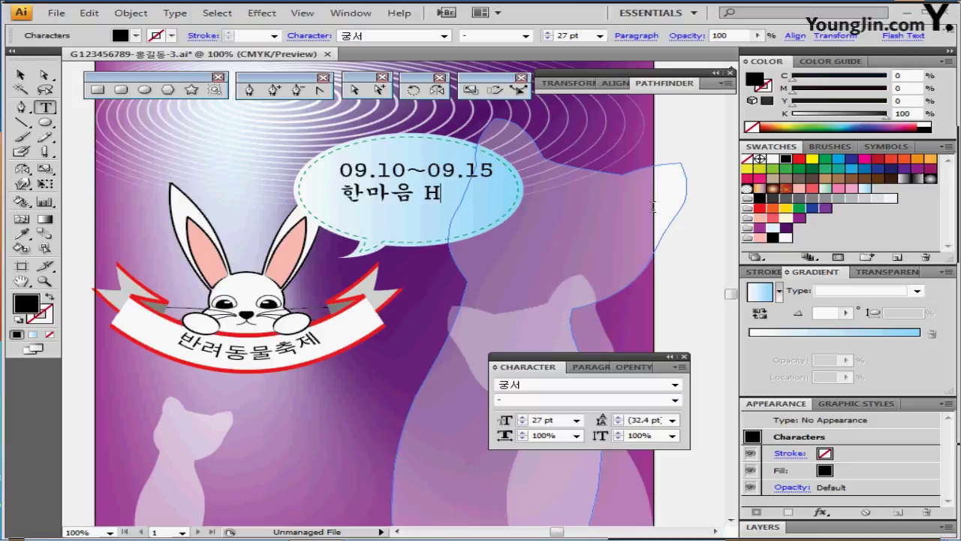
type("all")
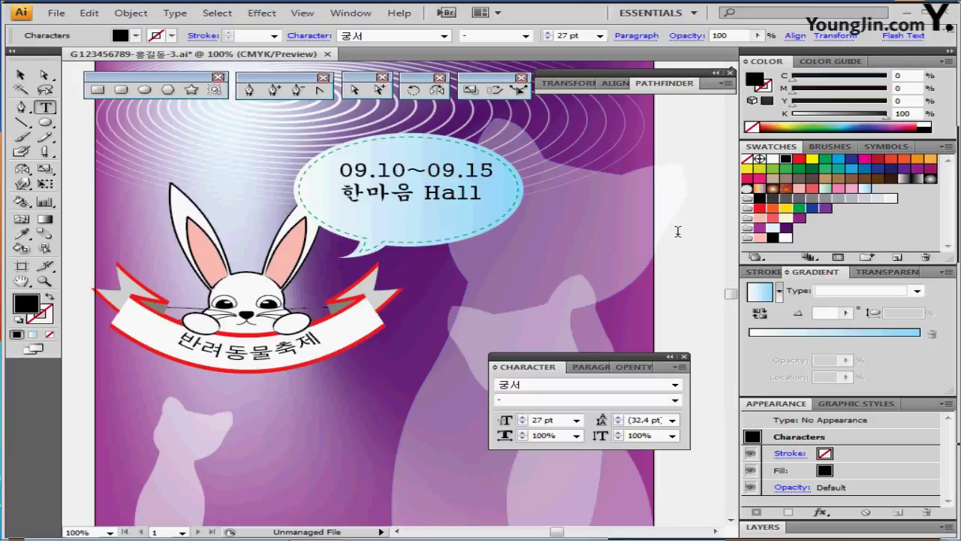
key("Escape")
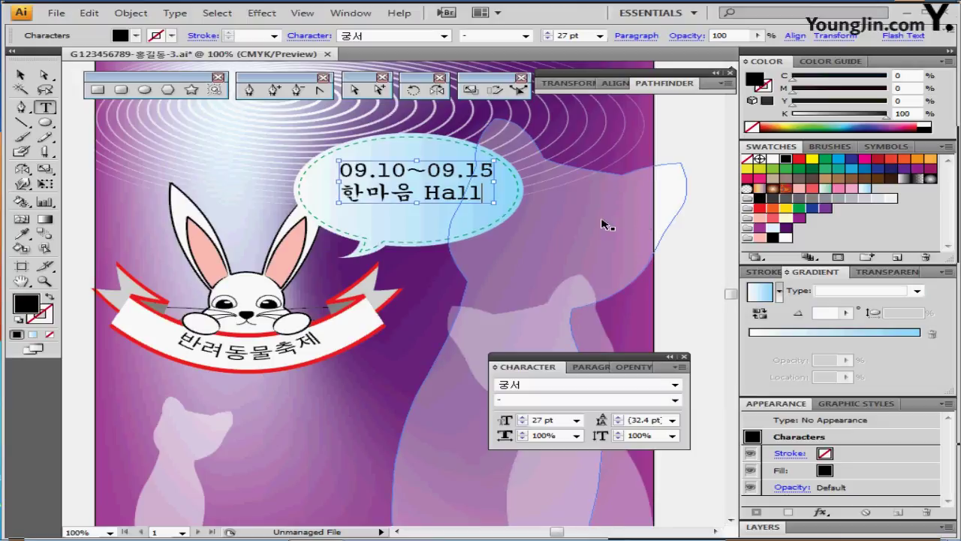
left_click_drag(408, 197, 417, 208)
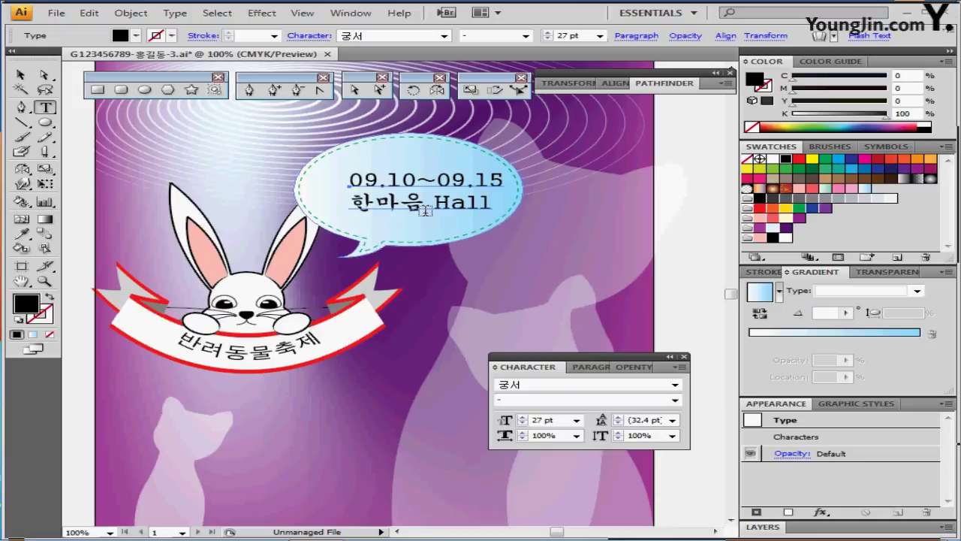
left_click_drag(409, 203, 401, 205)
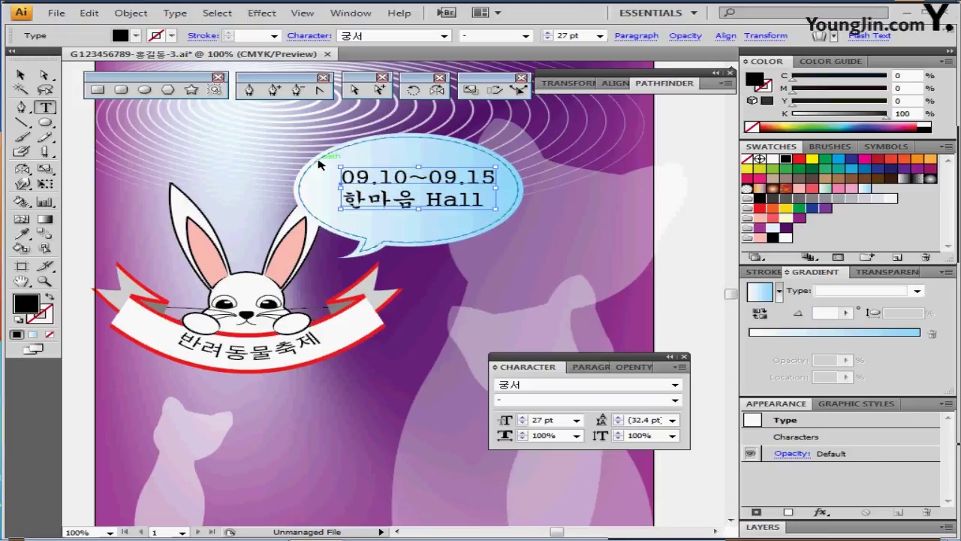
Rotate the text, the speech bubble and its dashed inner outline together by -15°
left_click(316, 160, "shift")
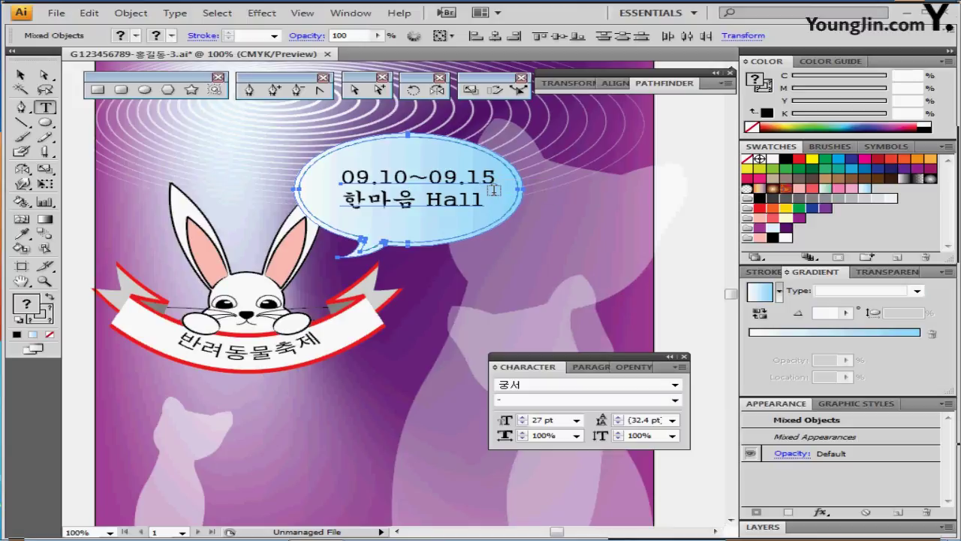
key("ctrl")
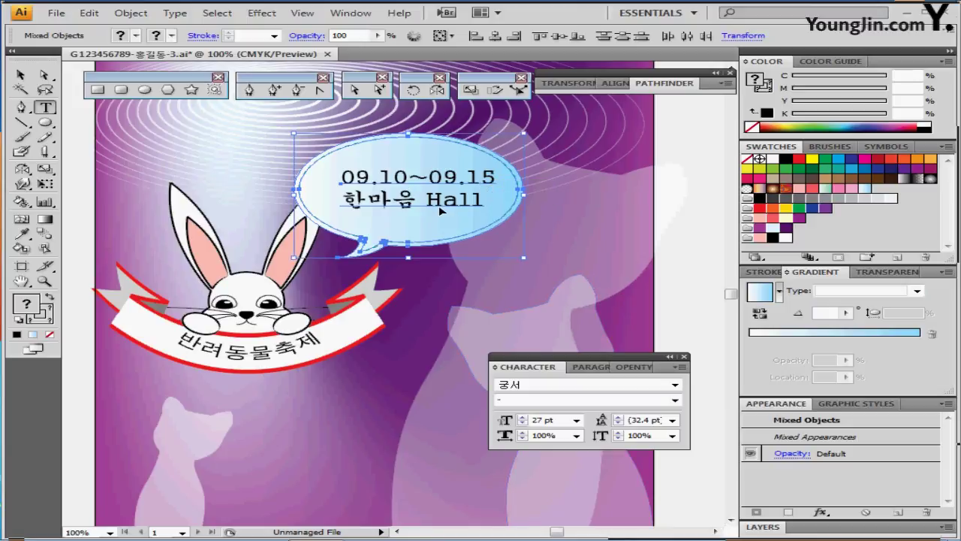
double_click(413, 91)
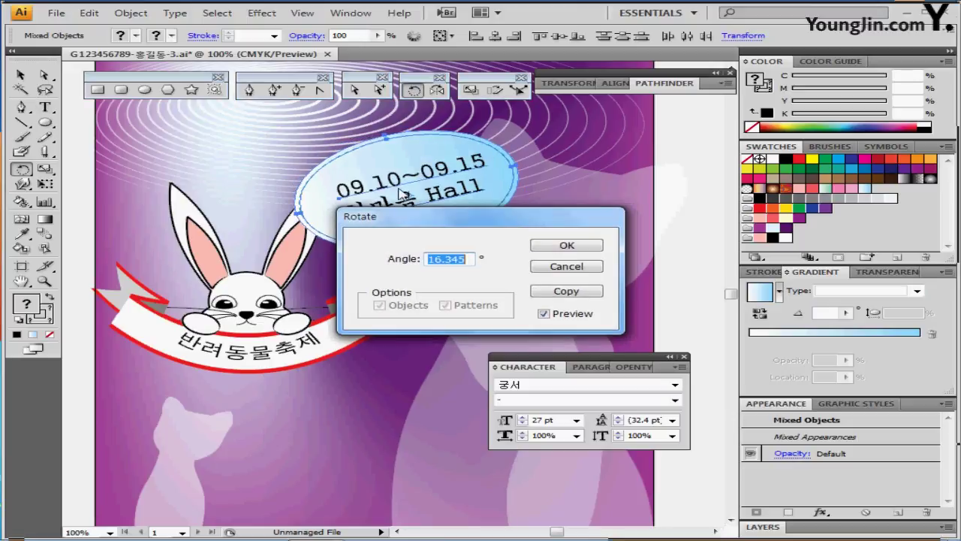
type("-15")
key("Return")
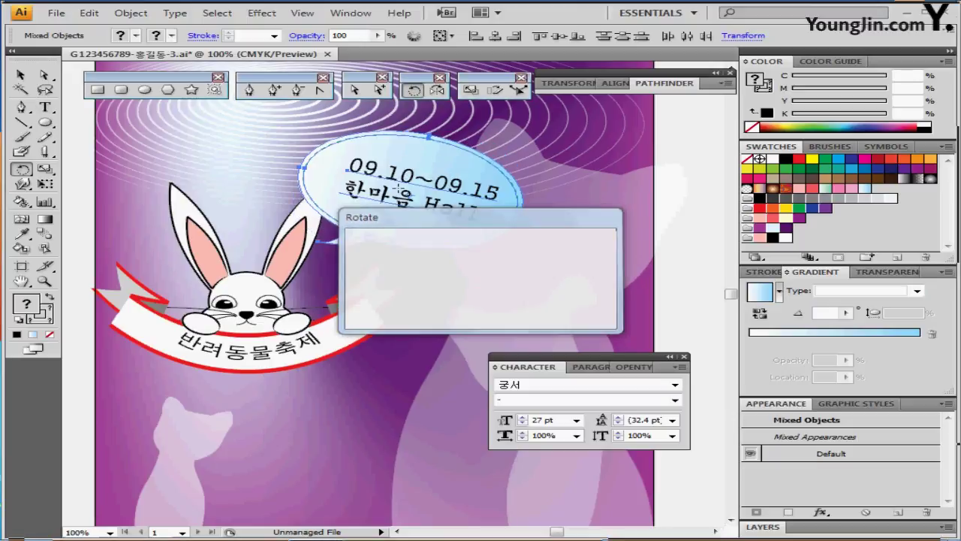
Move the rotated speech bubble and its text slightly away from the rabbit's ear, and deselect them
left_click_drag(390, 225, 418, 197)
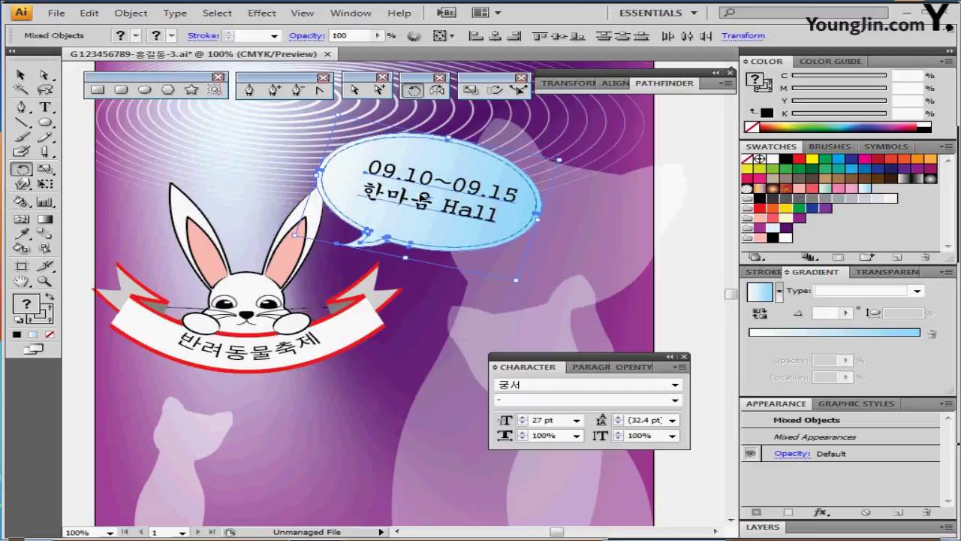
left_click_drag(422, 198, 430, 197)
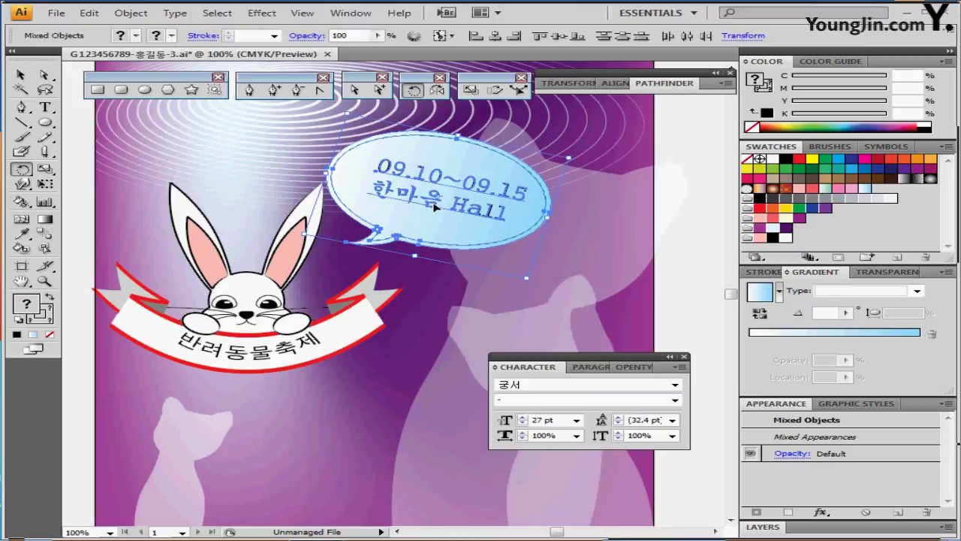
left_click_drag(434, 207, 411, 322)
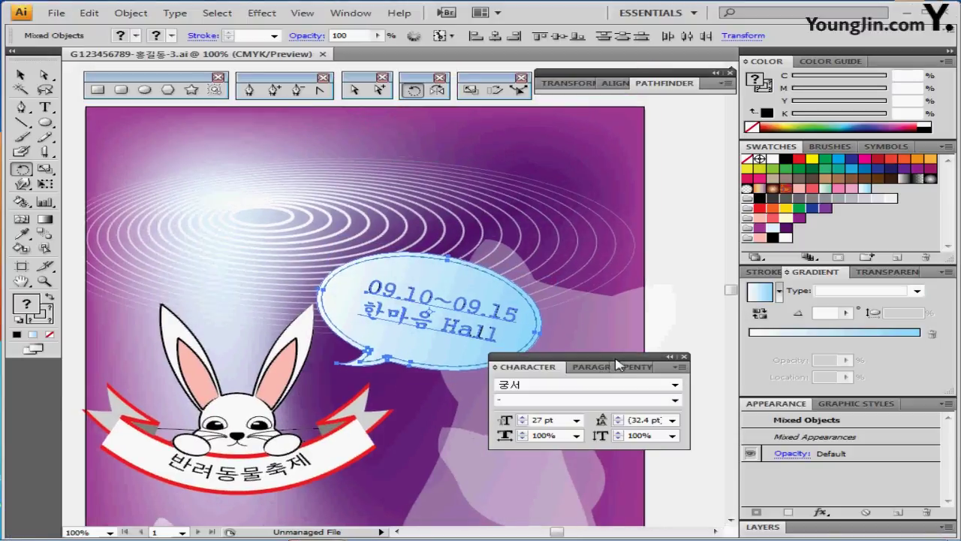
left_click_drag(618, 363, 621, 376)
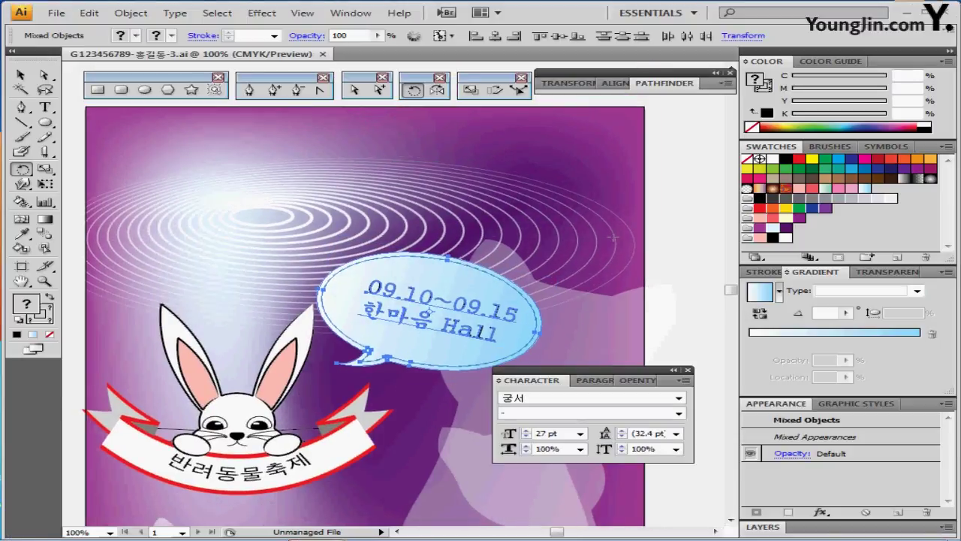
left_click(665, 184)
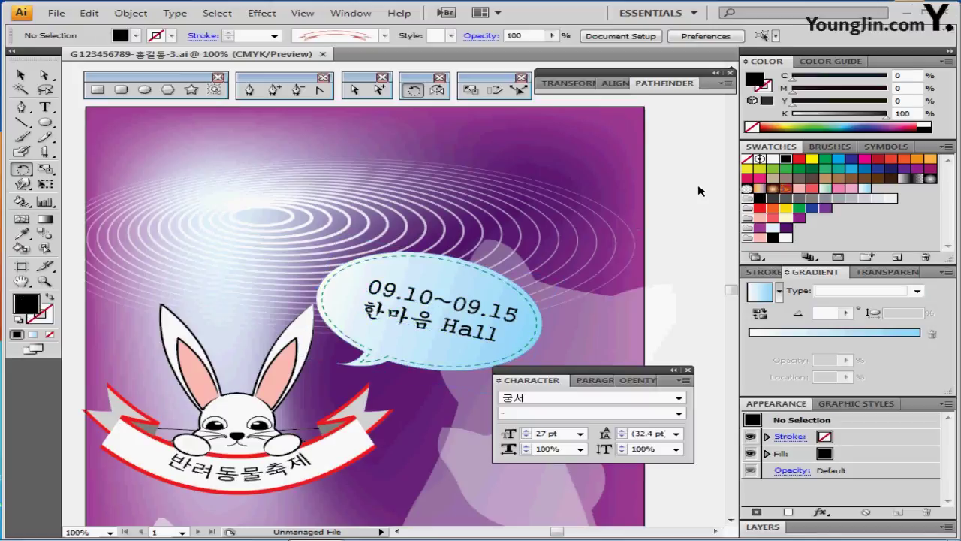
Paste the copied PET FAIR title in front of the poster artwork and select only the title text
key("ctrl+f")
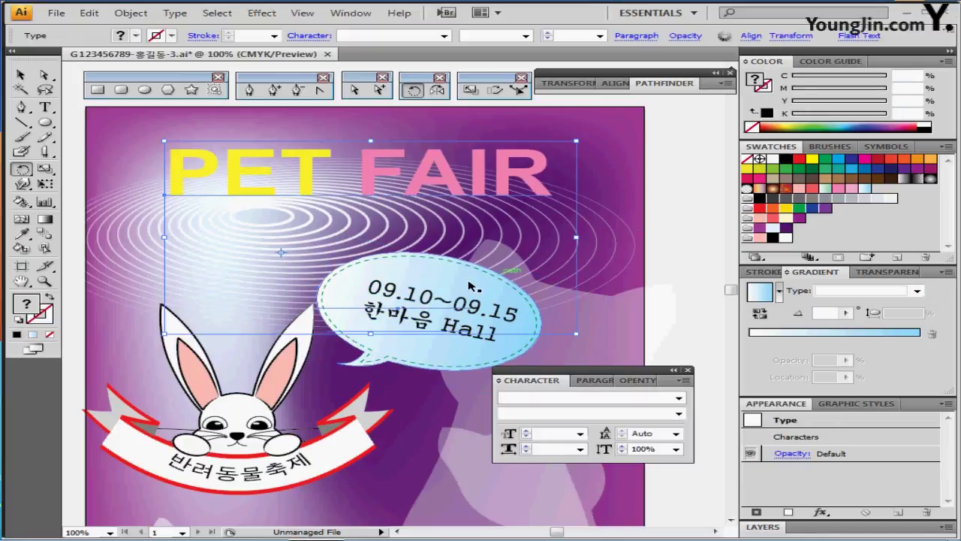
left_click(389, 178)
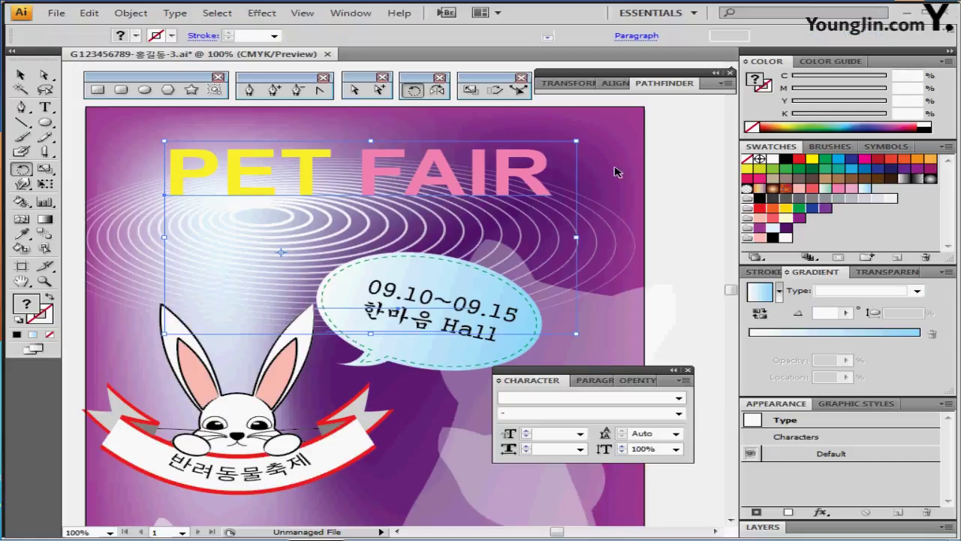
left_click(408, 190)
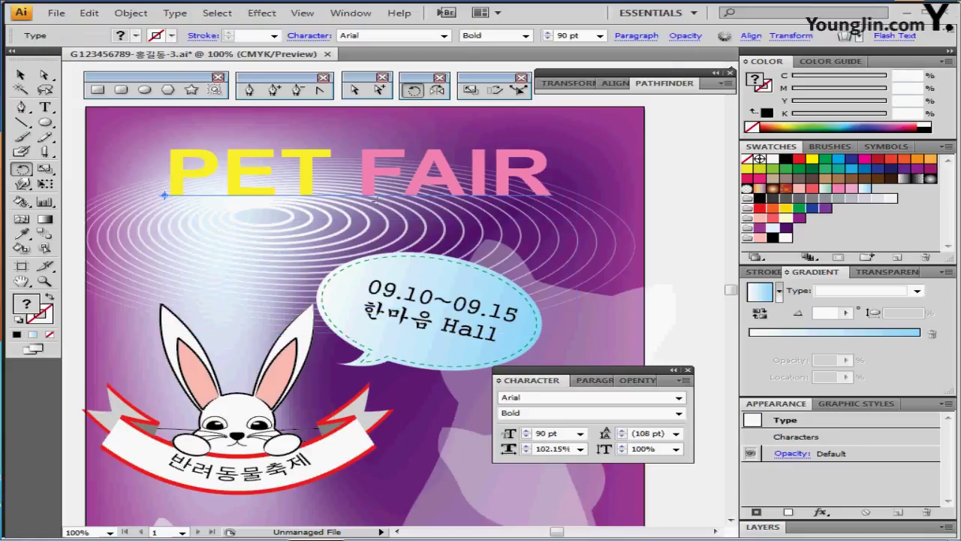
Examine the PET FAIR title's font and size settings and the CMYK fill colour of each word
left_click_drag(572, 379, 581, 235)
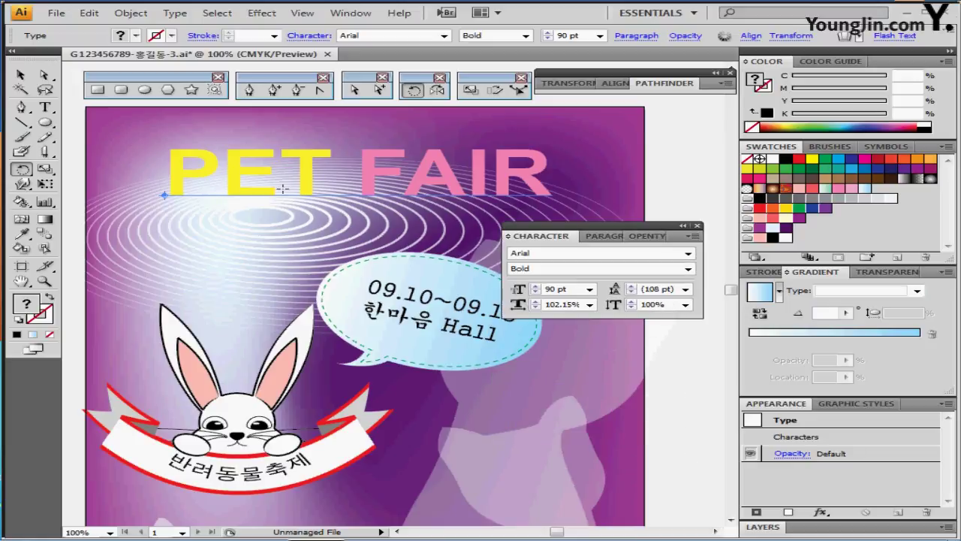
left_click(542, 253)
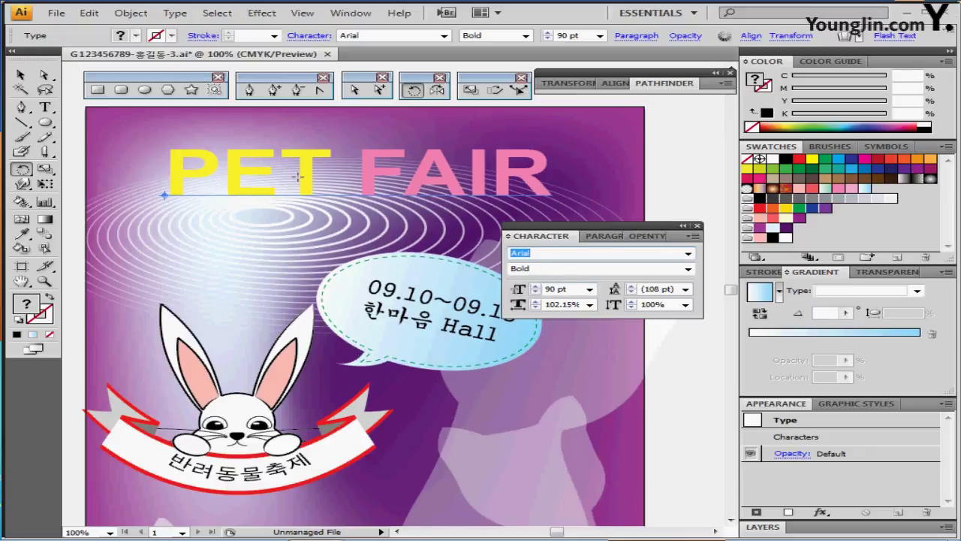
key("t")
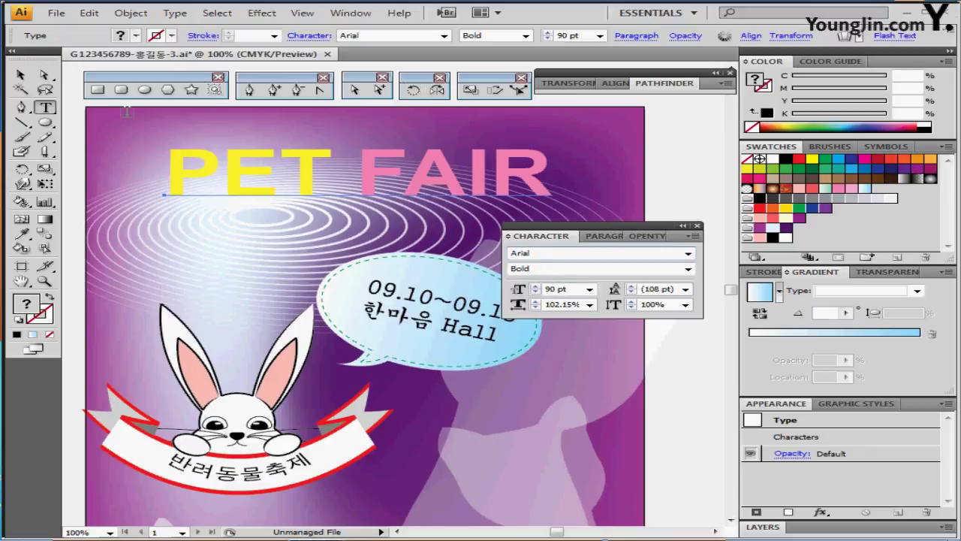
double_click(314, 171)
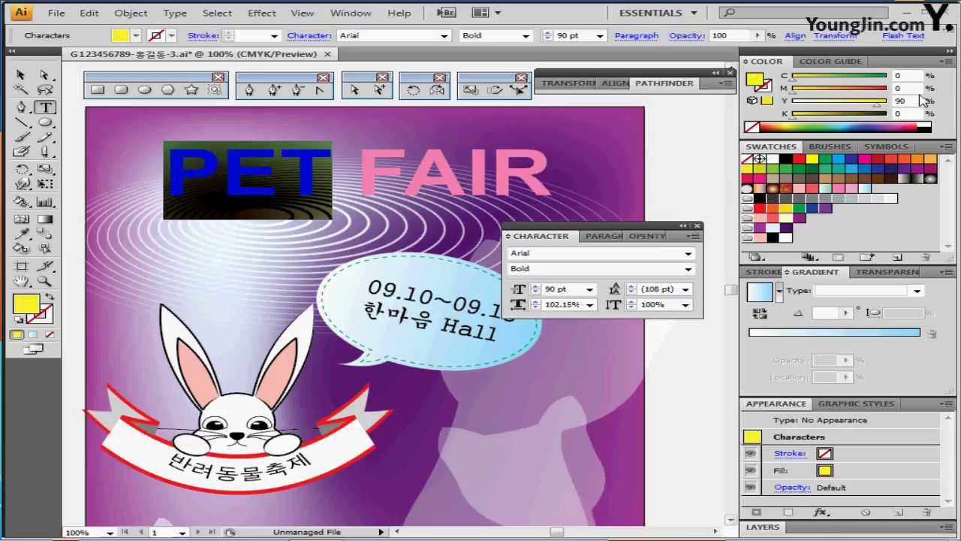
left_click(917, 100)
left_click_drag(359, 169, 554, 180)
left_click(918, 88)
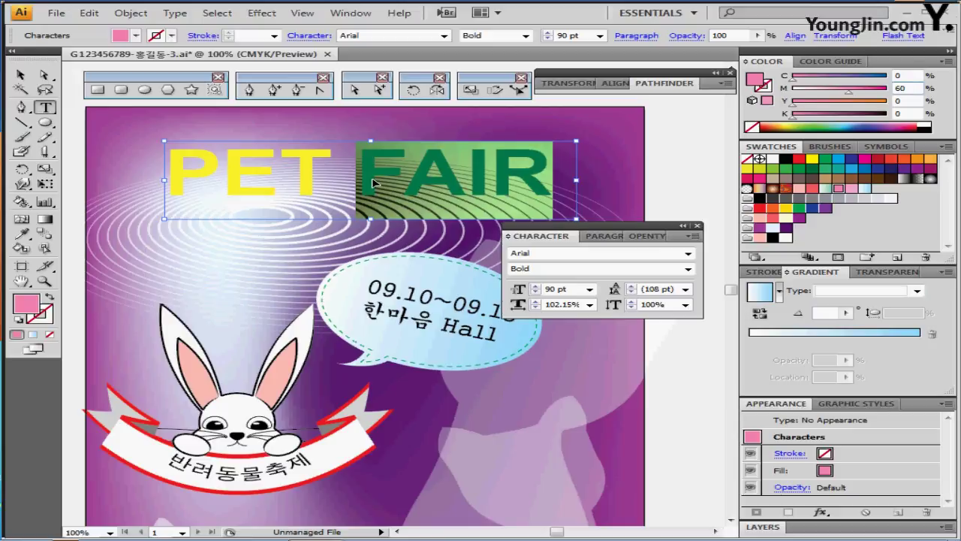
key("Escape")
Open an envelope warp for the PET FAIR title with preview on, using the Flag style
left_click(174, 13)
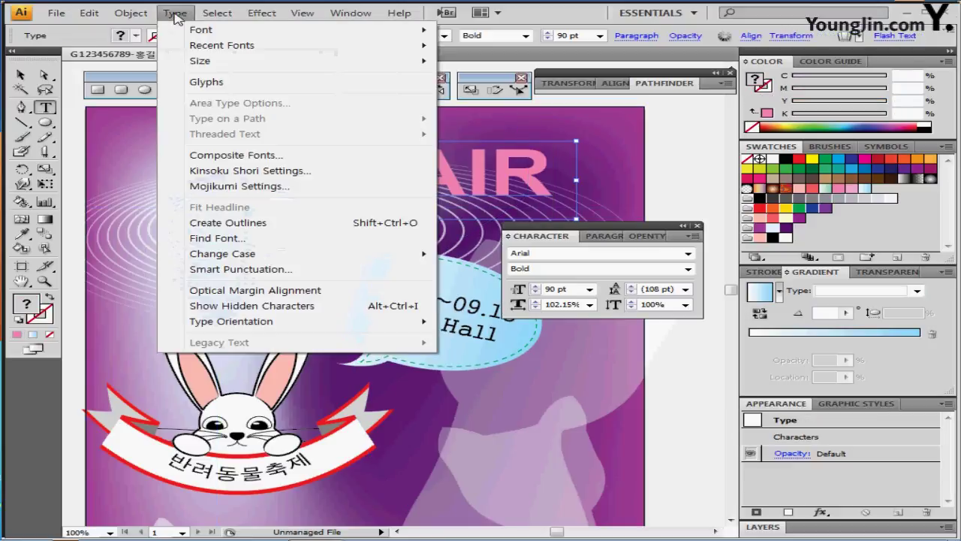
mouse_move(130, 13)
mouse_move(218, 317)
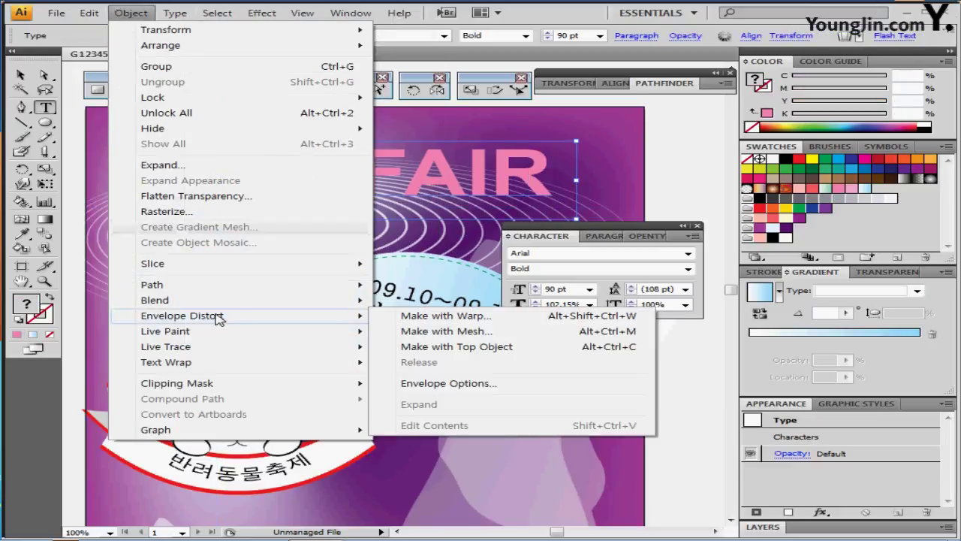
left_click(442, 317)
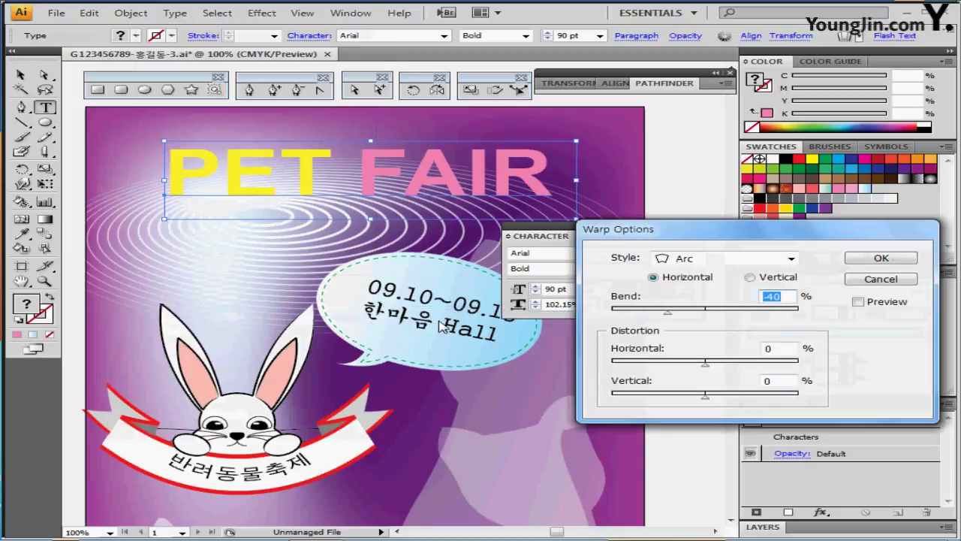
left_click(857, 301)
left_click(743, 258)
left_click(706, 255)
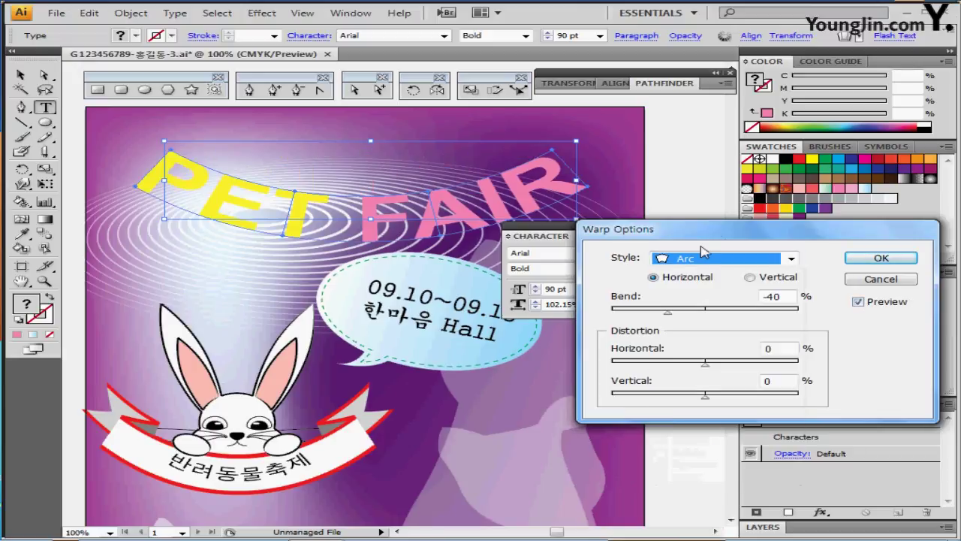
left_click(710, 259)
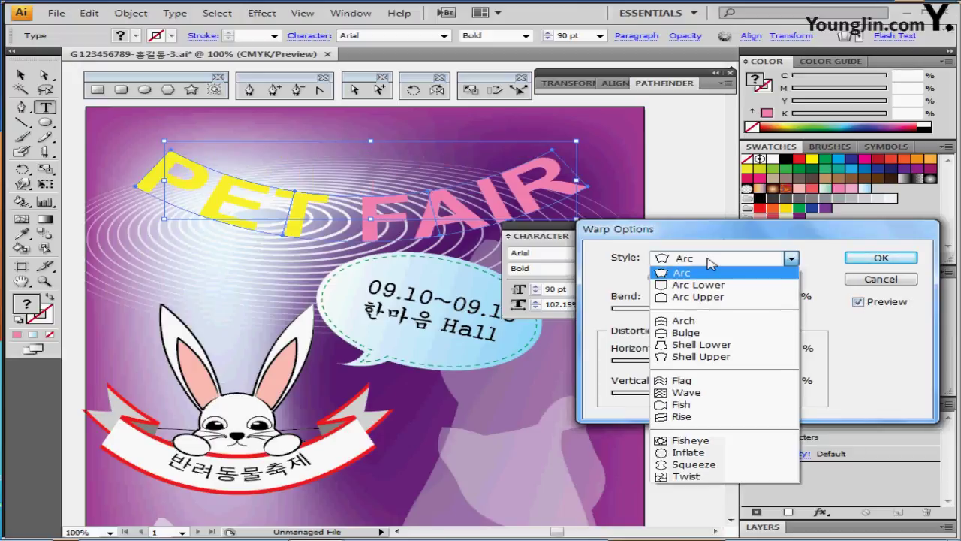
left_click(697, 383)
Set the title warp's bend to 50% and horizontal distortion to -20%, and apply it
double_click(777, 296)
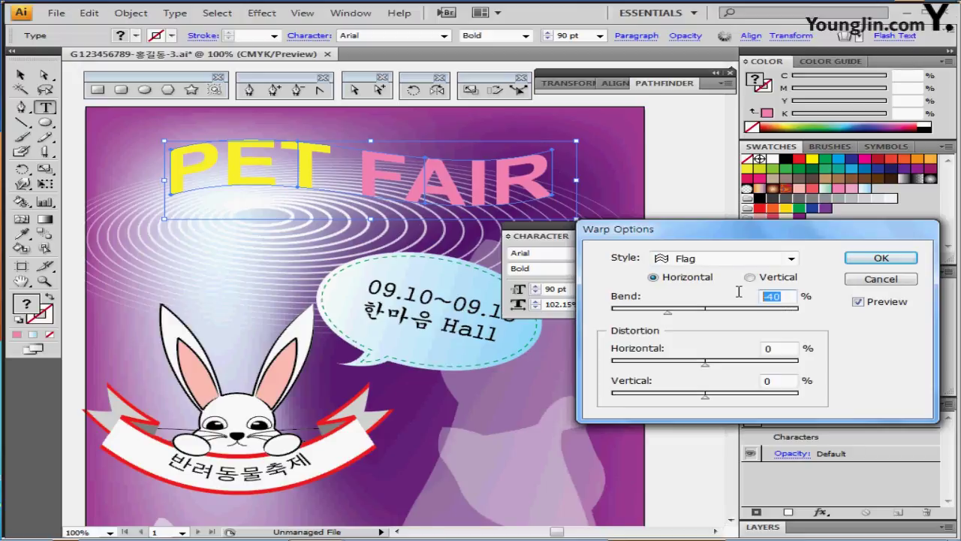
type("50")
left_click(780, 348)
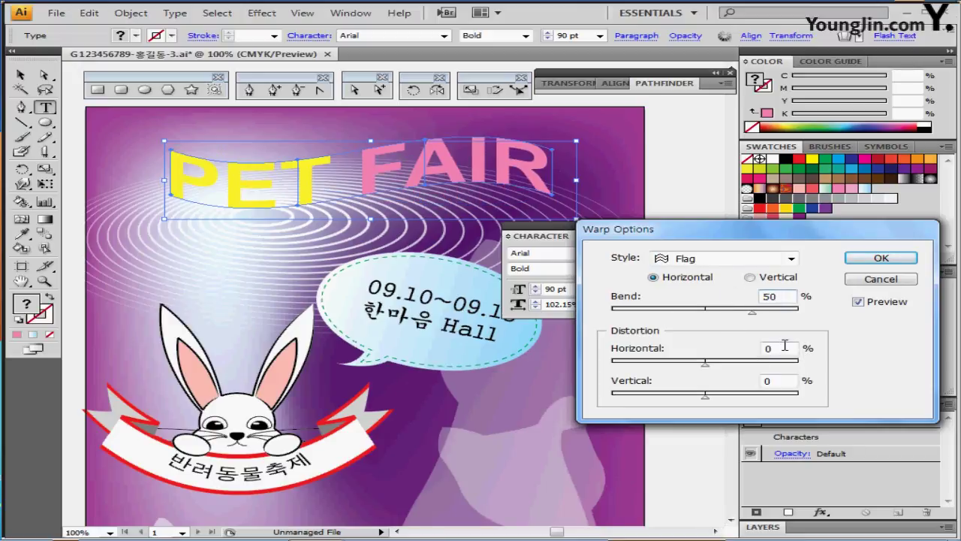
double_click(782, 347)
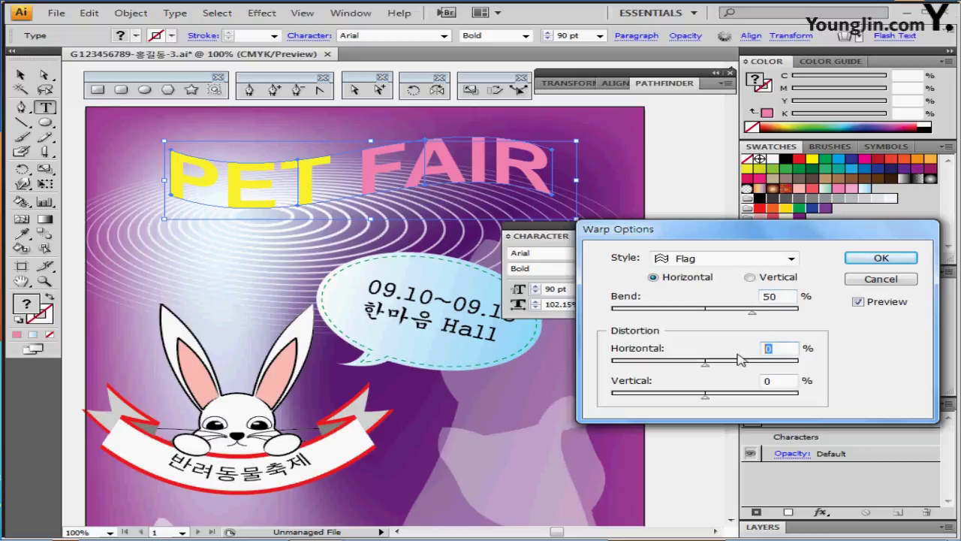
type("-20")
key("Return")
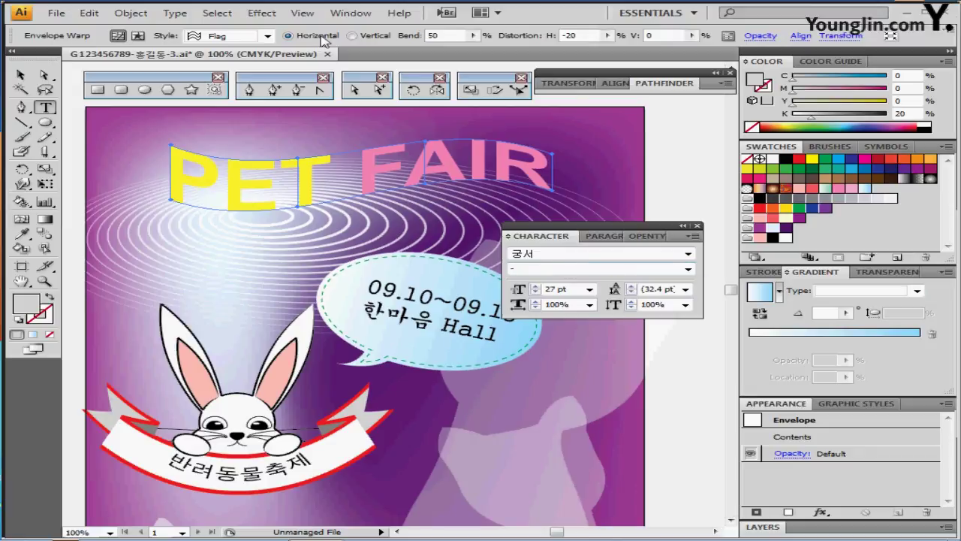
Start an Illustrator Drop Shadow effect on the warped title with X and Y offsets of 2.47 mm
left_click(264, 15)
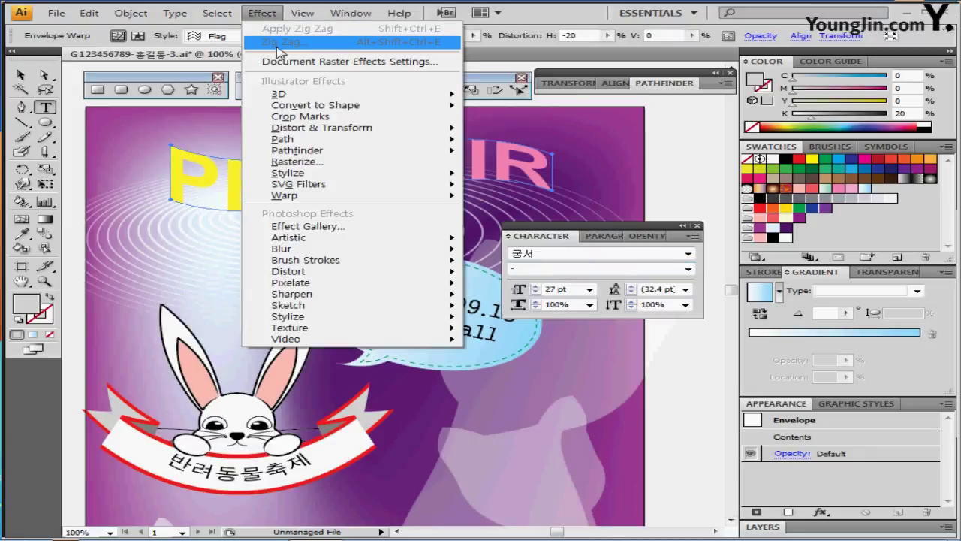
mouse_move(323, 177)
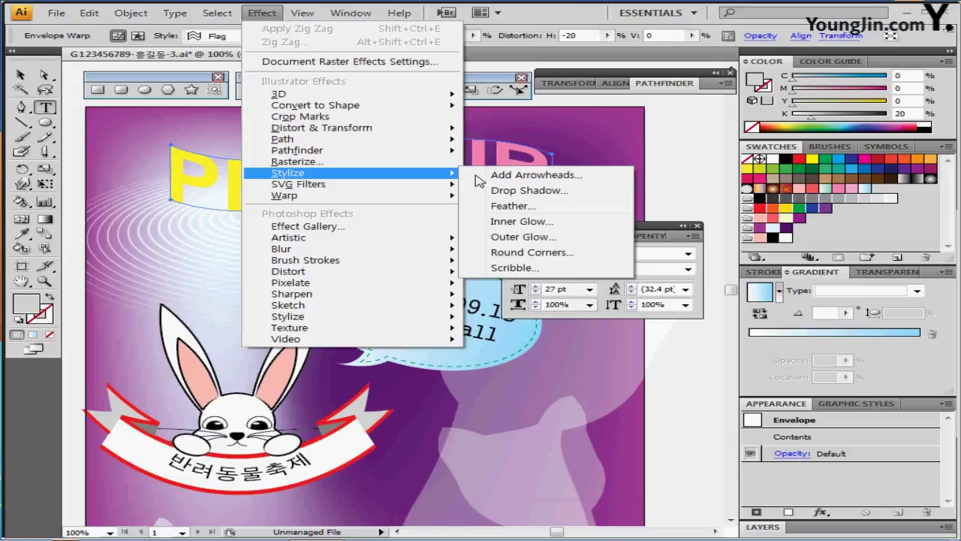
left_click(524, 192)
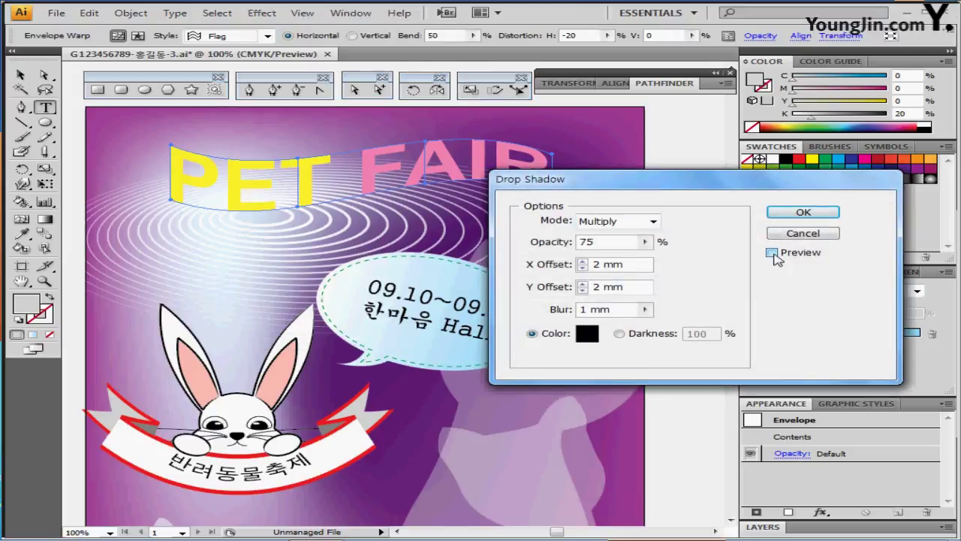
left_click(773, 254)
left_click(544, 272)
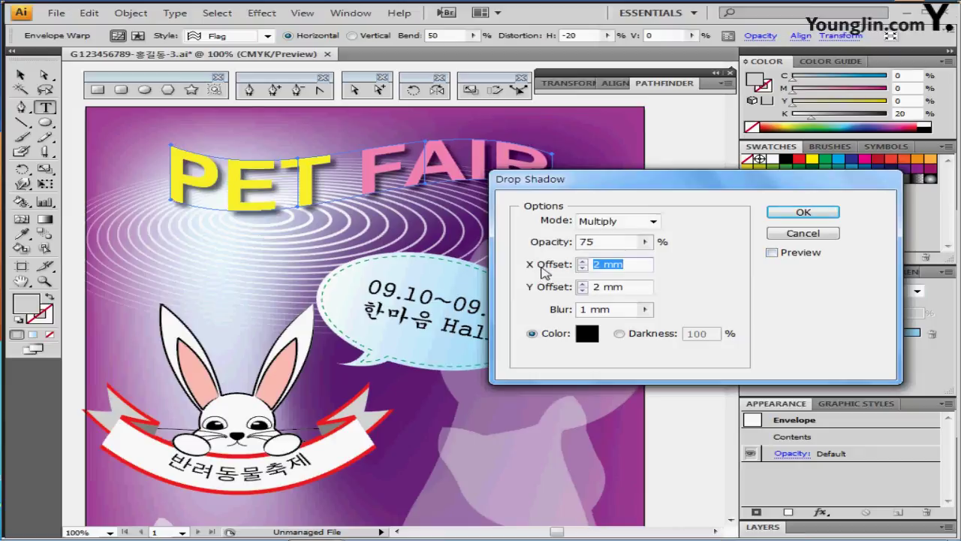
type("2")
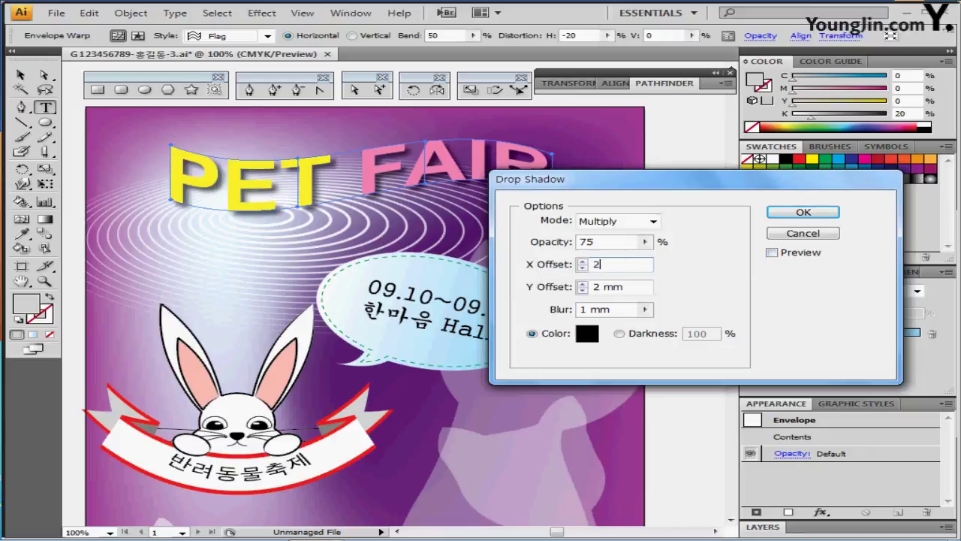
type(".47")
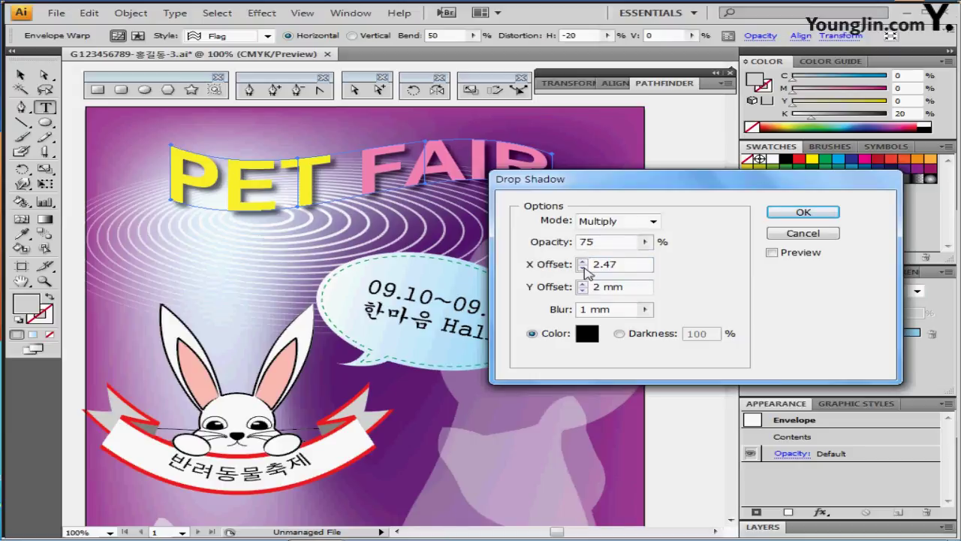
double_click(627, 265)
key("ctrl+c")
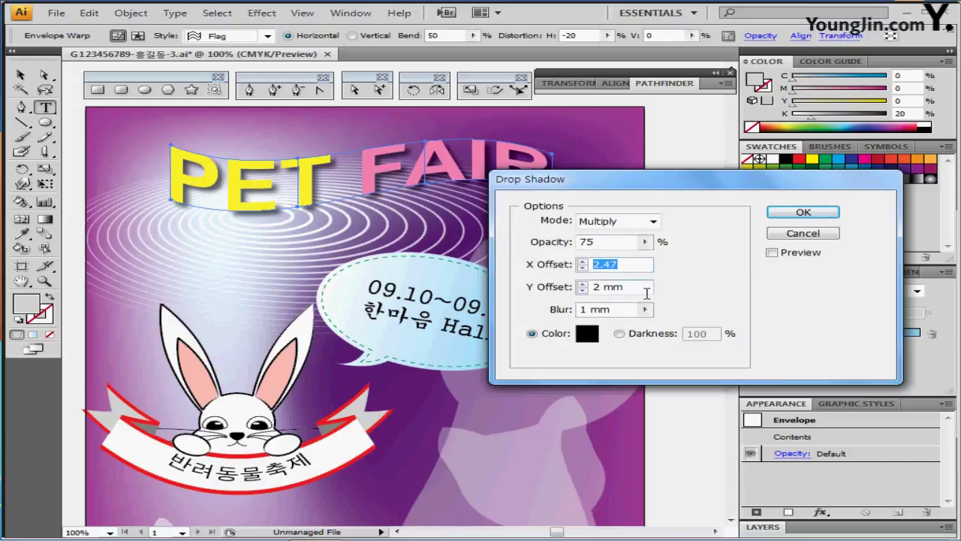
key("Tab")
key("ctrl+v")
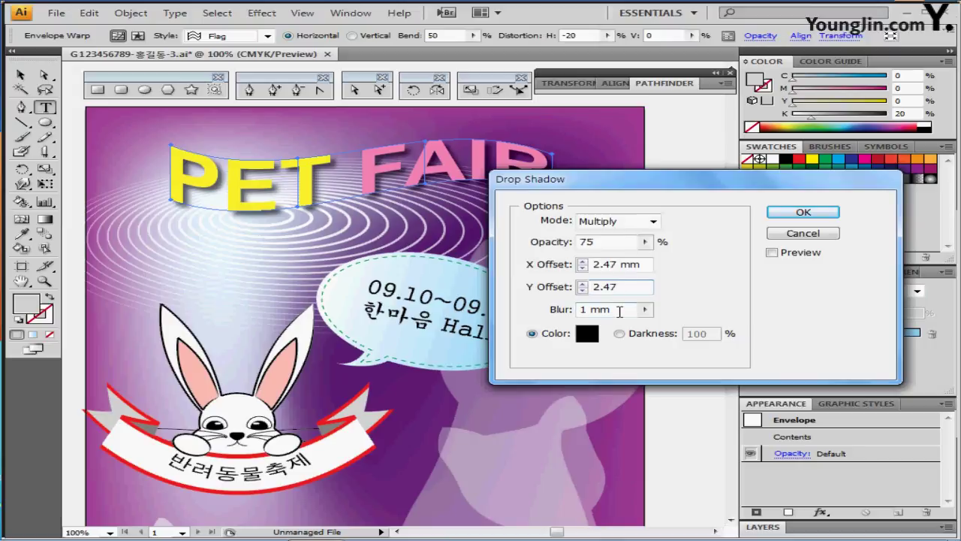
Set the title's drop shadow blur to 1.76 mm and apply the effect
double_click(620, 309)
type("1.76")
key("Return")
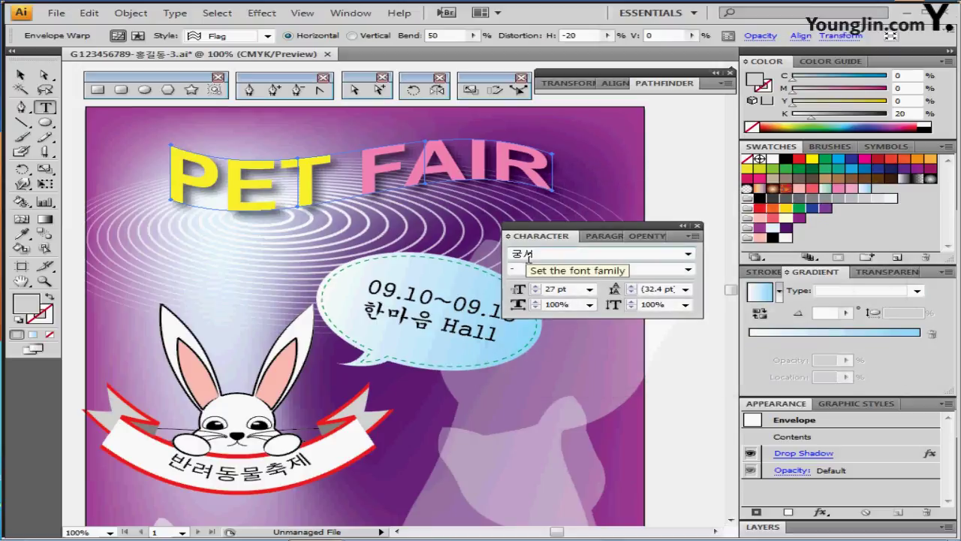
Close the Character panel and deselect the PET FAIR title
left_click(697, 225)
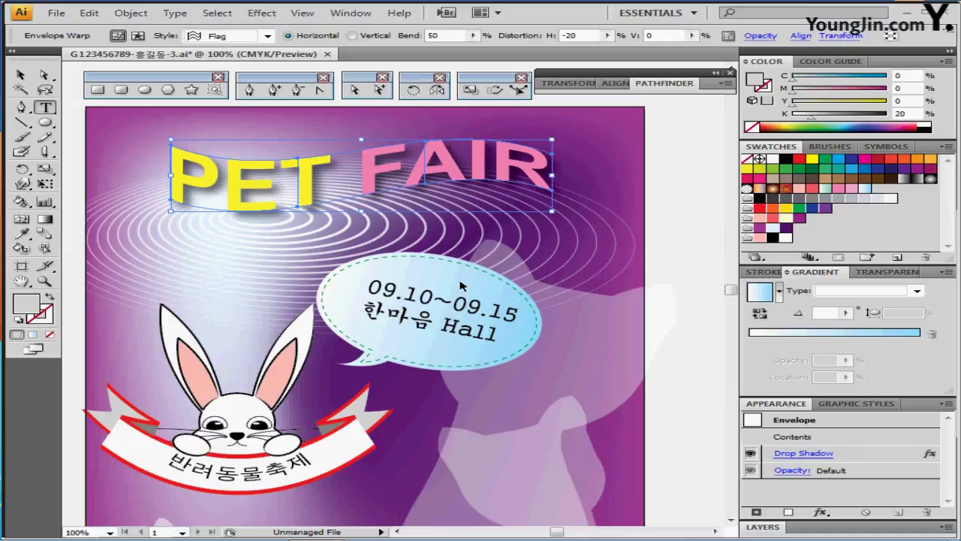
key("ctrl+minus")
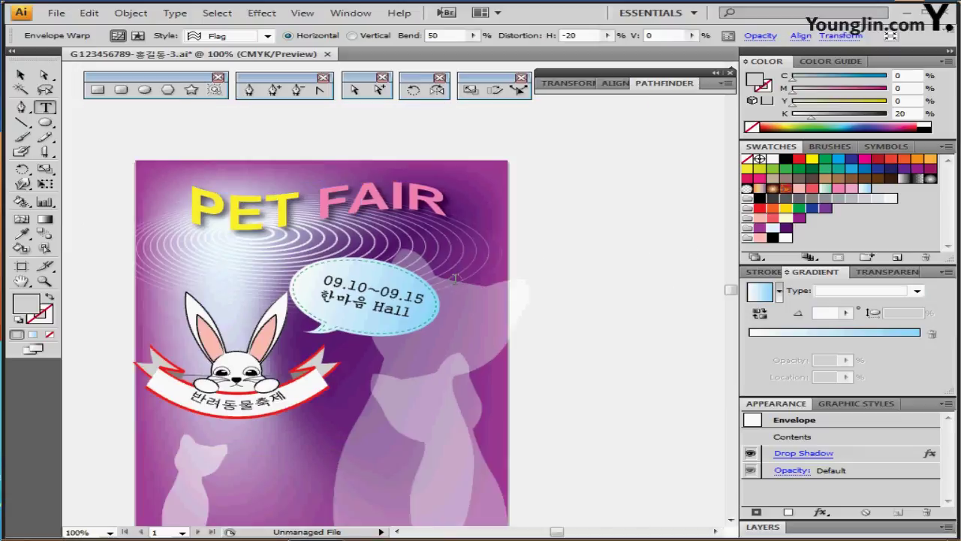
scroll(444, 283, "down", 1)
left_click_drag(444, 284, 455, 281)
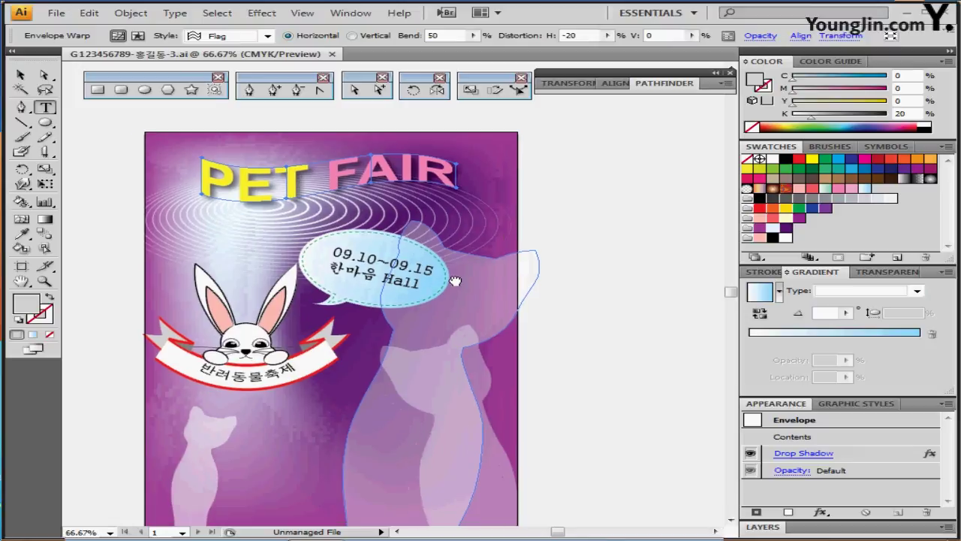
key("ctrl+shift+a")
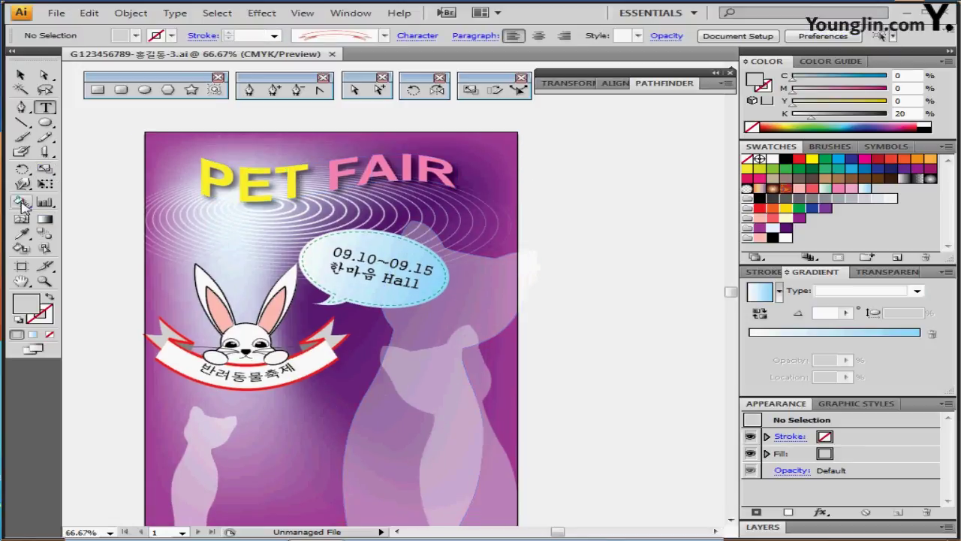
Tear off the symbolism tools as a floating palette below the Pathfinder panel, and choose the pink dog symbol for spraying
mouse_move(21, 201)
left_mouse_down()
mouse_move(254, 204)
mouse_move(216, 233)
mouse_move(214, 256)
left_mouse_up()
left_click_drag(578, 142, 646, 106)
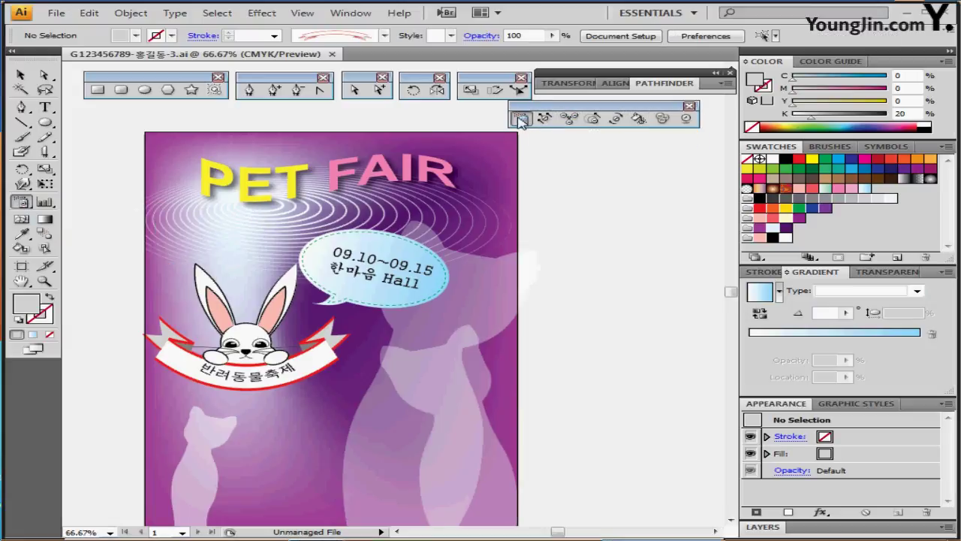
left_click(885, 146)
left_click(756, 189)
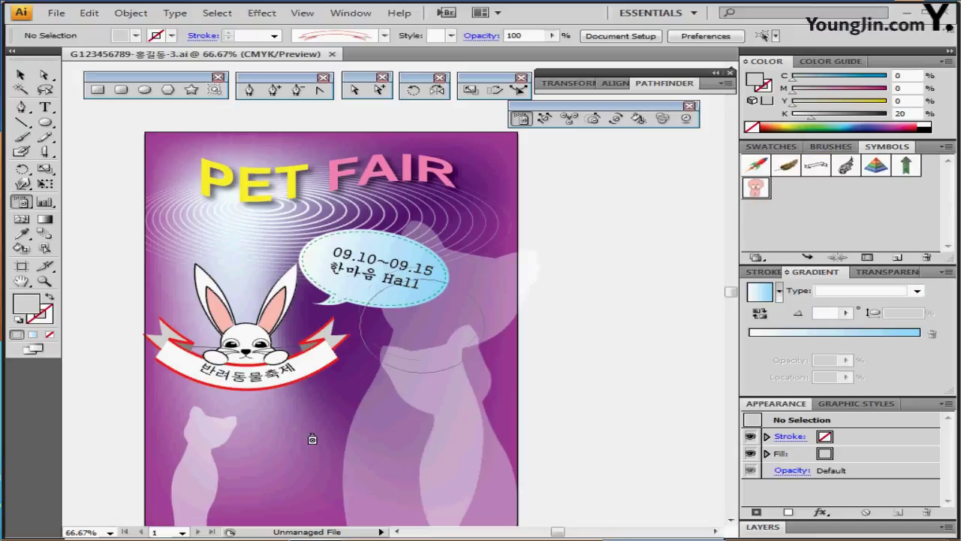
Spray pink dog symbols across the poster's lower half, over the speech bubble and near the upper edge
scroll(272, 428, "down", 1)
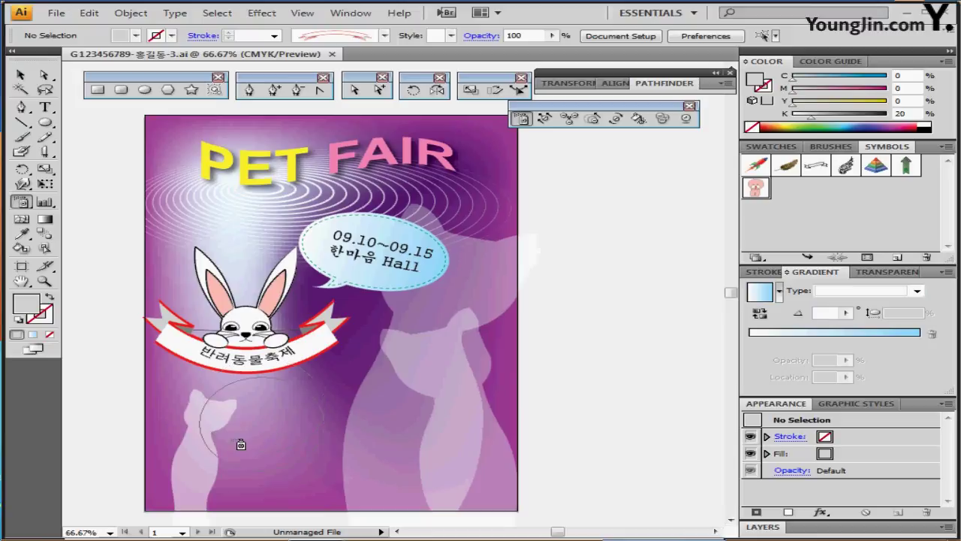
left_click(207, 453)
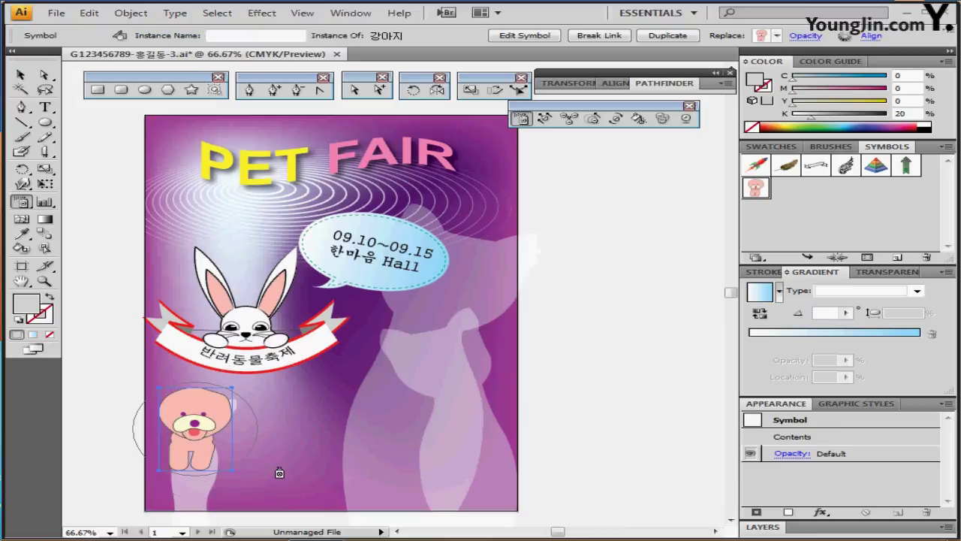
mouse_move(280, 472)
left_mouse_down()
mouse_move(326, 405)
mouse_move(388, 359)
mouse_move(404, 316)
left_mouse_up()
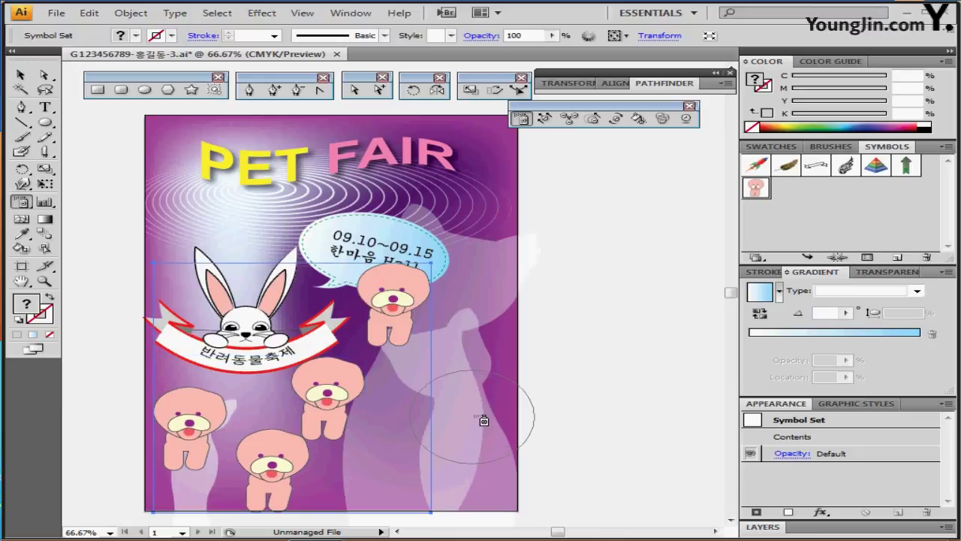
left_click(483, 415)
left_click(473, 229)
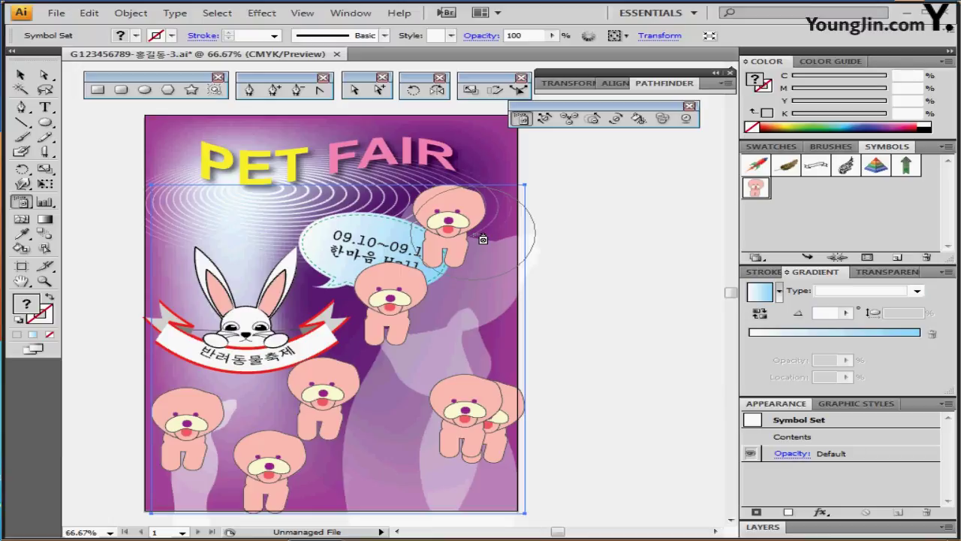
Pick the dark magenta fill swatch (C 35, M 100, Y 35, K 10) and delete the sprayed dog symbol set
left_click(771, 147)
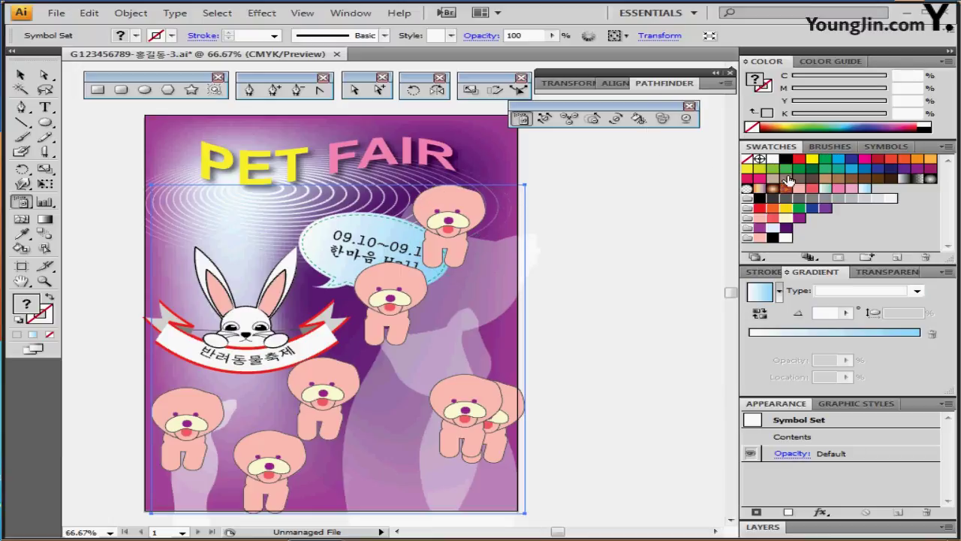
left_click(930, 170)
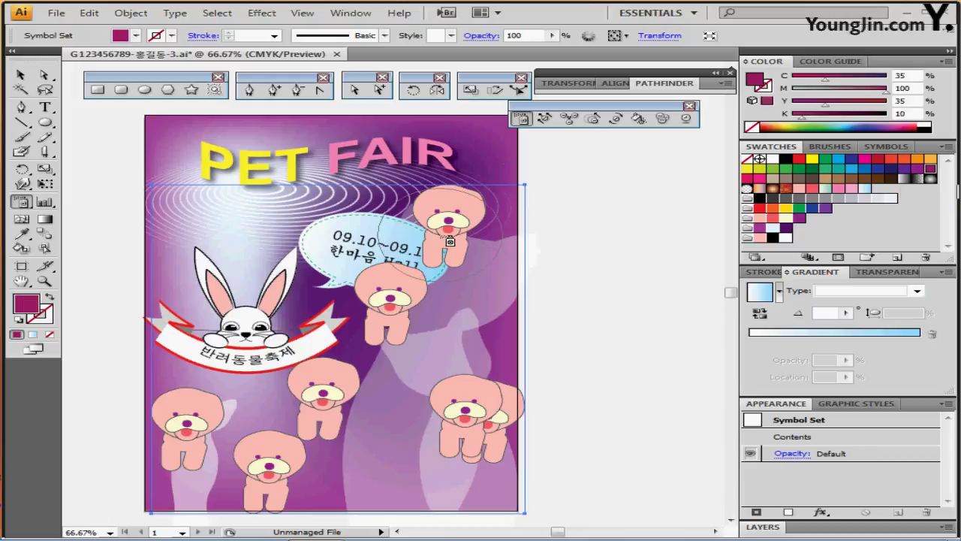
key("ctrl+minus")
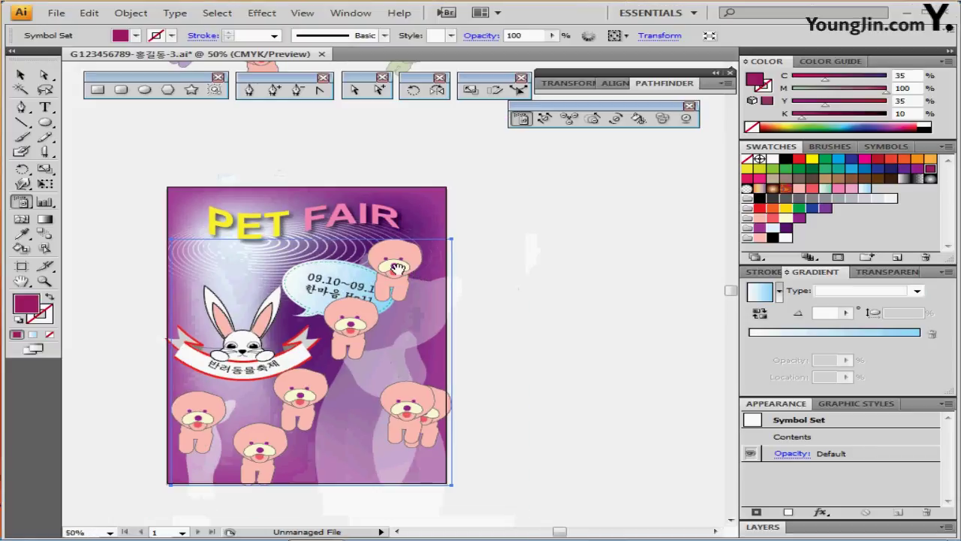
key("Delete")
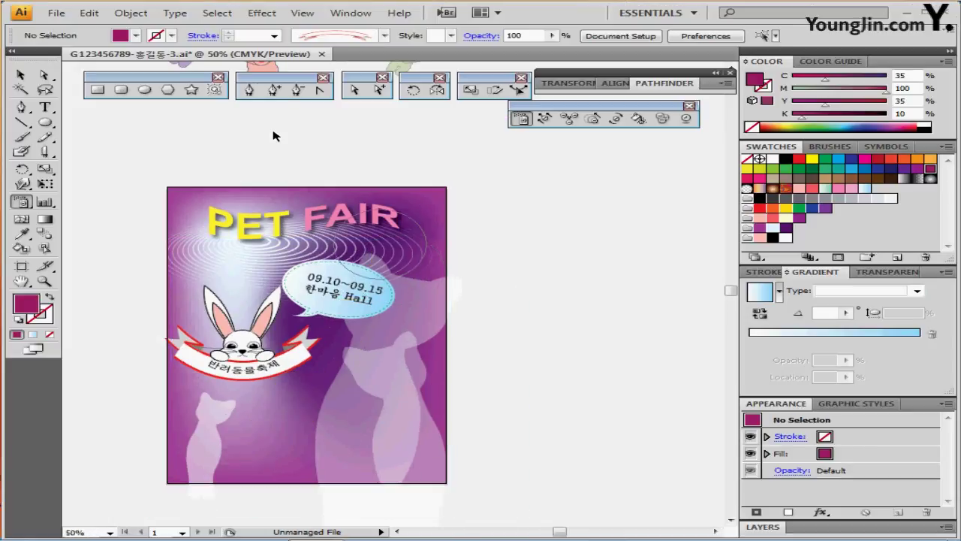
Move the prepared multicoloured dog symbol set from above the artboard onto the poster's lower half, shift it slightly down and deselect it
mouse_move(268, 66)
left_mouse_down()
mouse_move(293, 406)
mouse_move(266, 454)
mouse_move(285, 420)
left_mouse_up()
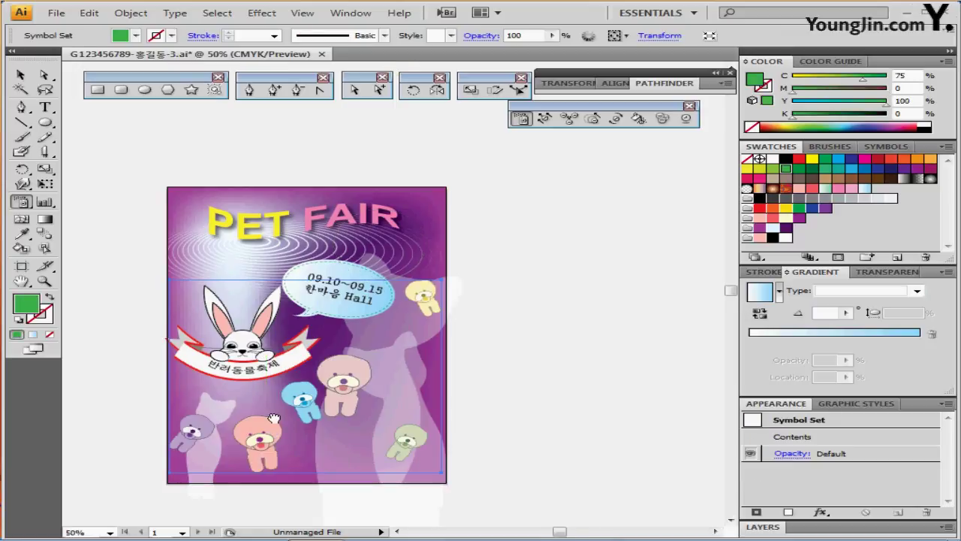
left_click_drag(343, 393, 355, 340)
left_click_drag(350, 347, 353, 362)
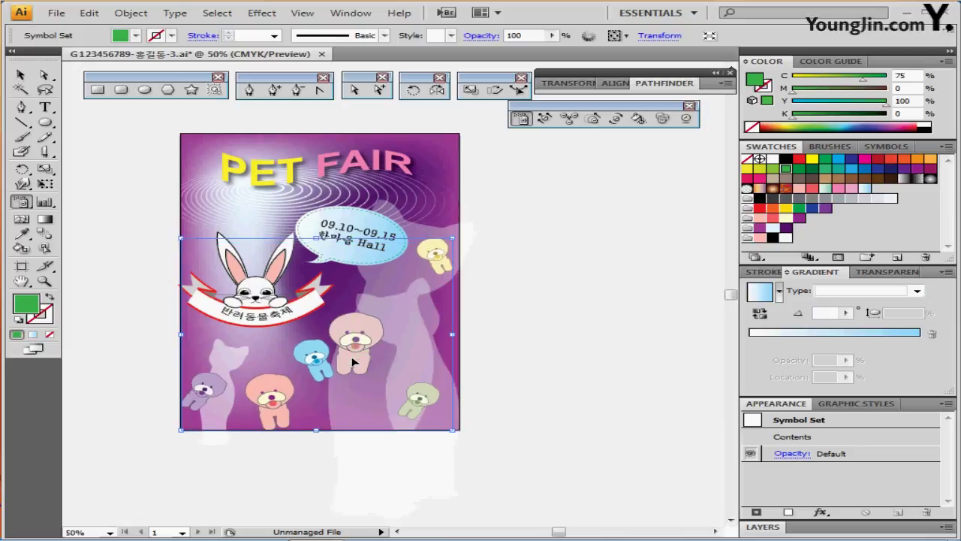
left_click(519, 310, "ctrl")
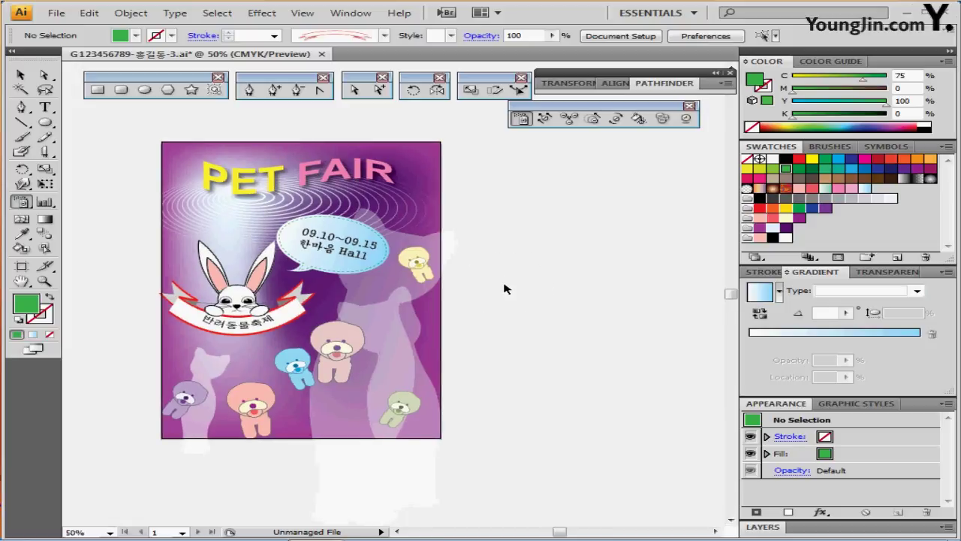
Cover the poster with a 210 × 297 mm blue rectangle starting at the artboard's upper-left corner, and deselect it
key("ctrl+a")
key("ctrl+shift+a")
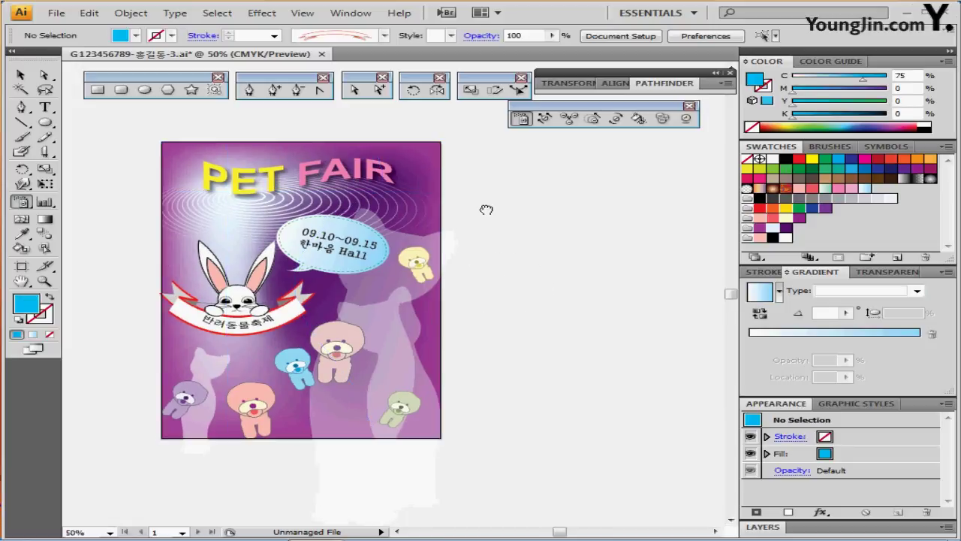
left_click_drag(486, 210, 481, 208)
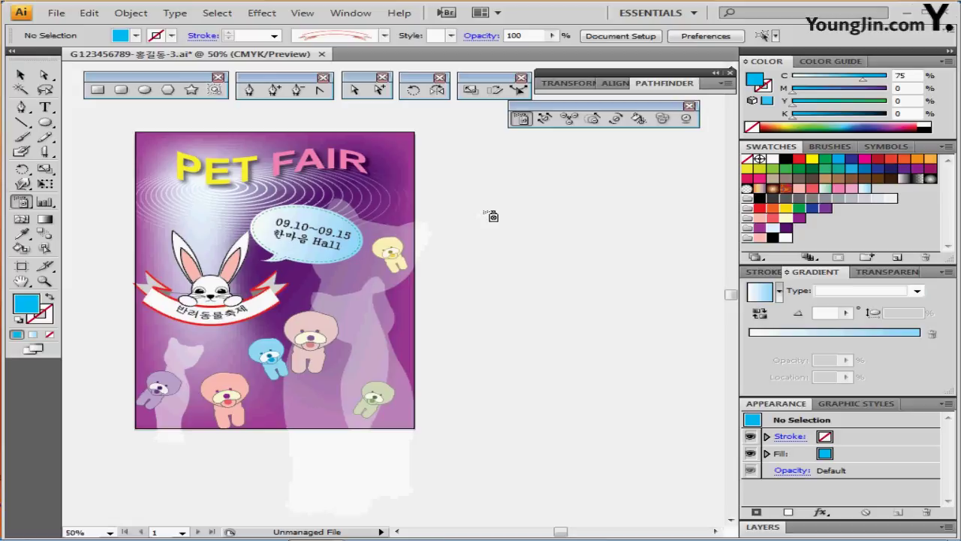
left_click_drag(500, 220, 492, 221)
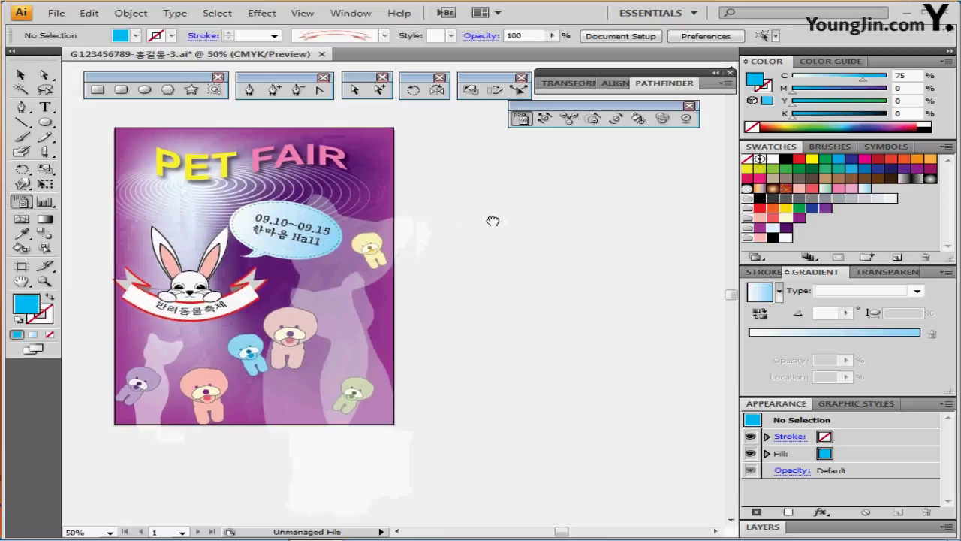
left_click(97, 91)
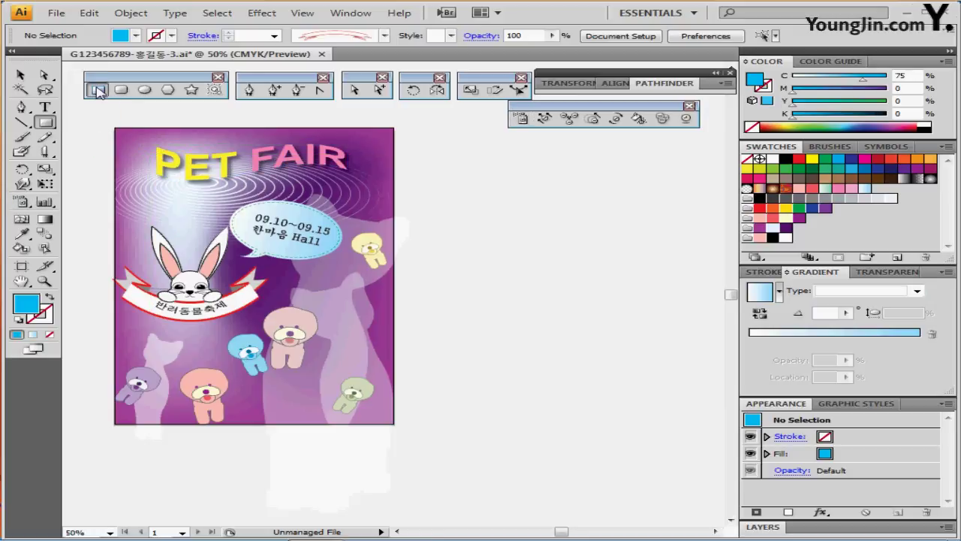
left_click(115, 126)
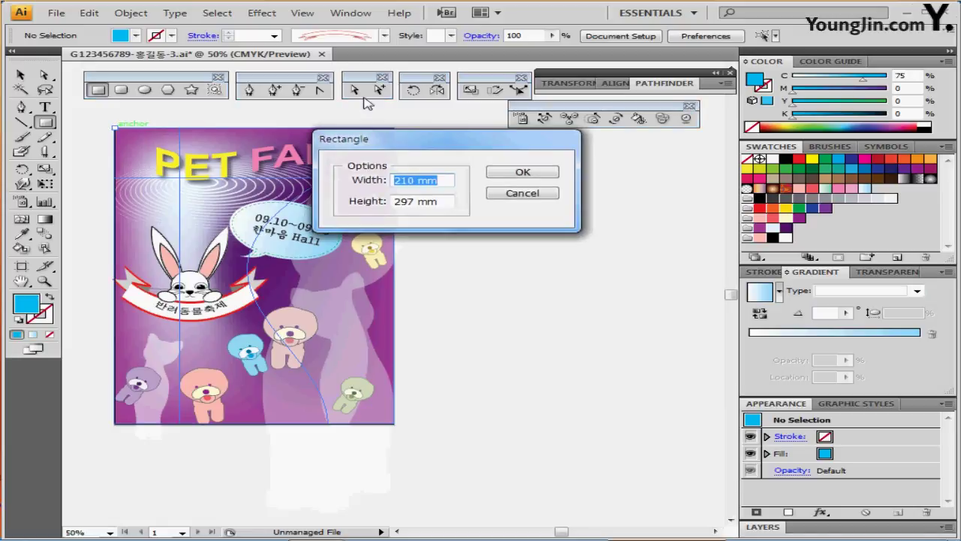
left_click(511, 173)
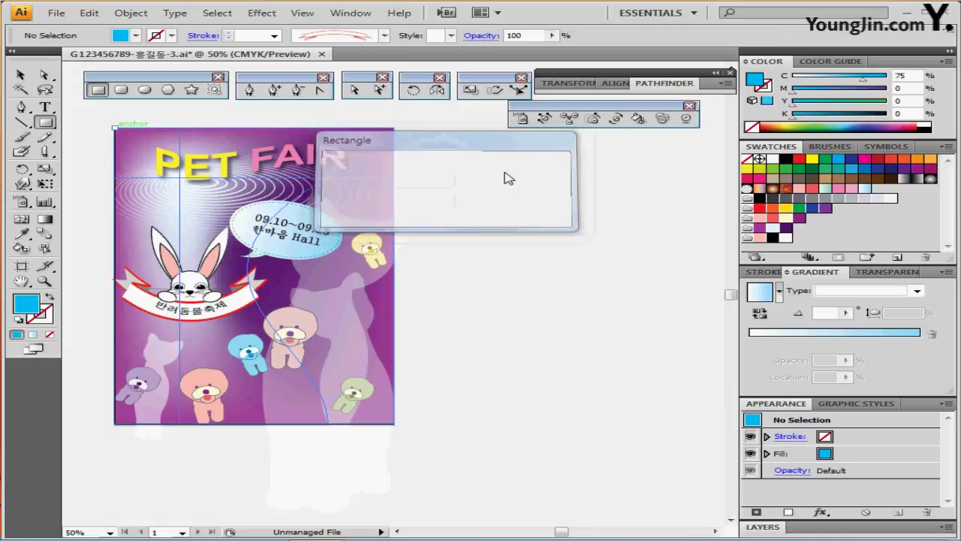
key("ctrl+shift+a")
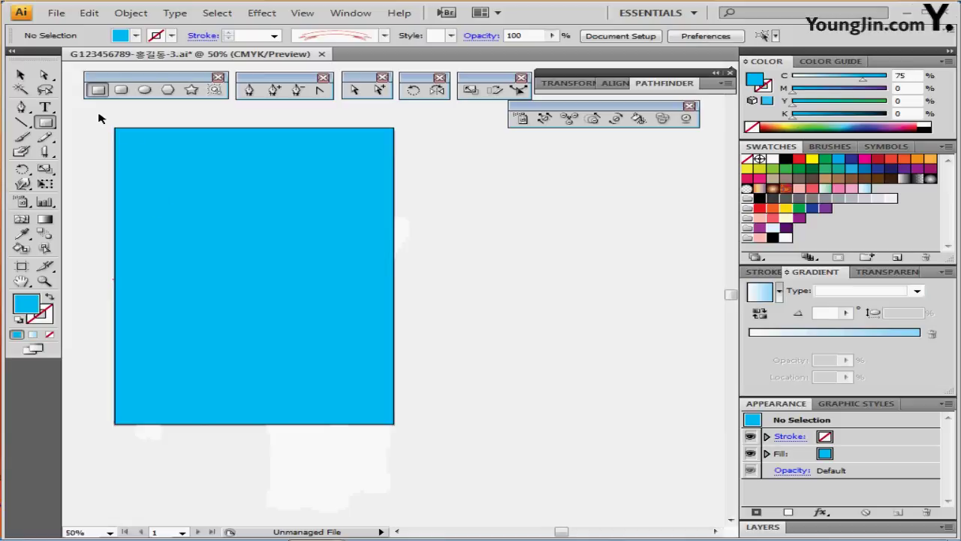
Select all the artwork together with the covering rectangle, make a clipping mask that trims it to the poster area, and deselect
mouse_move(98, 118)
left_mouse_down()
mouse_move(199, 235)
mouse_move(382, 368)
mouse_move(407, 431)
mouse_move(414, 374)
mouse_move(401, 437)
left_mouse_up()
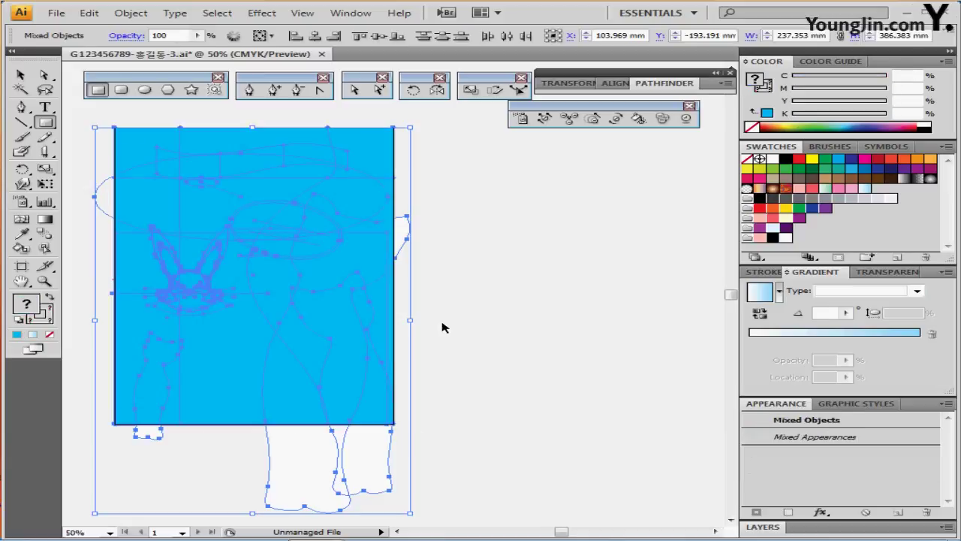
right_click(208, 182)
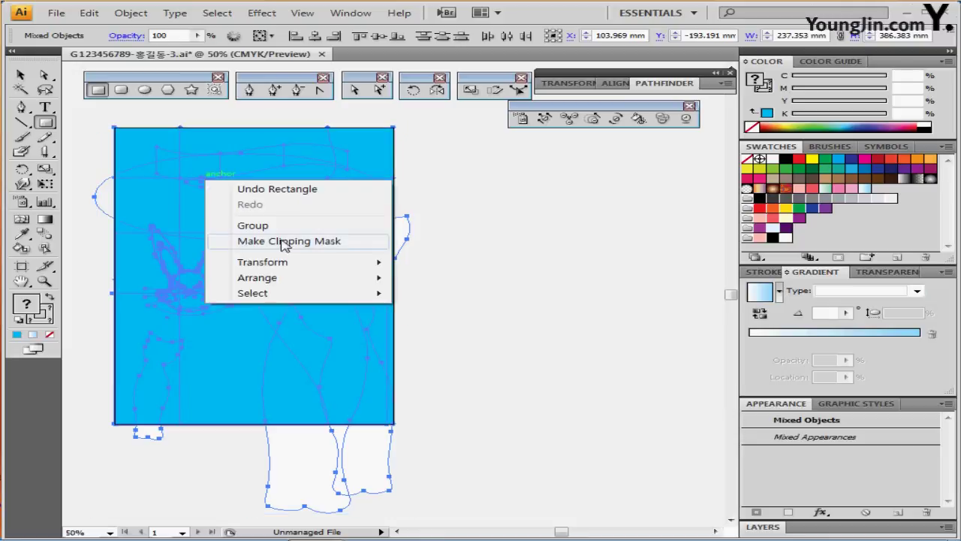
left_click(338, 242)
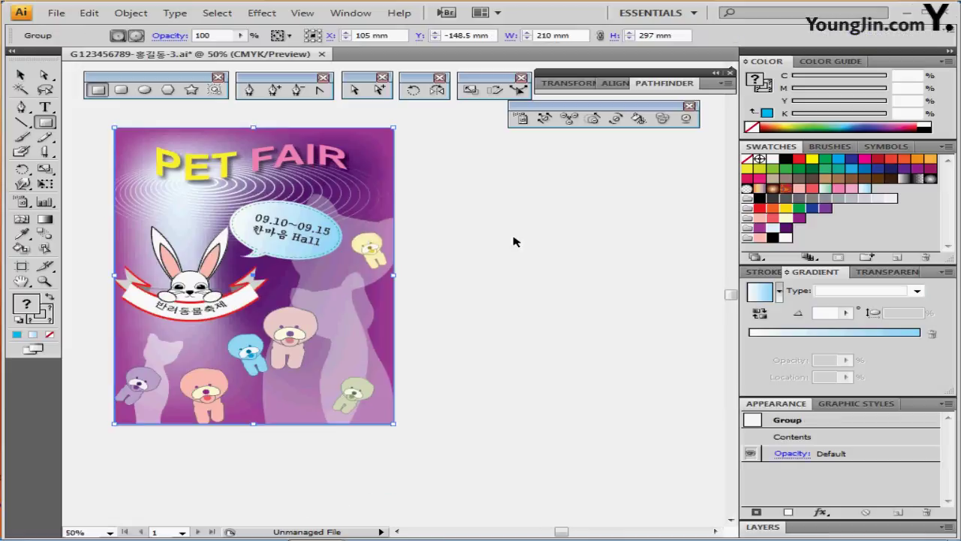
left_click(515, 270)
left_click_drag(511, 269, 496, 266)
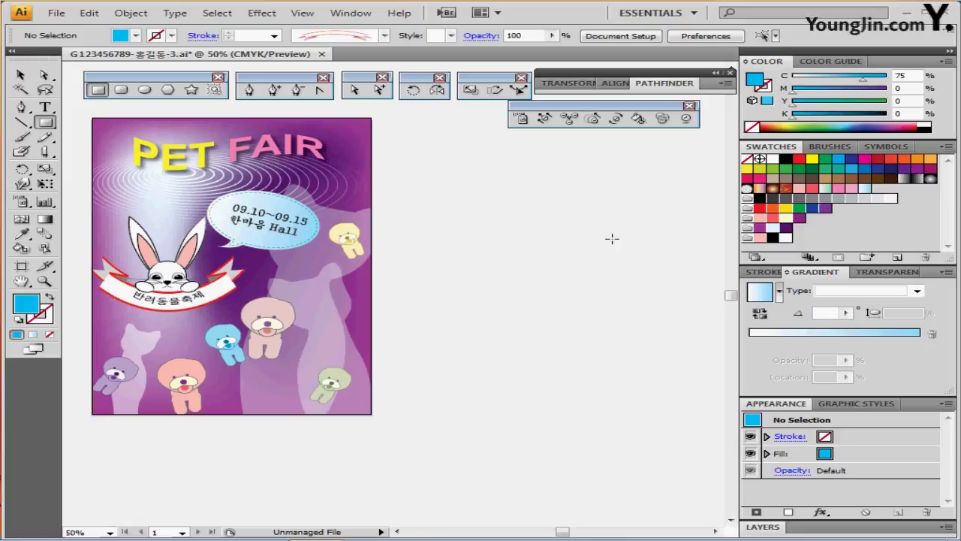